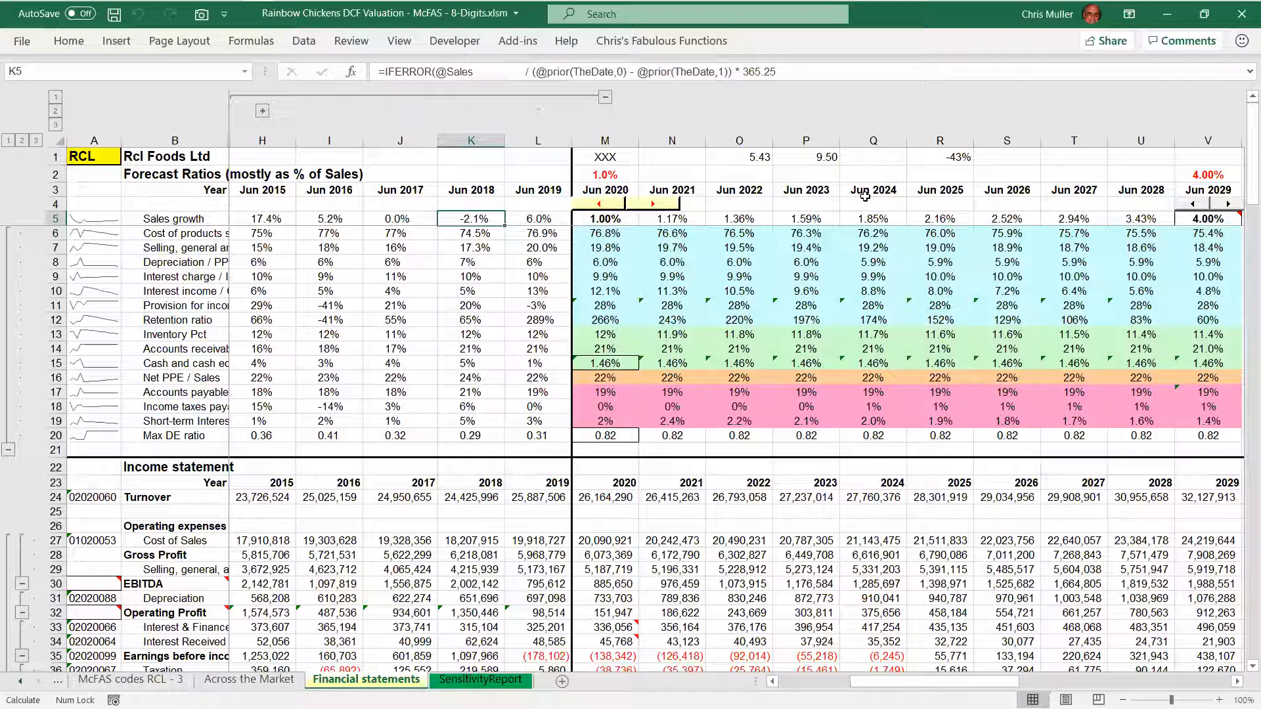
Examine the Jun 2017 formulas behind the depreciation ratio and the interest charge ratio
key(Left)
key(Down)
key(Down)
key(Down)
key(Down)
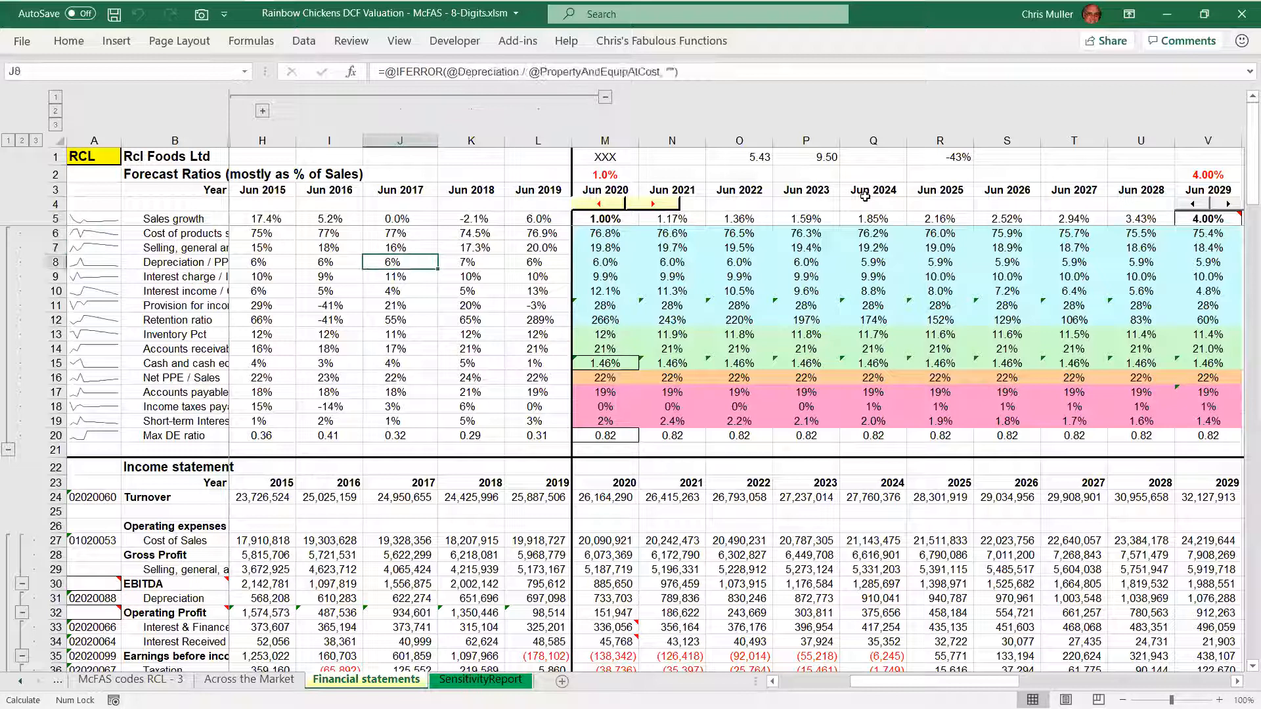
key(F2)
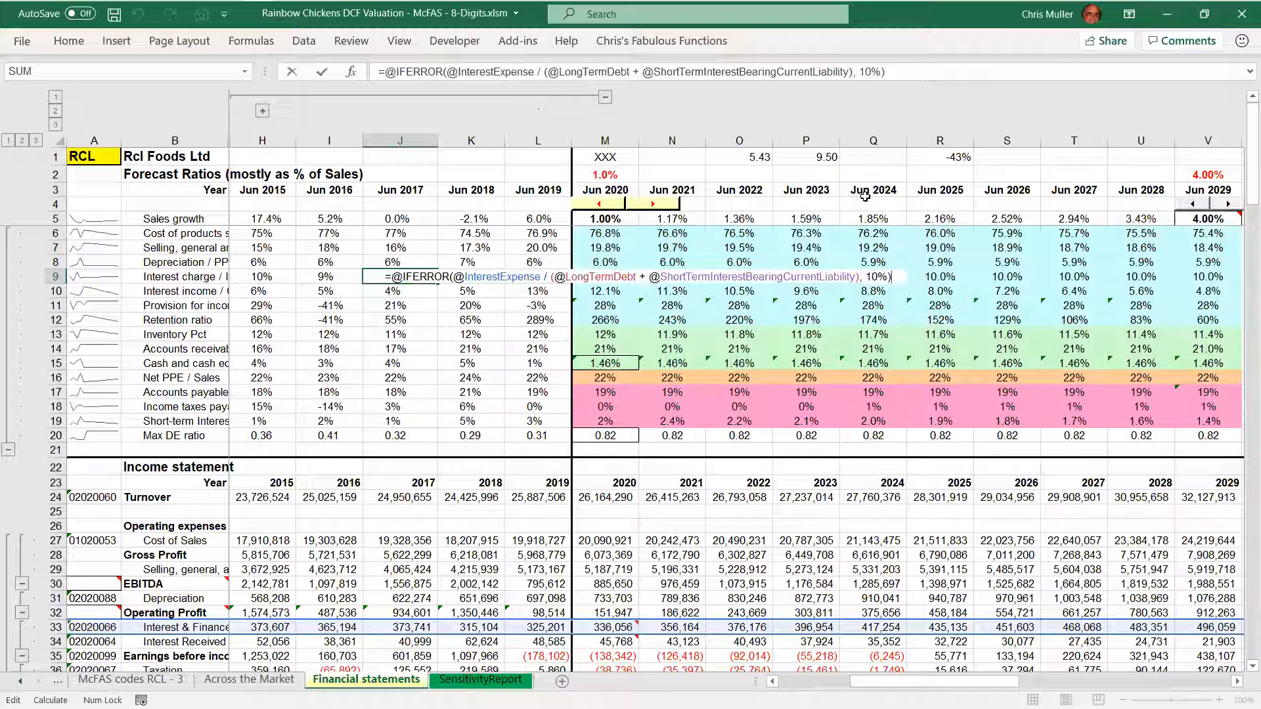
key(Escape)
Examine the Jun 2017 formula for the provision for income taxes ratio
key(Down)
key(Down)
key(F2)
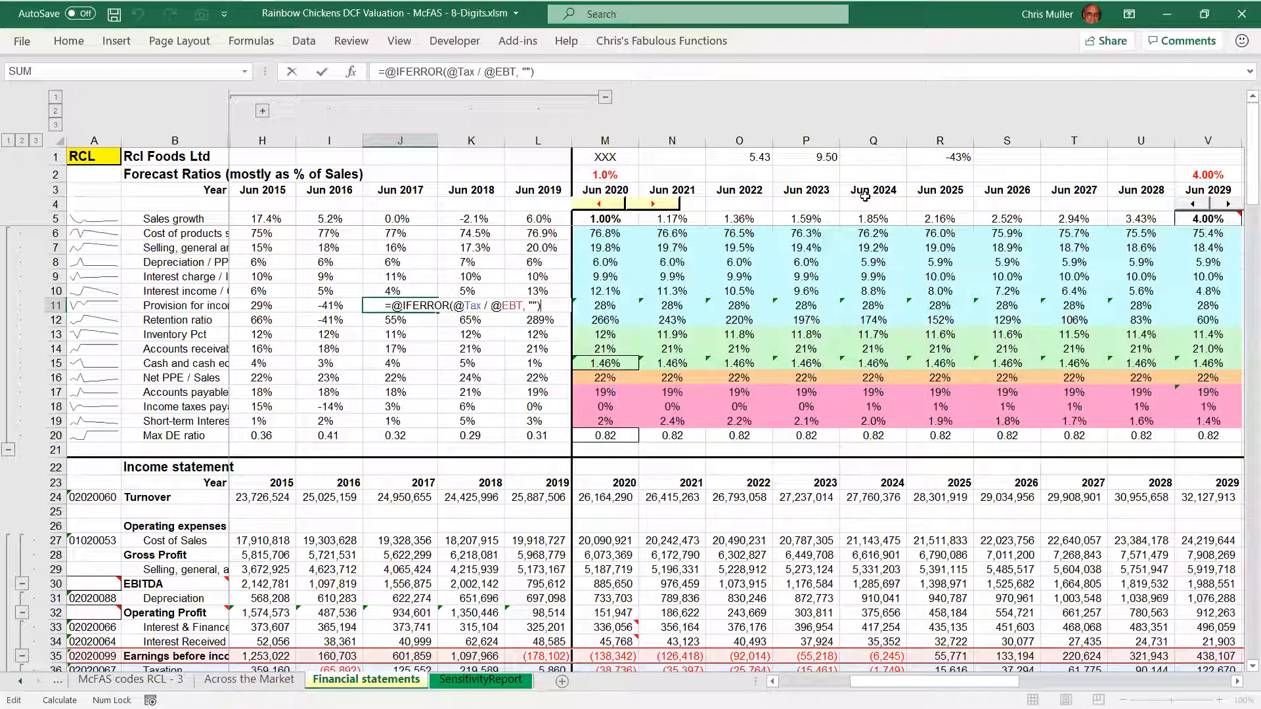
key(Home)
key(Return)
key(Return)
key(Return)
key(Return)
key(Return)
key(Return)
key(Return)
key(Return)
key(Return)
key(Return)
key(Return)
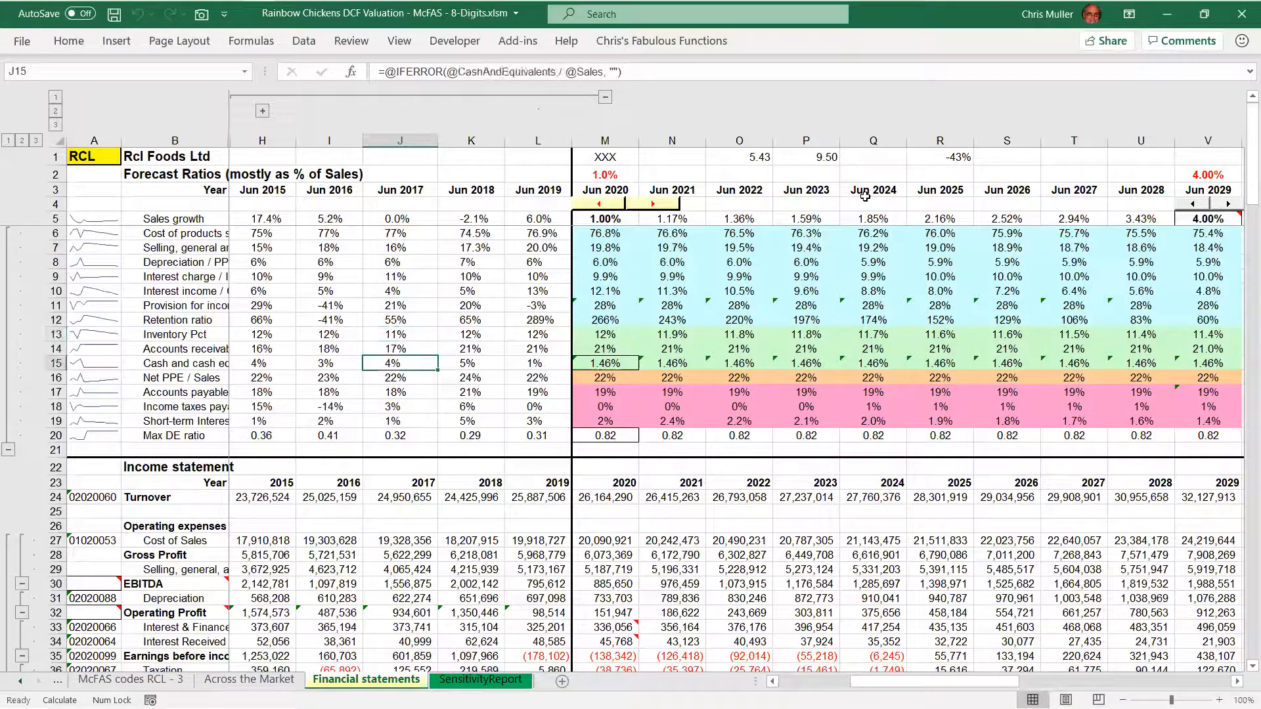
Inspect the 2017 Cost of Sales formula in the income statement, including its McFas.Data lookup arguments
key(Return)
key(Return)
key(Return)
key(Return)
key(Return)
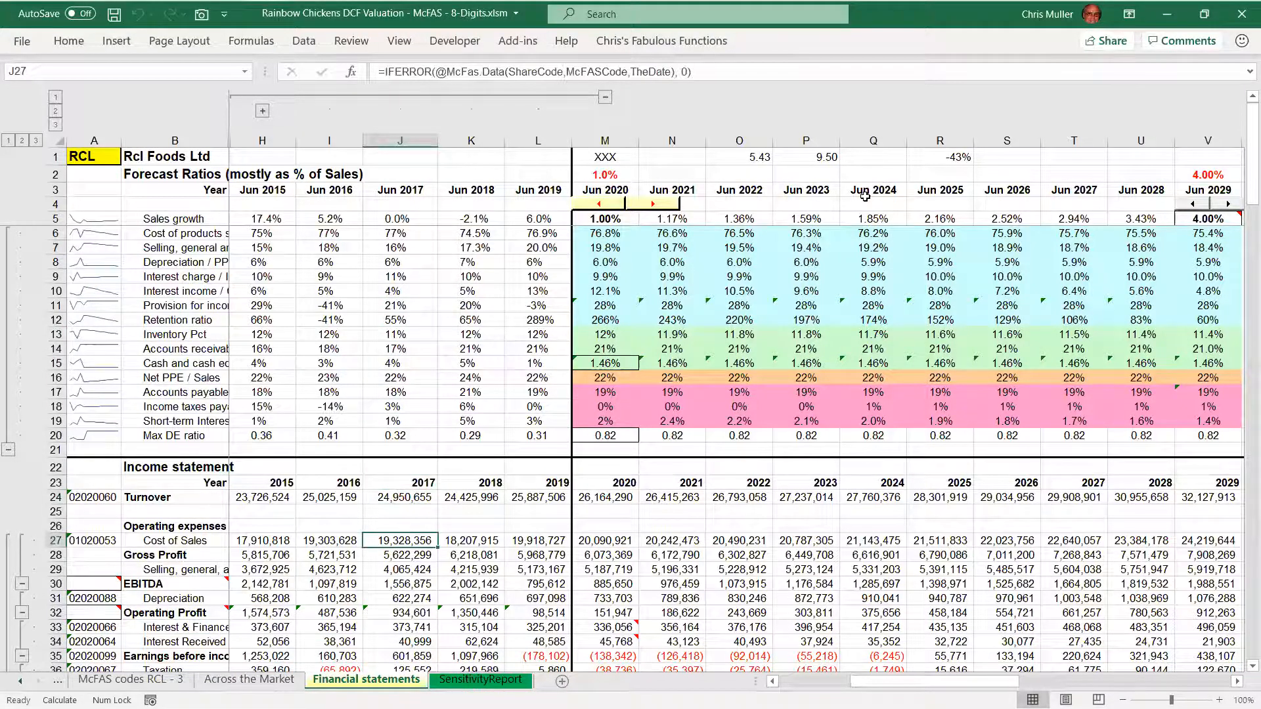
key(F2)
key(Right)
key(ctrl+shift+Right)
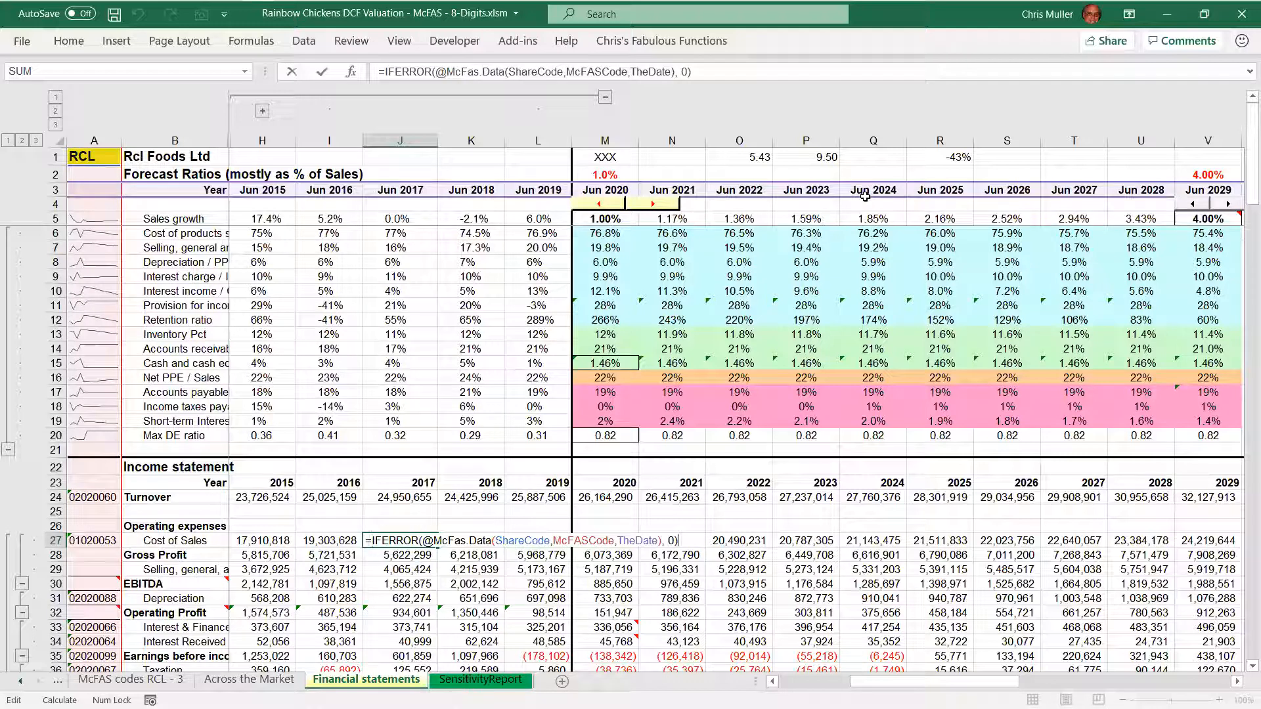
key(Escape)
Inspect the Jun 2017 retention ratio formula, including the value it falls back to on an error
key(Up)
key(Up)
key(Up)
key(Up)
key(Up)
key(Up)
key(Up)
key(Up)
key(Up)
key(Up)
key(Up)
key(Up)
key(Up)
key(Up)
key(Up)
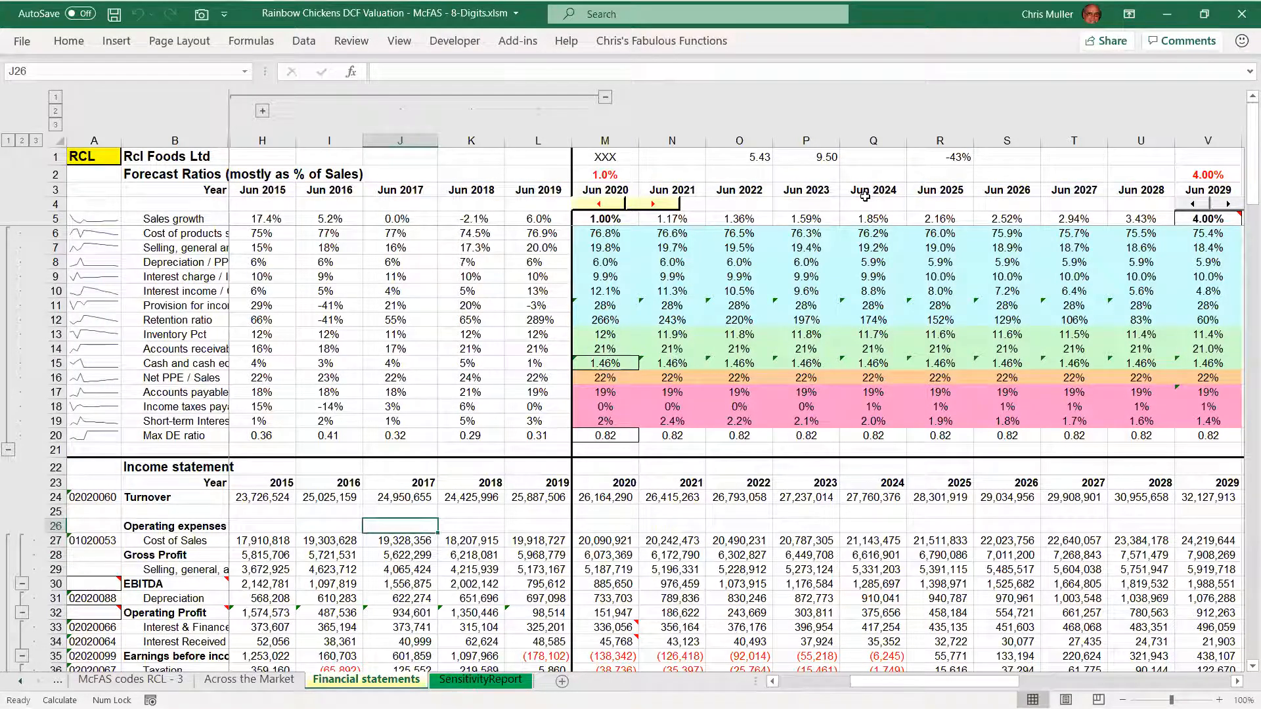
key(F2)
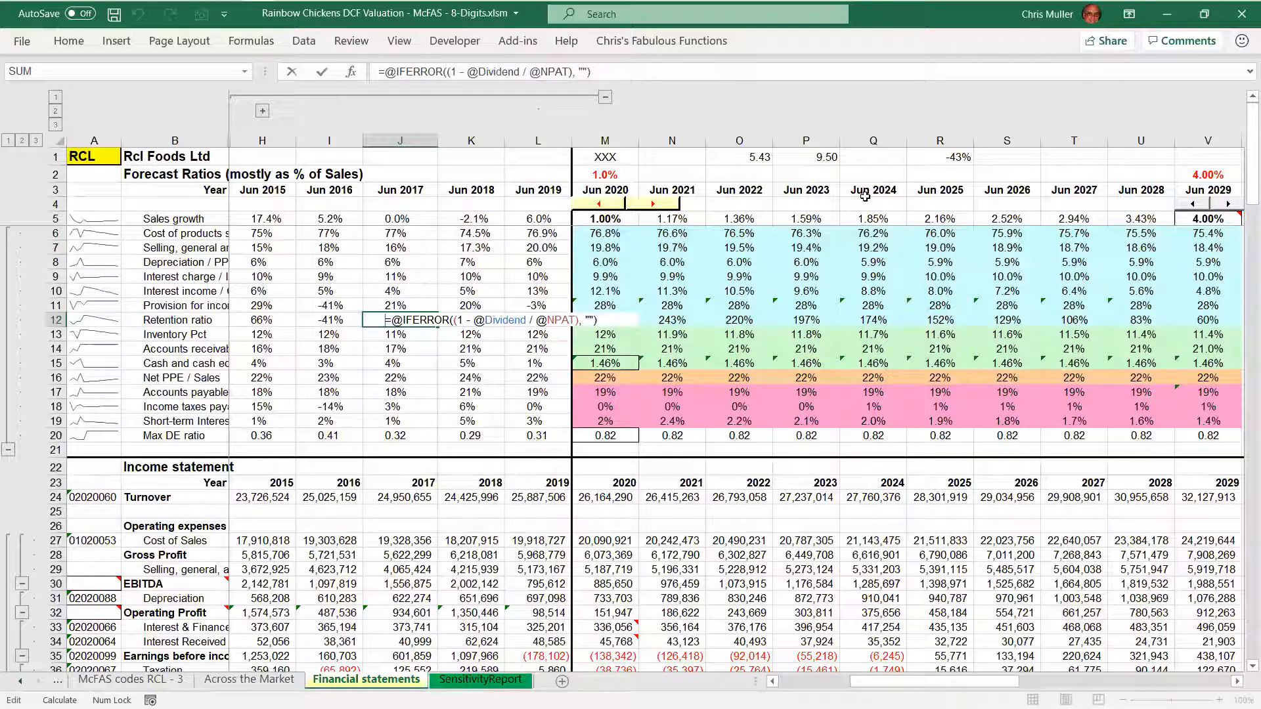
key(ctrl+shift+Right)
key(ctrl+shift+Right)
key(End)
key(shift+Left)
key(shift+Left)
key(shift+Left)
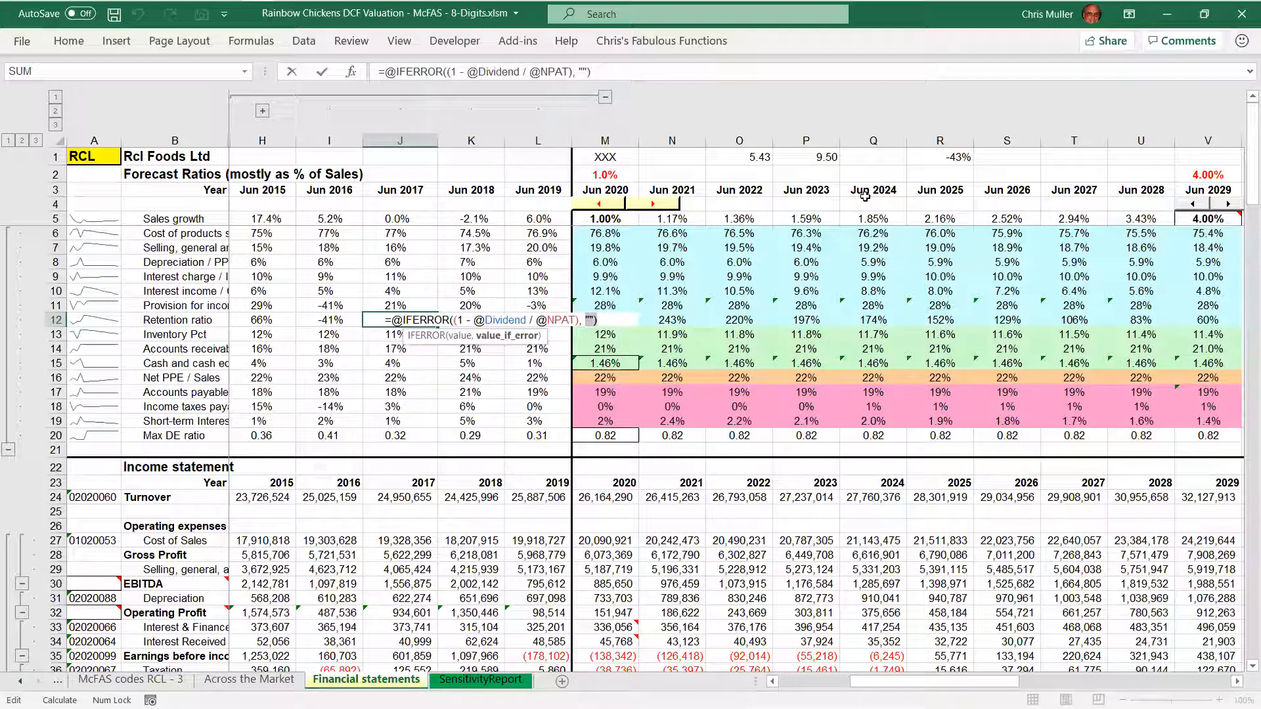
key(Right)
key(shift+Right)
key(Escape)
Inspect the Jun 2029 retention ratio formula and the historical range it refers to
key(ctrl+Right)
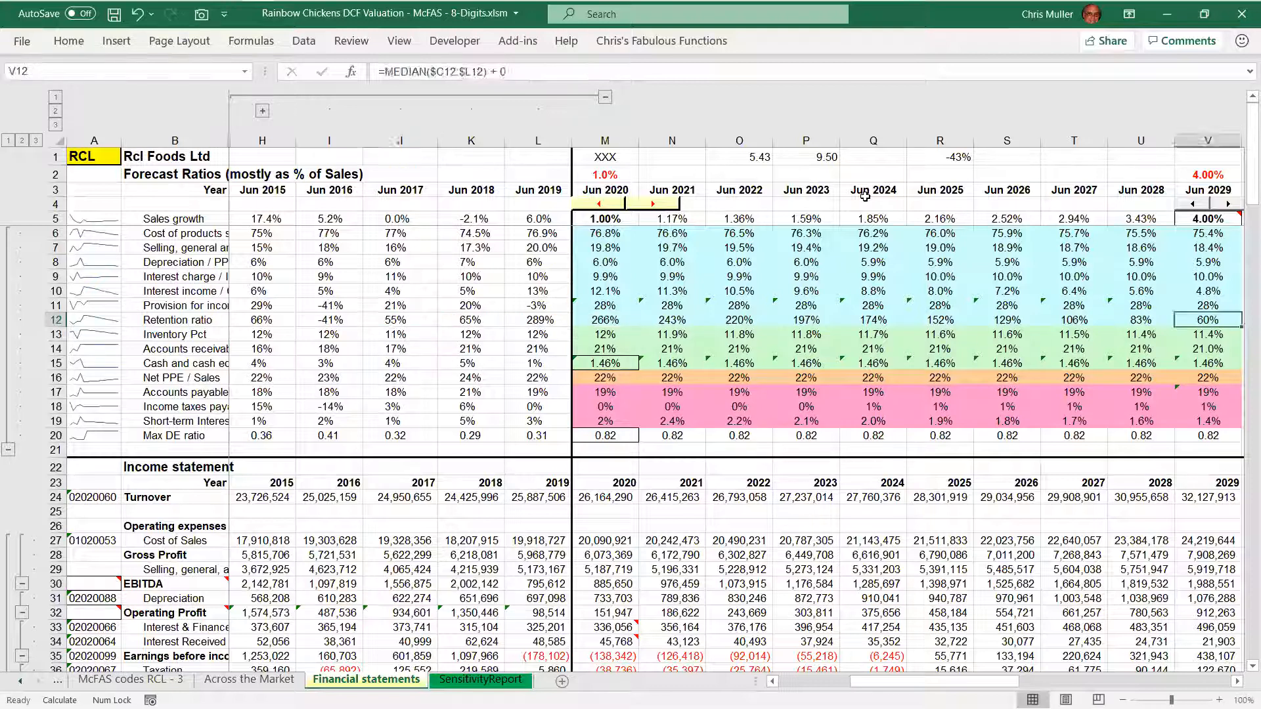
key(F2)
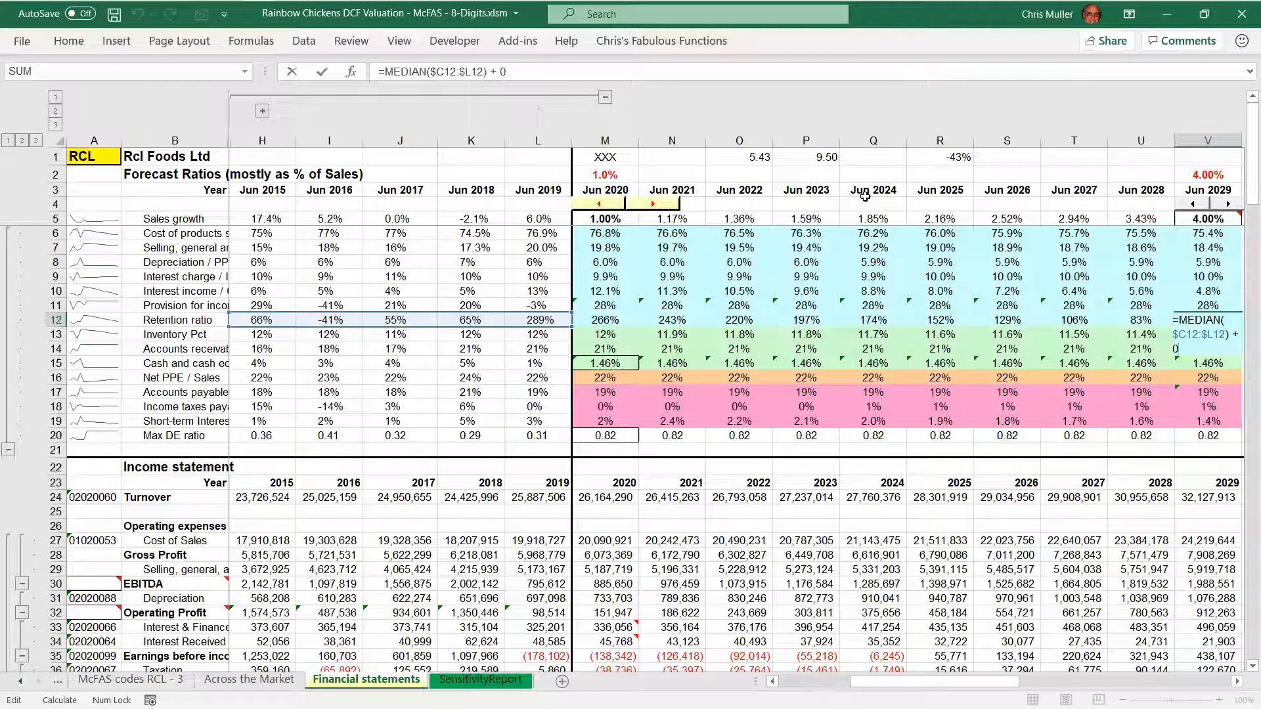
key(Escape)
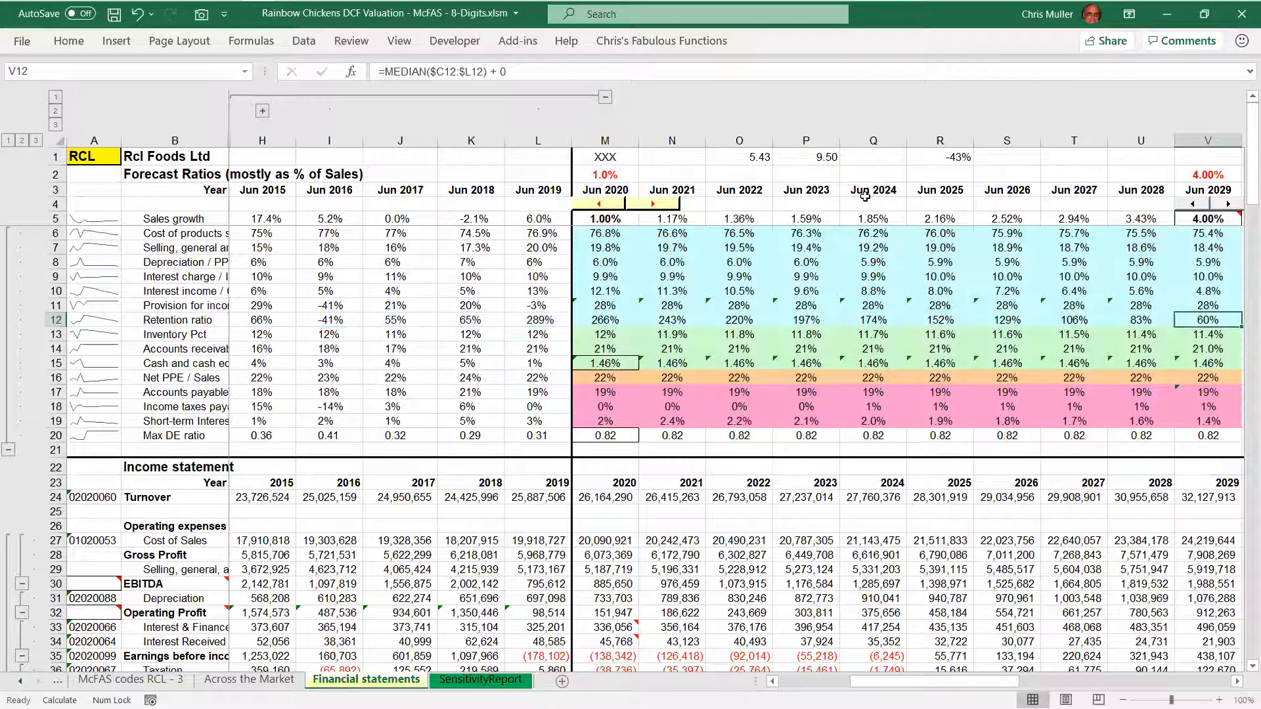
Examine the error fallback argument in the Jun 2018 retention ratio formula
key(Left)
key(Left)
key(Left)
key(Left)
key(Left)
key(Left)
key(Left)
key(Left)
key(Left)
key(Left)
key(Left)
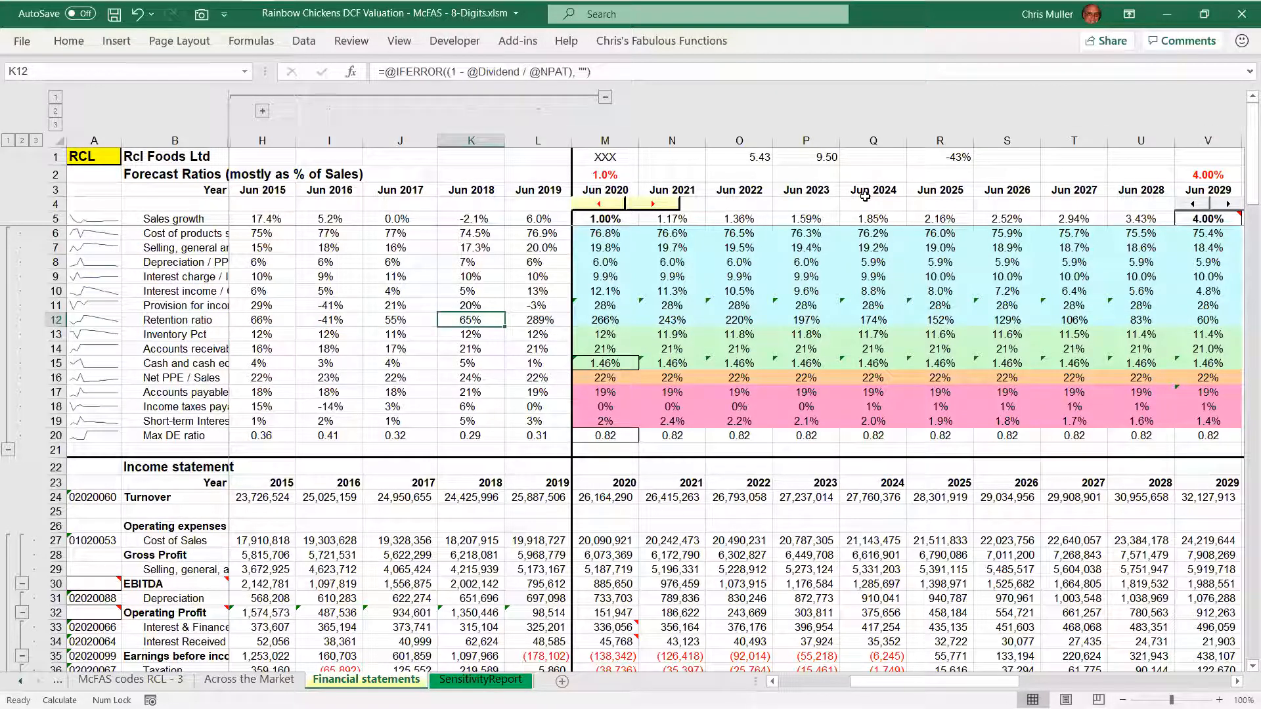
key(F2)
key(Left)
key(Left)
key(Left)
key(Left)
key(Left)
key(shift+Right)
key(shift+Right)
key(shift+Right)
key(shift+Right)
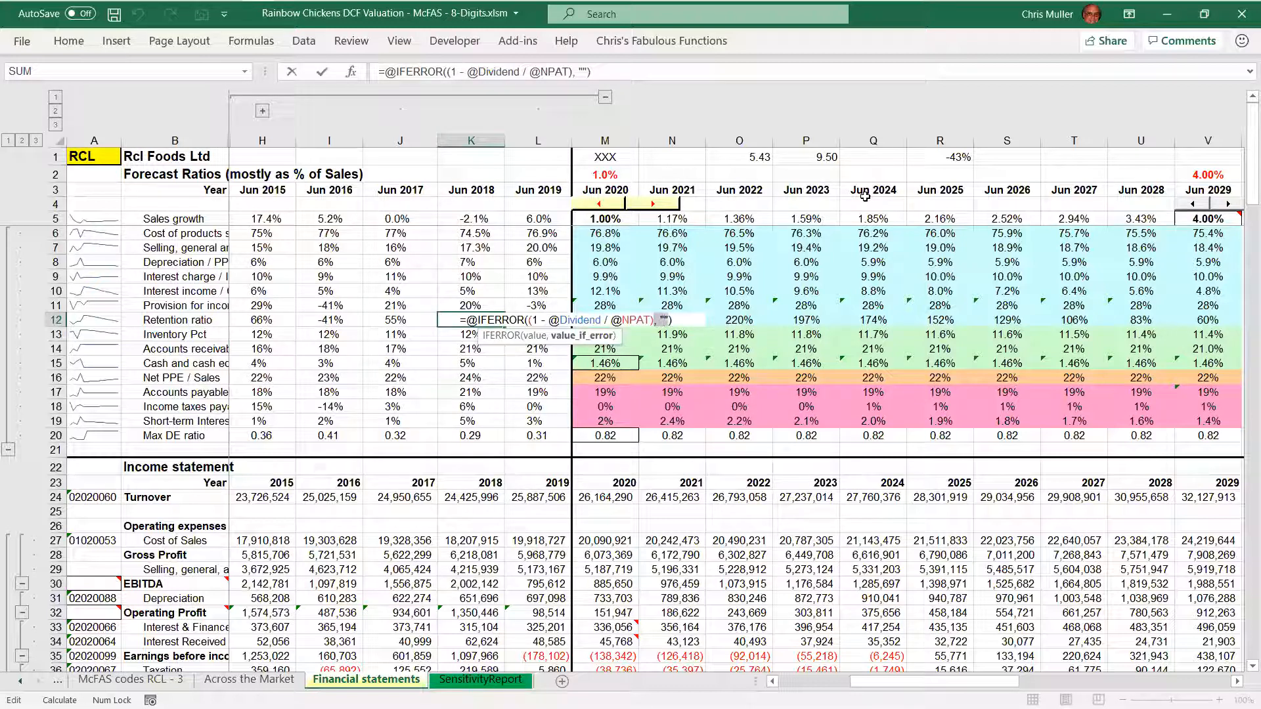
key(Return)
Review the 2020 forecast formulas down the income statement through to the ordinary dividend
key(Right)
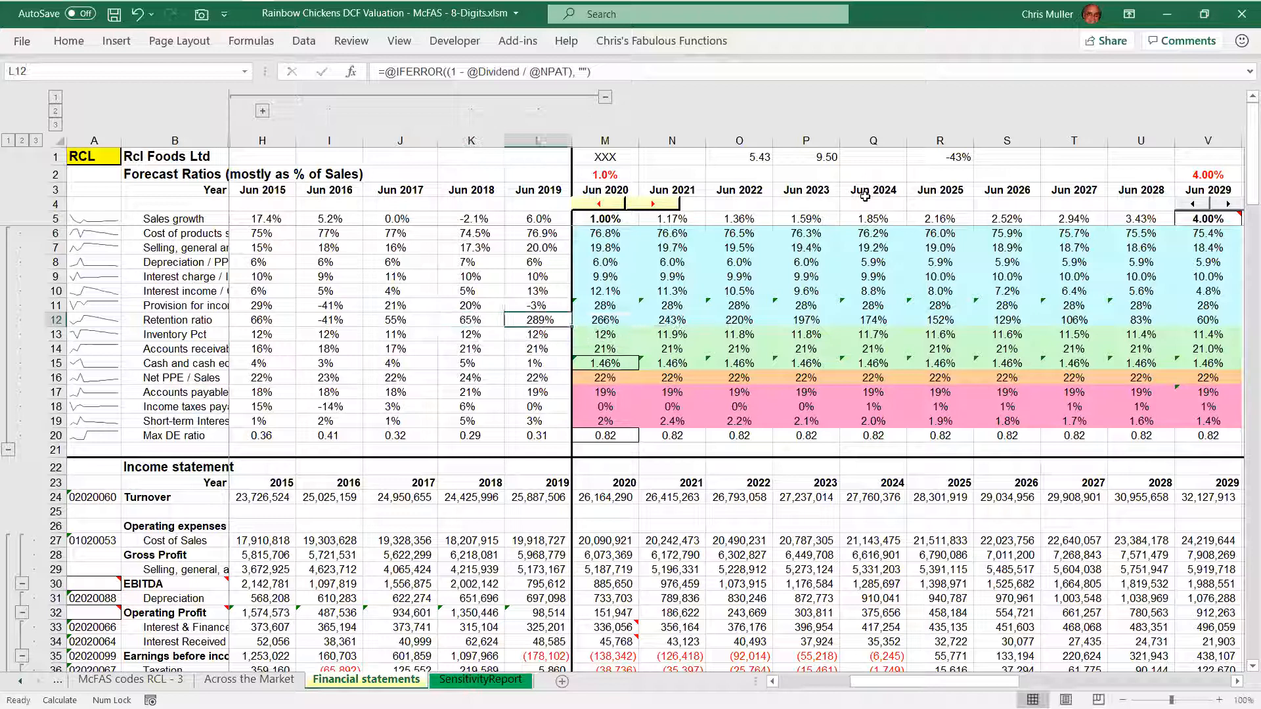
key(Right)
key(Down)
key(Down)
key(Down)
key(Down)
key(Down)
key(Down)
key(Down)
key(Down)
key(Down)
key(Down)
key(Down)
key(Down)
key(Down)
key(Down)
key(Down)
key(Down)
key(Down)
key(Down)
key(Down)
key(Down)
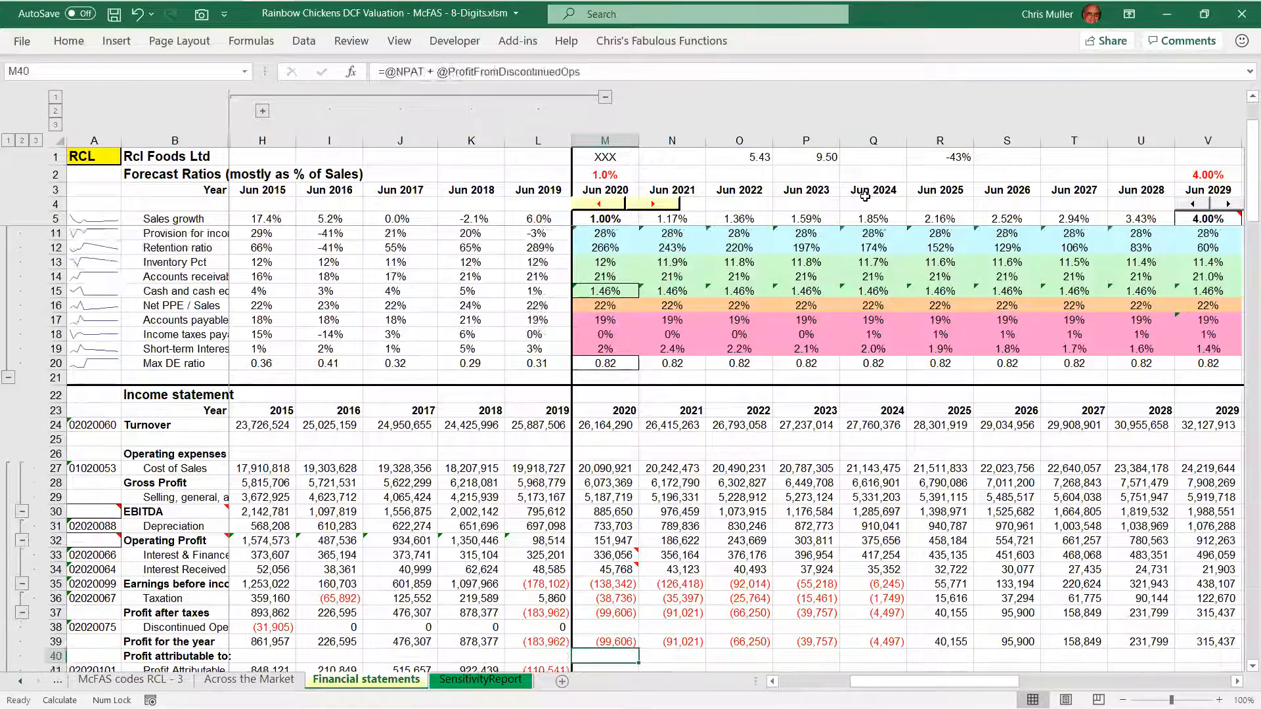
key(Down)
key(Down)
key(Down)
key(Down)
key(Down)
key(Down)
key(Down)
key(Down)
key(Down)
key(Down)
key(Down)
key(Down)
key(Down)
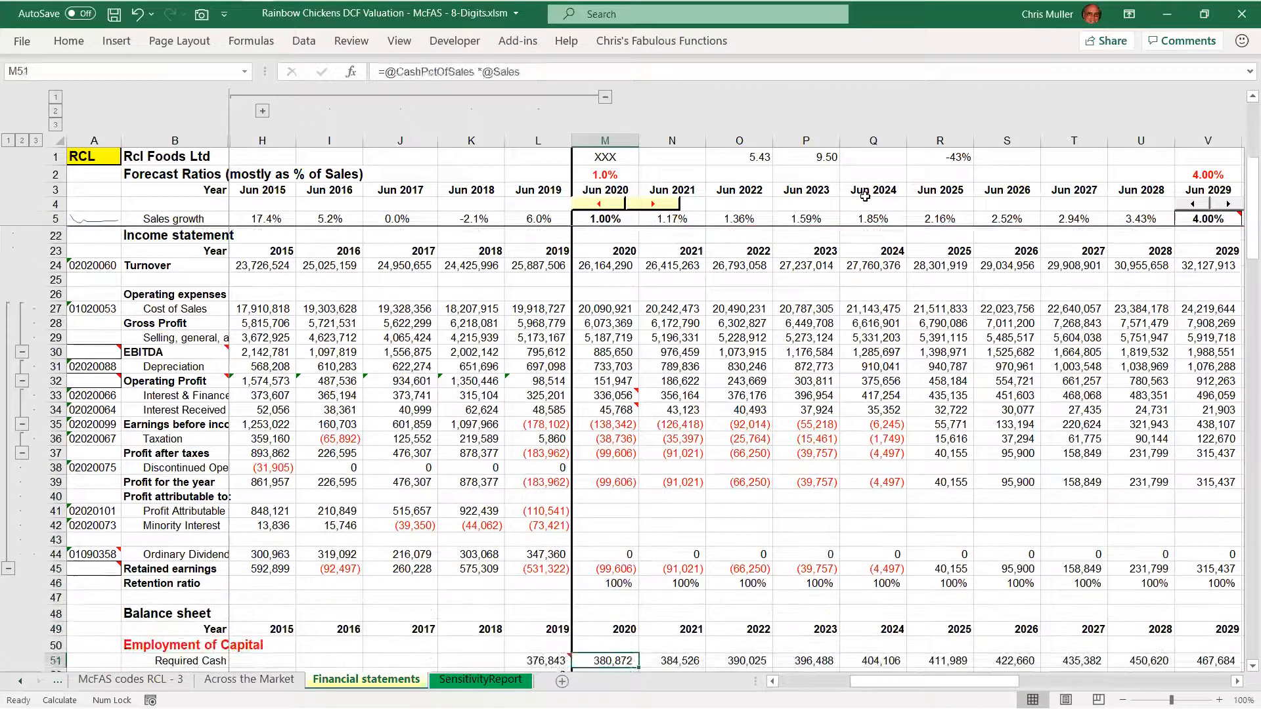
key(Up)
key(Up)
key(Up)
key(Up)
key(Up)
key(Up)
key(Up)
key(Up)
key(Up)
key(Up)
key(Up)
key(Up)
key(Up)
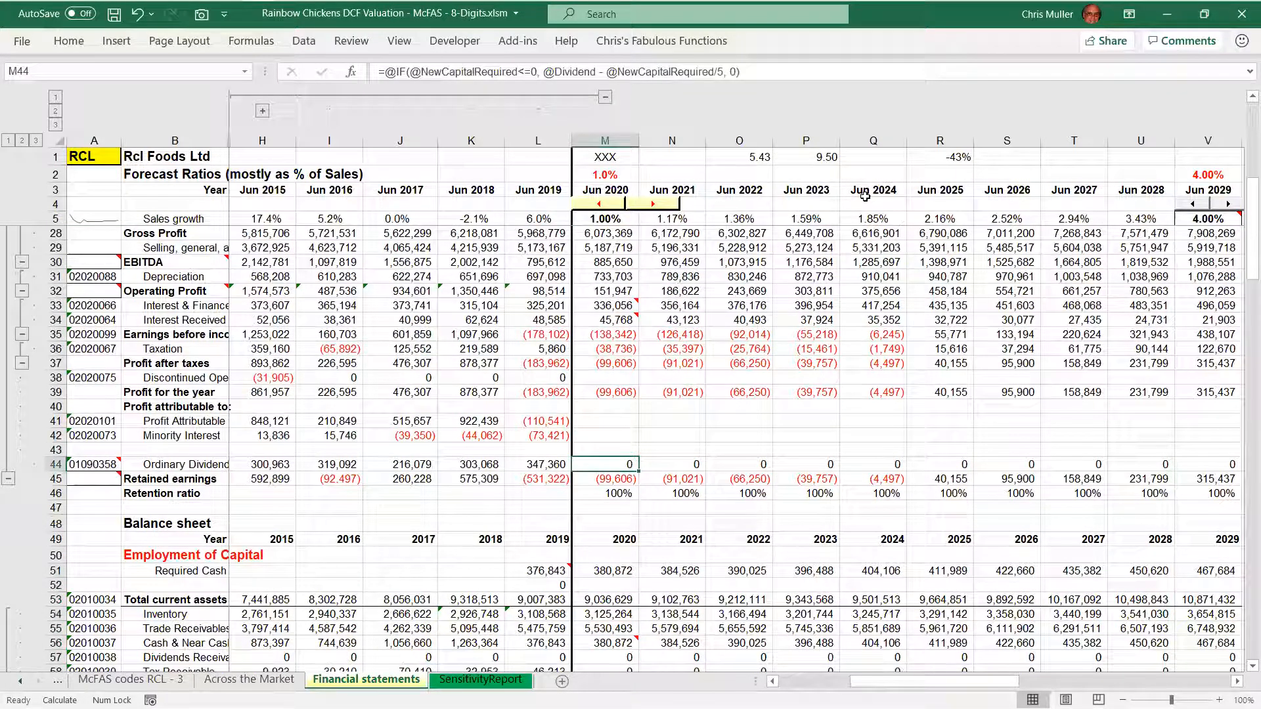
Review the 2020 forecast formulas for required cash and total current assets in the balance sheet
key(Down)
key(Down)
key(Down)
key(Down)
key(Down)
key(Down)
key(Down)
key(Down)
key(Down)
key(Down)
key(Down)
key(Down)
key(Down)
key(Up)
key(Up)
key(Up)
key(Up)
key(Down)
key(Down)
key(Down)
key(Down)
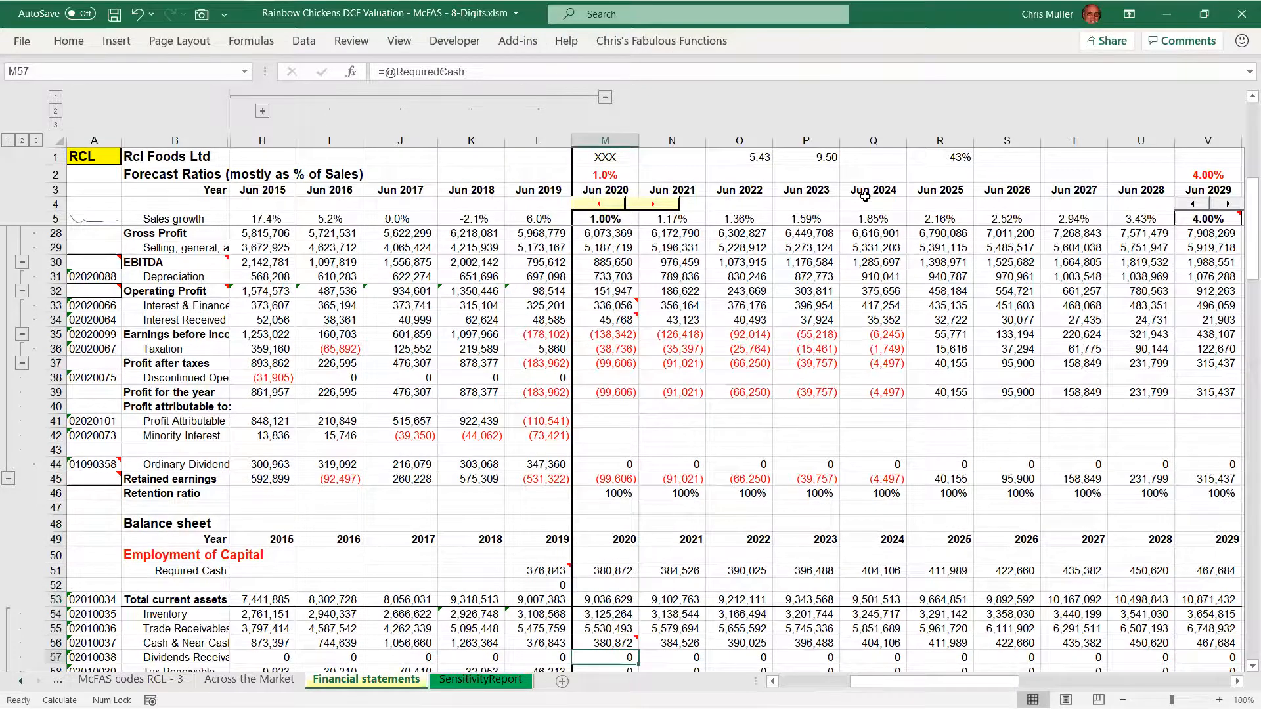
key(Down)
key(Down)
key(Down)
key(Down)
key(Down)
key(Down)
key(Down)
key(Down)
key(Down)
key(Down)
key(Down)
key(Down)
key(Up)
key(Up)
key(Up)
key(Up)
key(Up)
key(Up)
key(Up)
key(Up)
key(Up)
key(Up)
key(Up)
key(Up)
key(Up)
key(Up)
key(Up)
key(Up)
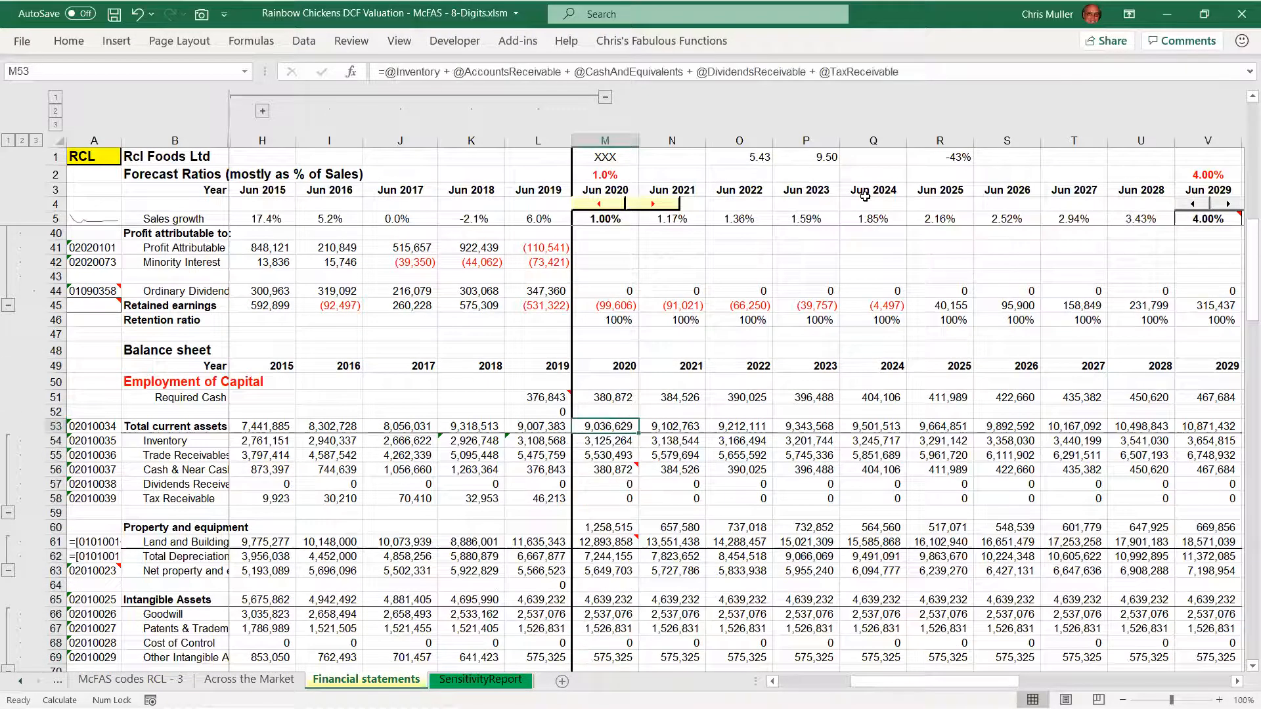
key(Up)
key(Up)
key(Up)
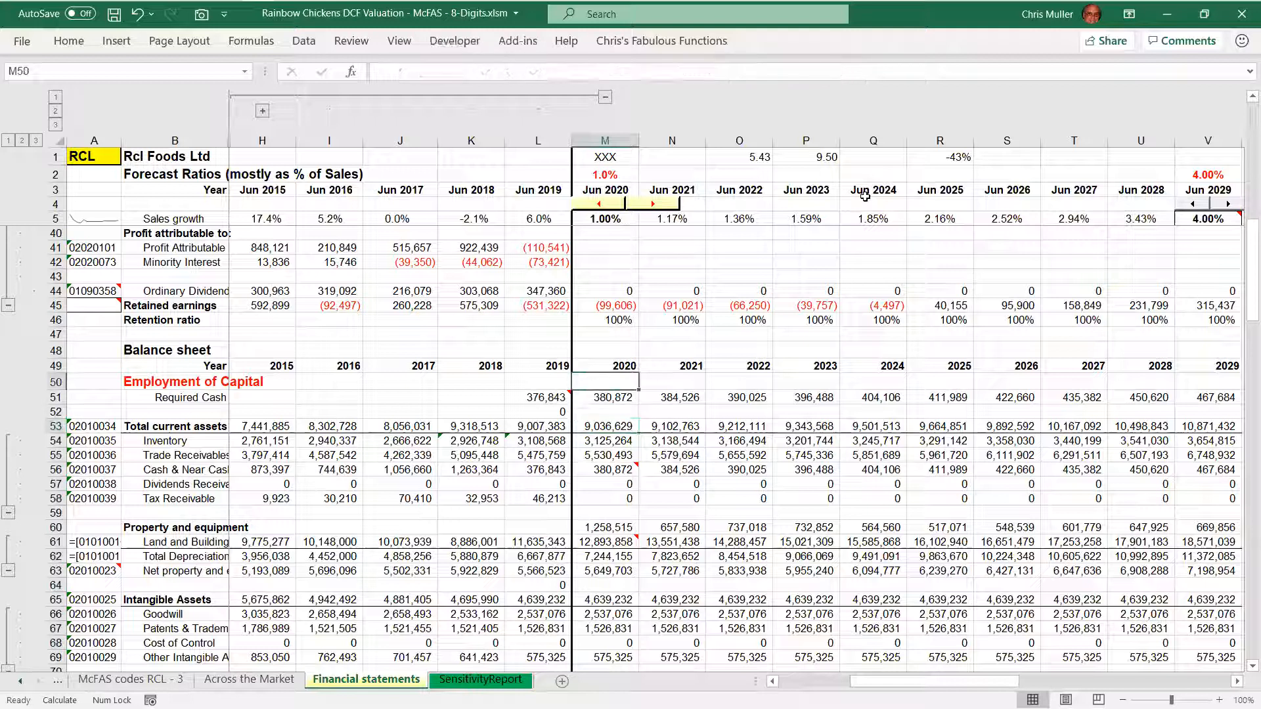
key(Down)
key(Down)
key(Down)
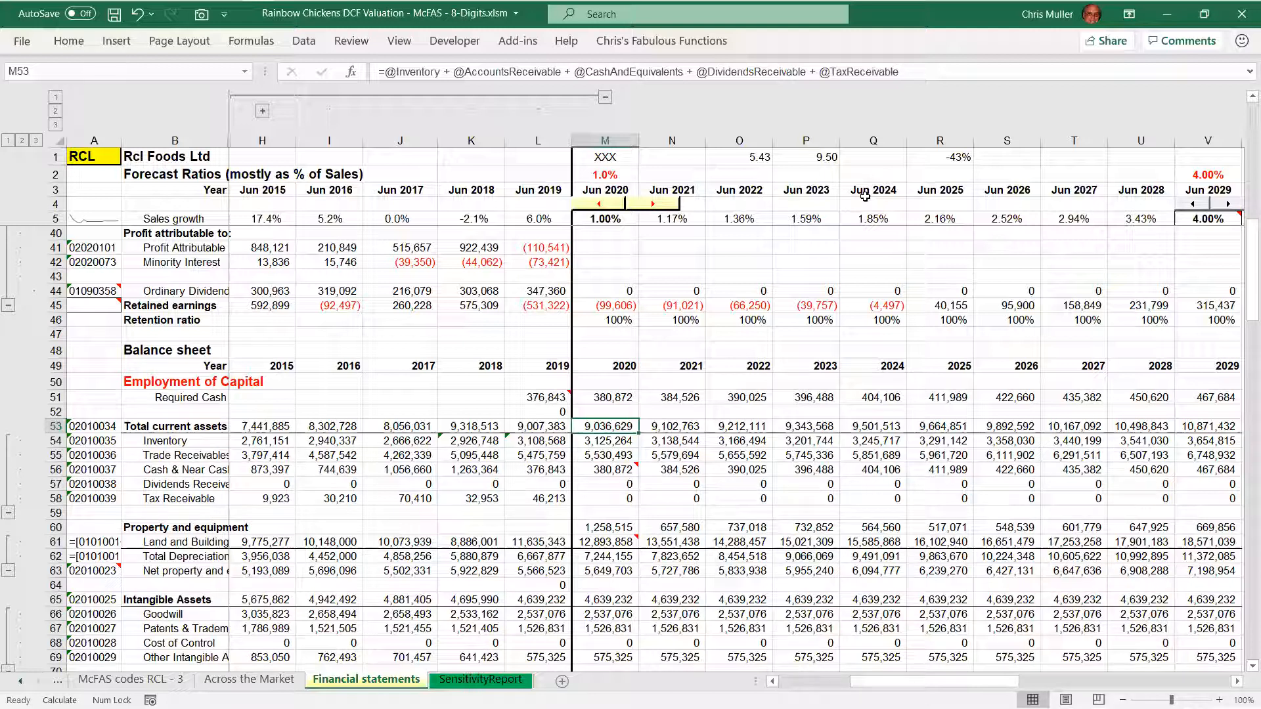
Inspect the 2020 Inventory forecast formula and highlight its Sales term
key(Down)
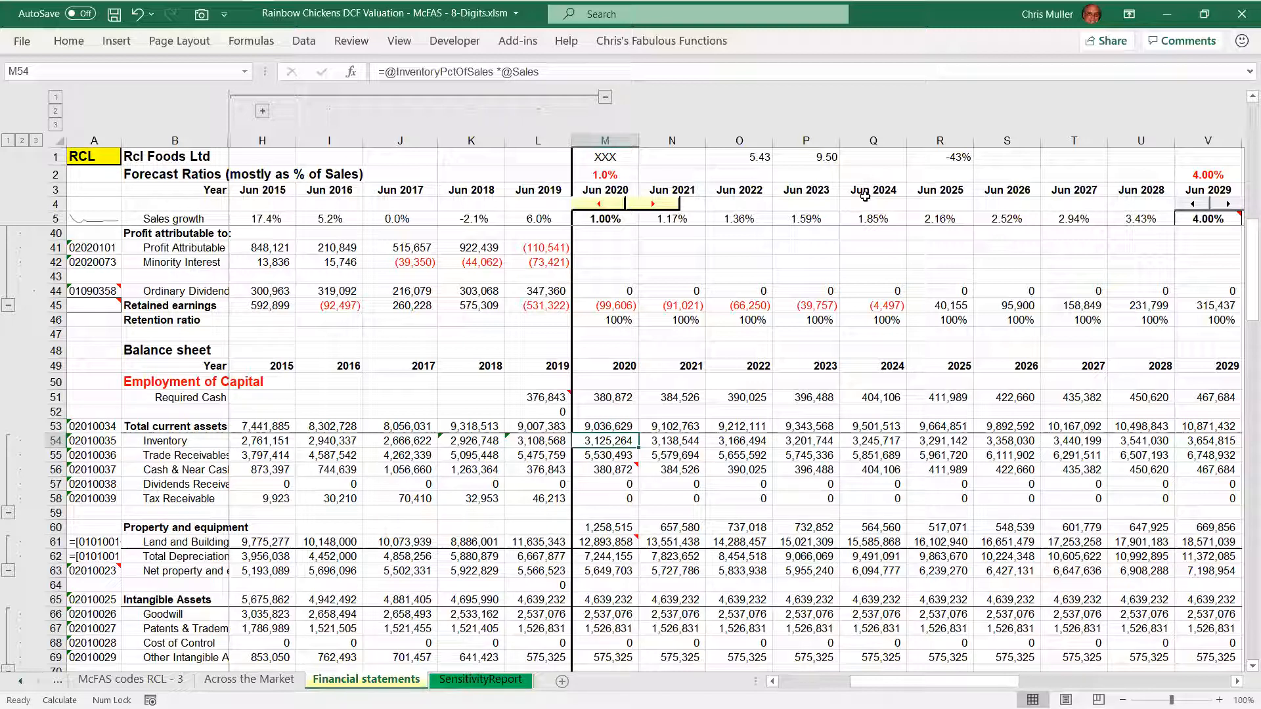
key(F2)
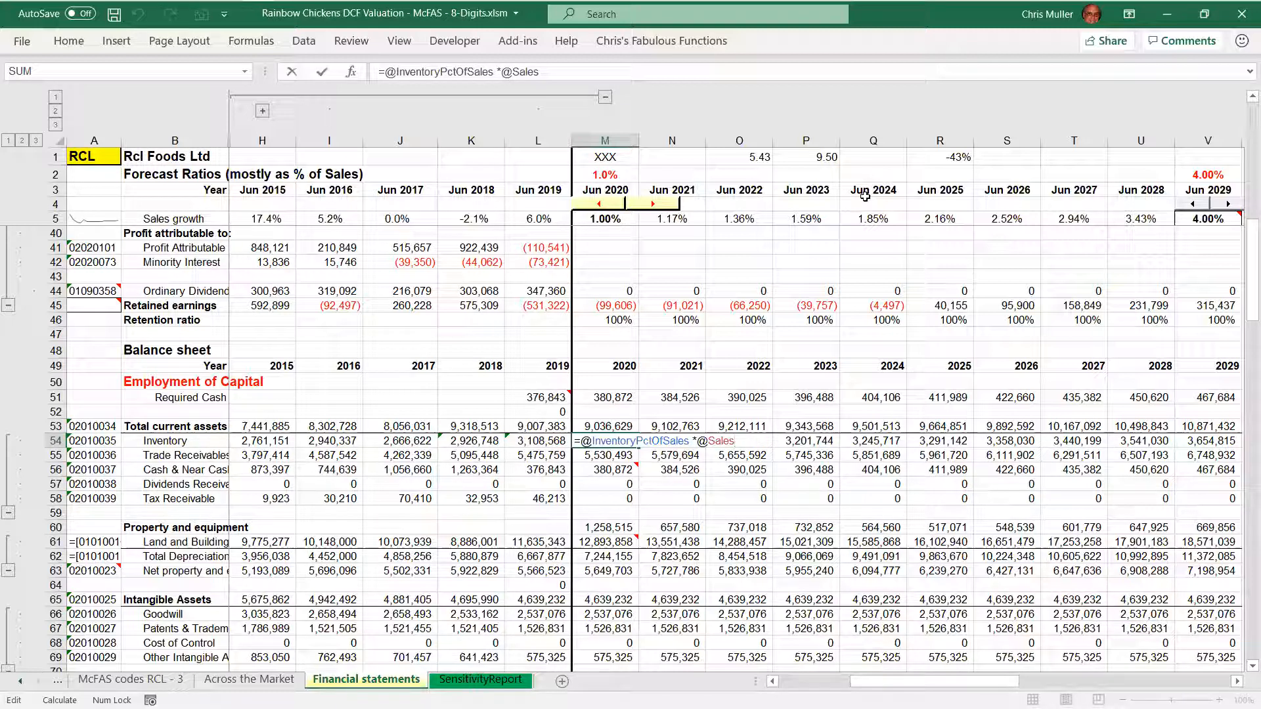
key(ctrl+shift+Left)
key(Escape)
key(F2)
key(ctrl+shift+Left)
key(ctrl+shift+Left)
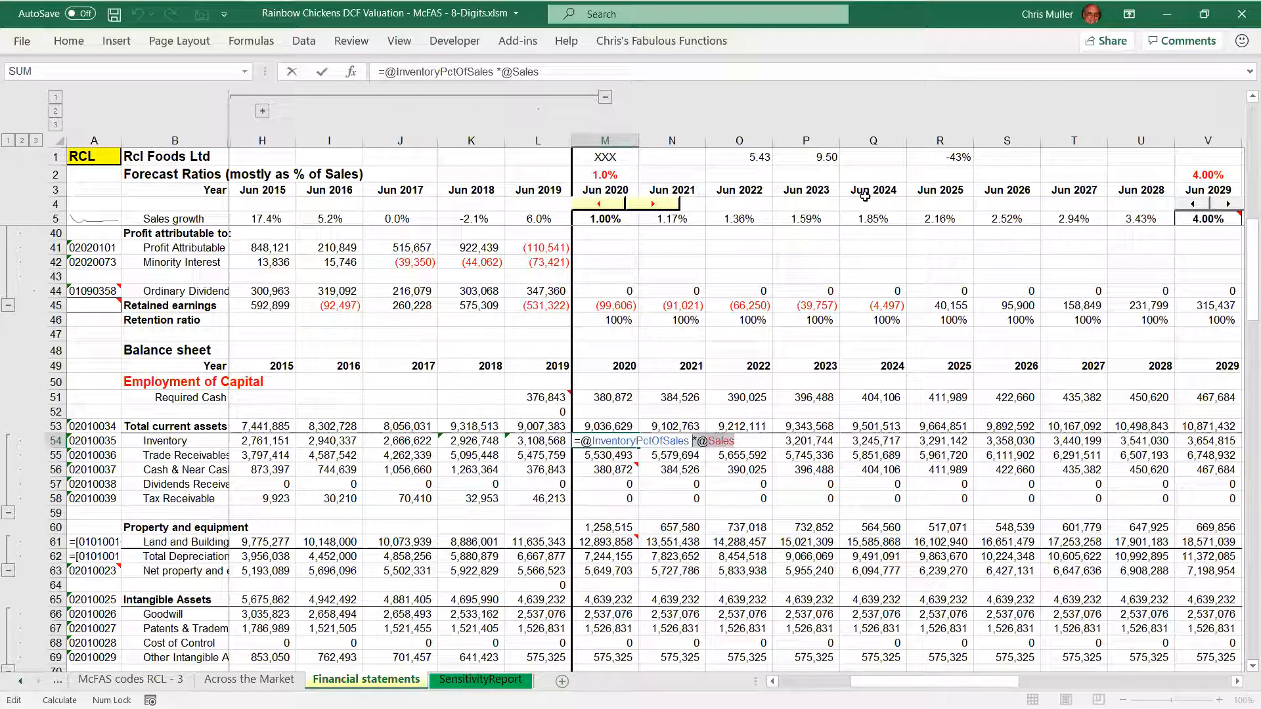
key(Escape)
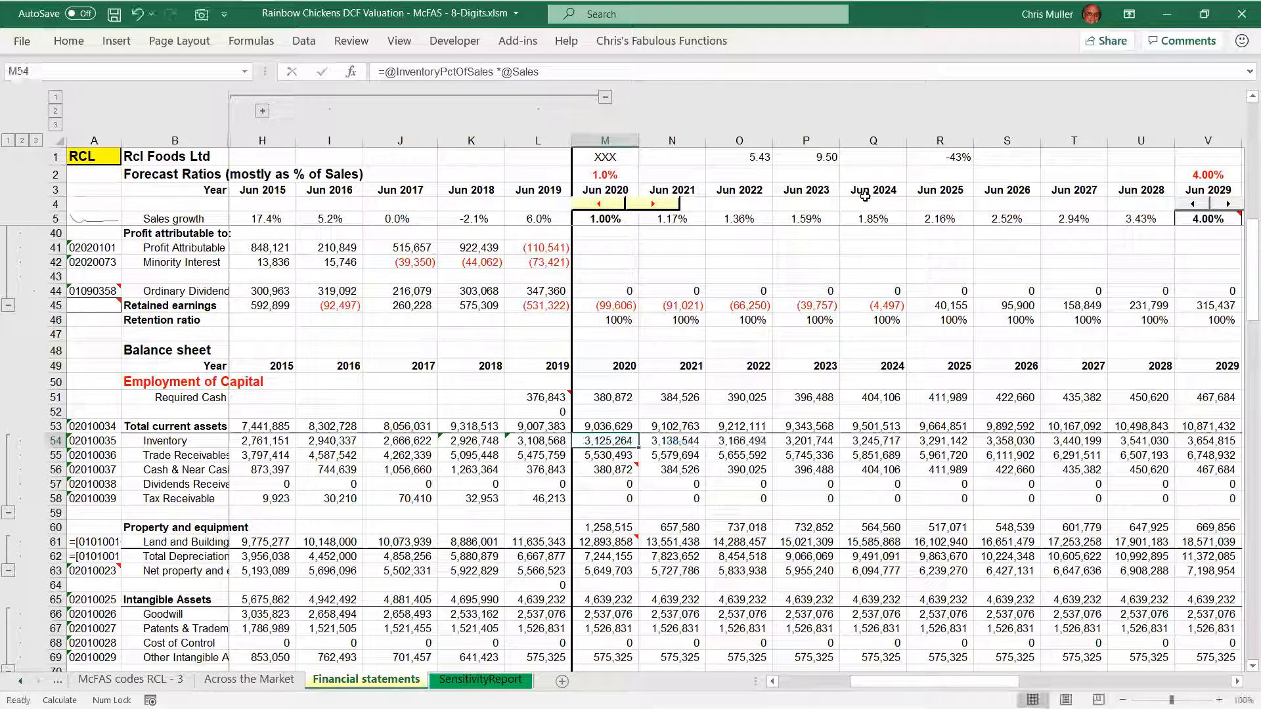
Inspect the 2020 Trade Receivables forecast formula
key(Down)
key(F2)
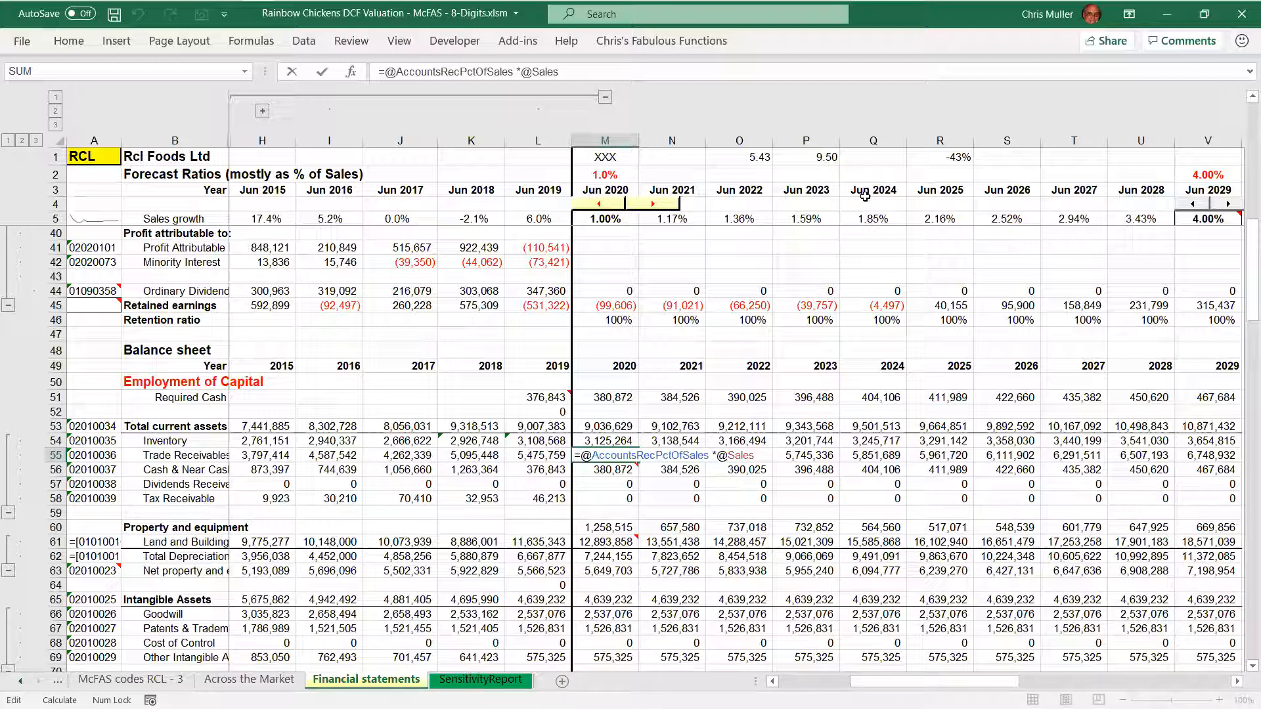
key(Return)
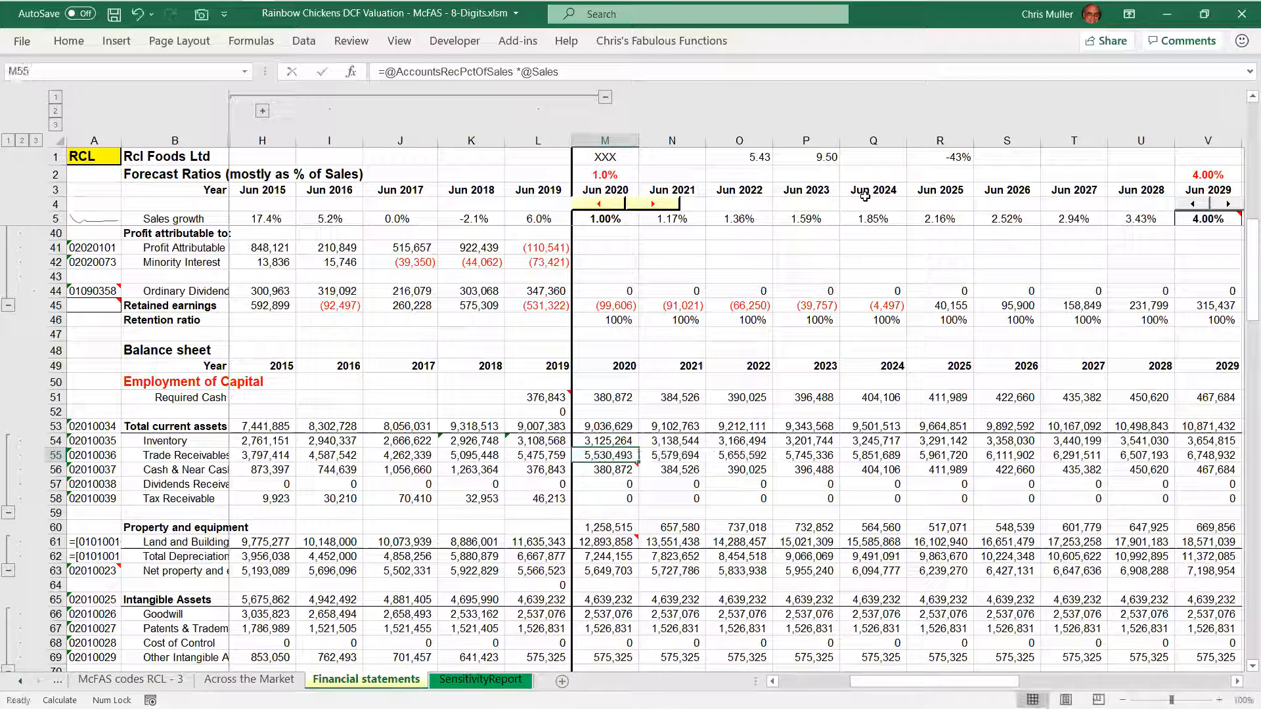
Review the 2020 formulas from dividends receivable down through the property and equipment rows
key(Down)
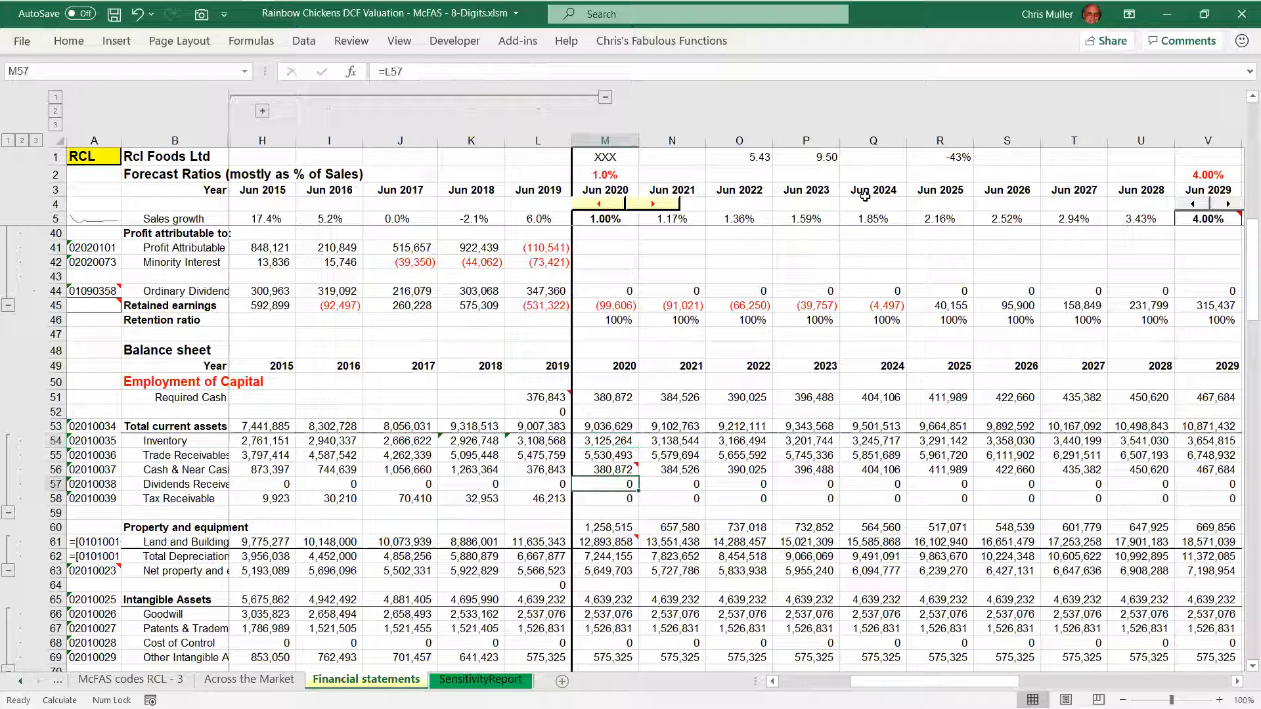
key(Down)
key(Down)
key(Down)
key(Down)
key(Down)
key(Down)
key(Down)
key(Down)
key(Down)
key(Down)
key(Down)
key(Down)
key(Down)
key(Down)
key(Down)
key(Down)
key(Down)
key(Down)
key(Up)
key(Up)
key(Up)
key(Up)
key(Up)
key(Up)
key(Up)
key(Up)
key(Up)
key(Up)
key(Up)
key(Up)
key(Up)
key(Up)
key(Up)
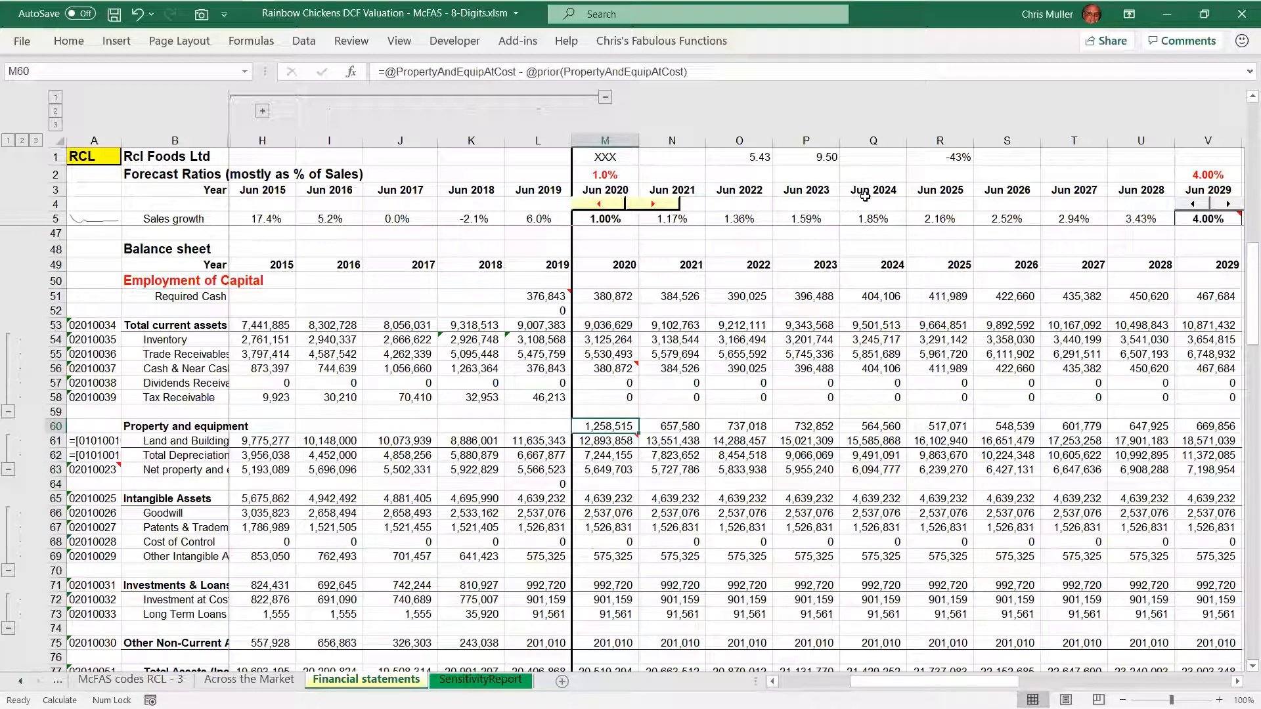
key(Down)
key(Down)
key(Down)
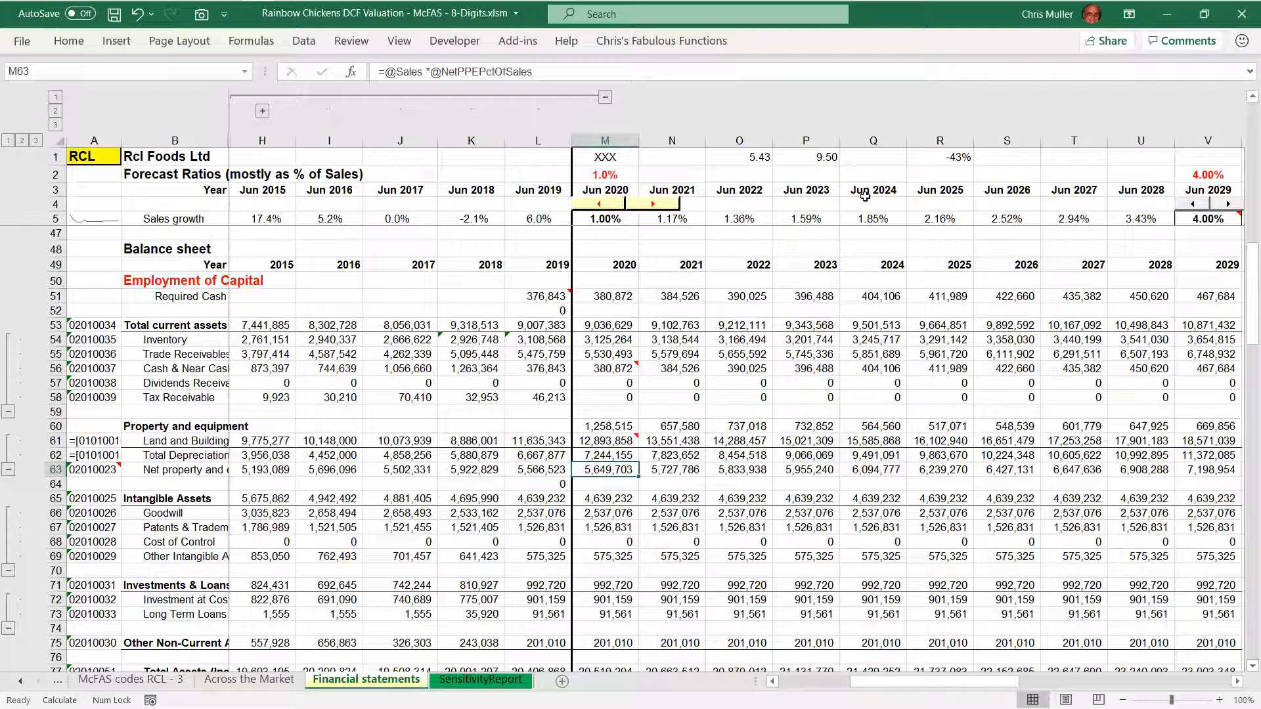
Select the entire net property and equipment row to check its range name
key(shift+space)
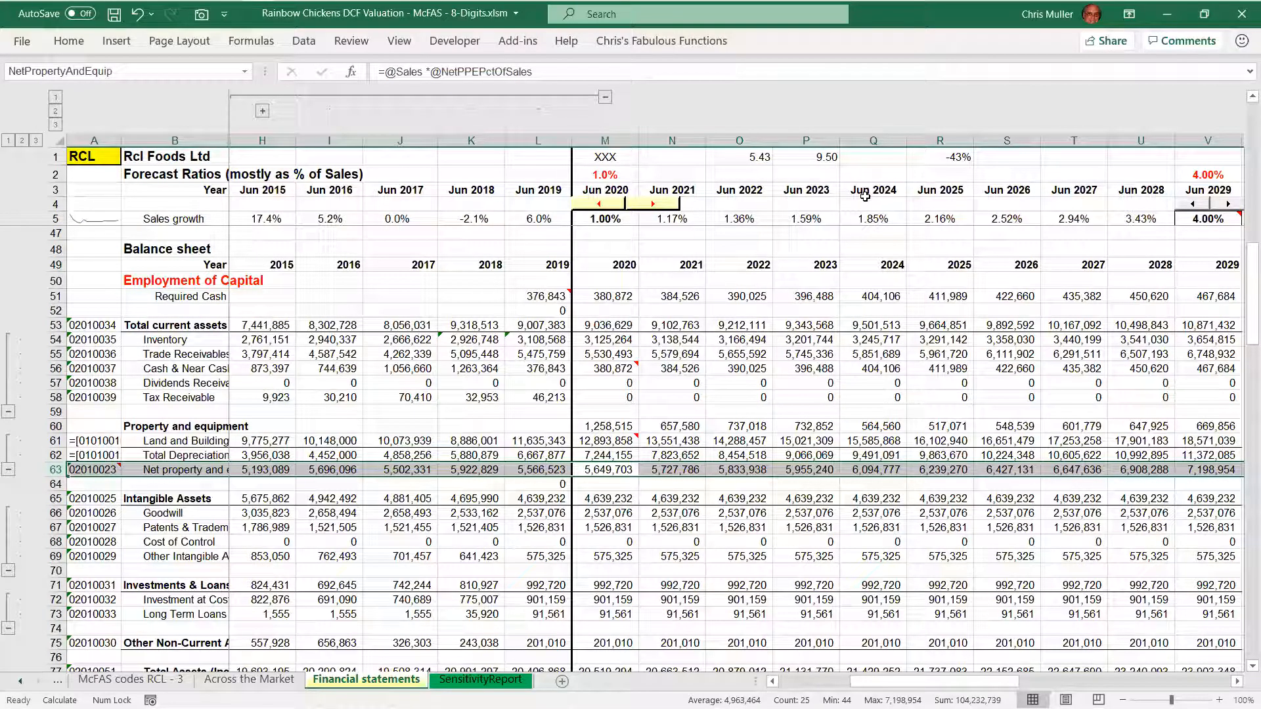
key(Up)
key(Down)
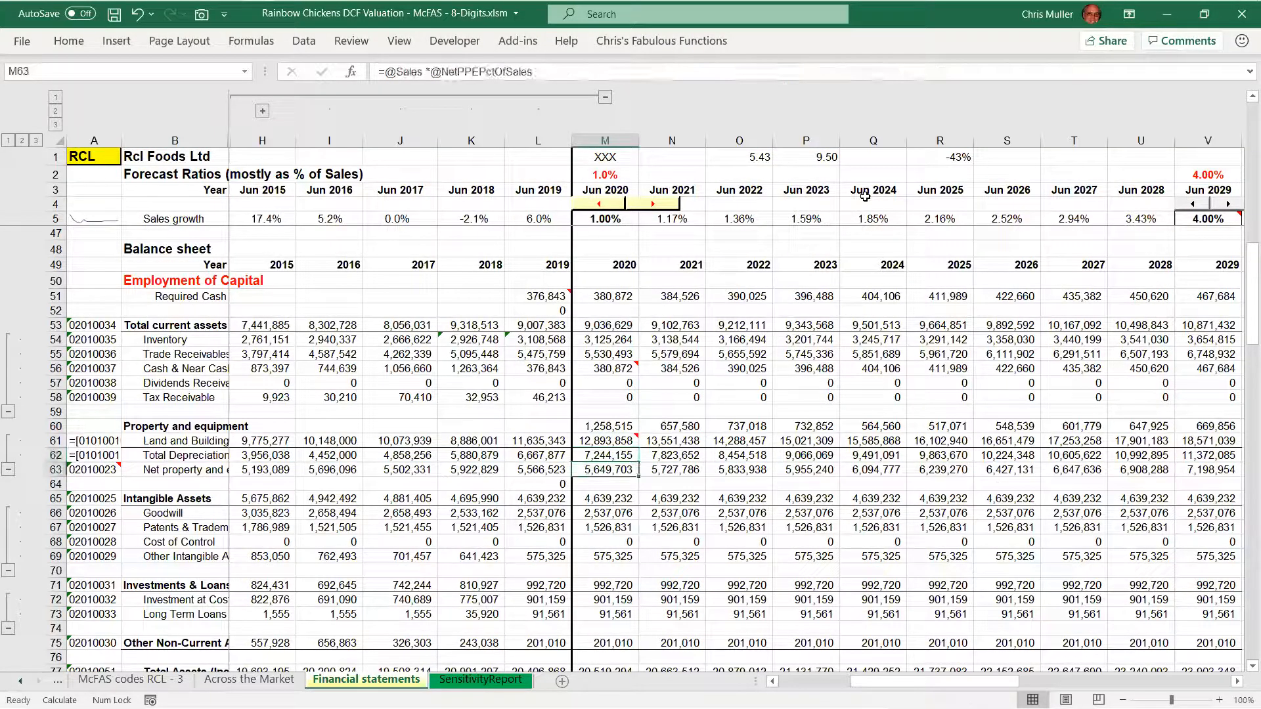
Open the 2020 net property and equipment formula and highlight its Sales term
key(F2)
key(Right)
key(shift+Right)
key(shift+Right)
key(shift+Right)
key(shift+Right)
key(shift+Right)
key(shift+Right)
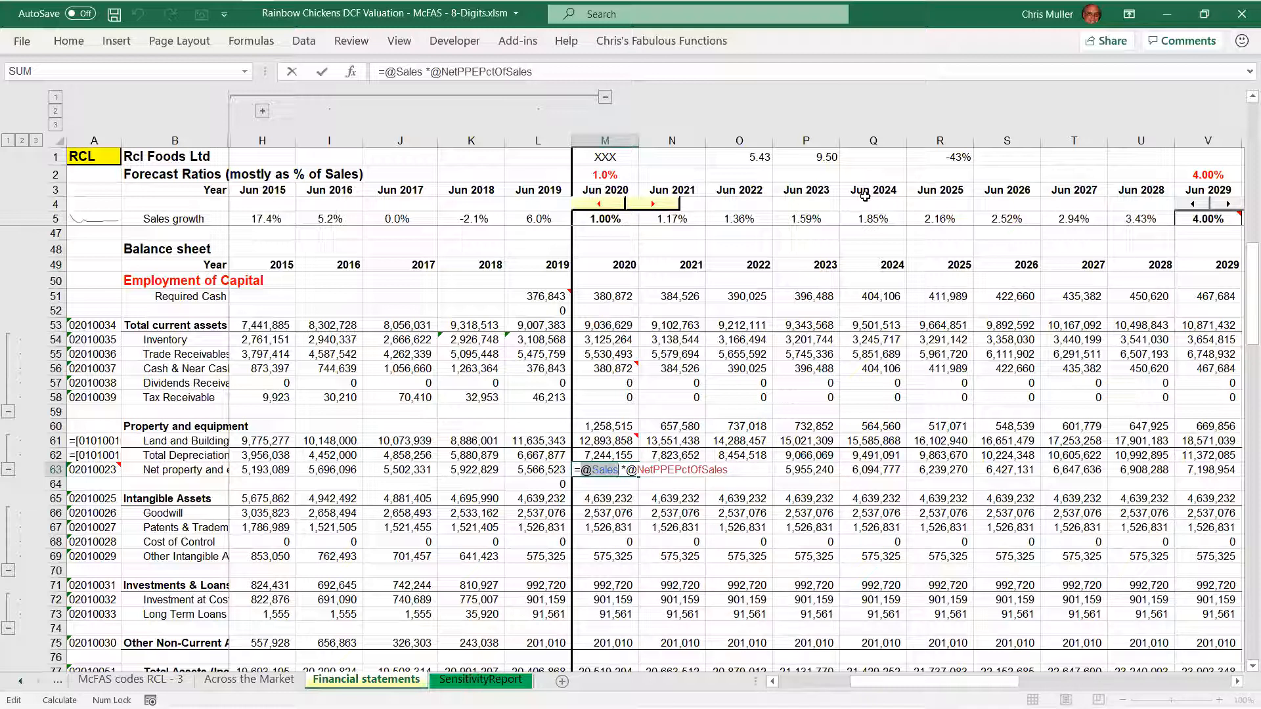
Highlight the NetPPEPctOfSales multiplier in the same formula, and close the formula unchanged
key(End)
key(shift+Left)
key(shift+Left)
key(shift+Left)
key(shift+Left)
key(shift+Left)
key(shift+Left)
key(shift+Left)
key(shift+Left)
key(shift+Left)
key(shift+Left)
key(shift+Left)
key(shift+Left)
key(shift+Left)
key(shift+Left)
key(shift+Left)
key(shift+Left)
key(shift+Left)
key(shift+Left)
key(shift+Left)
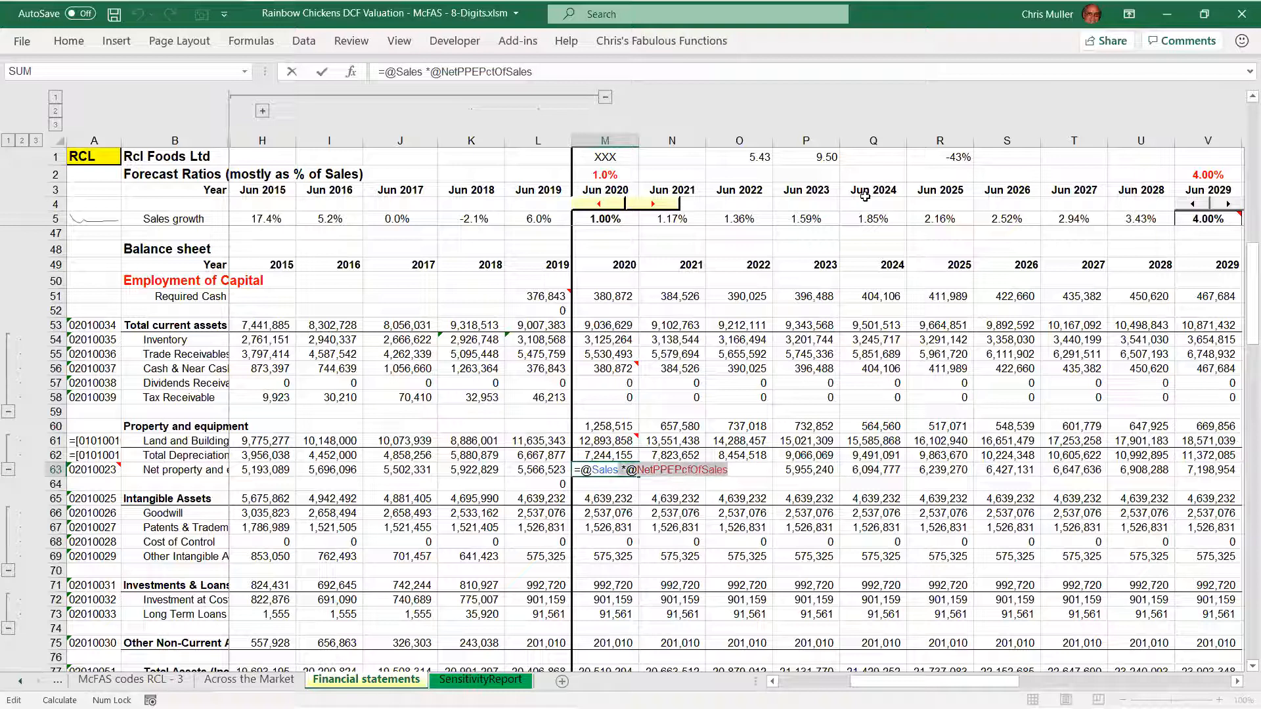
key(ctrl+Return)
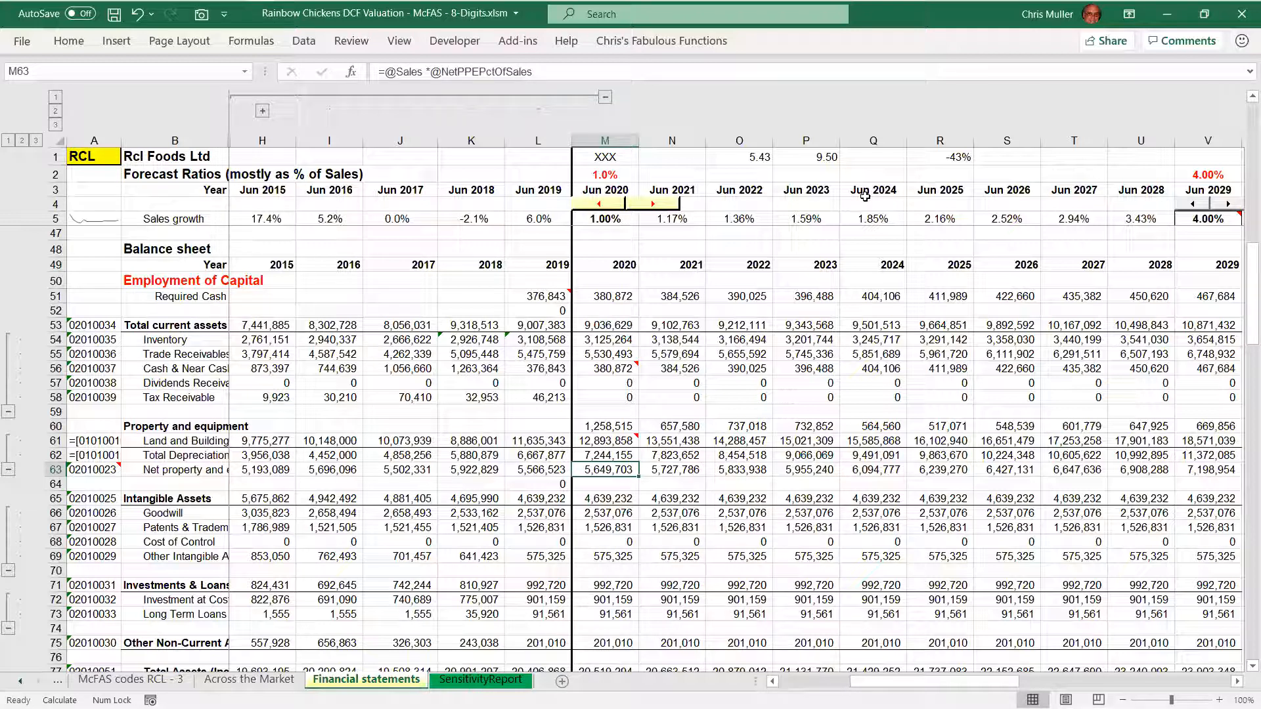
Inspect the 2020 Land and Building formula, highlighting its NetPropertyAndEquip and AccumulatedDepreciation terms
key(shift+Up)
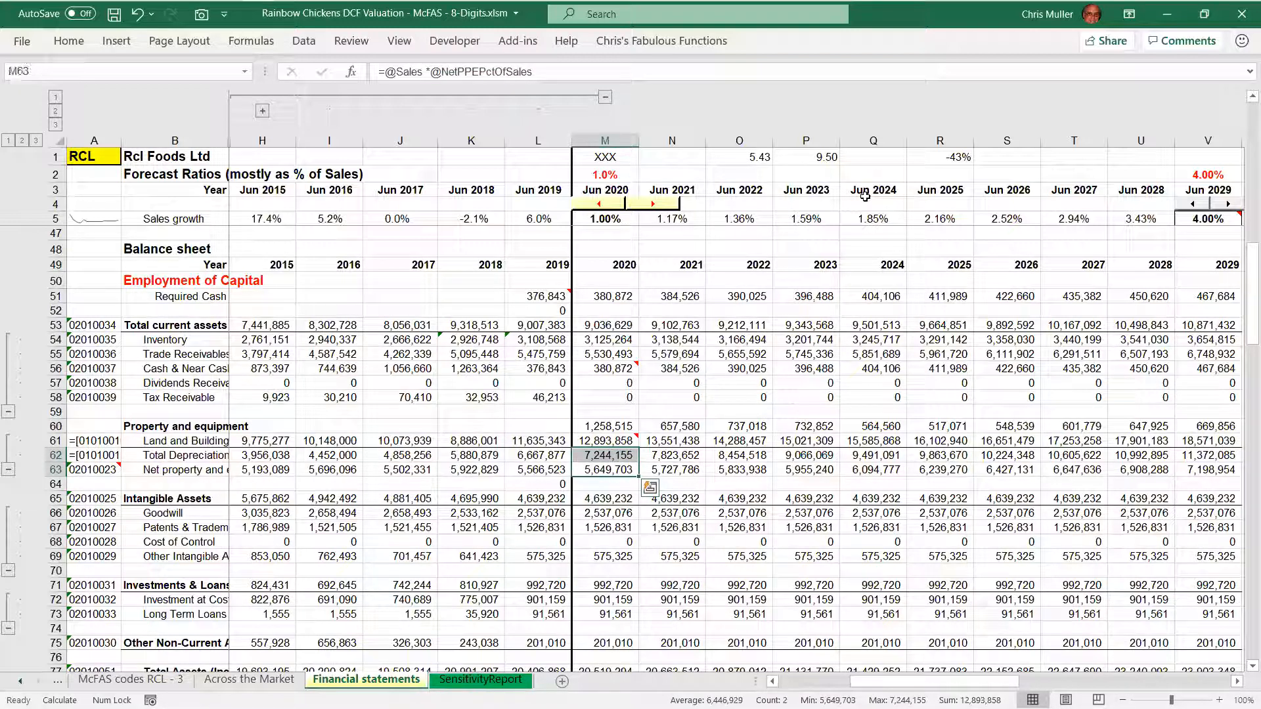
key(Up)
key(Up)
key(F2)
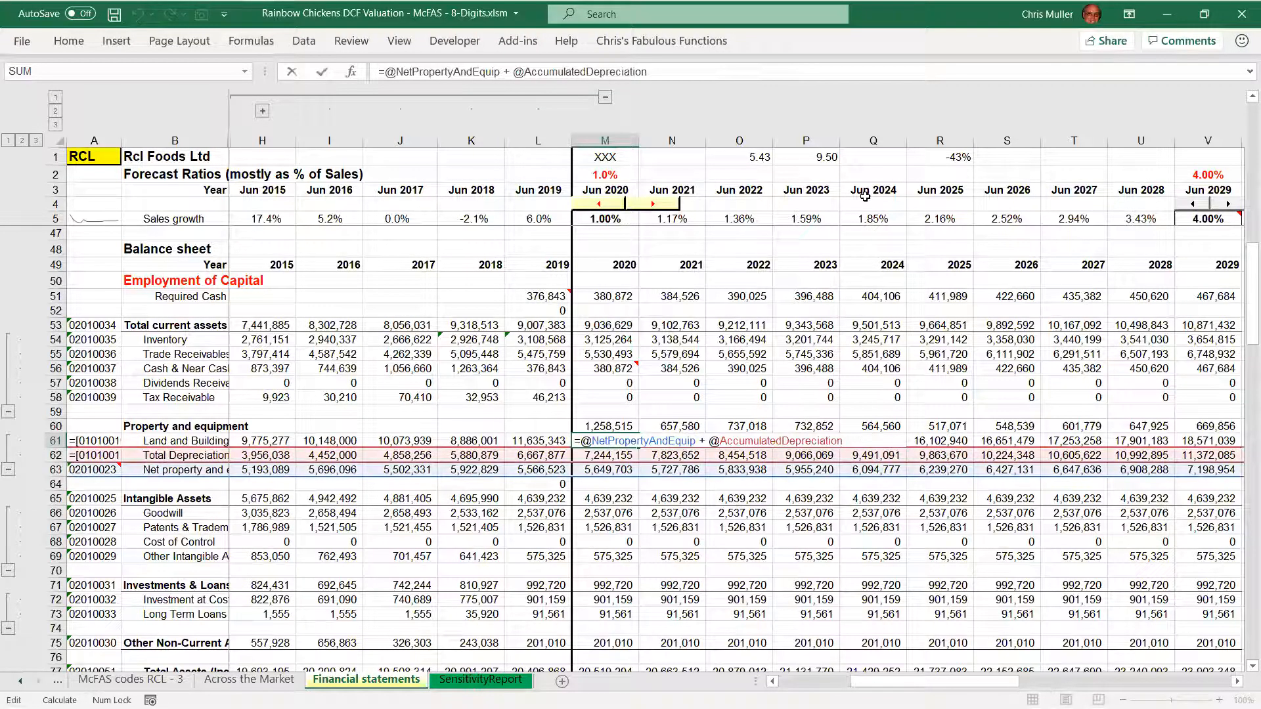
key(Home)
key(shift+Right)
key(shift+Right)
key(shift+Right)
key(shift+Right)
key(shift+Right)
key(shift+Right)
key(shift+Right)
key(shift+Right)
key(shift+Right)
key(shift+Right)
key(shift+Right)
key(shift+Right)
key(shift+Right)
key(shift+Right)
key(shift+Right)
key(shift+Right)
key(shift+Right)
key(shift+Right)
key(shift+Right)
key(shift+Right)
key(shift+Right)
key(shift+Right)
key(shift+Right)
key(shift+Right)
key(shift+Right)
key(shift+Right)
key(shift+Right)
key(shift+Right)
key(shift+Right)
key(shift+Right)
key(shift+Right)
key(shift+Right)
key(shift+Right)
key(shift+Right)
key(shift+Right)
key(shift+Right)
key(shift+Right)
key(shift+Right)
key(shift+Right)
key(shift+Right)
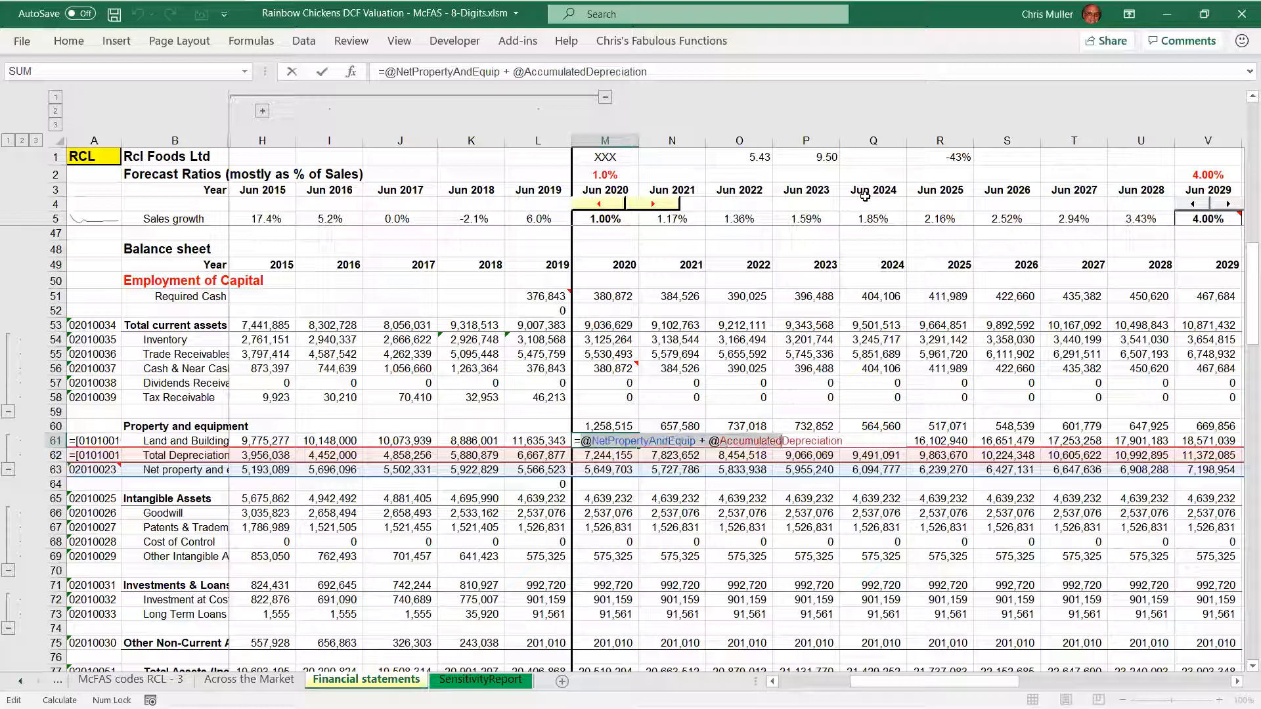
key(Escape)
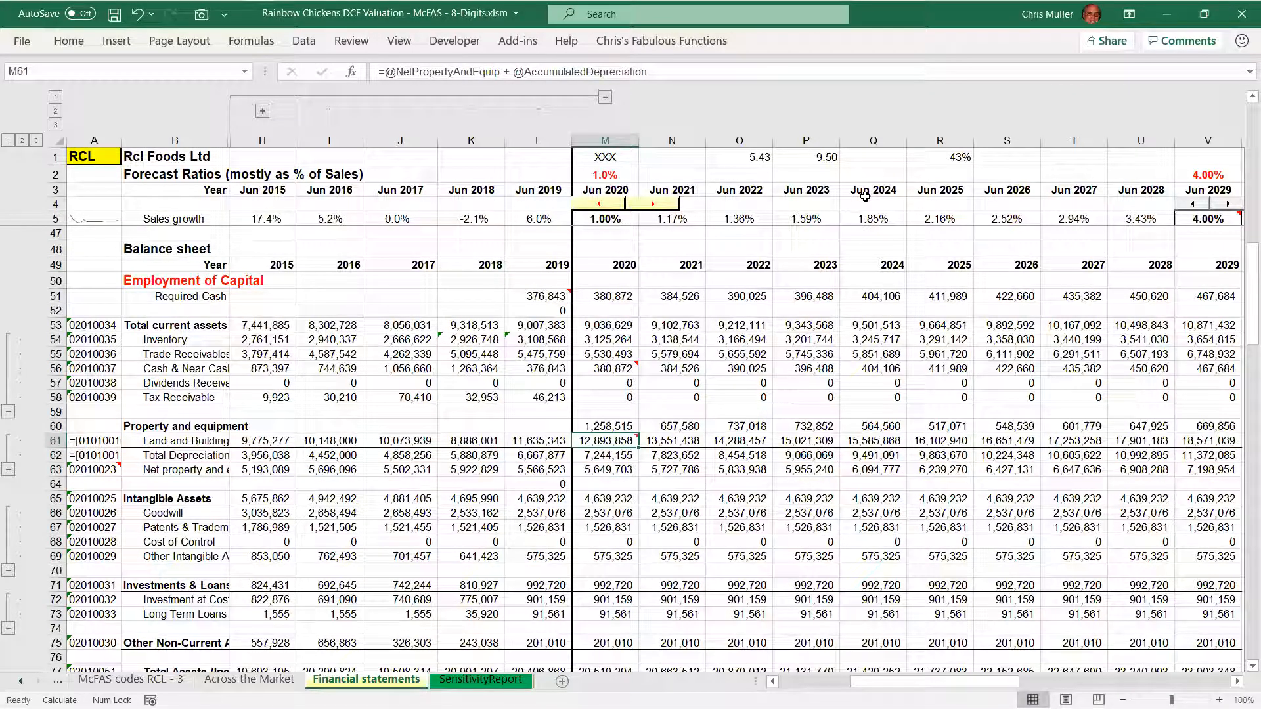
Select the entire Land and Building row and the Total Depreciation row in turn to check their range names
key(shift+space)
key(shift+BackSpace)
key(Down)
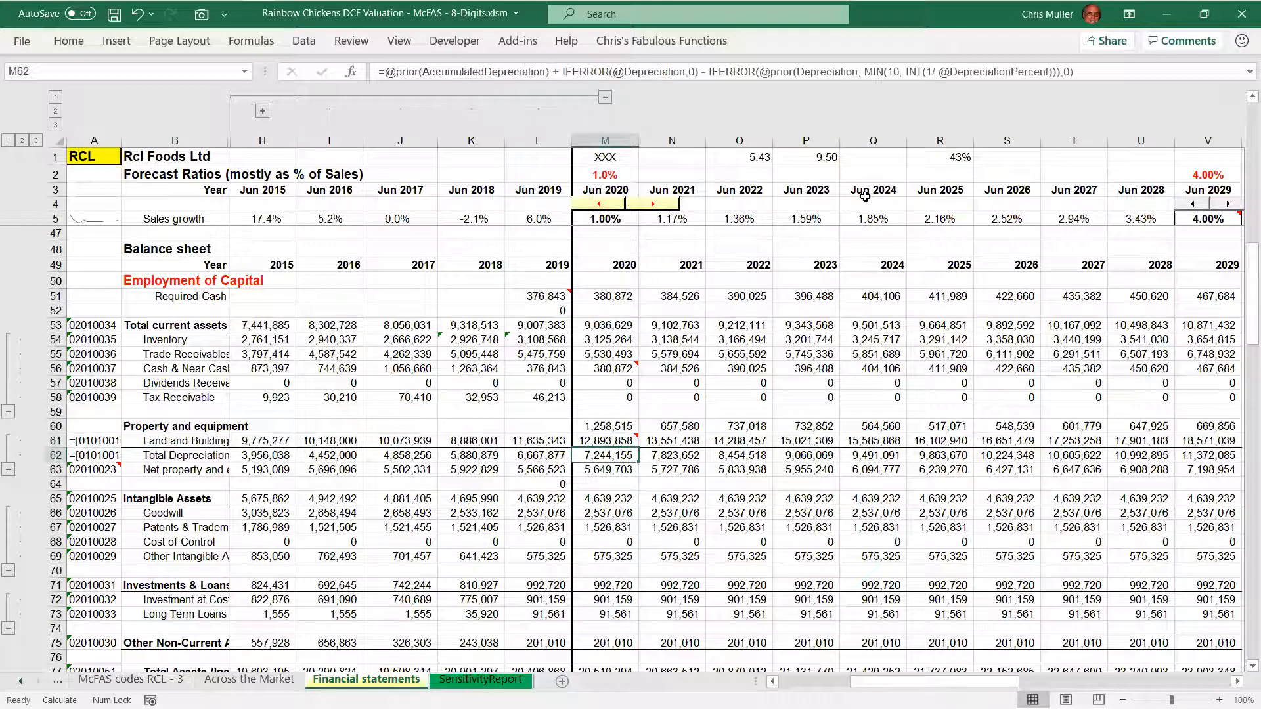
key(shift+space)
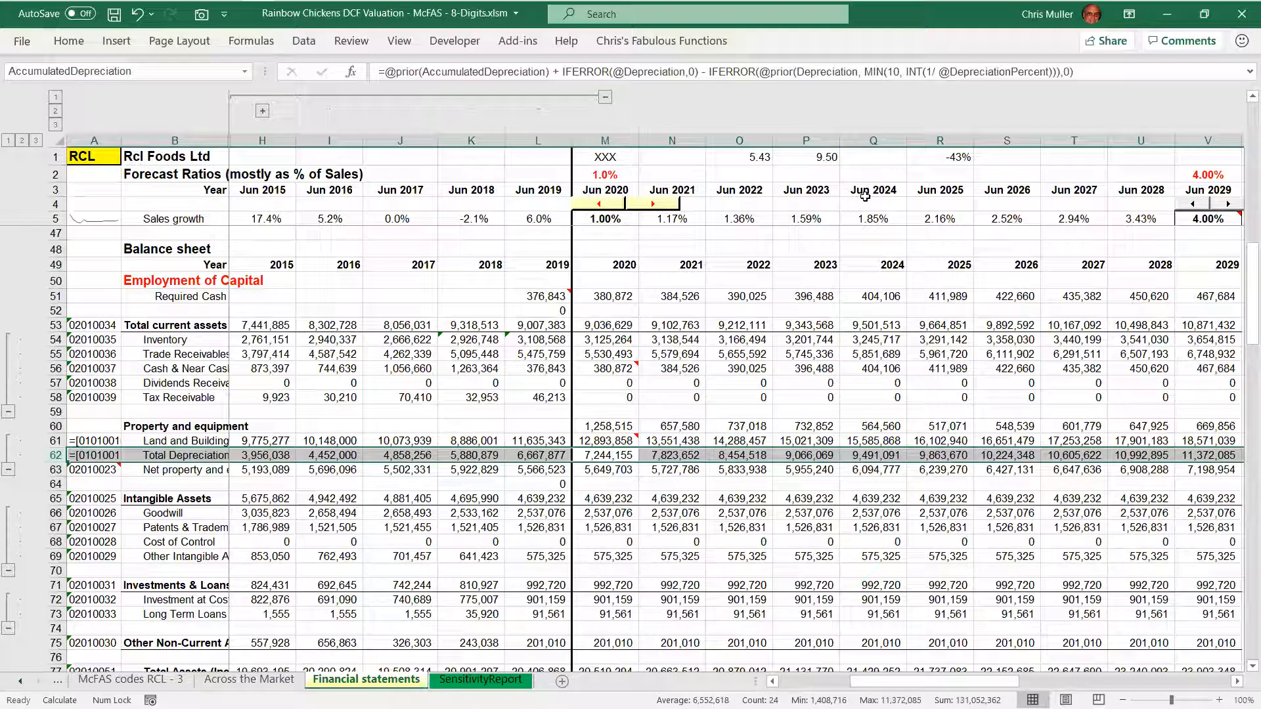
key(shift+BackSpace)
key(shift+space)
key(shift+BackSpace)
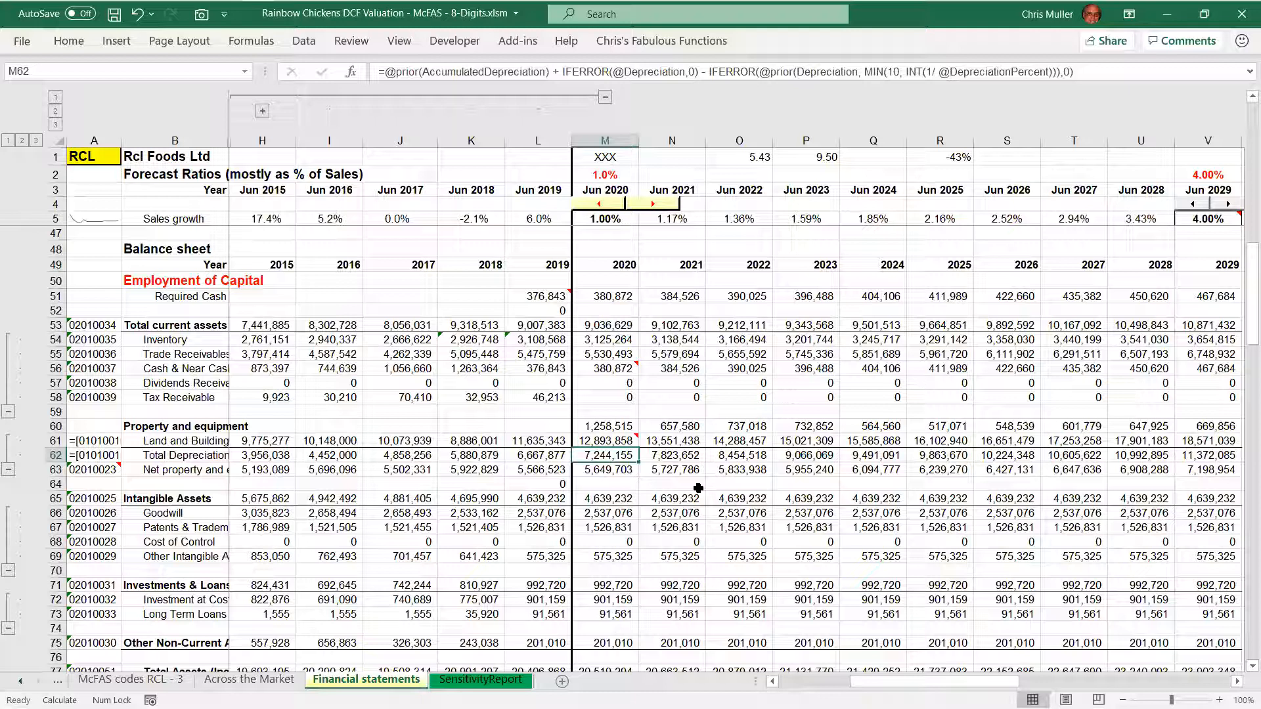
Open the 2020 Total Depreciation formula and highlight its prior(AccumulatedDepreciation) term
key(F2)
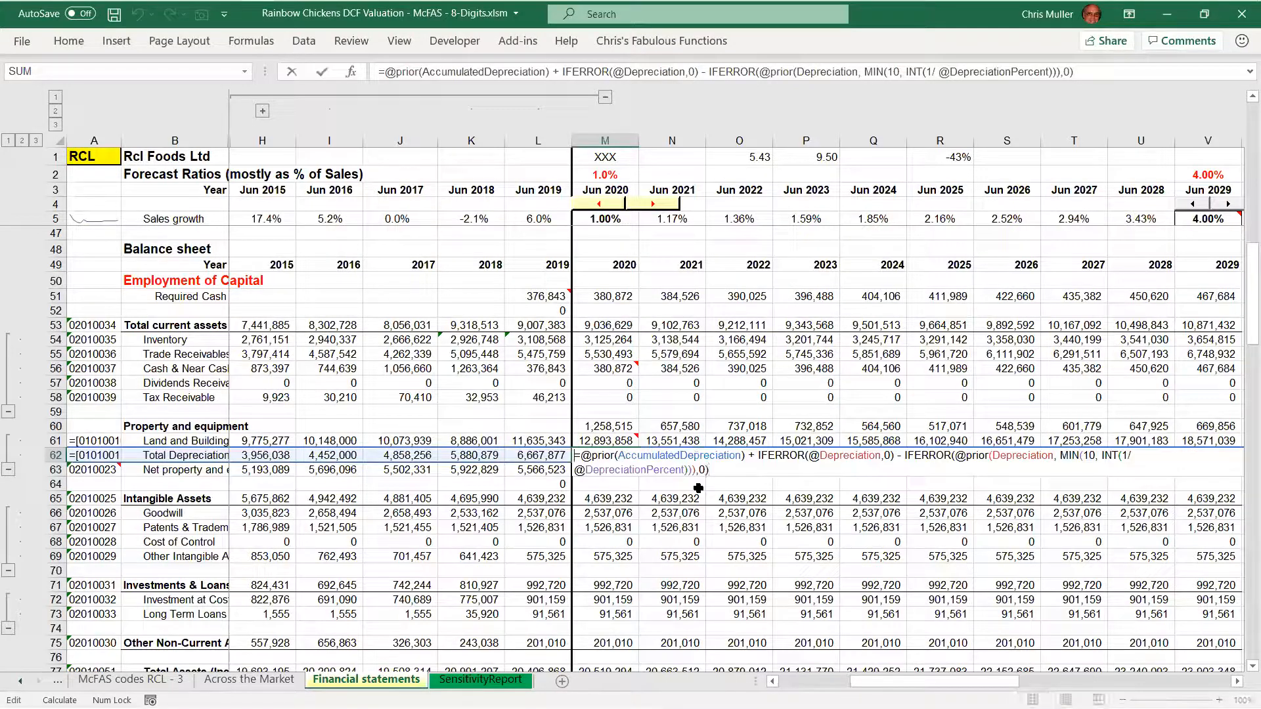
key(Right)
key(Right)
key(Right)
key(Right)
key(Right)
key(Right)
key(Right)
key(shift+Right)
key(shift+Right)
key(shift+Right)
key(shift+Right)
key(shift+Right)
key(shift+Right)
key(shift+Right)
key(shift+Right)
key(shift+Right)
key(shift+Right)
key(shift+Right)
key(shift+Right)
key(shift+Right)
key(shift+Right)
key(shift+Right)
key(shift+Right)
key(shift+Right)
key(shift+Right)
key(shift+Right)
key(shift+Right)
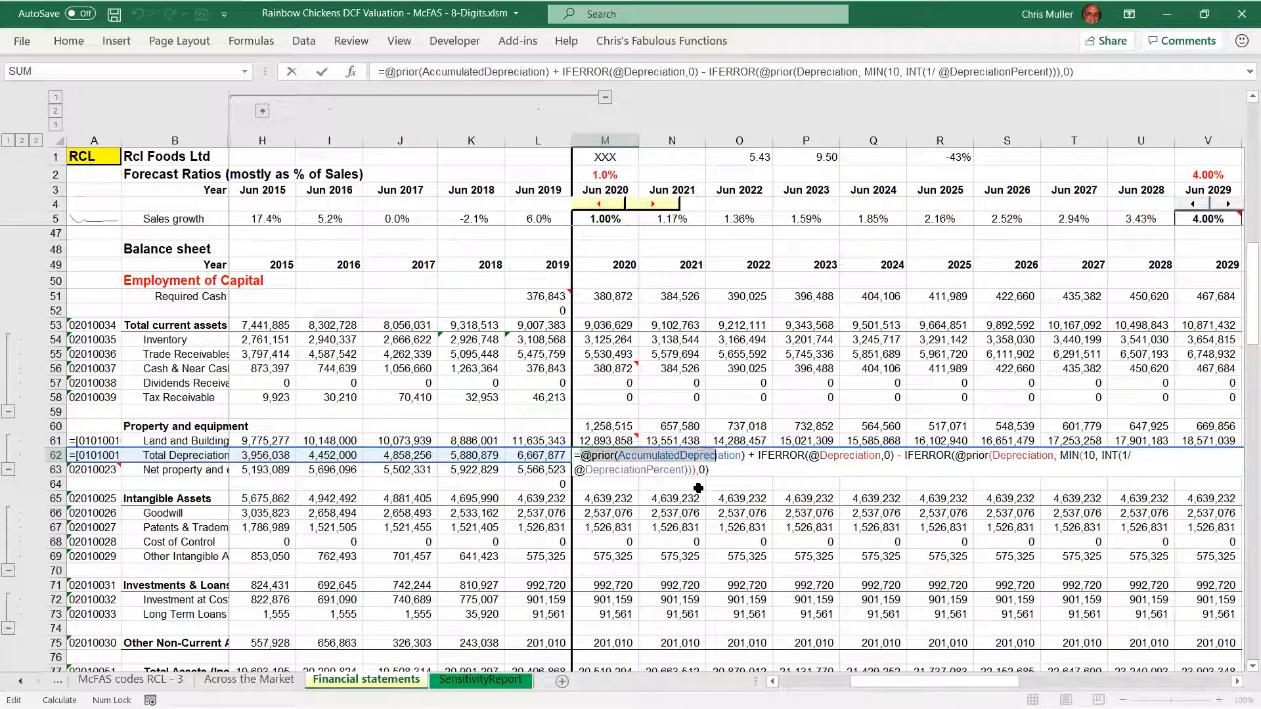
key(shift+Right)
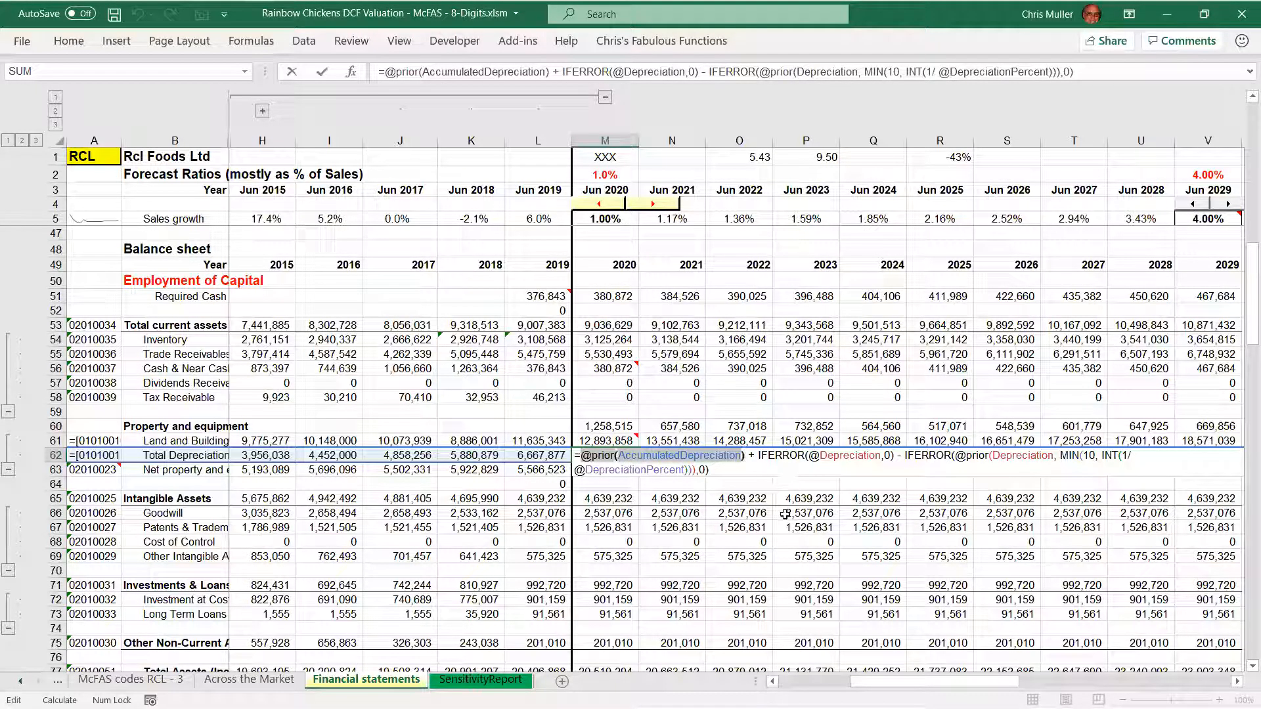
key(Right)
key(Right)
key(Right)
key(shift+Right)
key(shift+Right)
key(shift+Right)
key(shift+Right)
key(shift+Right)
key(shift+Right)
key(shift+Right)
key(shift+Right)
key(shift+Right)
key(shift+Right)
key(shift+Right)
key(shift+Right)
key(shift+Right)
key(shift+Right)
key(shift+Right)
key(shift+Right)
key(shift+Right)
key(shift+Right)
key(shift+Right)
key(shift+Right)
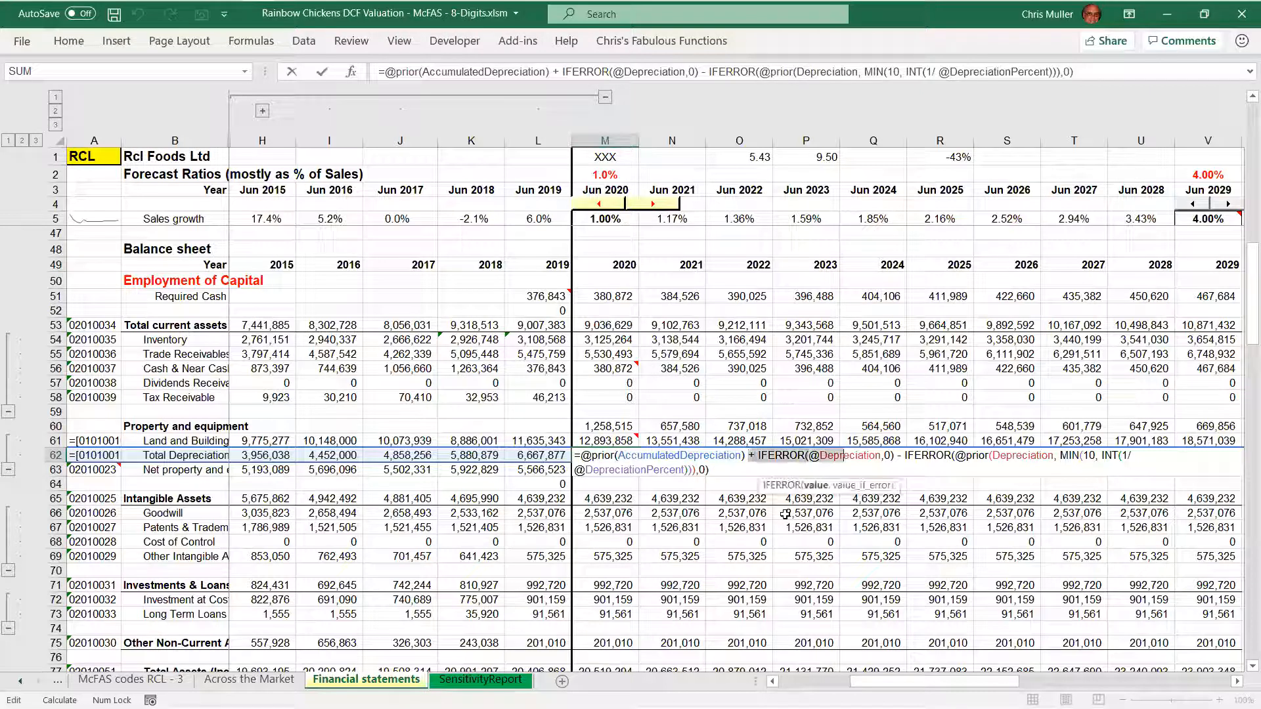
key(shift+Right)
key(shift+Right)
key(shift+Right)
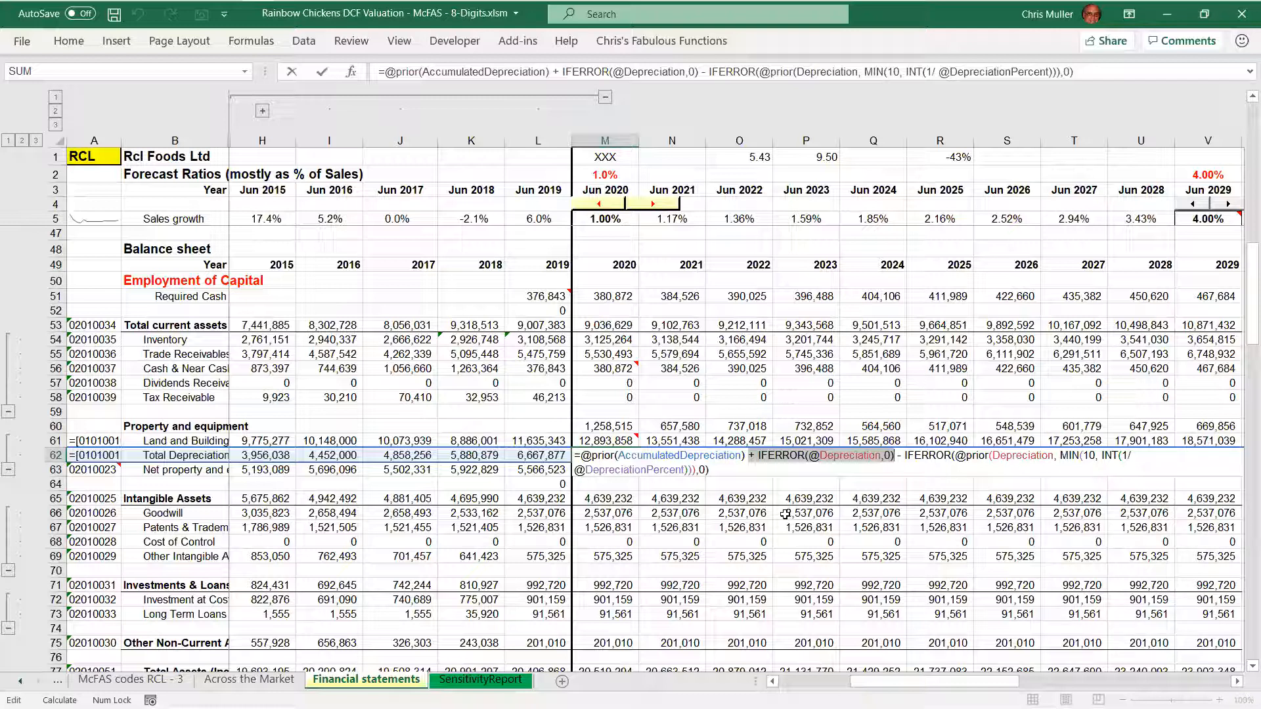
key(Right)
key(Right)
key(Right)
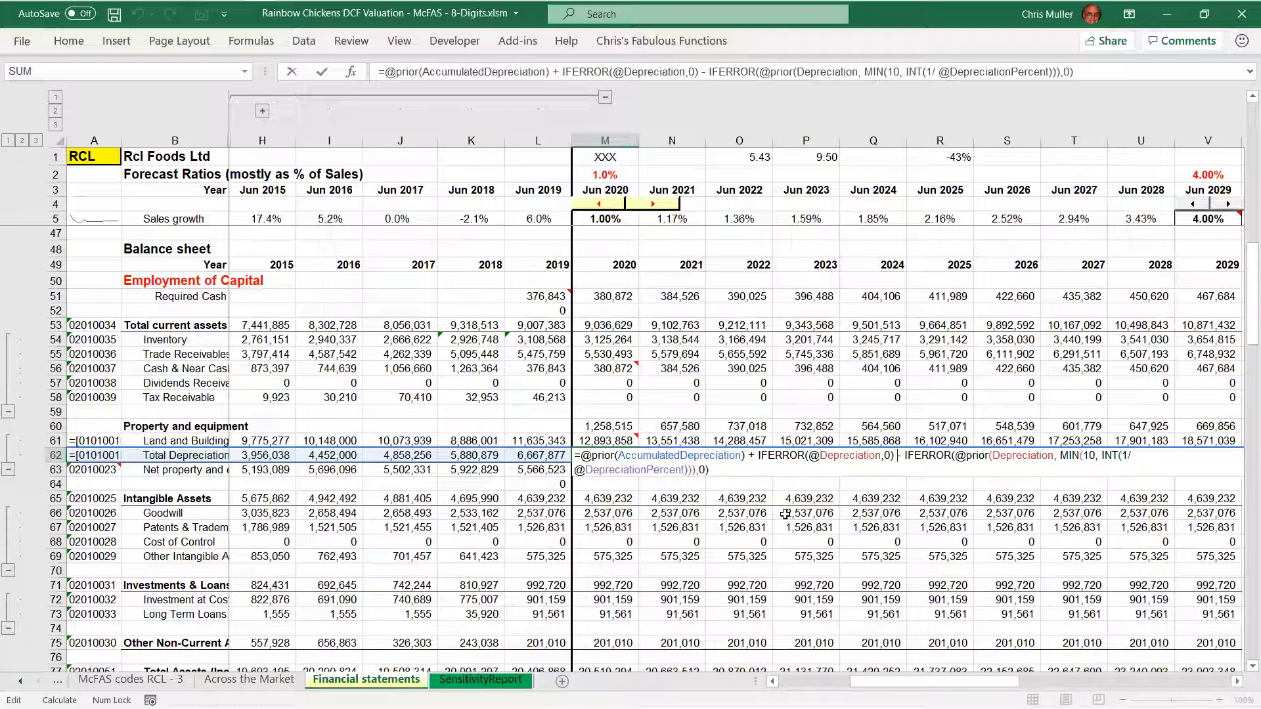
key(End)
key(Down)
key(Left)
key(Left)
key(Left)
key(Left)
key(Left)
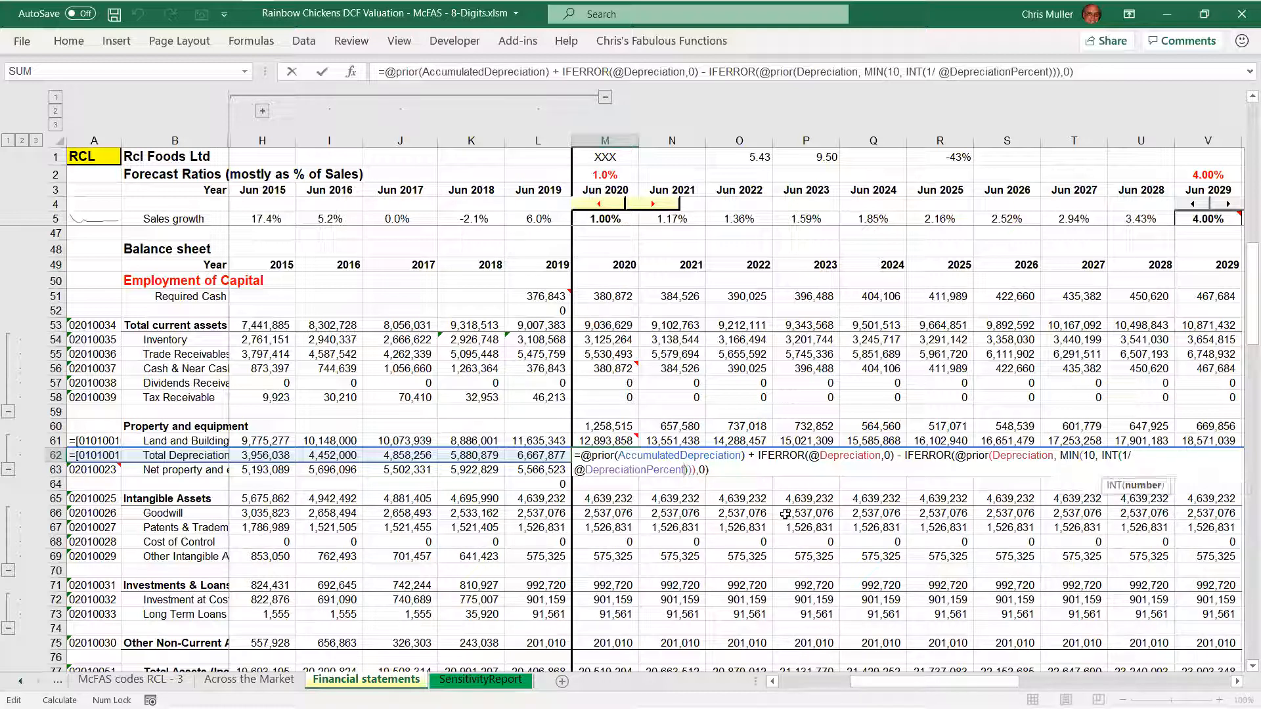
key(shift+Left)
key(ctrl+shift+Left)
key(shift+Left)
key(shift+Left)
key(shift+Left)
key(shift+Left)
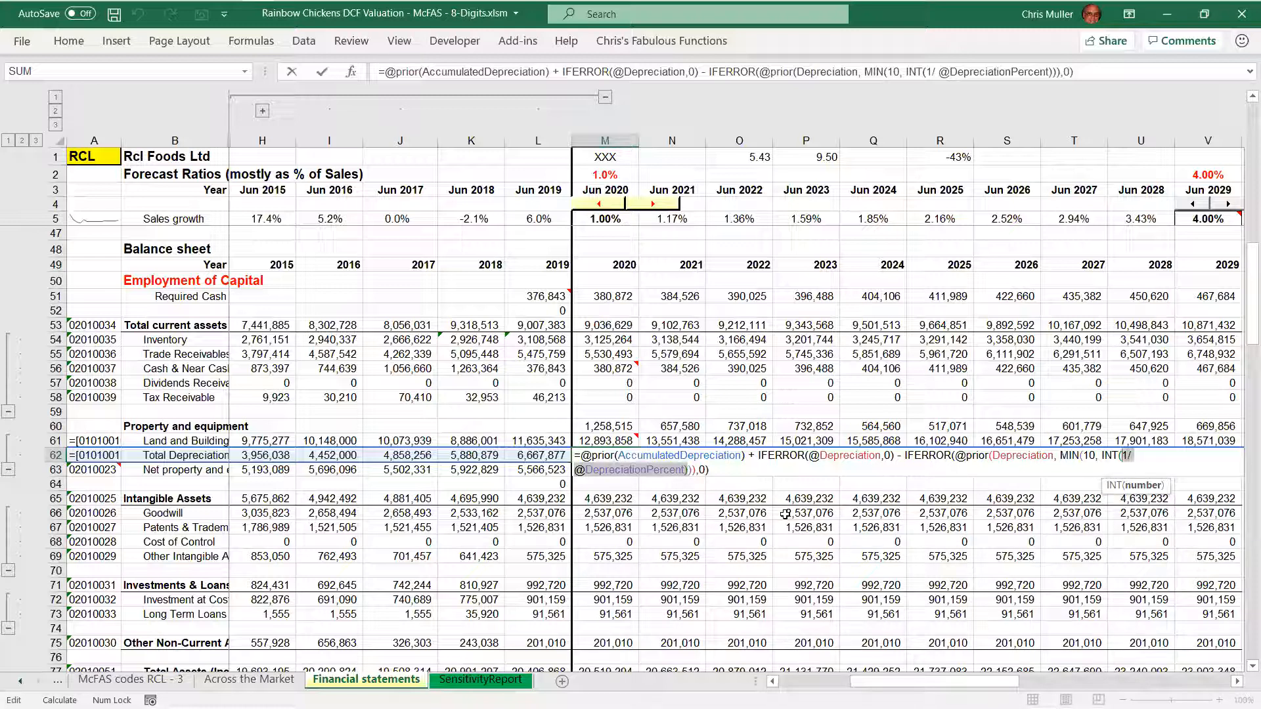
Extend the highlight back through the INT and MIN functions to the start of the subtracted IFERROR term
key(shift+Left)
key(shift+Left)
key(shift+Left)
key(shift+Left)
key(shift+Left)
key(shift+Left)
key(shift+Left)
key(shift+Left)
key(shift+Left)
key(shift+Left)
key(shift+Left)
key(shift+Left)
key(shift+Left)
key(shift+Left)
key(shift+Left)
key(shift+Left)
key(shift+Left)
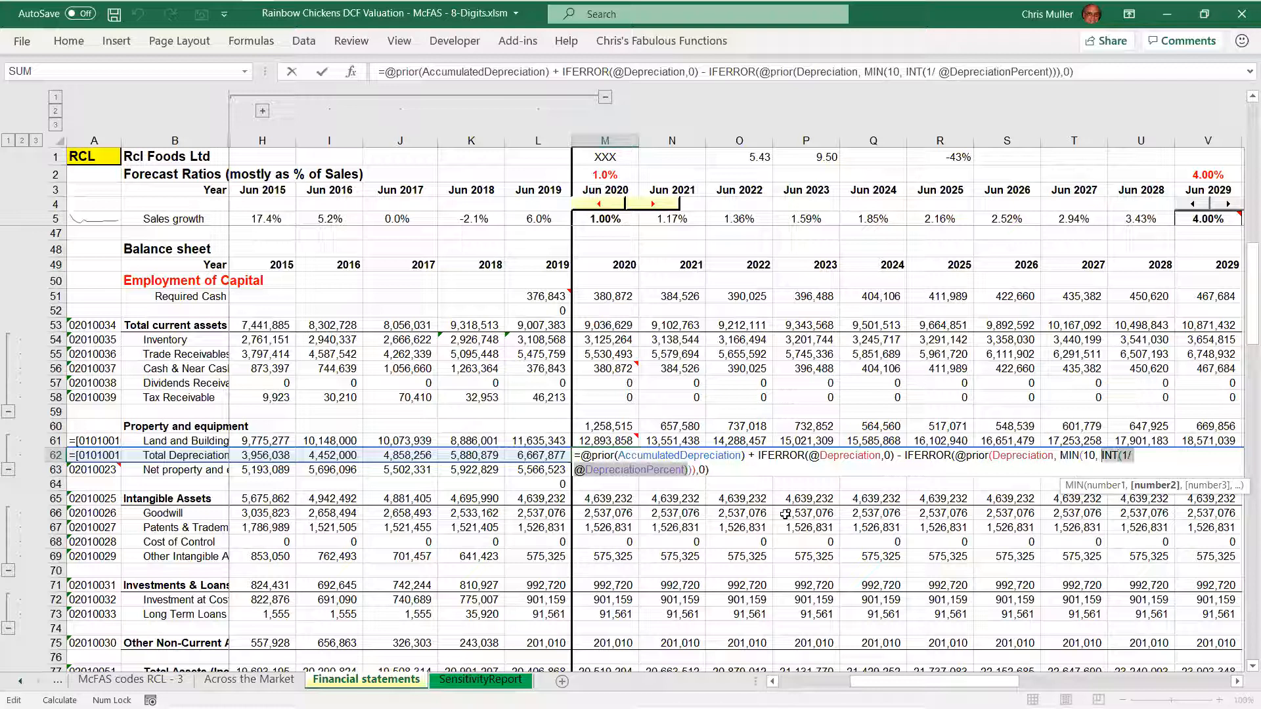
key(shift+Left)
key(shift+Left)
key(shift+Left)
key(shift+Left)
key(shift+Left)
key(shift+Left)
key(shift+Left)
key(shift+Left)
key(shift+Left)
key(shift+Left)
key(shift+Left)
key(shift+Left)
key(shift+Left)
key(shift+Left)
key(shift+Left)
key(shift+Left)
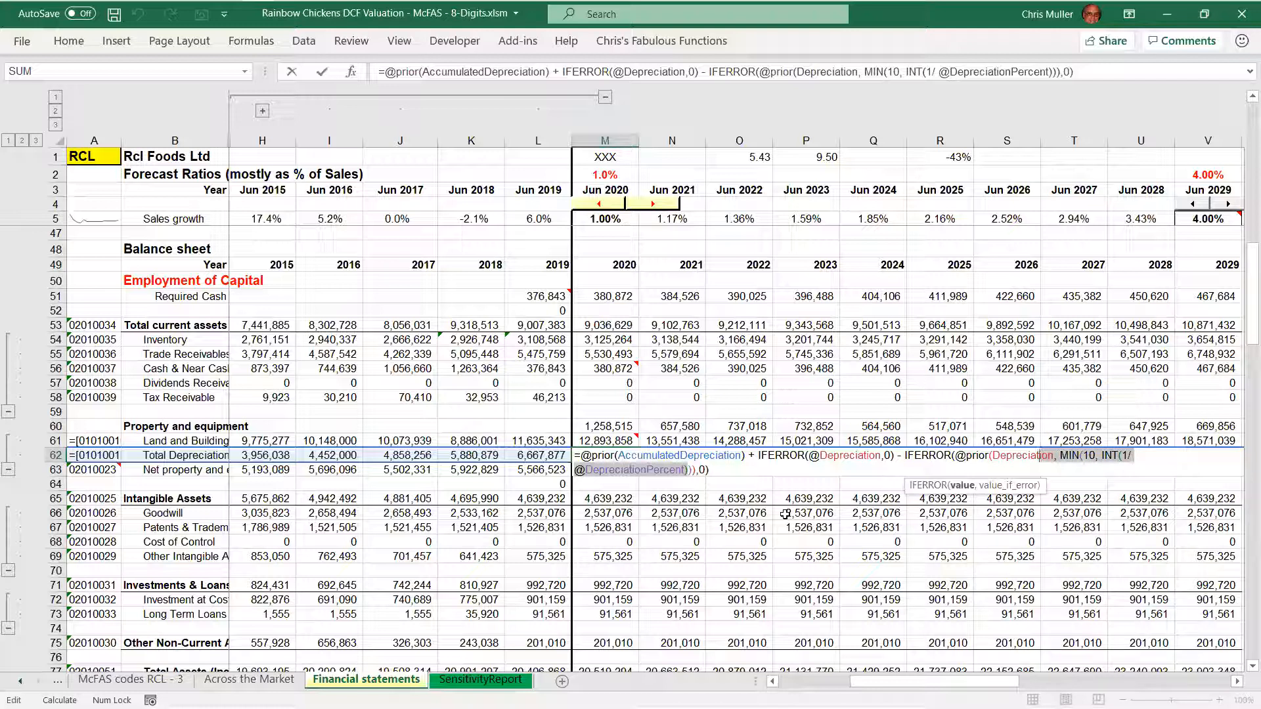
key(shift+Left)
key(shift+Left)
key(shift+Left)
key(shift+Left)
key(shift+Left)
key(shift+Left)
key(shift+Left)
key(shift+Left)
key(shift+Left)
key(shift+Left)
key(shift+Left)
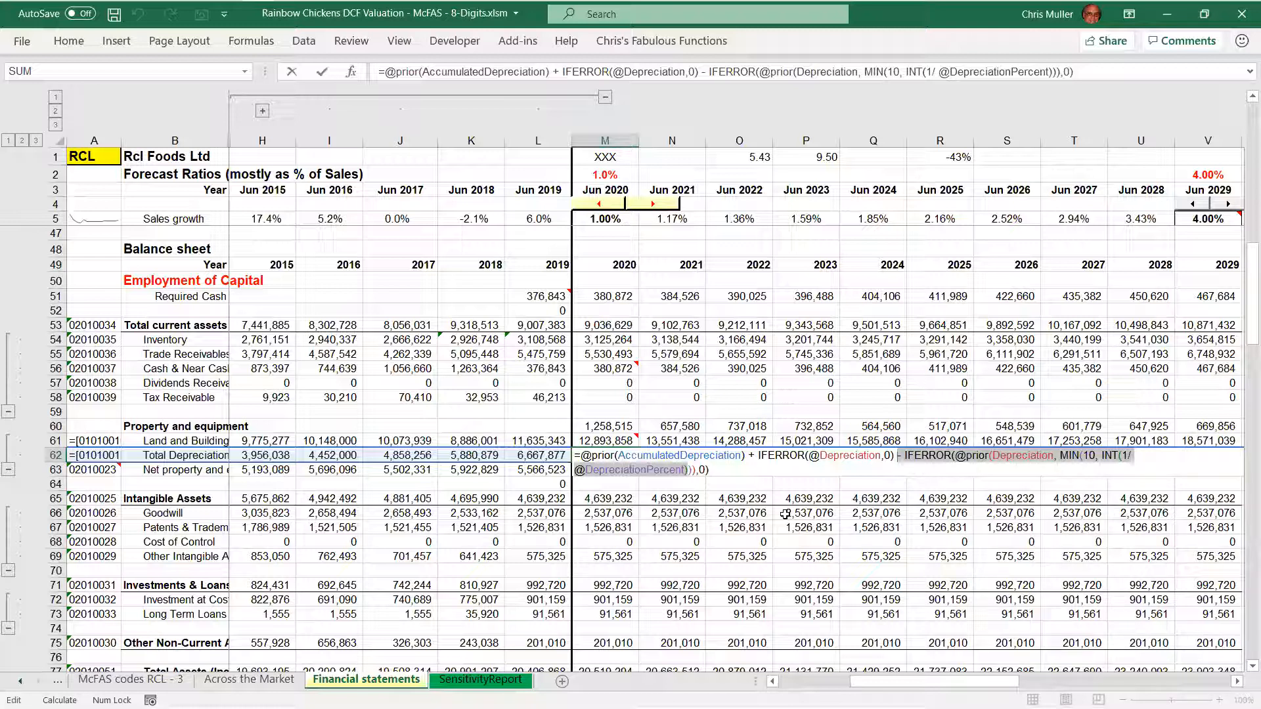
key(Right)
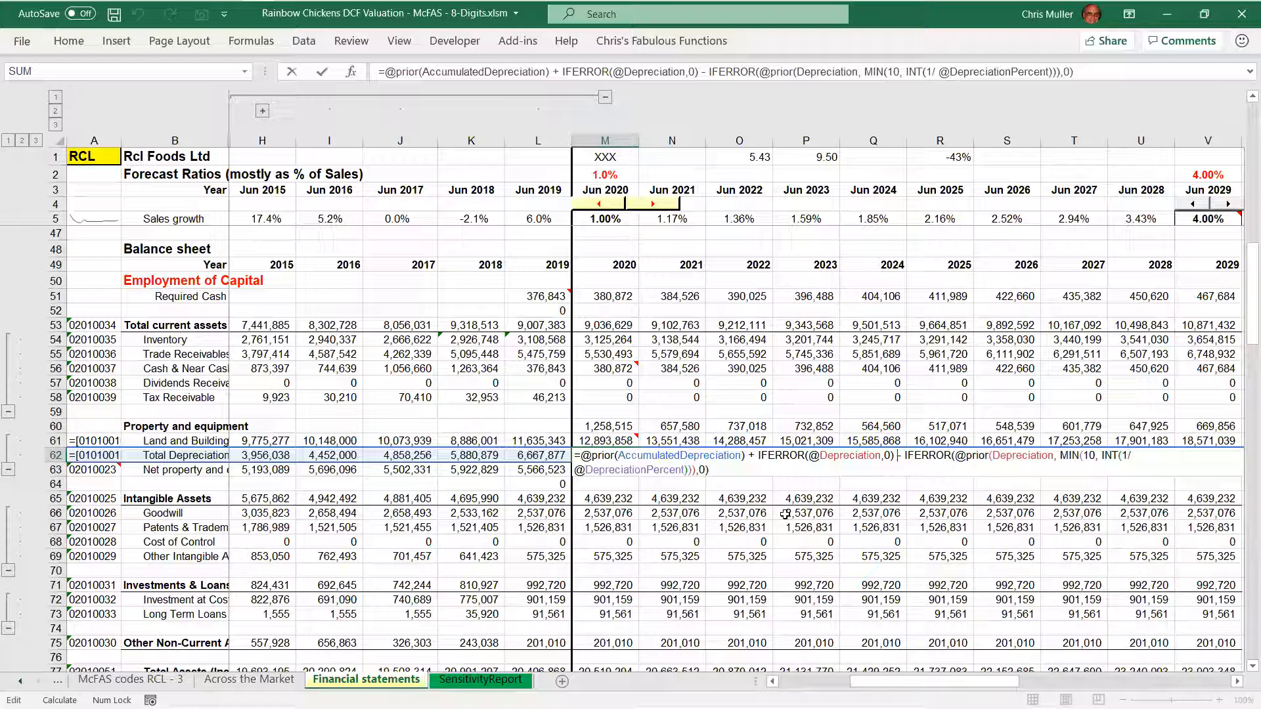
Highlight the Total Depreciation formula from start to end, and close it unchanged
key(shift+Right)
key(shift+Right)
key(shift+Right)
key(shift+Right)
key(shift+Right)
key(shift+Right)
key(shift+Right)
key(shift+Right)
key(shift+Right)
key(shift+Right)
key(shift+Right)
key(shift+Right)
key(shift+Right)
key(shift+Right)
key(shift+Right)
key(shift+Right)
key(shift+Right)
key(shift+Right)
key(shift+Right)
key(shift+Right)
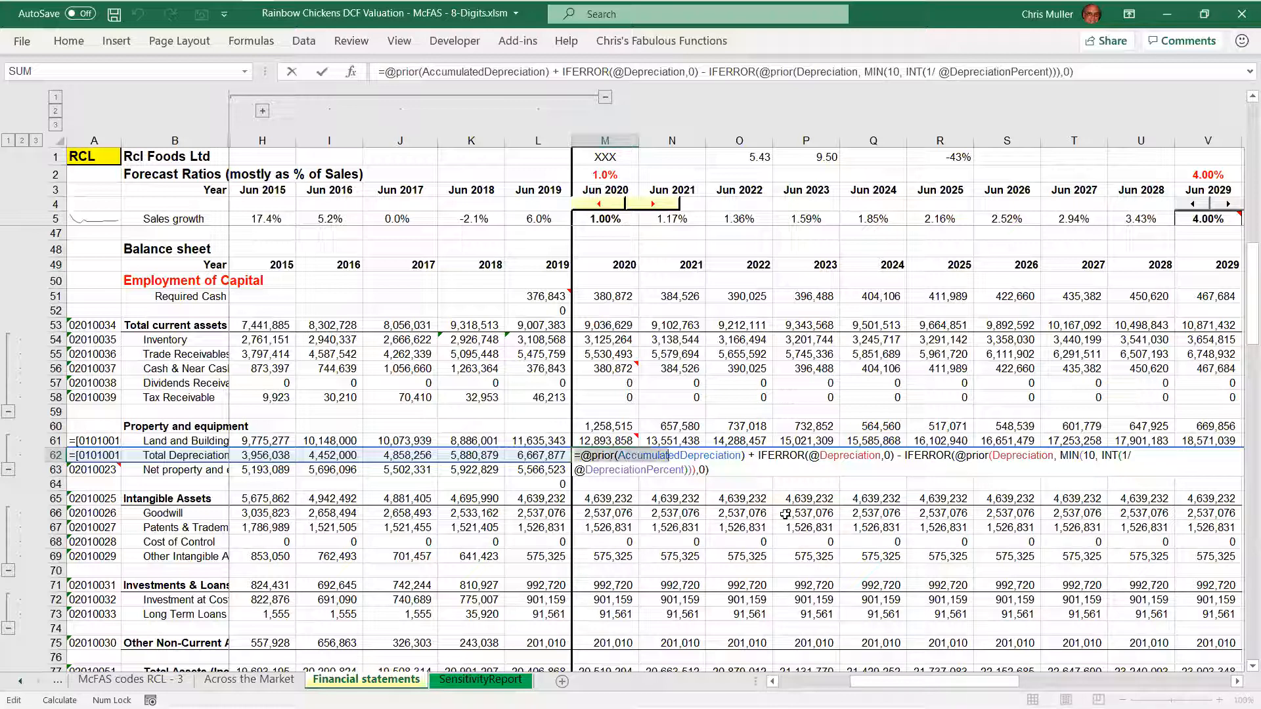
key(shift+Right)
key(shift+Right)
key(shift+Right)
key(shift+Right)
key(shift+Right)
key(shift+Right)
key(shift+Right)
key(shift+Right)
key(shift+Right)
key(shift+Right)
key(shift+Right)
key(shift+Right)
key(shift+Right)
key(shift+Right)
key(shift+Right)
key(shift+Right)
key(shift+Right)
key(shift+Right)
key(shift+Right)
key(shift+Right)
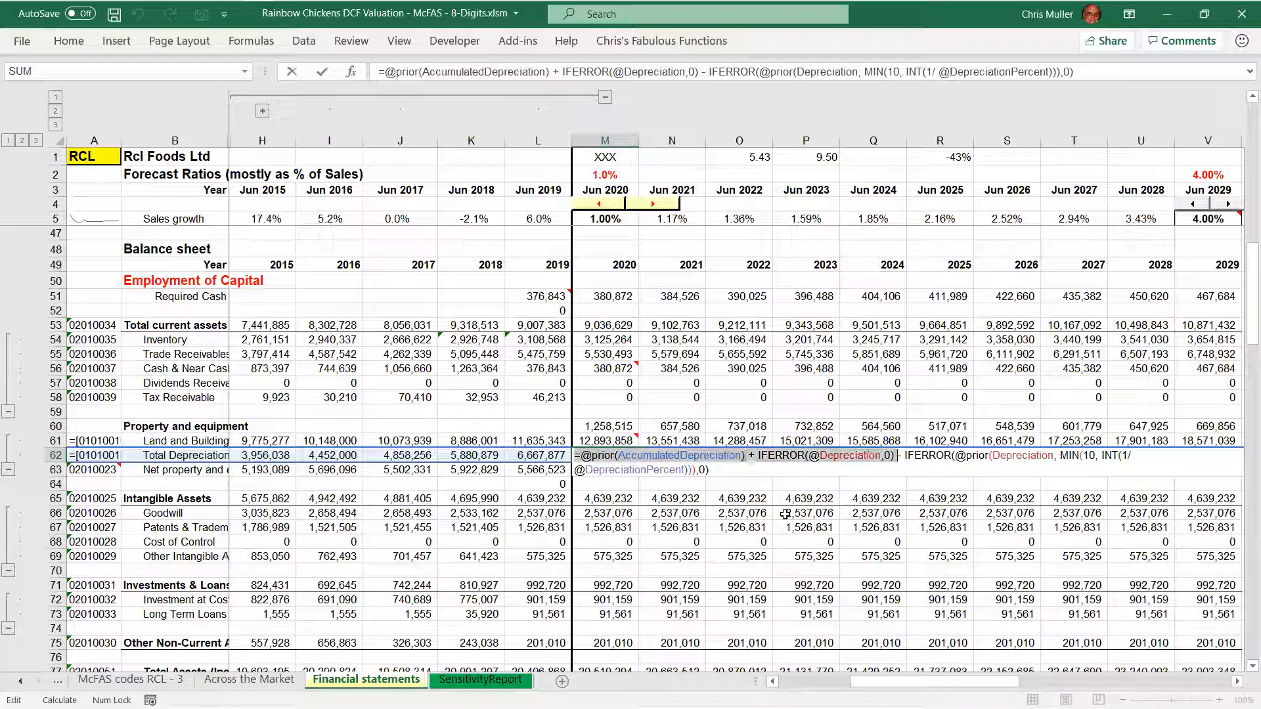
key(shift+Right)
key(shift+Right)
key(shift+Right)
key(shift+Right)
key(shift+Right)
key(shift+Right)
key(shift+Right)
key(shift+Right)
key(shift+Right)
key(shift+Right)
key(shift+Right)
key(shift+Right)
key(shift+Right)
key(shift+Right)
key(shift+Right)
key(shift+Right)
key(shift+Right)
key(shift+Right)
key(shift+Right)
key(shift+Right)
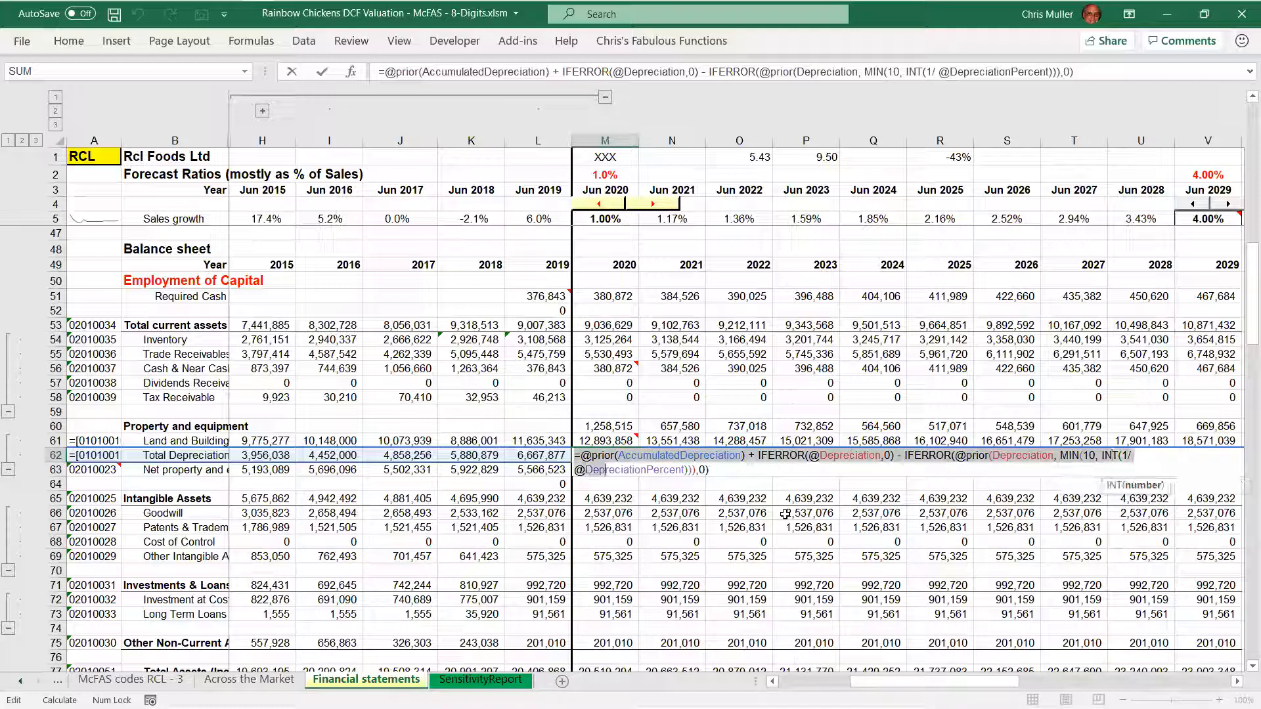
key(shift+Right)
key(shift+Right)
key(shift+Right)
key(shift+Right)
key(shift+Right)
key(shift+Right)
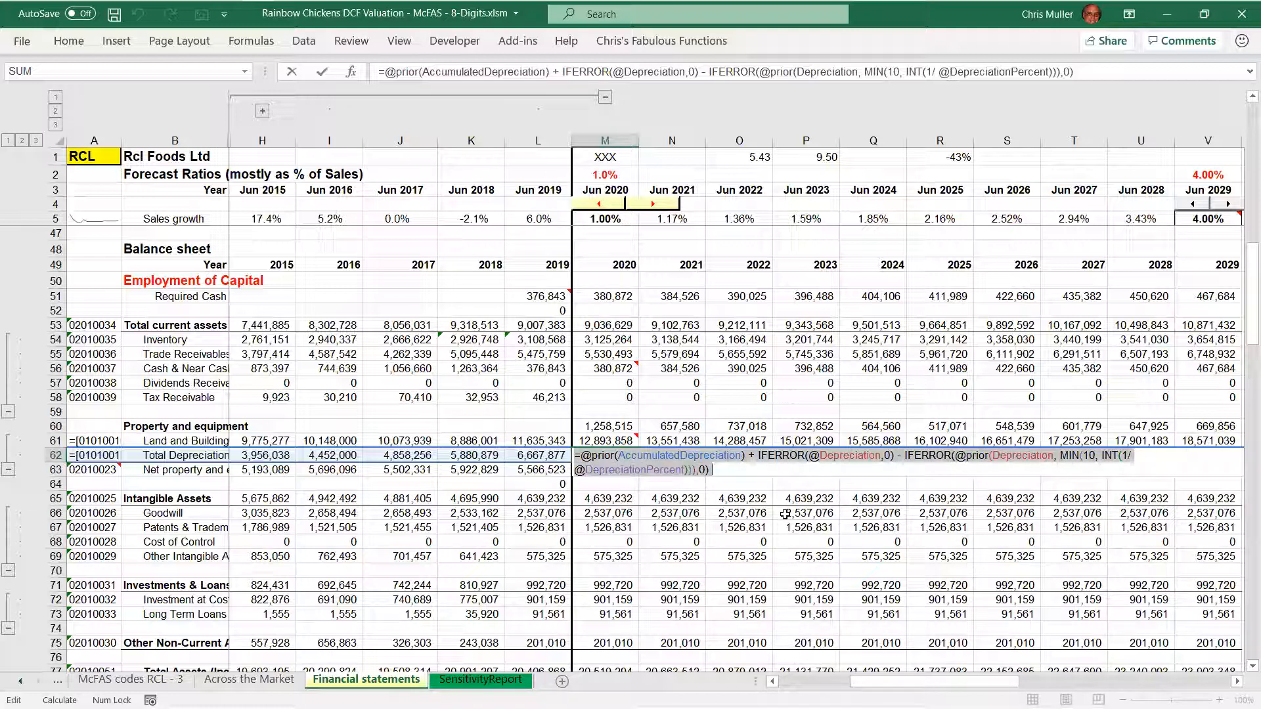
key(shift+Return)
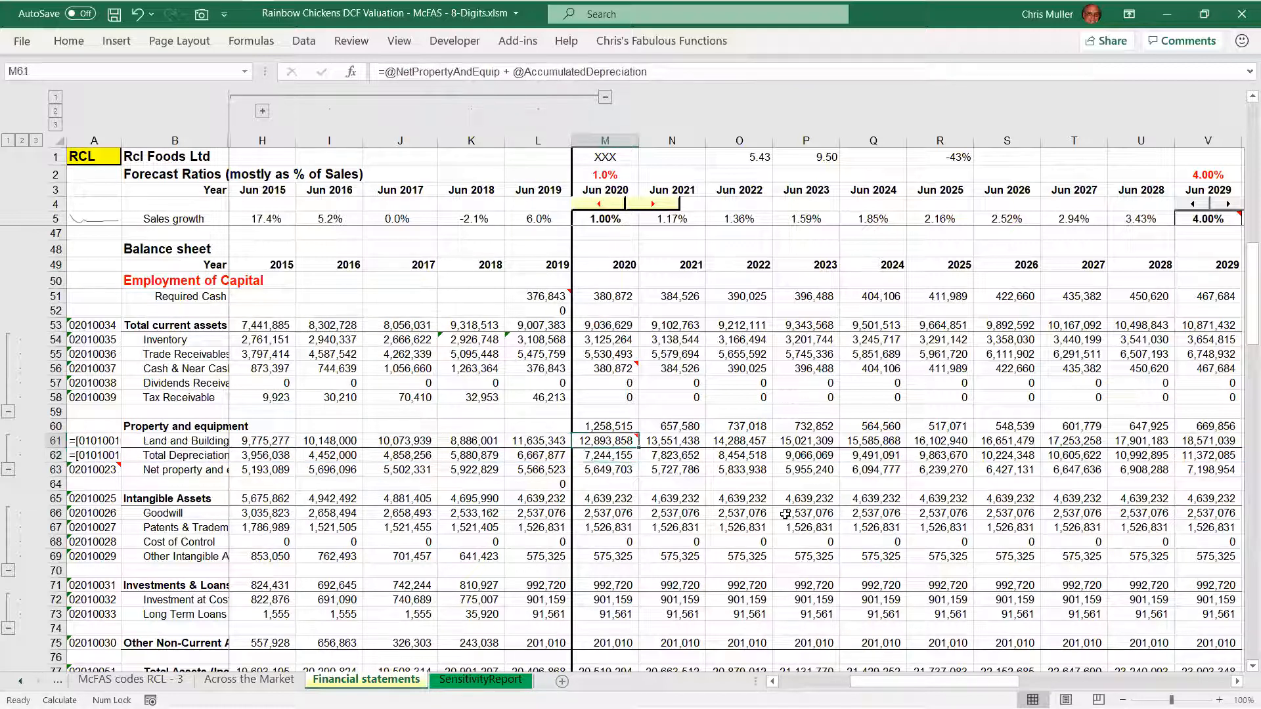
Recheck which rows the 2020 Land and Building formula refers to, and return to the Total Depreciation cell
key(F2)
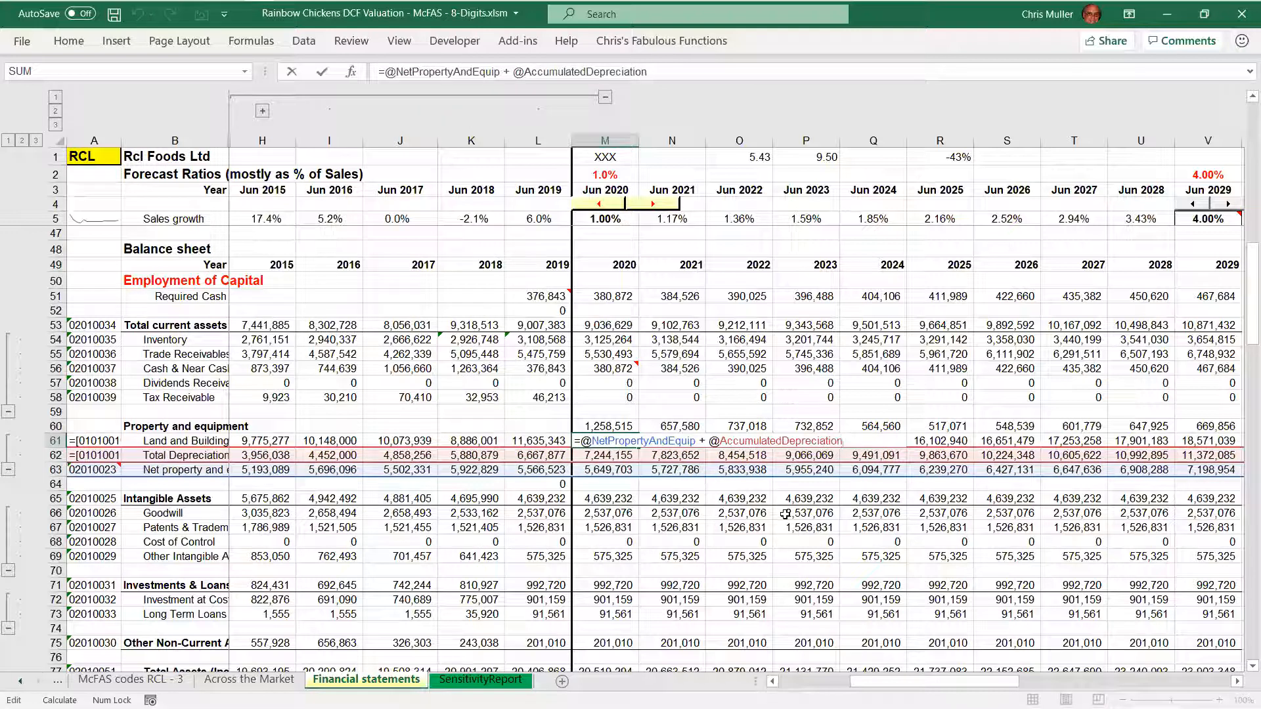
key(Escape)
key(Down)
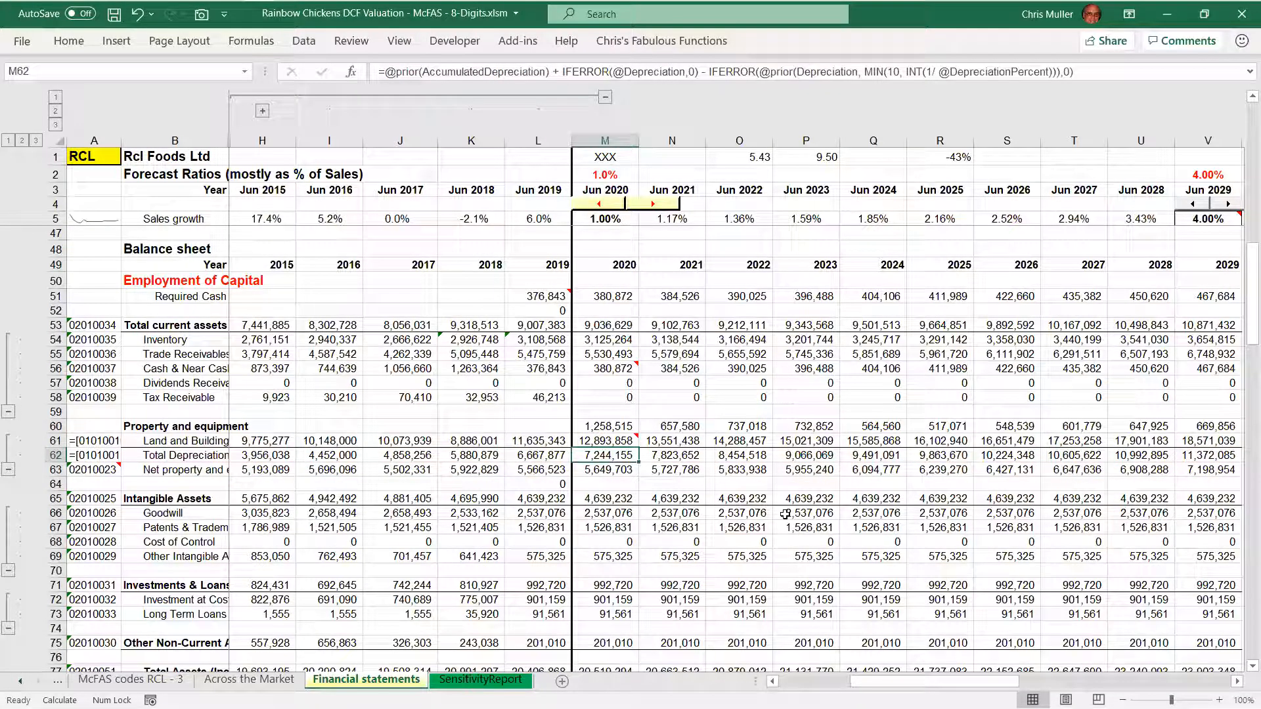
Inspect the 2020 Depreciation formula in the income statement and highlight its PropertyAndEquipAtCost term
key(Page_Up)
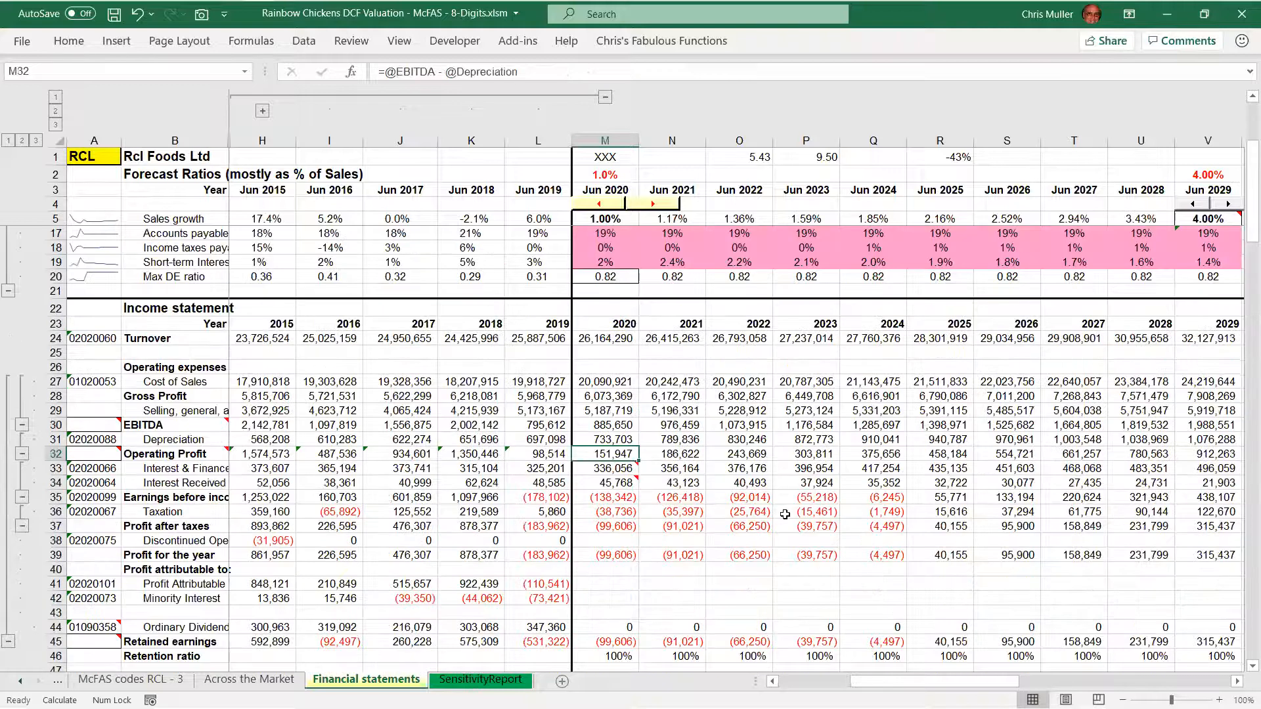
key(Up)
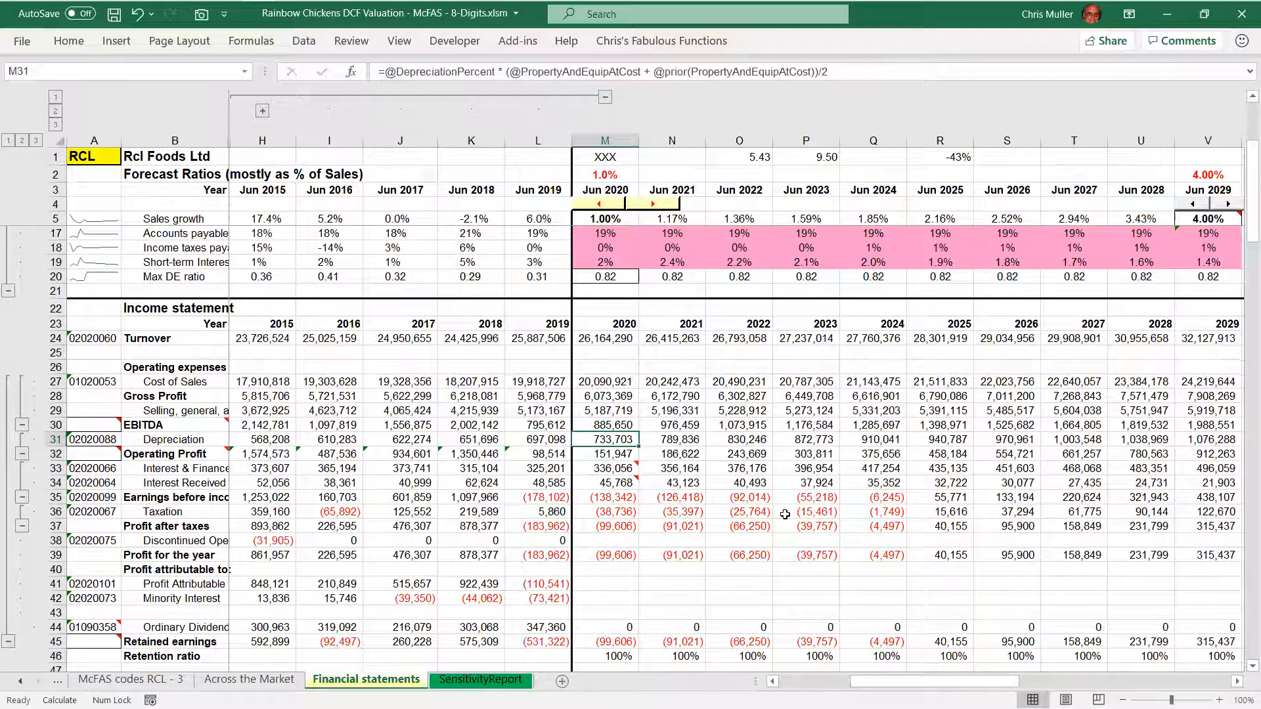
key(F2)
key(Right)
key(Right)
key(ctrl+Right)
key(ctrl+Right)
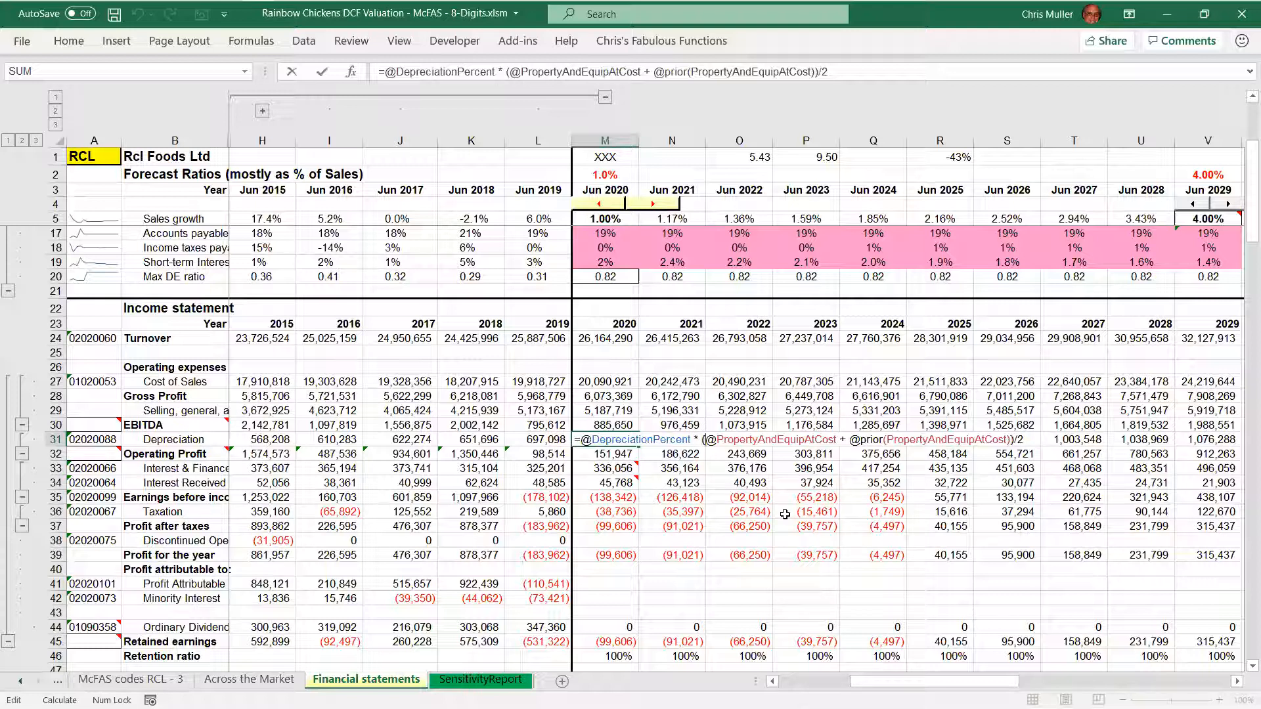
key(shift+Right)
key(shift+Right)
key(shift+Right)
key(shift+Right)
key(shift+Right)
key(shift+Right)
key(shift+Right)
key(shift+Right)
key(shift+Right)
key(shift+Right)
key(shift+Right)
key(shift+Right)
key(shift+Right)
key(shift+Right)
key(shift+Right)
key(shift+Right)
key(shift+Right)
key(shift+Right)
key(shift+Right)
key(shift+Right)
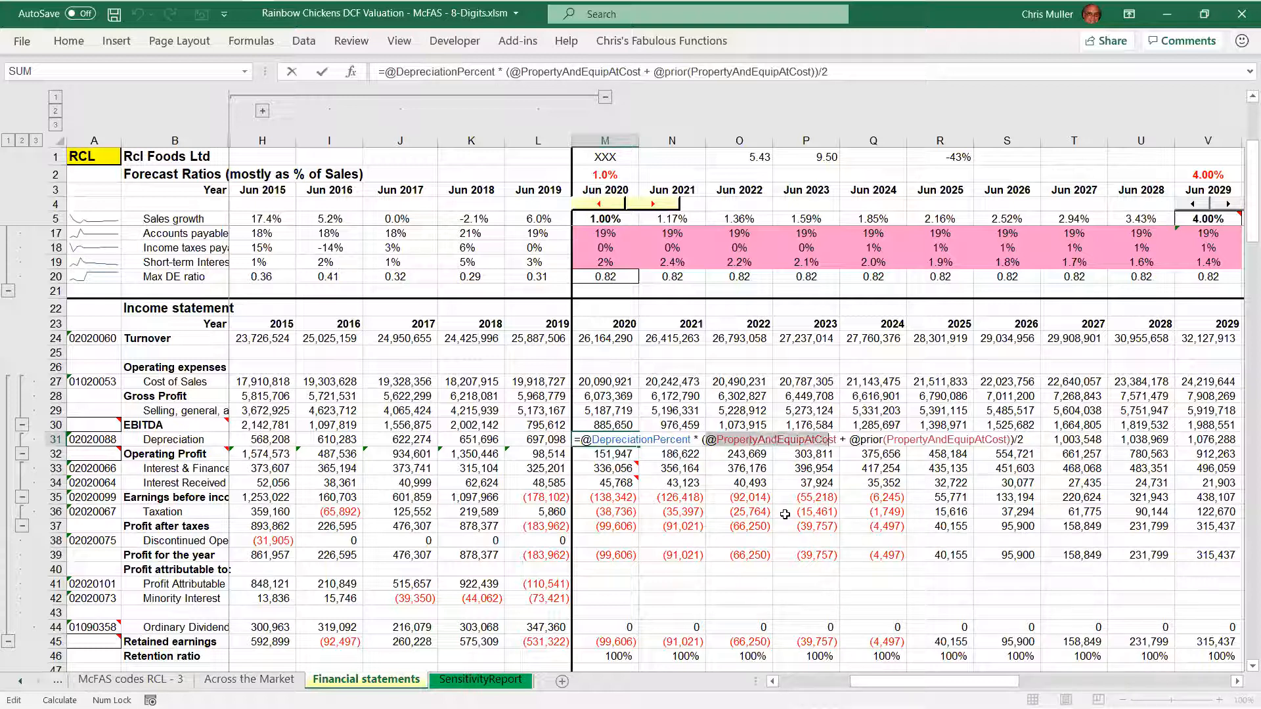
key(Escape)
Return to the balance sheet and check the Land and Building row's range name, ending on 2020 Total Depreciation
key(Page_Down)
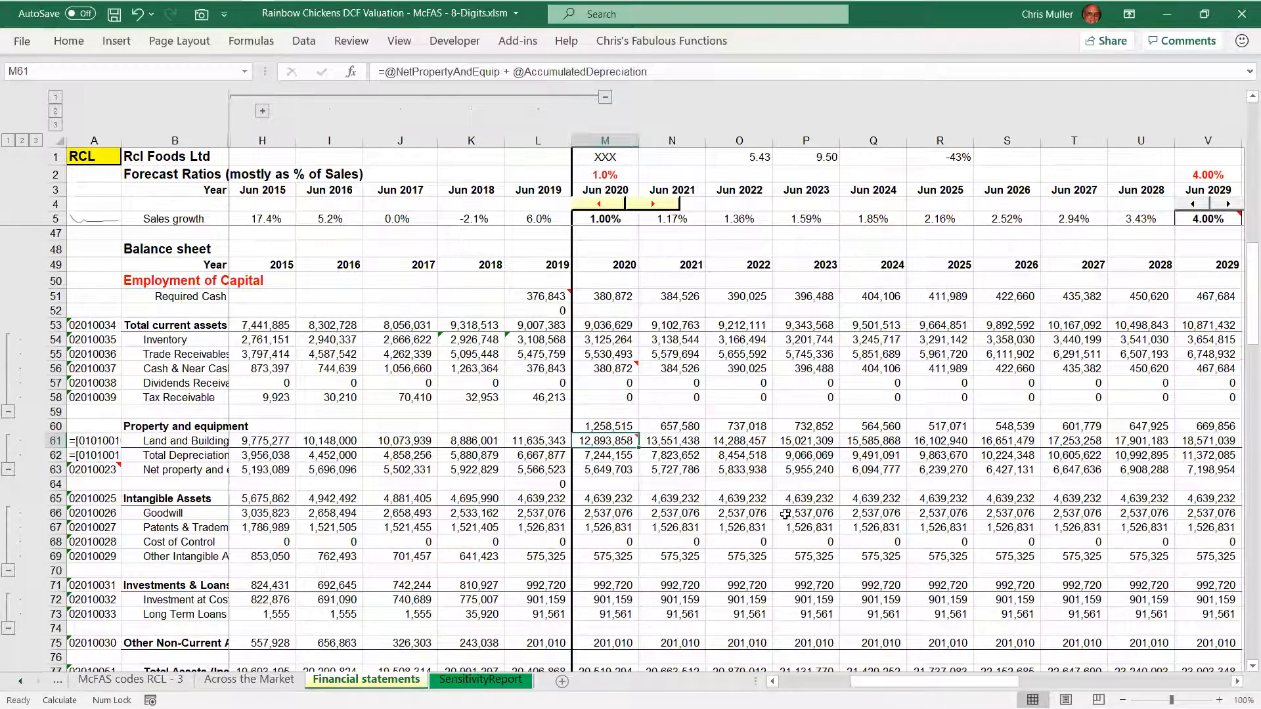
key(shift+space)
key(shift+BackSpace)
key(Down)
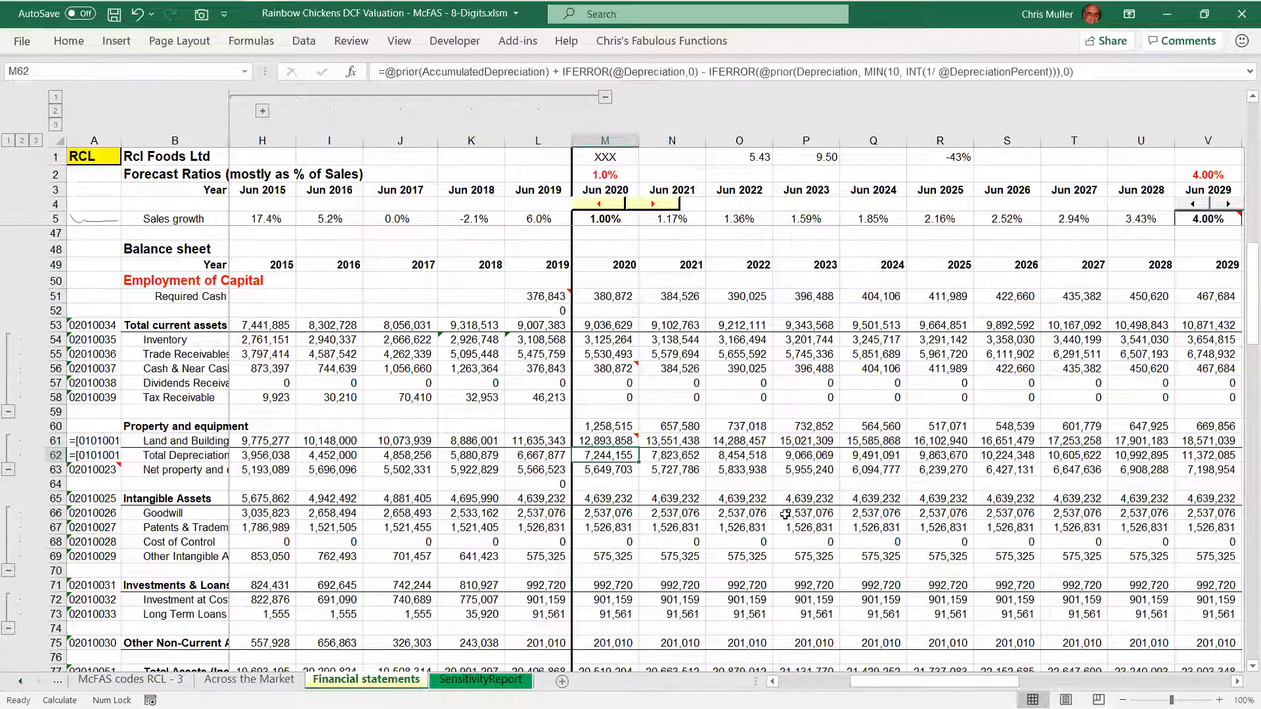
Highlight the prior AccumulatedDepreciation and IFERROR Depreciation terms in the 2020 Total Depreciation formula, and close it unchanged
key(F2)
key(ctrl+Home)
key(Right)
key(Right)
key(ctrl+shift+Right)
key(ctrl+shift+Right)
key(ctrl+shift+Right)
key(ctrl+shift+Right)
key(ctrl+shift+Right)
key(ctrl+shift+Right)
key(ctrl+shift+Right)
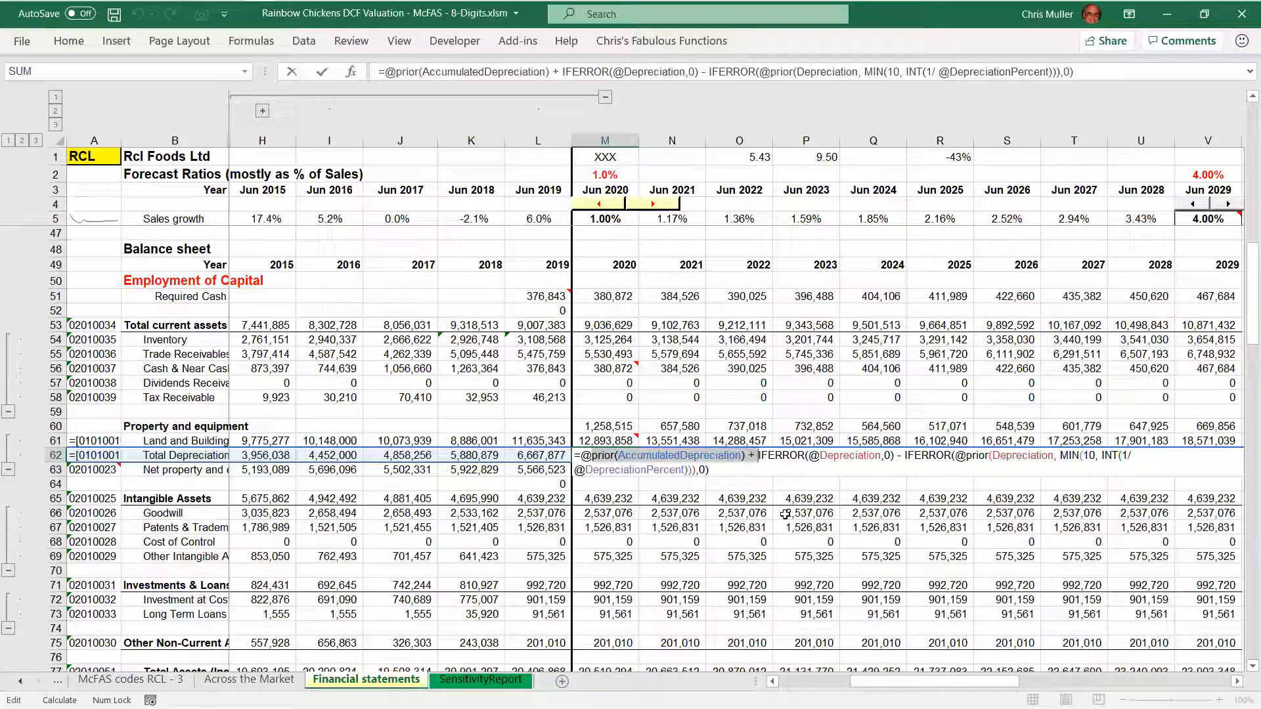
key(ctrl+shift+Right)
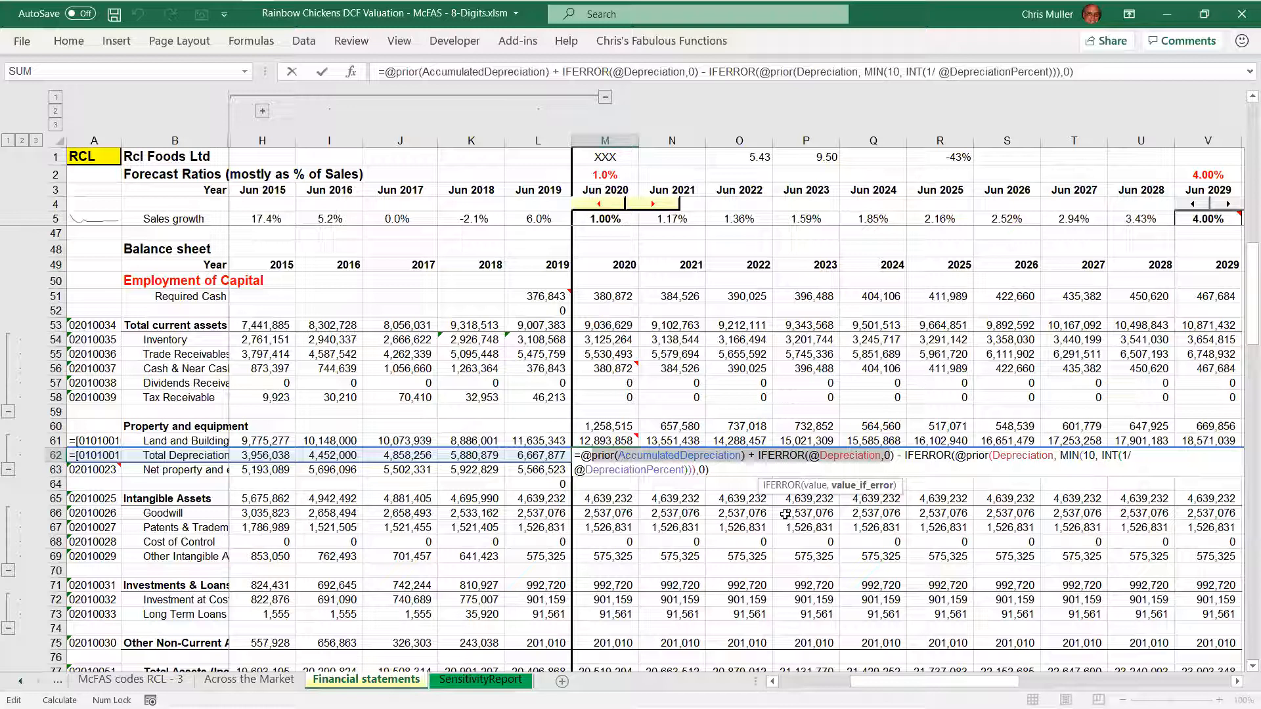
key(Escape)
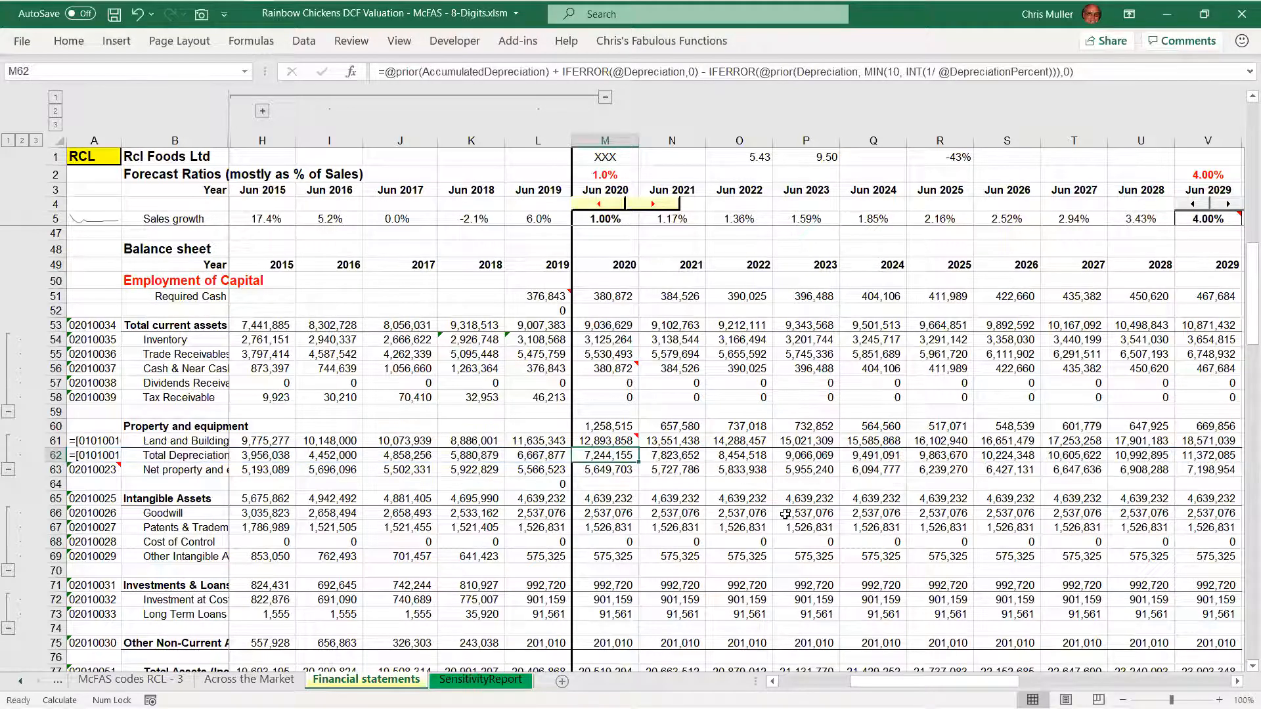
Enable iterative calculation in the workbook's formula calculation options
key(Up)
key(Up)
key(Up)
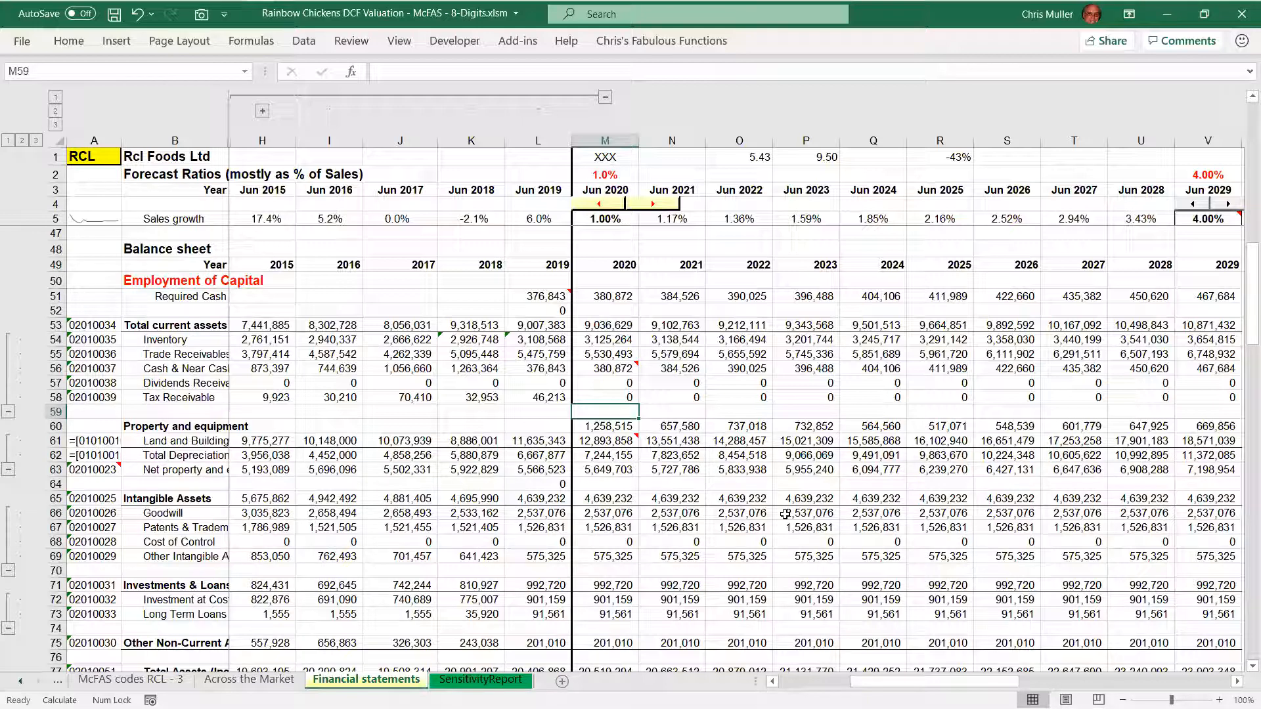
key(alt+f)
key(t)
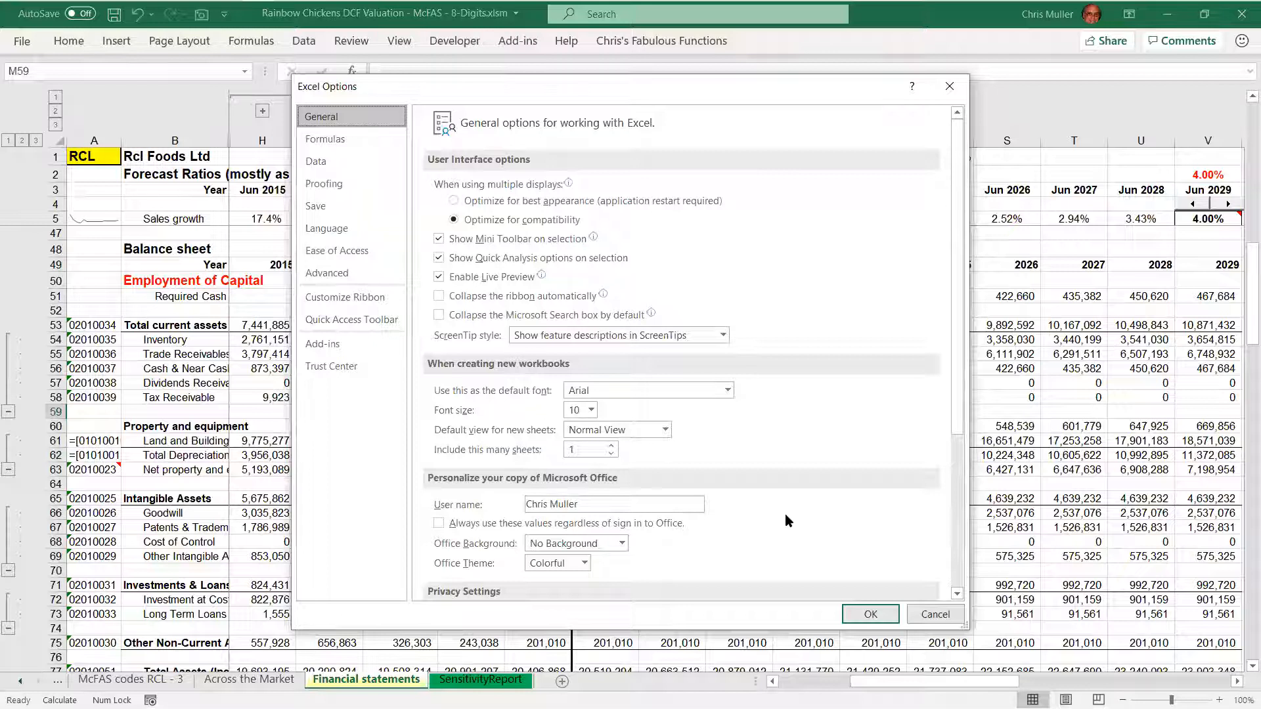
key(Down)
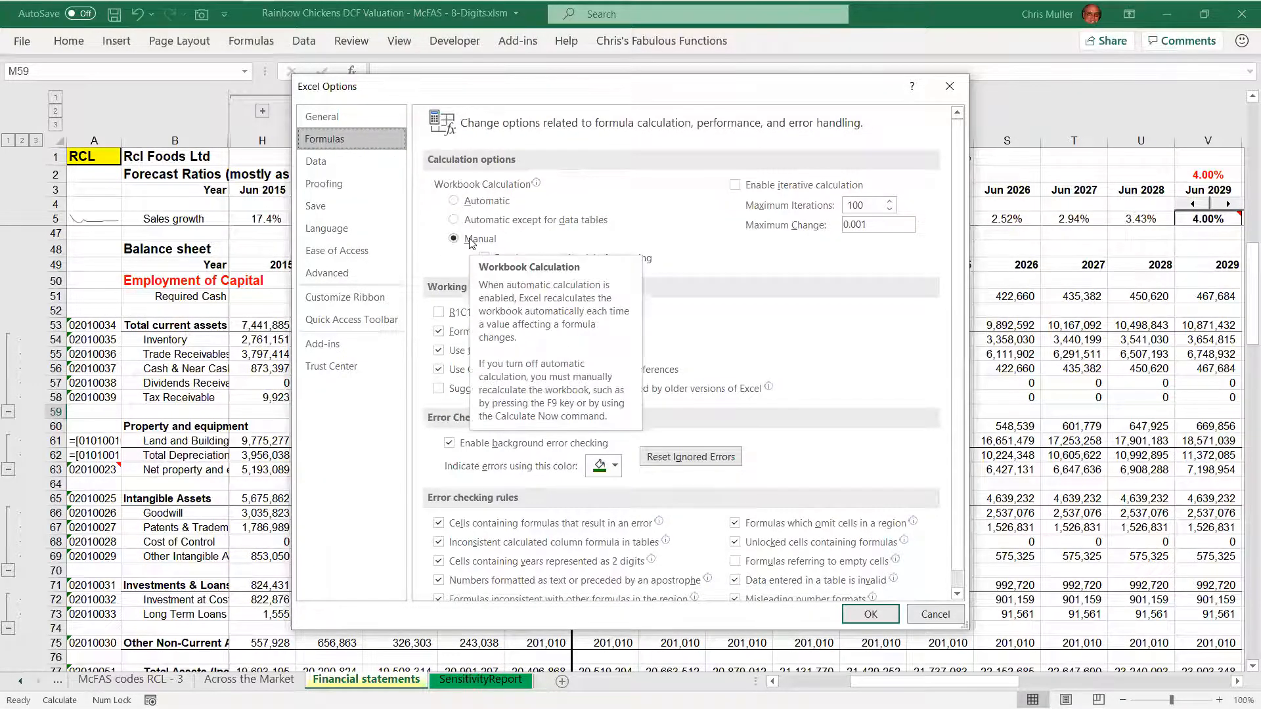
click(736, 187)
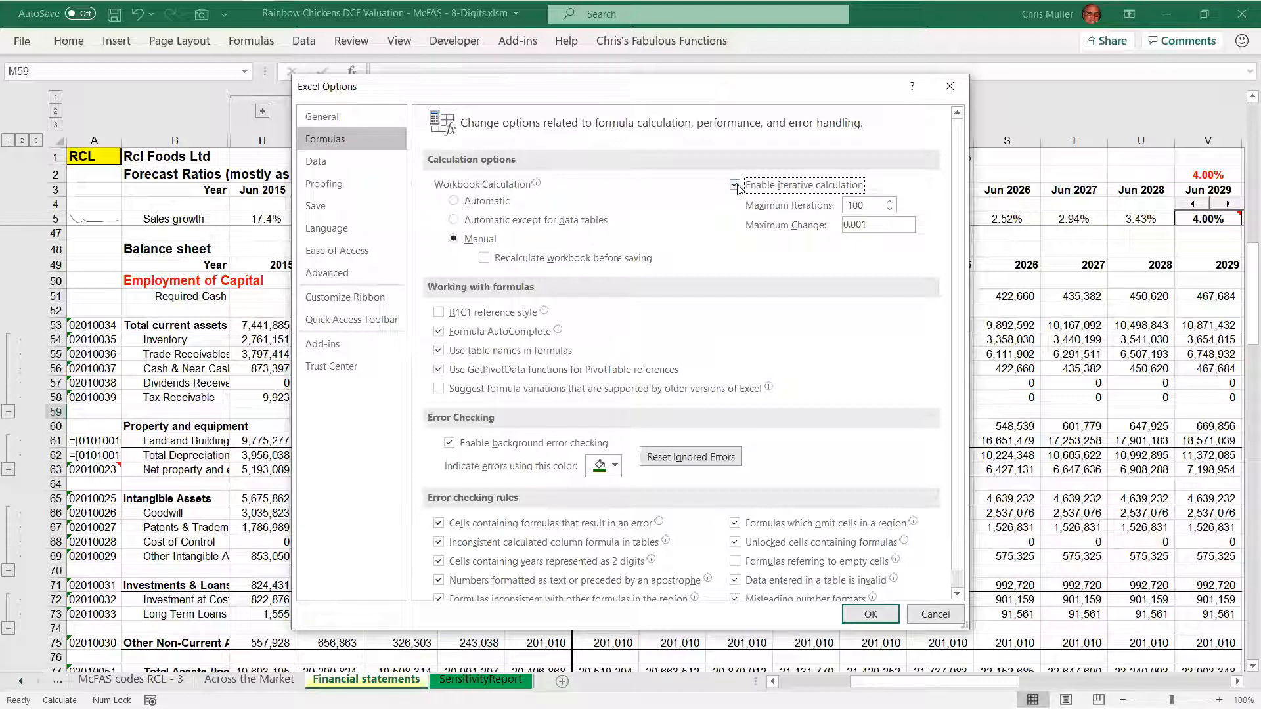
click(875, 612)
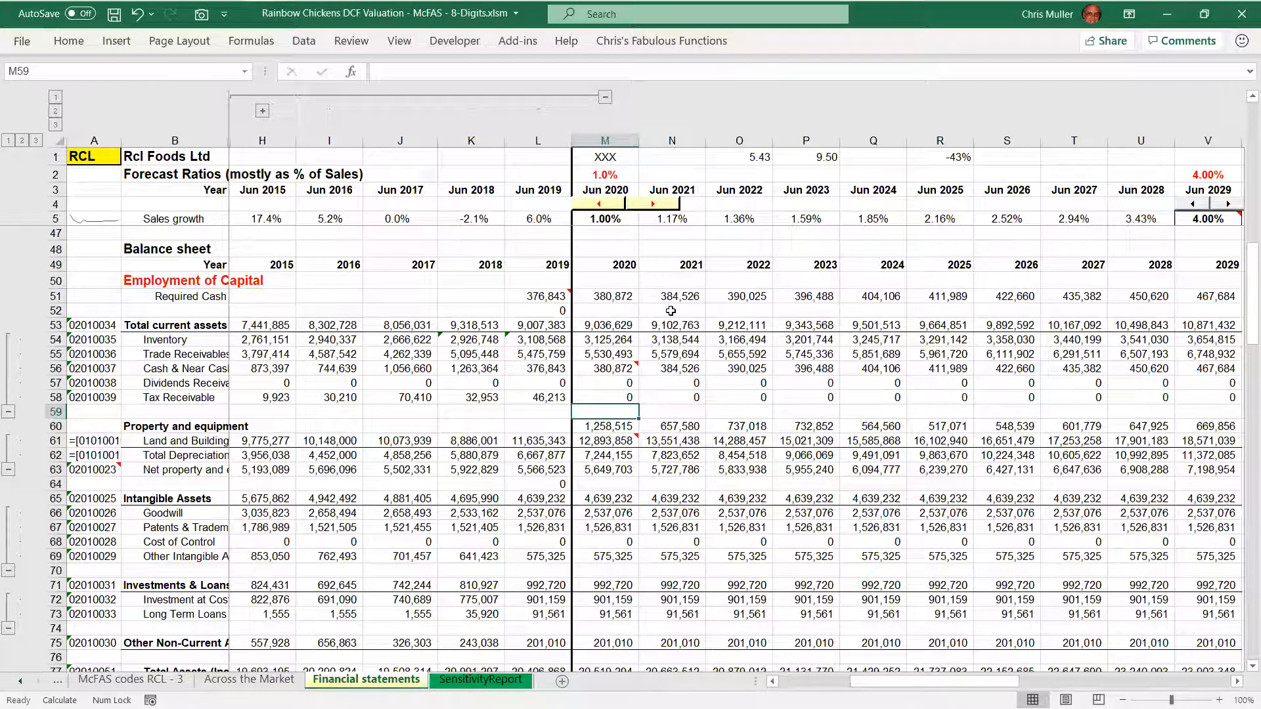
Check the Total Assets row's range name and show which rows the 2020 Total Assets formula refers to
key(Down)
key(Down)
key(Down)
key(Down)
key(Down)
key(Down)
key(Down)
key(Down)
key(Down)
key(Down)
key(Down)
key(Down)
key(Down)
key(Down)
key(Down)
key(Down)
key(Down)
key(Down)
key(Down)
key(Down)
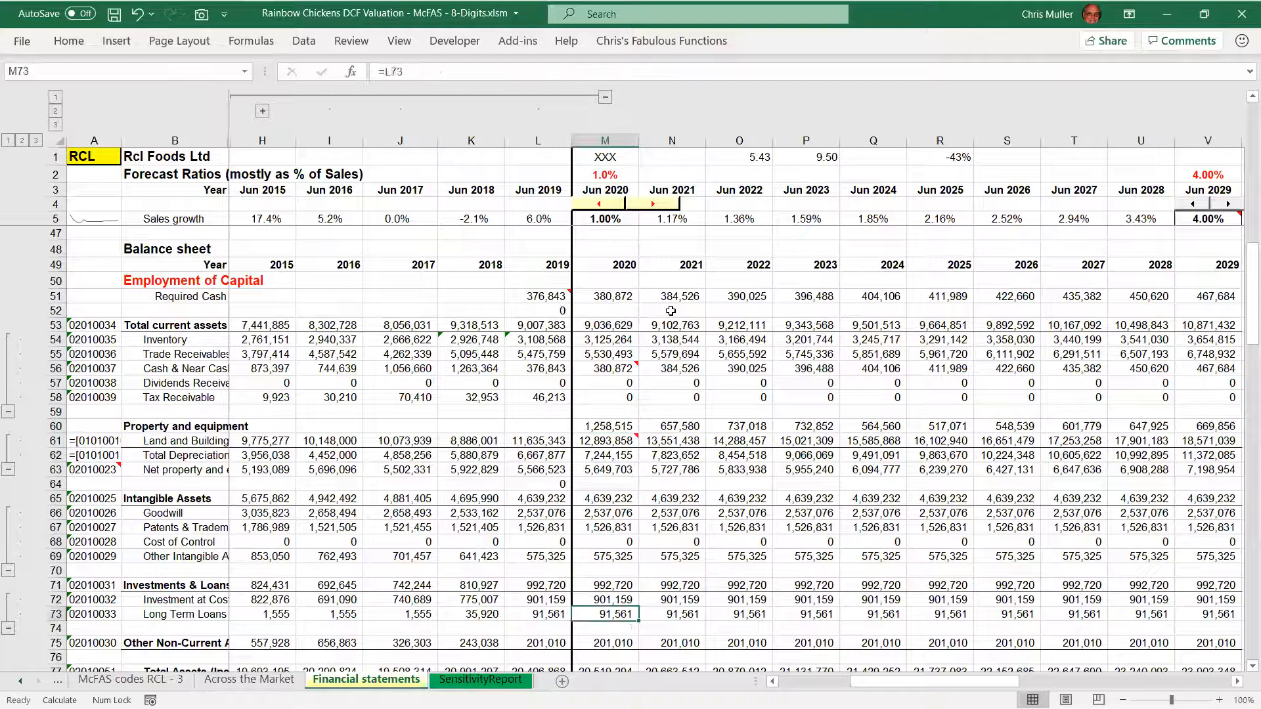
key(Up)
key(Up)
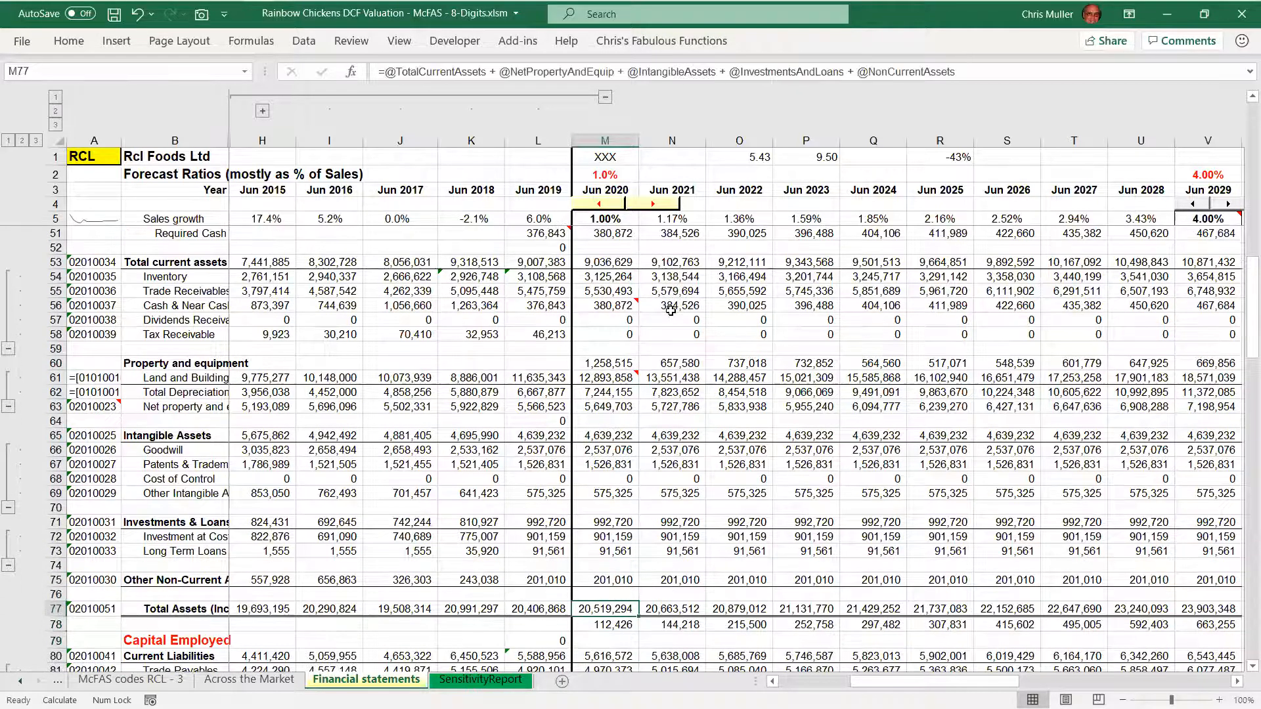
key(shift+space)
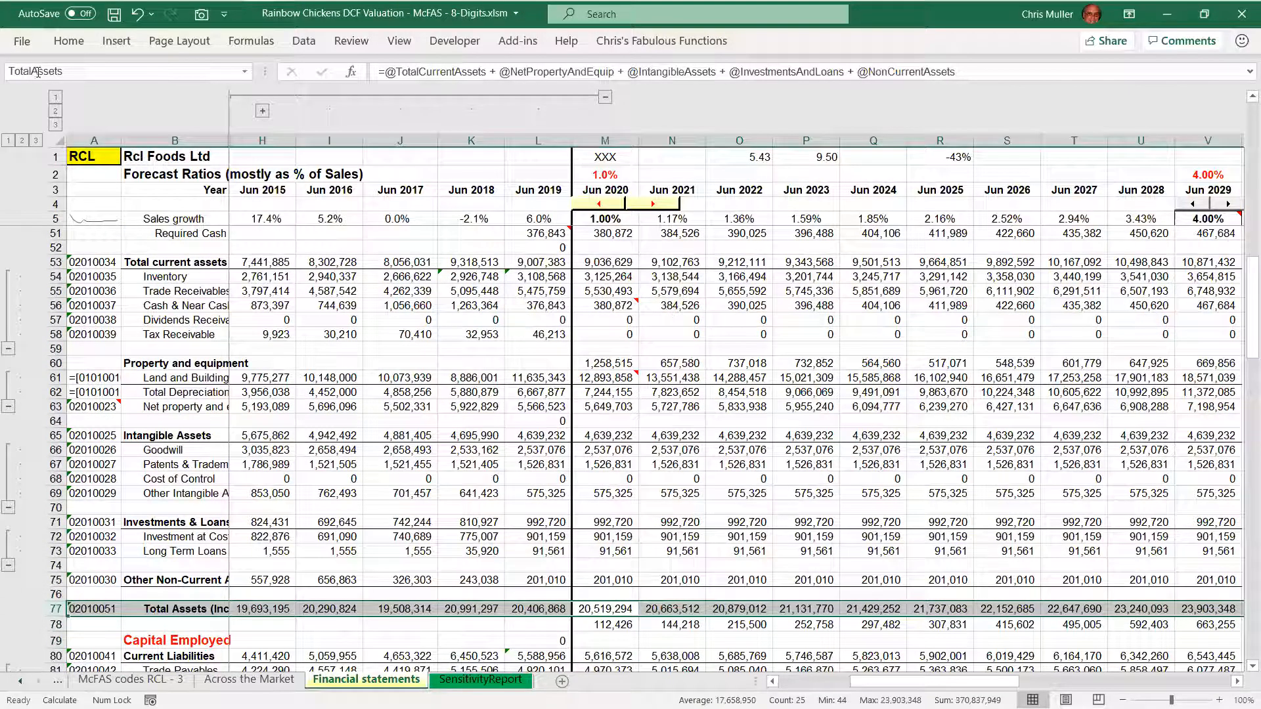
key(shift+BackSpace)
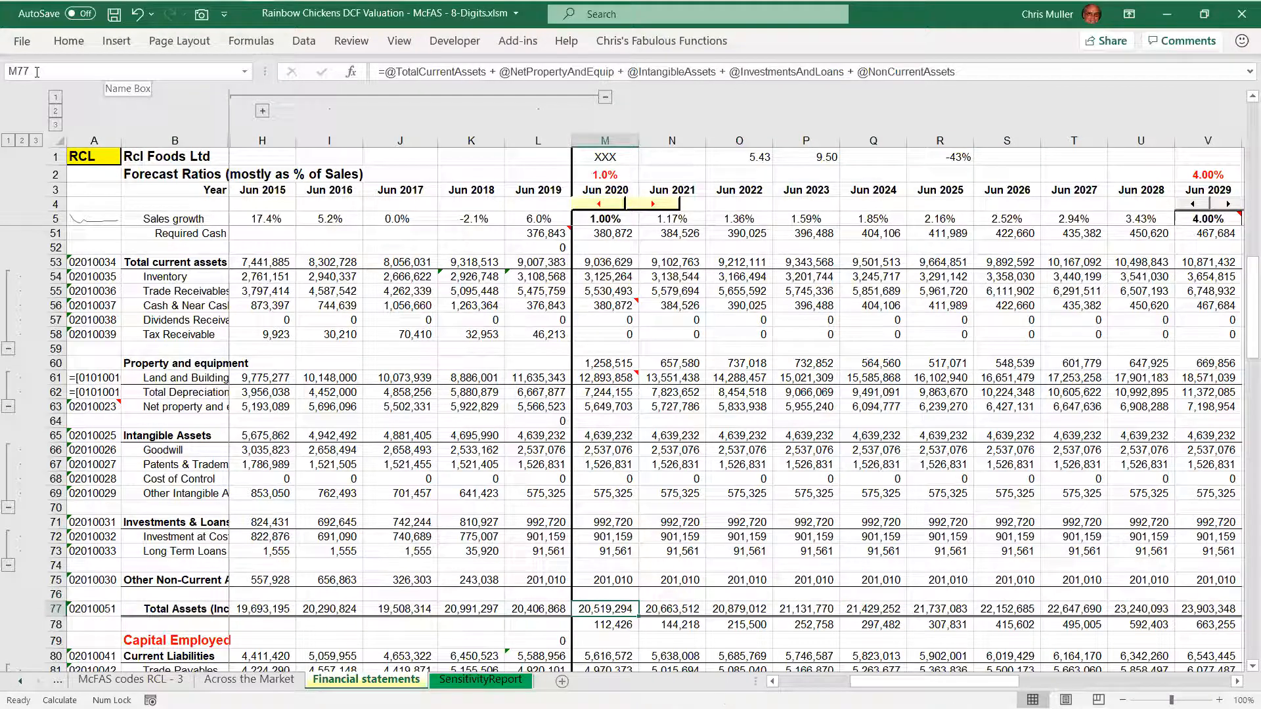
key(F2)
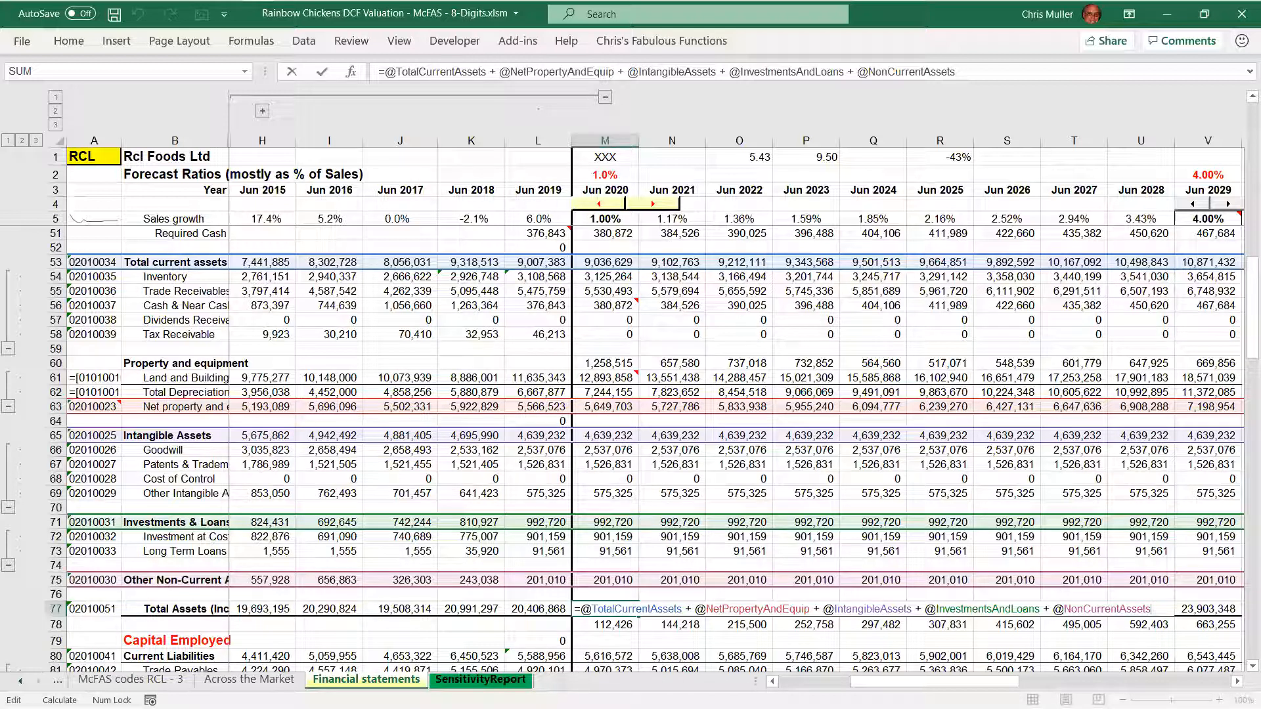
key(ctrl+Return)
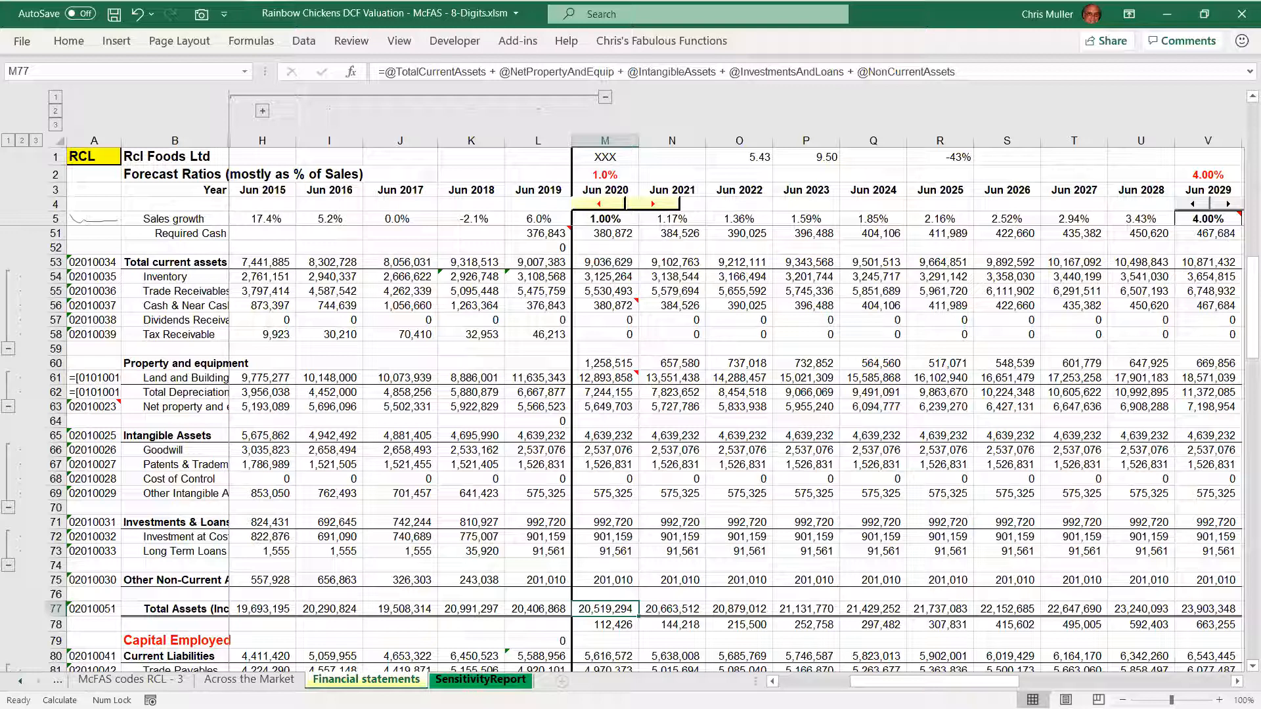
Go through the 2020 Capital Employed figures down to Total liabilities and equity, and check that row's range name
key(Down)
key(Down)
key(Down)
key(Down)
key(Down)
key(Down)
key(Down)
key(Down)
key(Down)
key(Down)
key(Down)
key(Down)
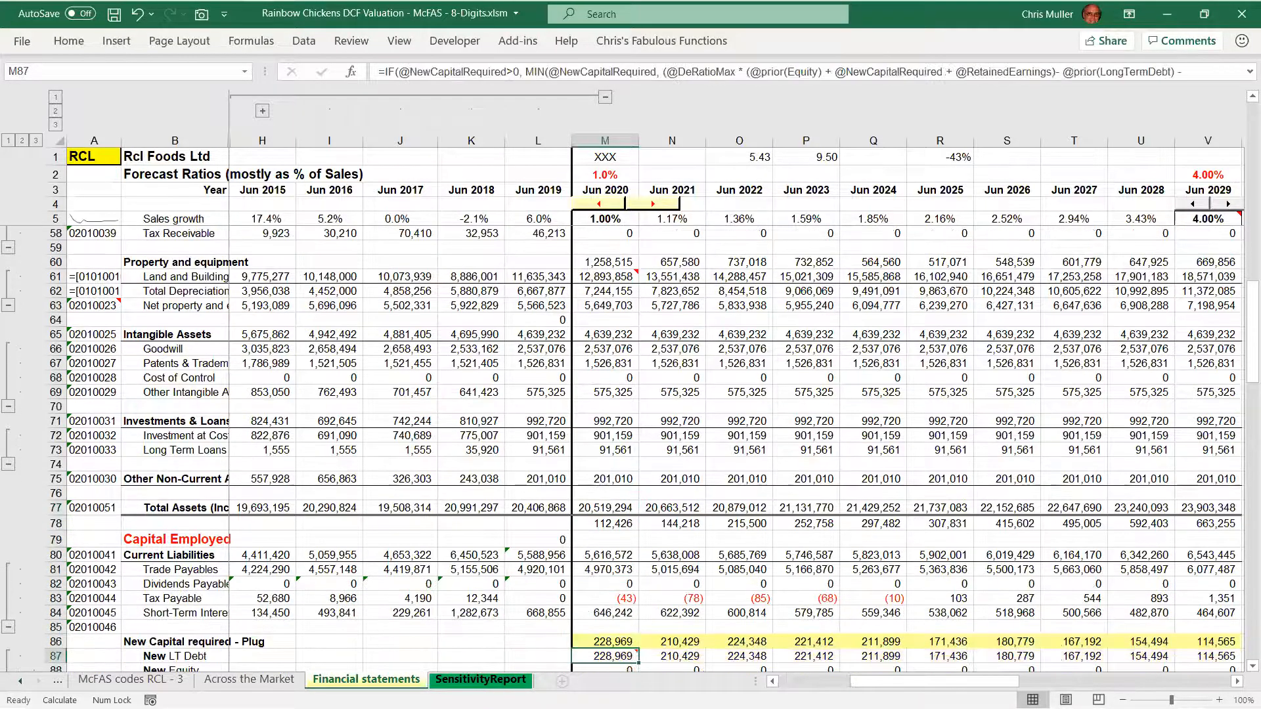
key(Down)
key(Down)
key(Down)
key(Down)
key(Down)
key(Down)
key(Down)
key(Down)
key(Down)
key(Down)
key(Down)
key(Down)
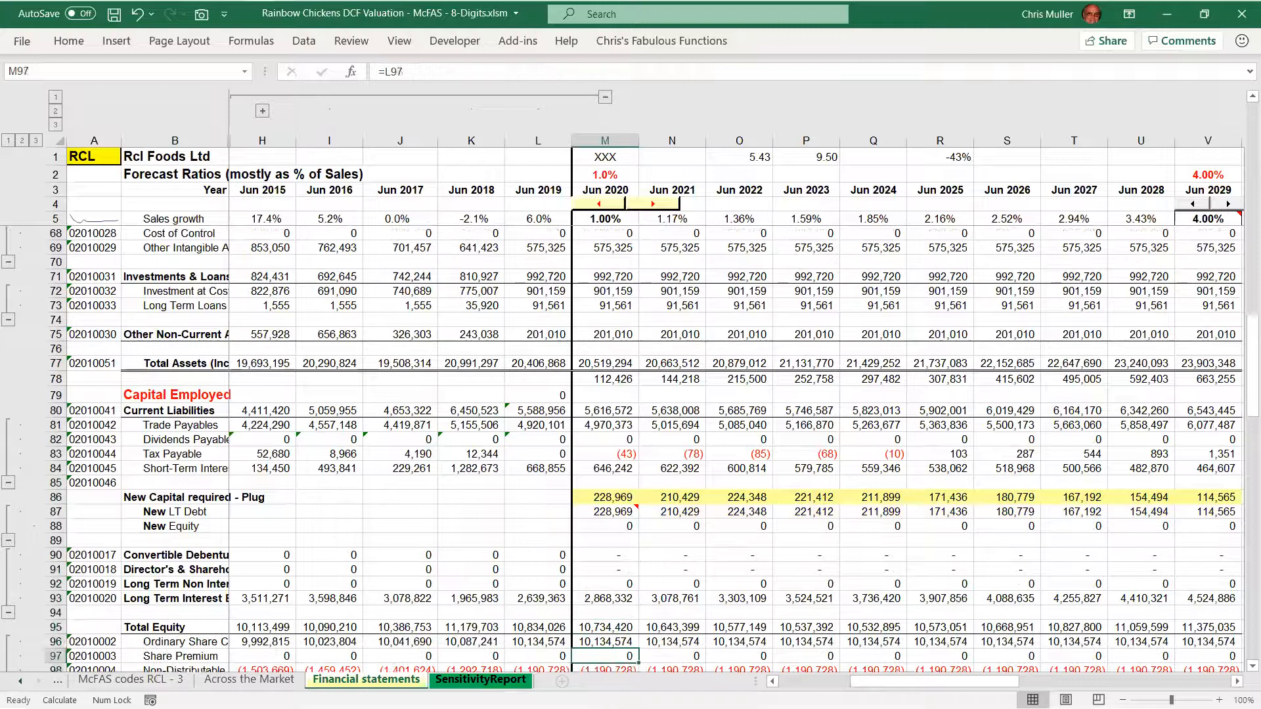
key(Down)
key(Down)
key(Down)
key(Down)
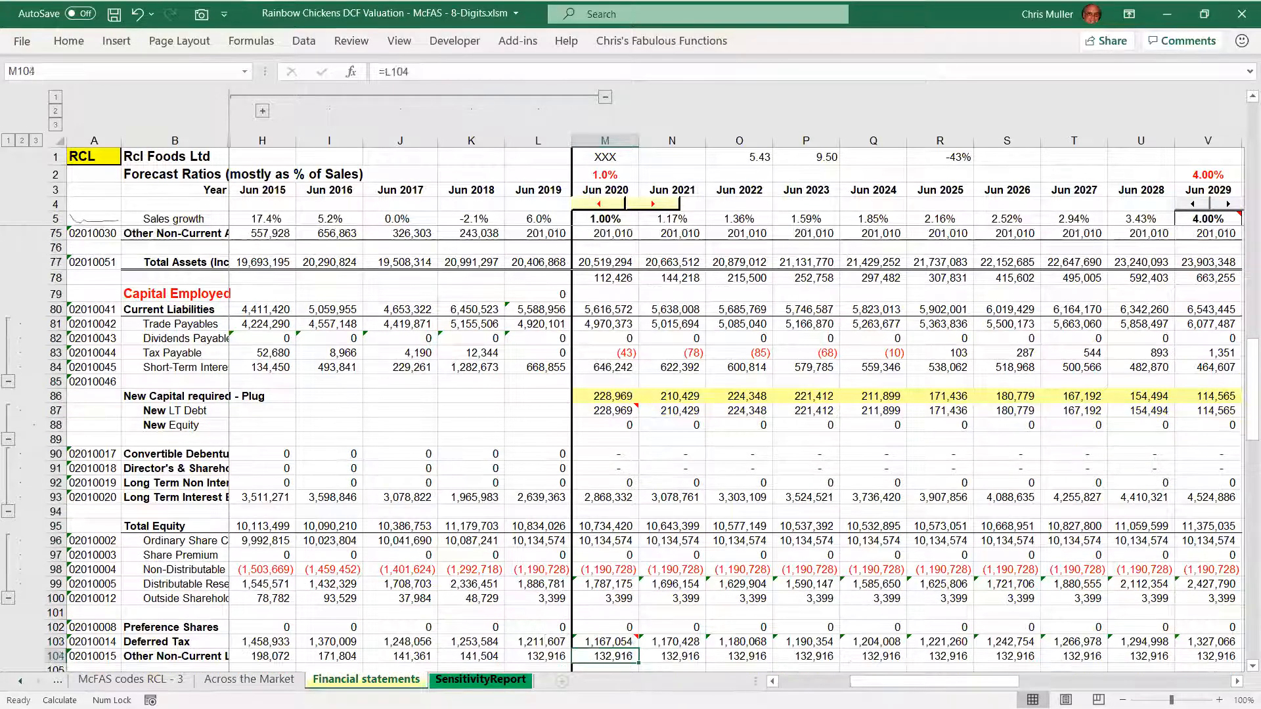
key(Down)
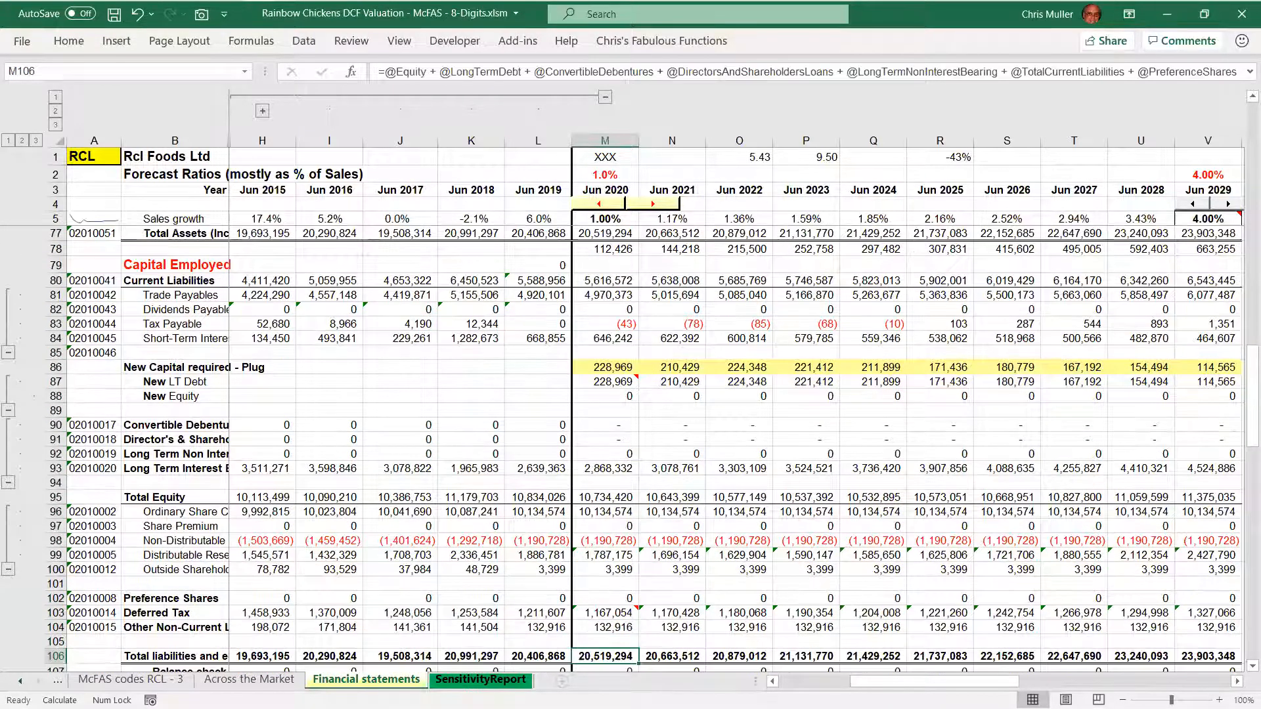
key(shift+space)
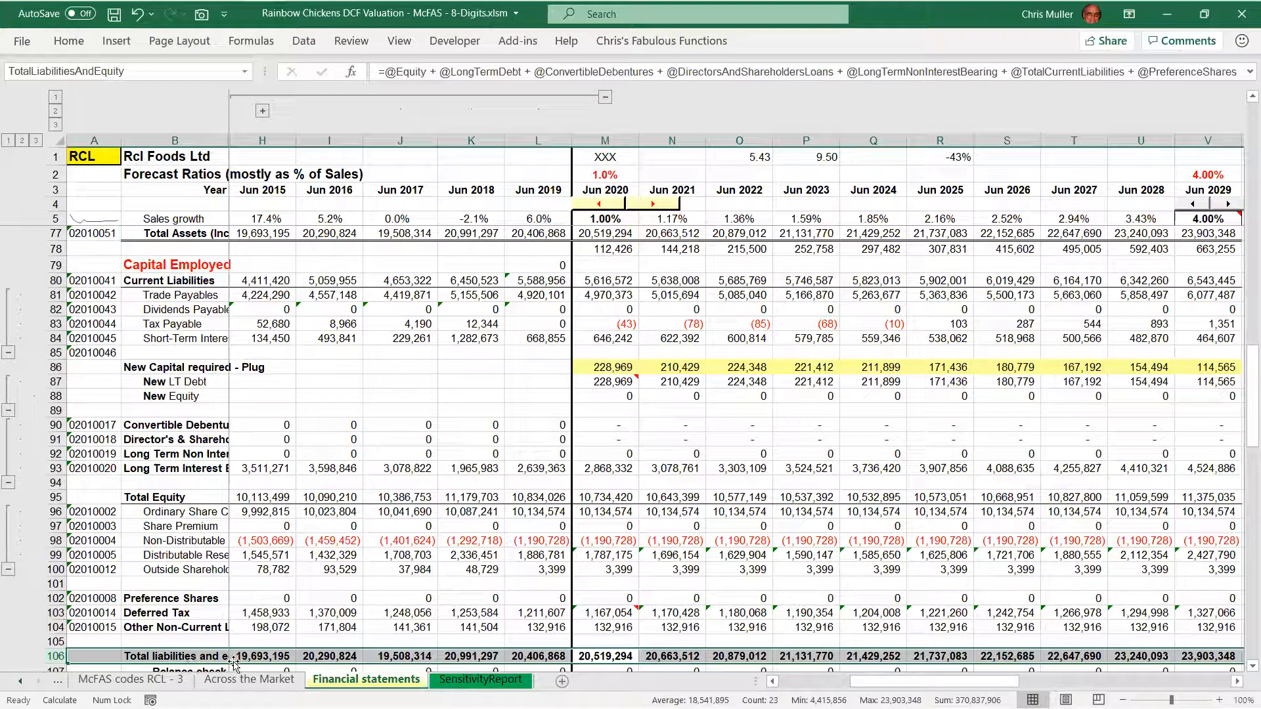
key(shift+BackSpace)
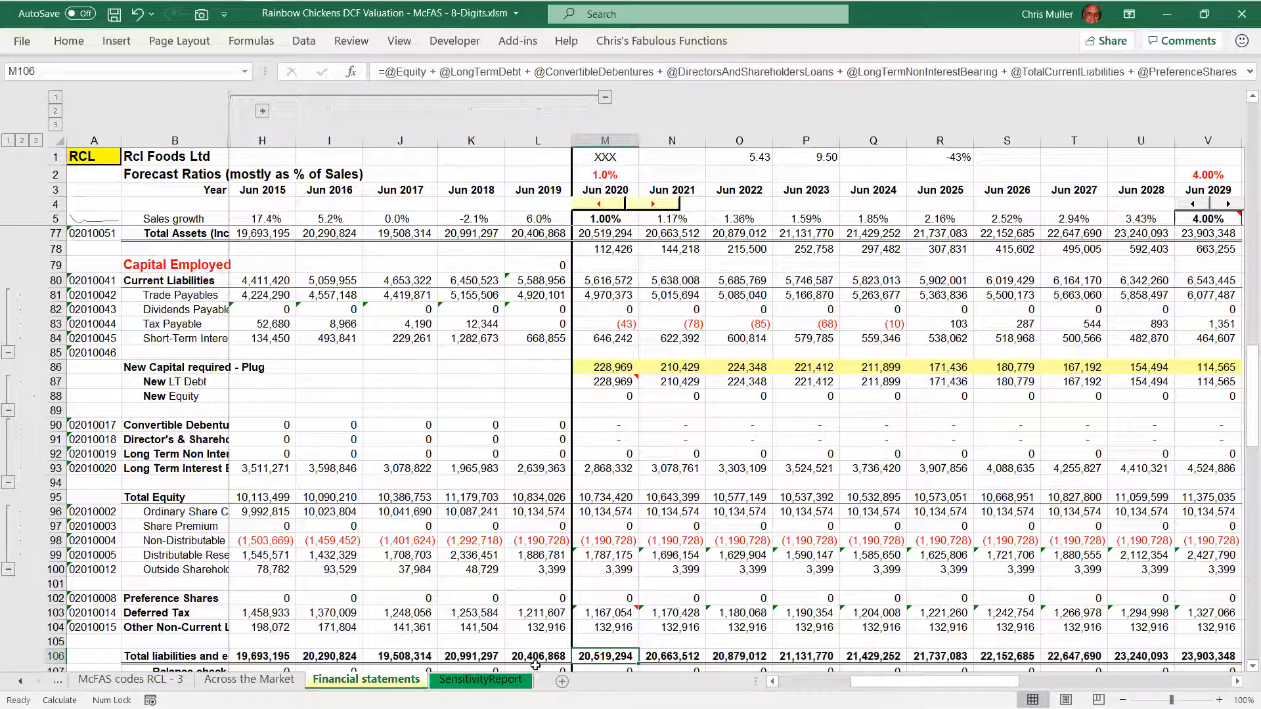
Select 2020 Total Assets together with Total liabilities and equity, and alternate between the two cells to compare them
ctrl+click(608, 234)
key(Return)
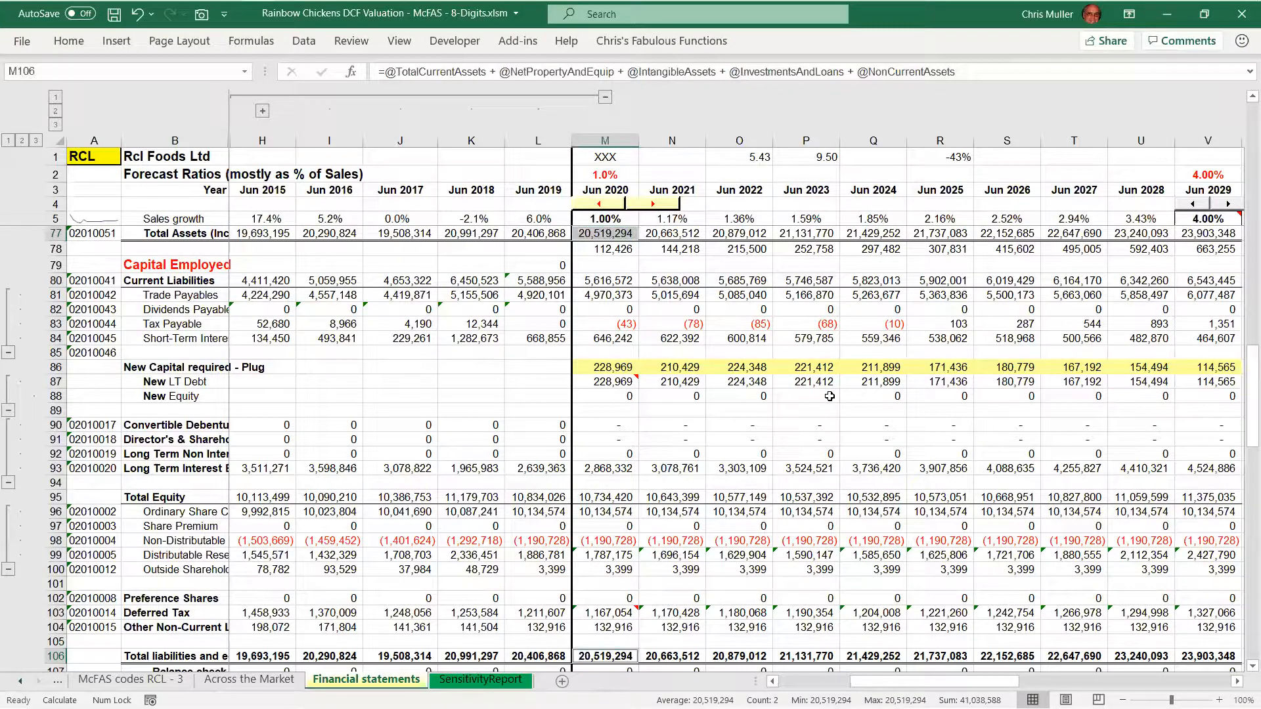
key(Return)
key(Return)
key(Return)
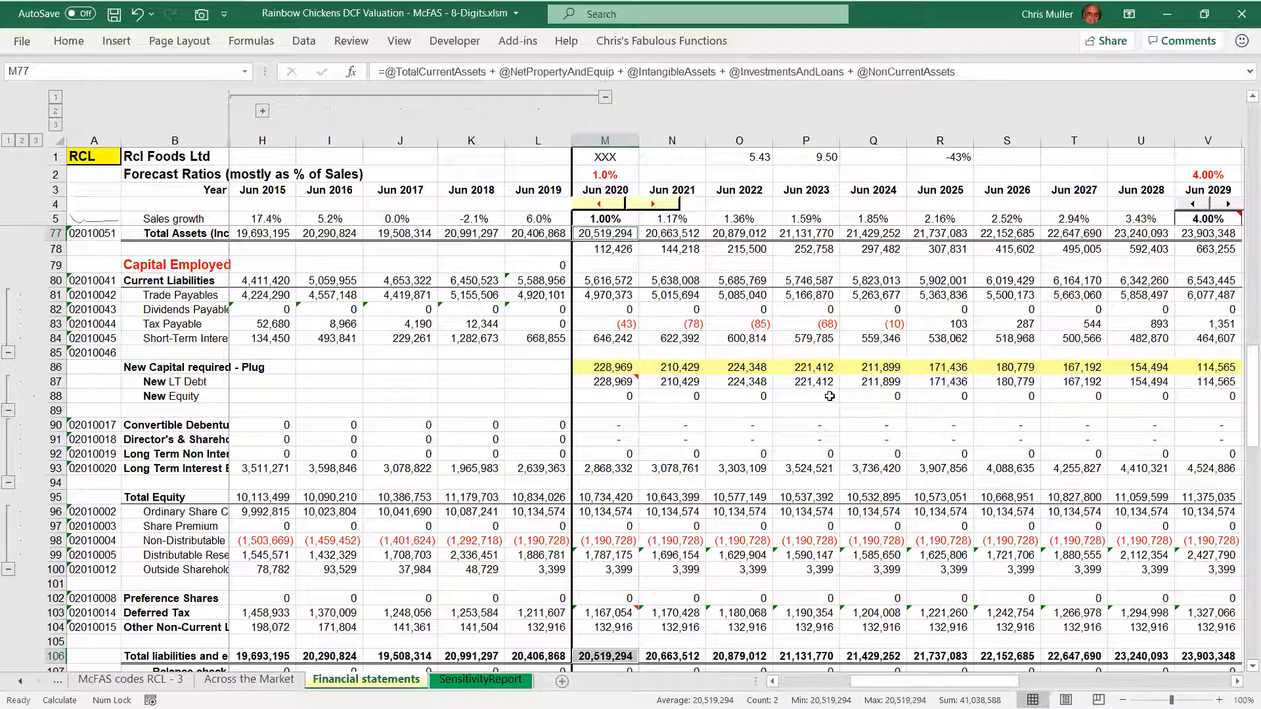
key(Return)
key(Return)
click(622, 637)
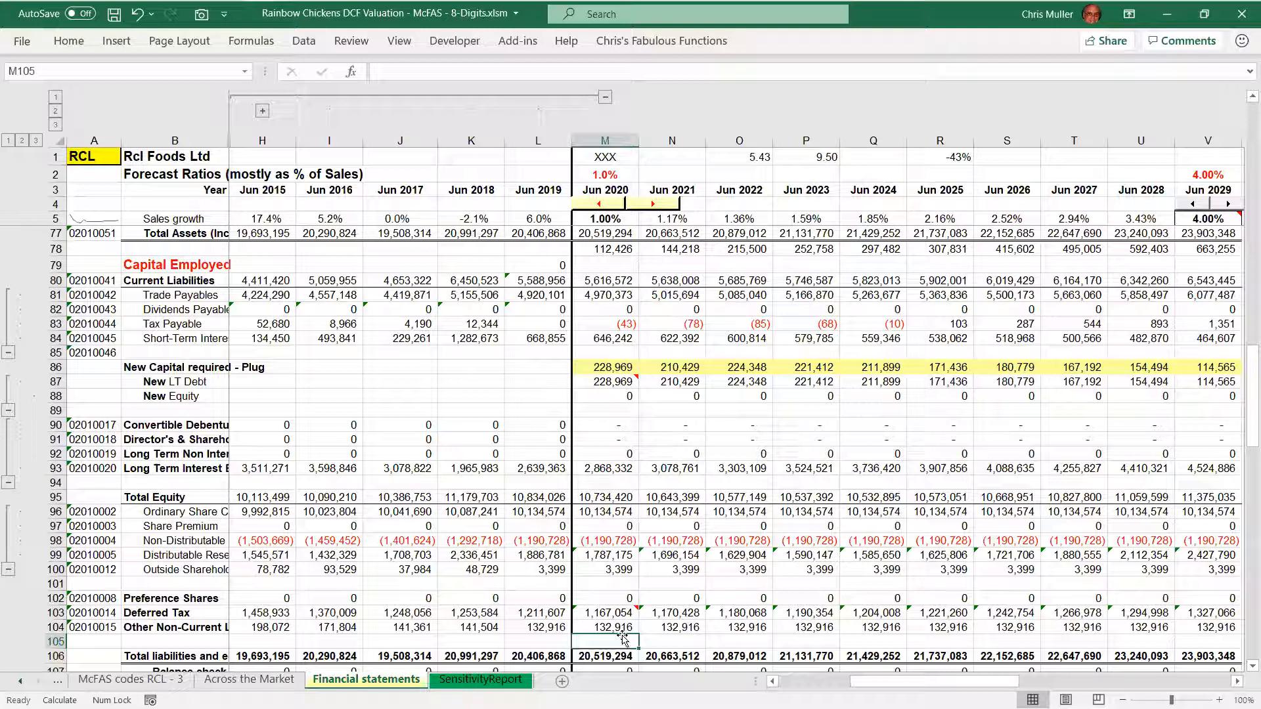
Inspect the 2020 Current Liabilities and Trade Payables formulas, highlighting the Trade Payables terms
click(612, 283)
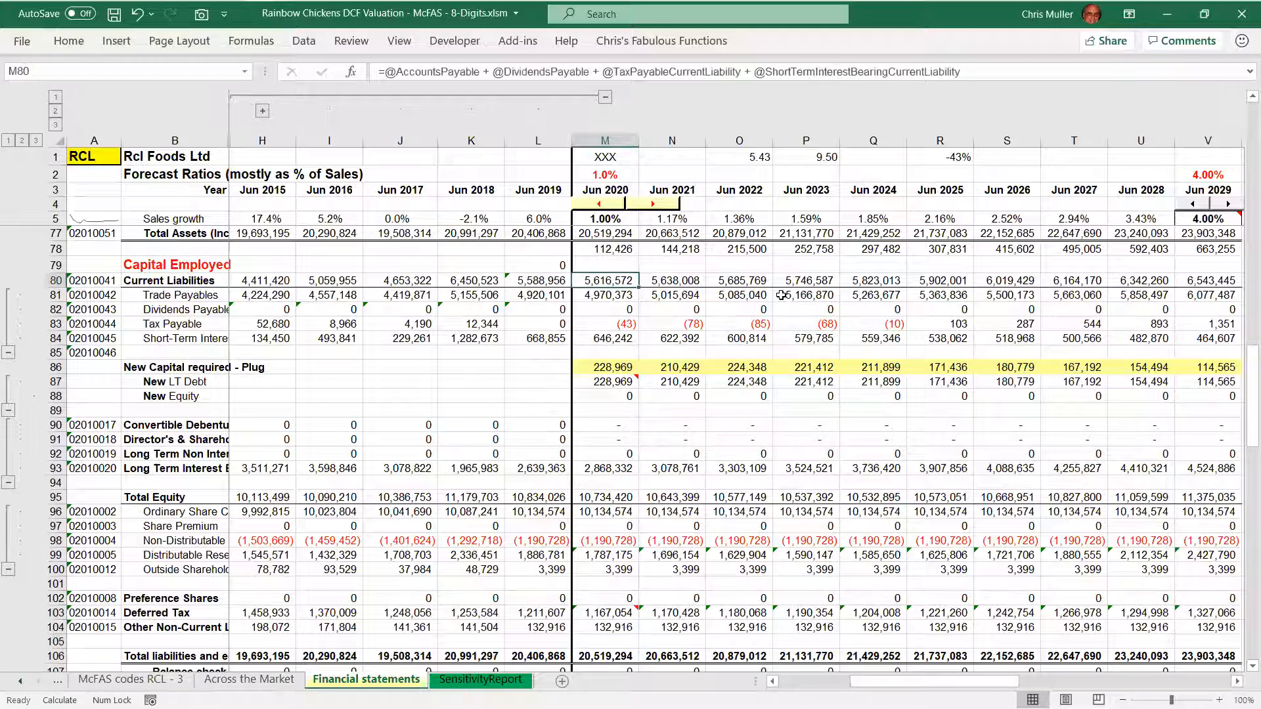
key(Down)
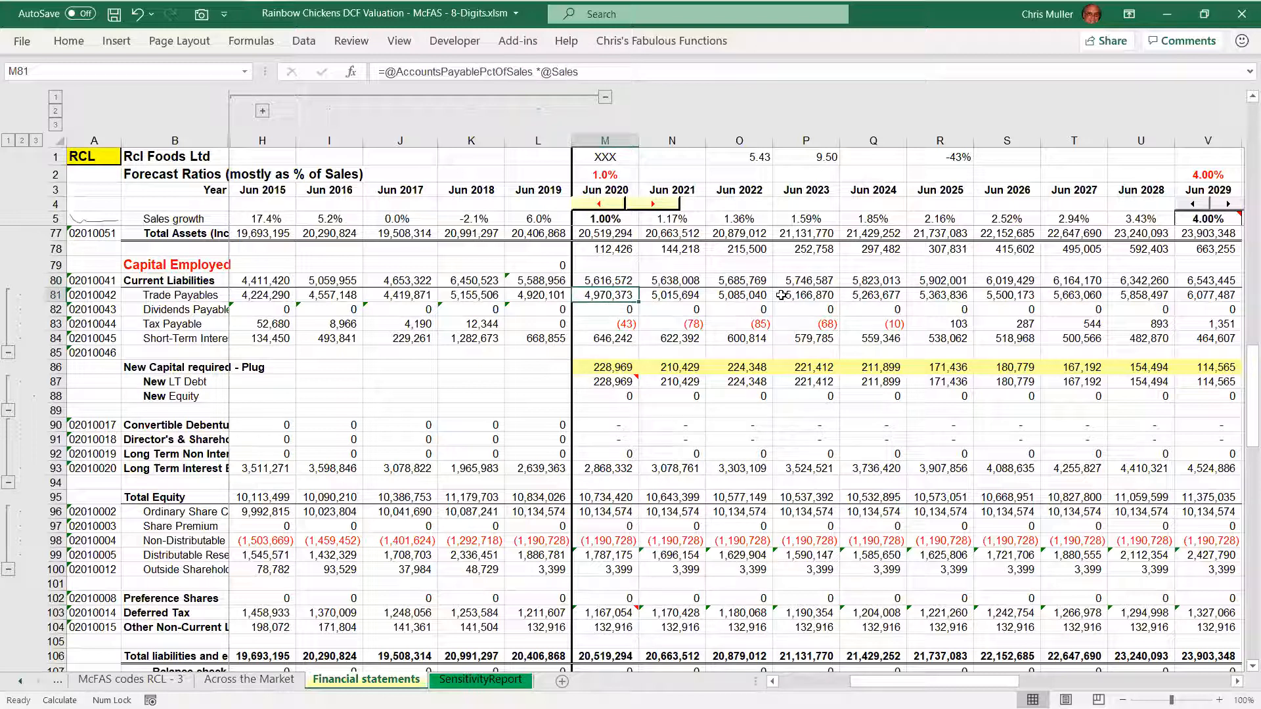
key(F2)
key(shift+Left)
key(shift+Left)
key(shift+Left)
key(shift+Left)
key(shift+Left)
key(shift+Left)
key(shift+Left)
key(shift+Left)
key(shift+Left)
key(shift+Left)
key(shift+Left)
key(shift+Left)
key(shift+Left)
key(shift+Left)
key(shift+Left)
key(shift+Left)
key(shift+Left)
key(shift+Left)
key(shift+Left)
key(shift+Left)
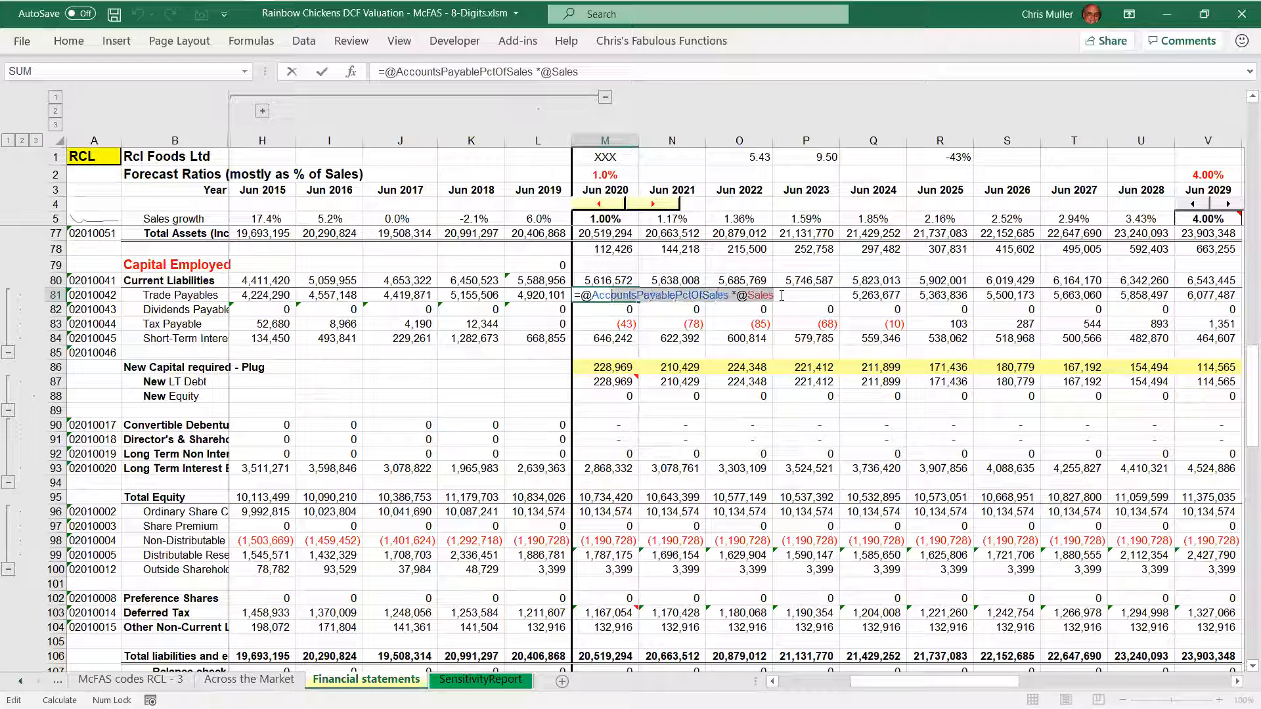
key(Return)
key(Down)
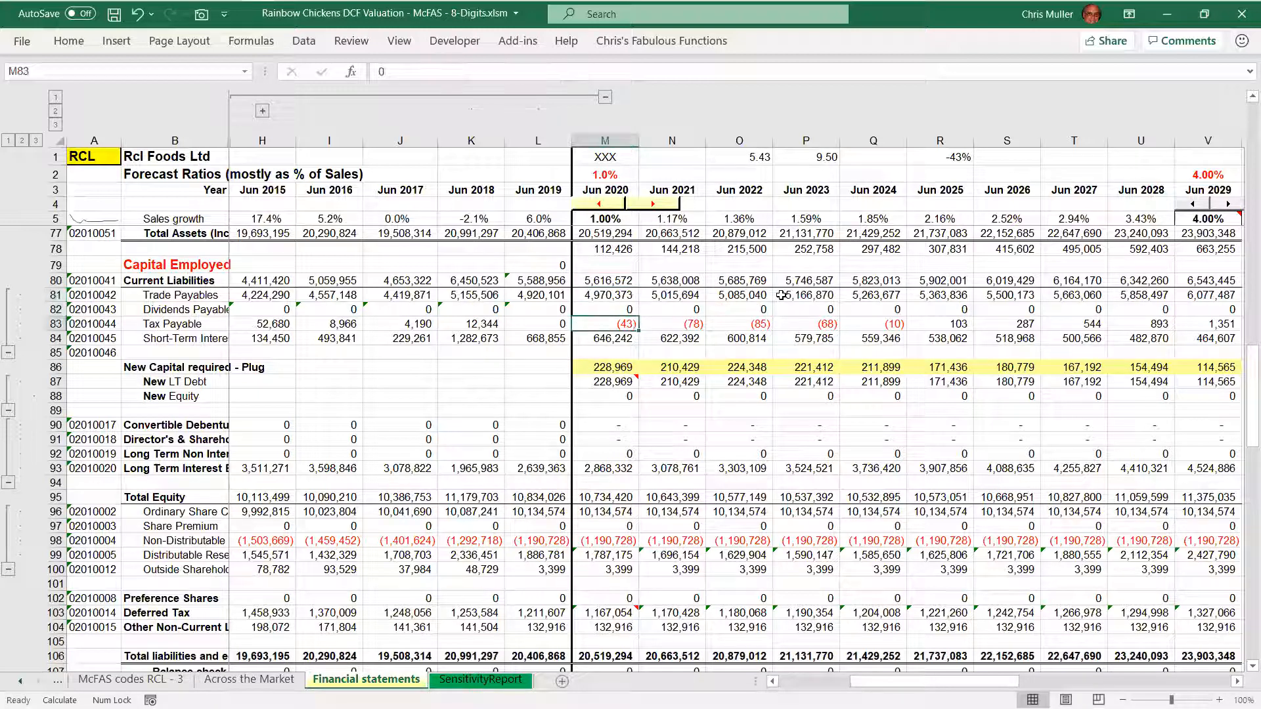
Inspect the 2020 Tax Payable formula, highlight its PctOfTaxPayable term, and close it unchanged
key(F2)
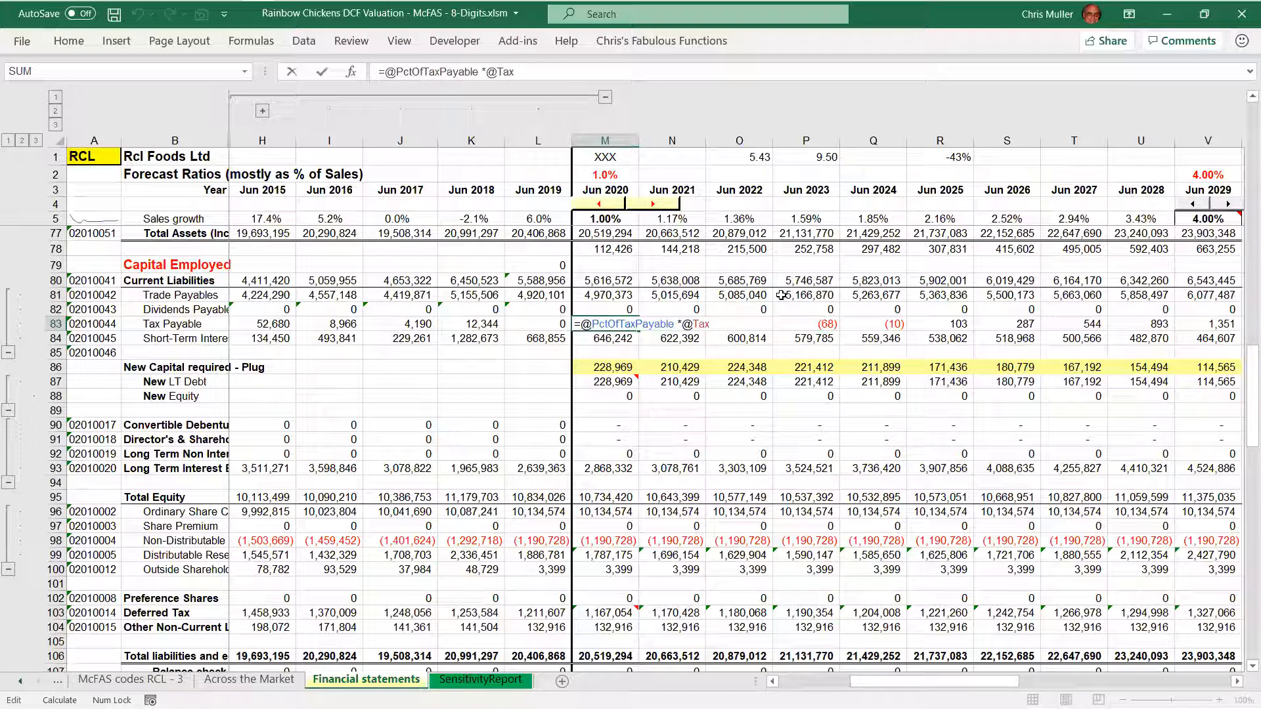
key(Right)
key(shift+Right)
key(shift+Right)
key(shift+Right)
key(shift+Right)
key(shift+Right)
key(shift+Right)
key(shift+Right)
key(shift+Right)
key(shift+Right)
key(shift+Right)
key(shift+Right)
key(shift+Right)
key(shift+Right)
key(shift+Right)
key(shift+Right)
key(shift+Right)
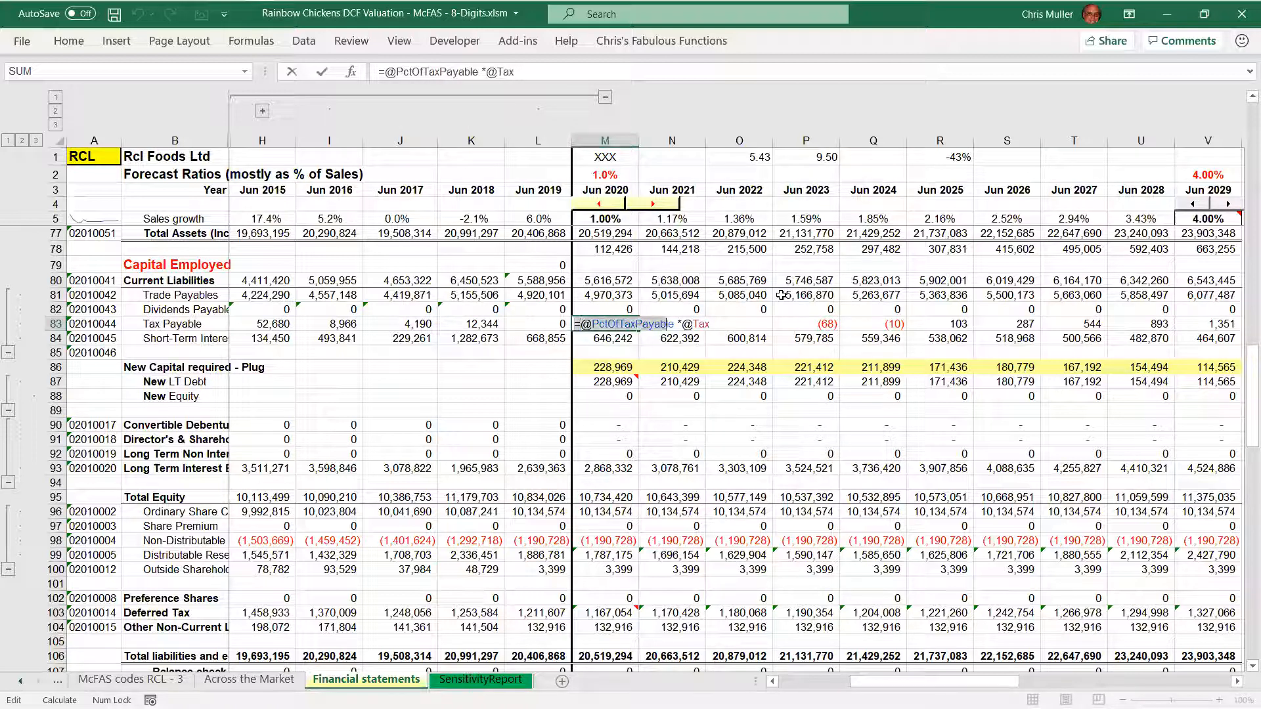
key(shift+Right)
key(shift+Right)
key(shift+Right)
key(shift+Right)
key(shift+Right)
key(shift+Right)
key(Escape)
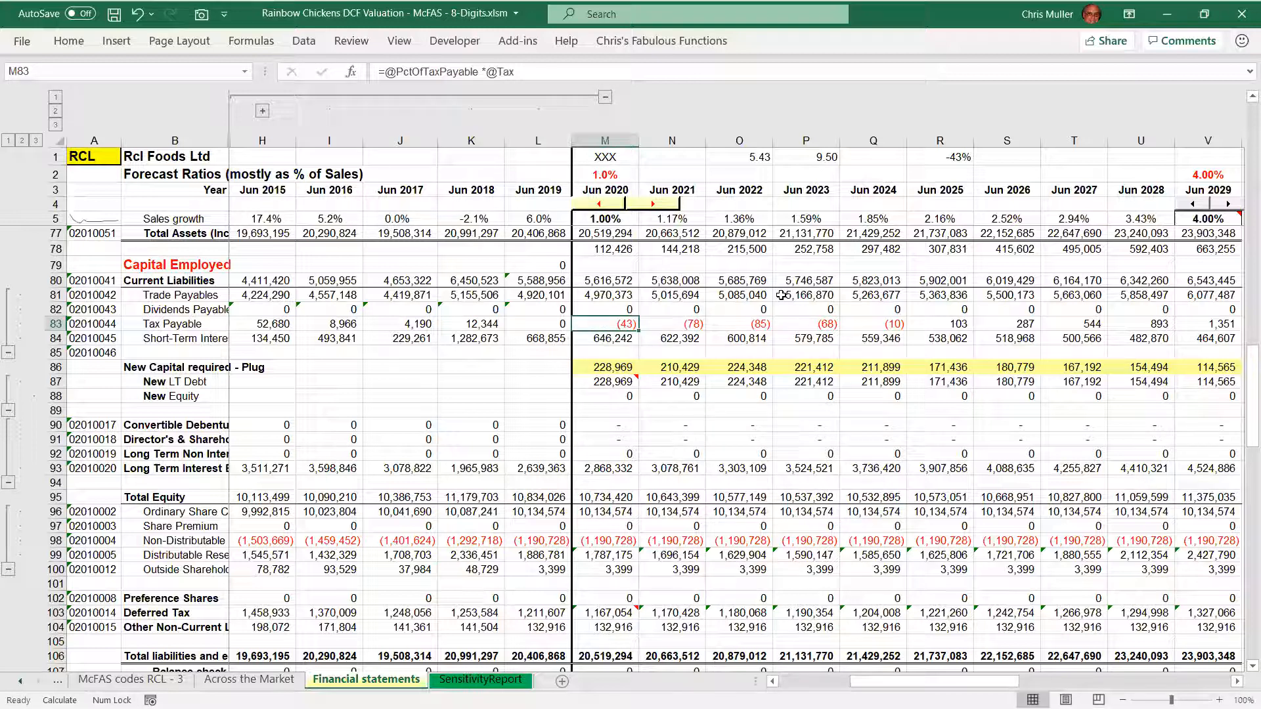
Highlight the terms of the 2020 short-term interest-bearing liability formula, and check that row's range name
key(Down)
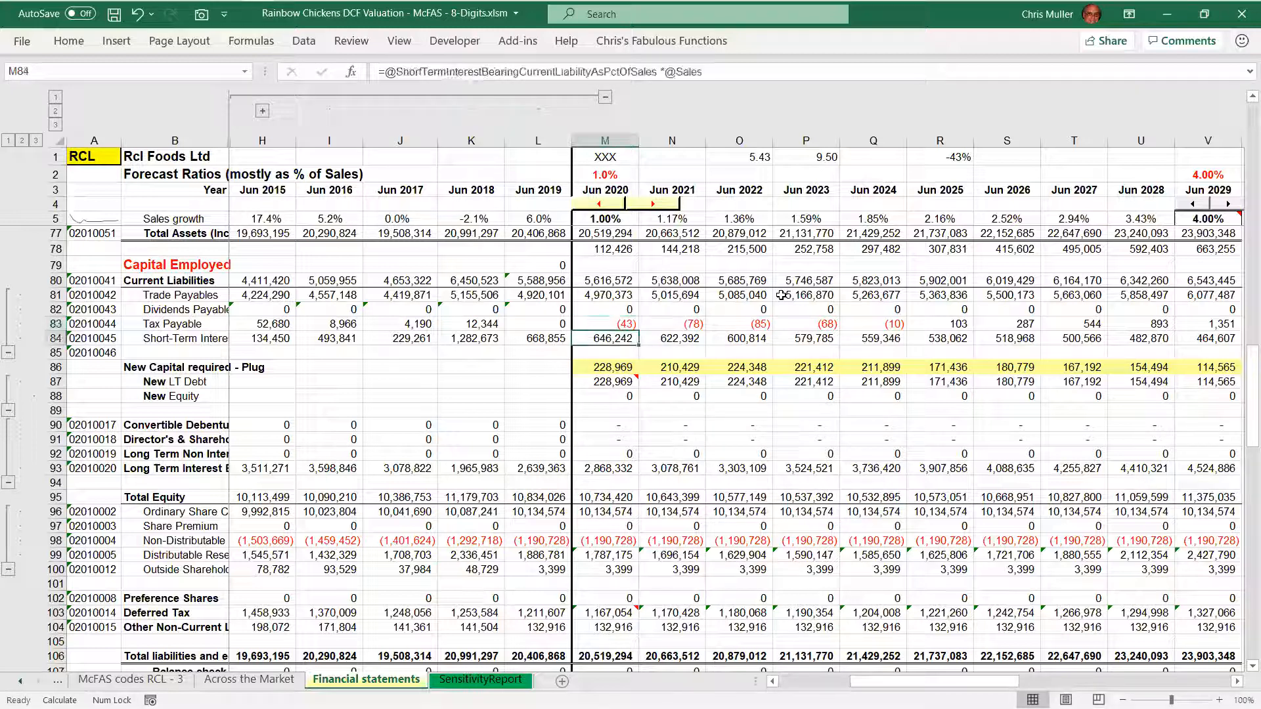
key(F2)
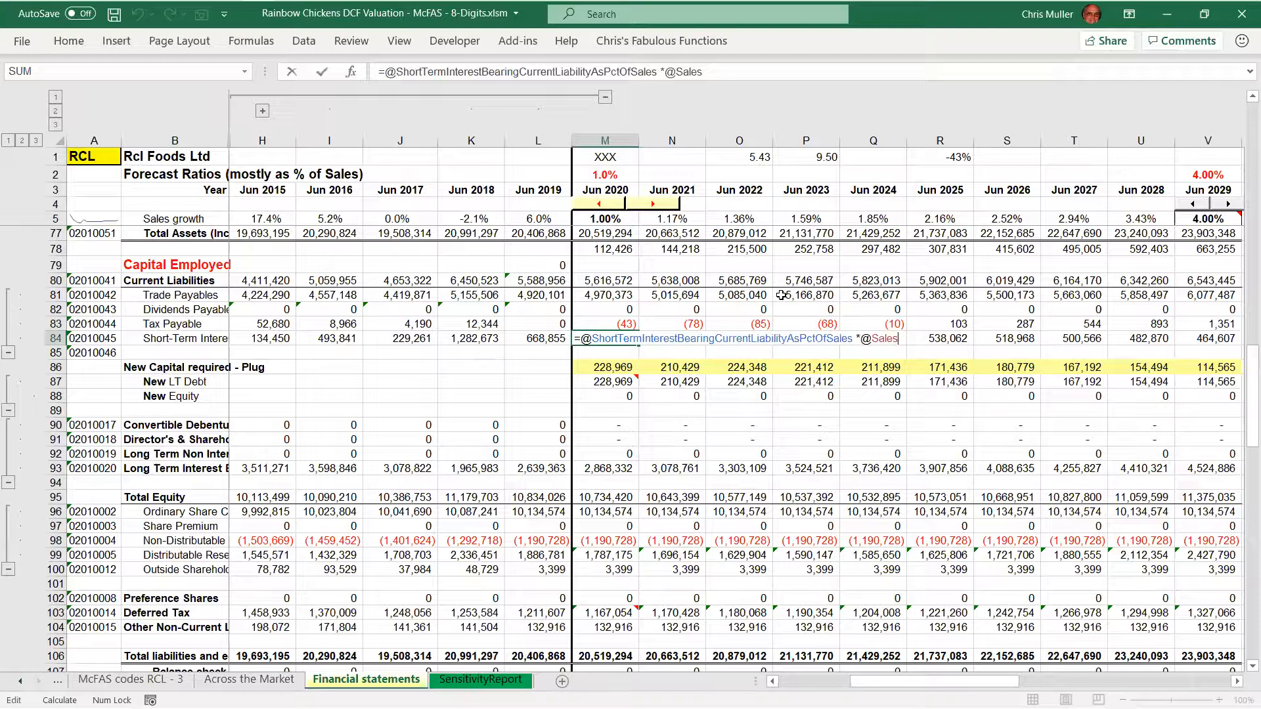
key(shift+Home)
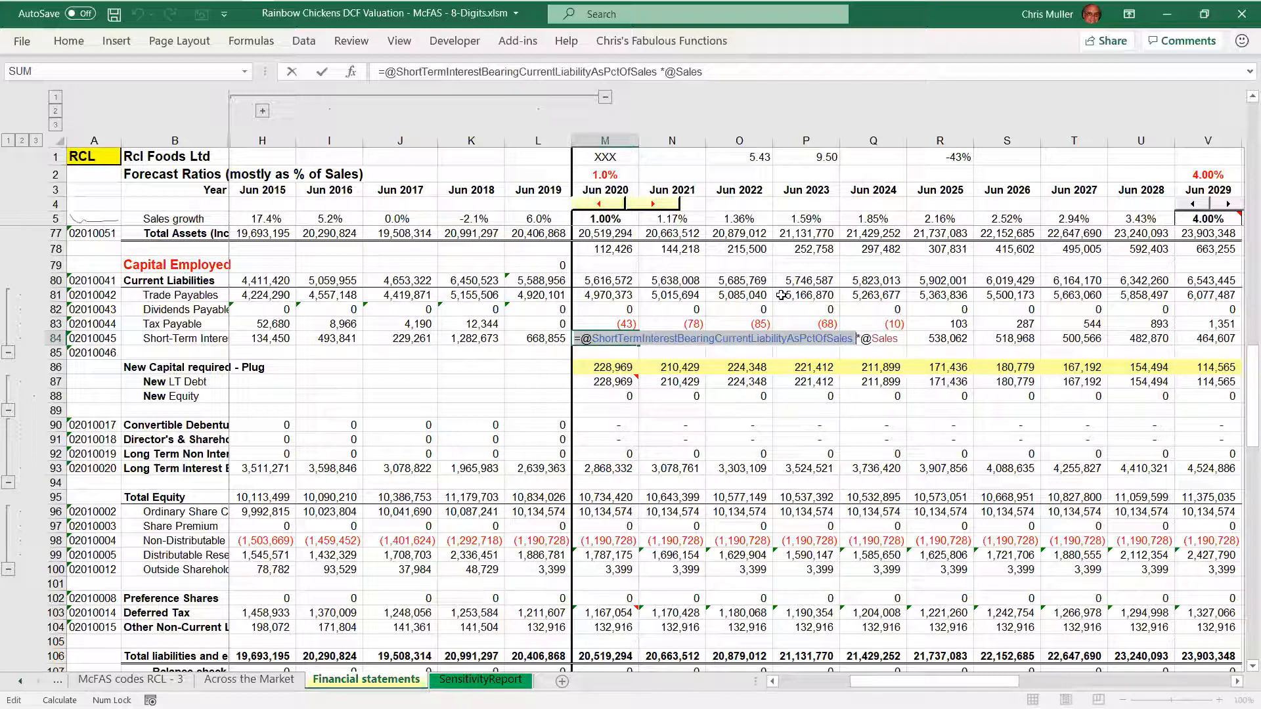
key(shift+End)
key(Escape)
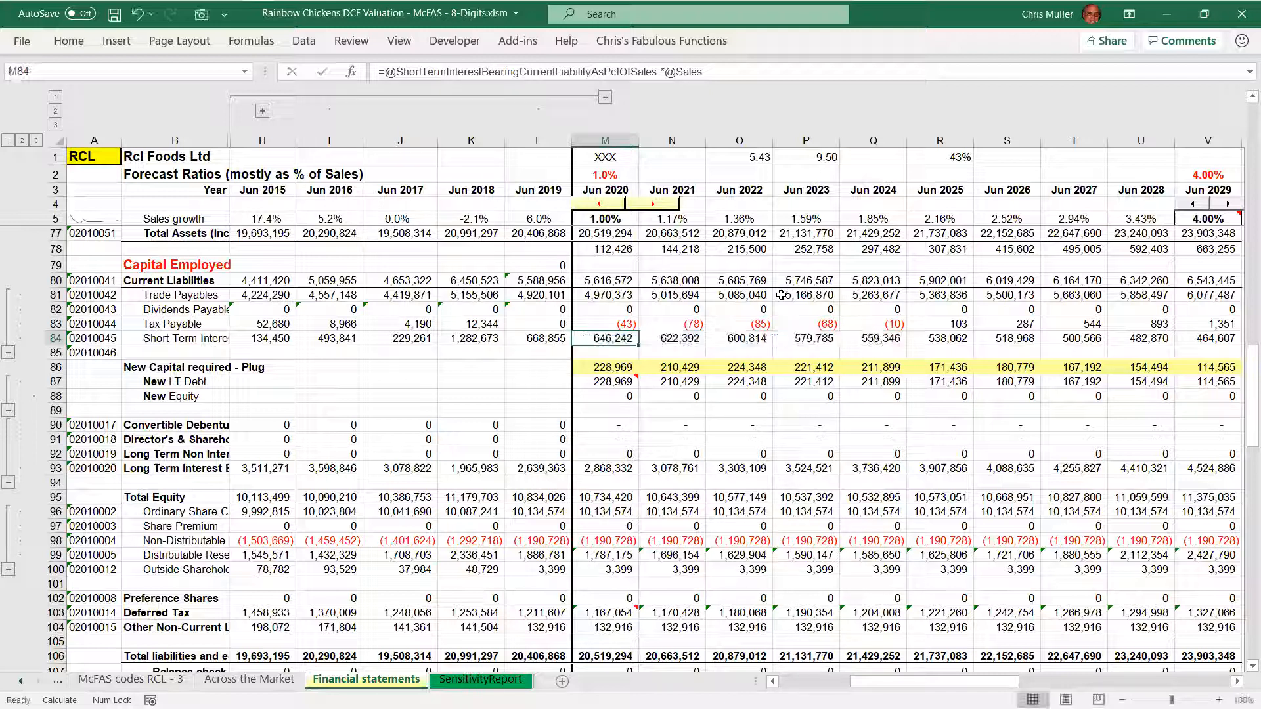
key(shift+space)
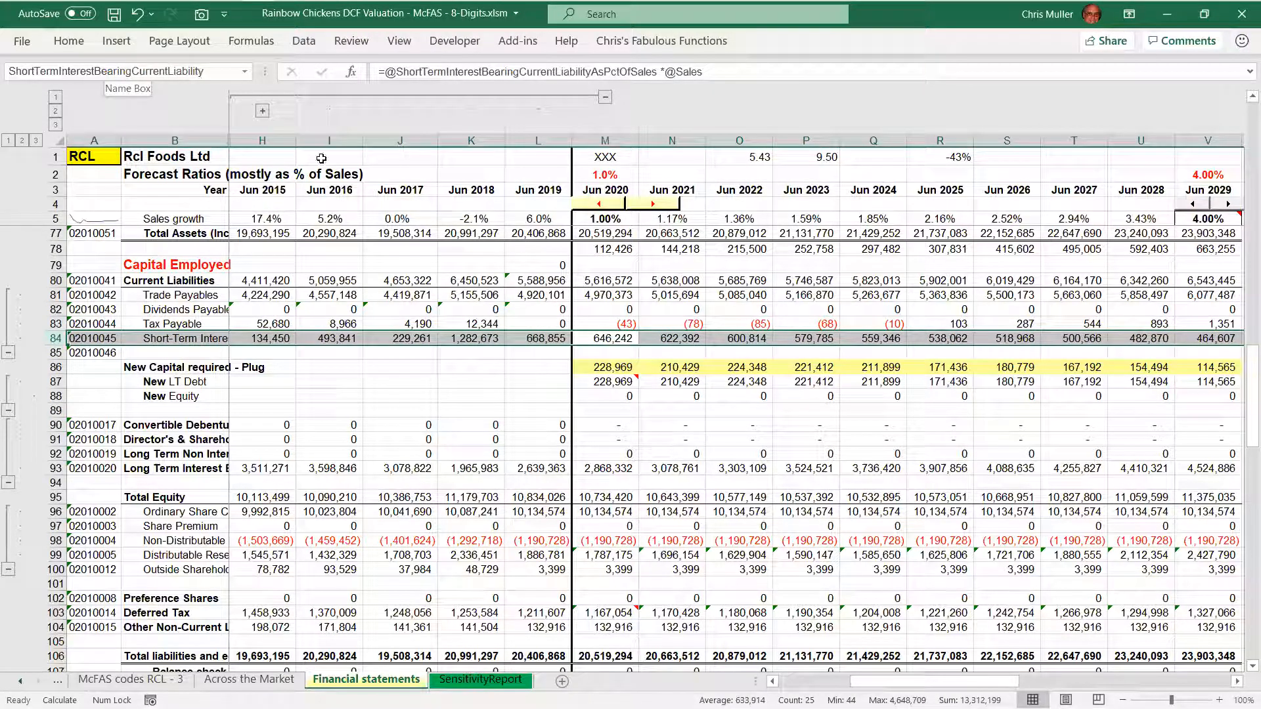
Inspect the four terms of the 2020 Current Liabilities formula, close it unchanged, and check the 2020 Dividends Payable cell
click(616, 334)
key(Up)
key(Up)
key(Up)
key(Up)
key(F2)
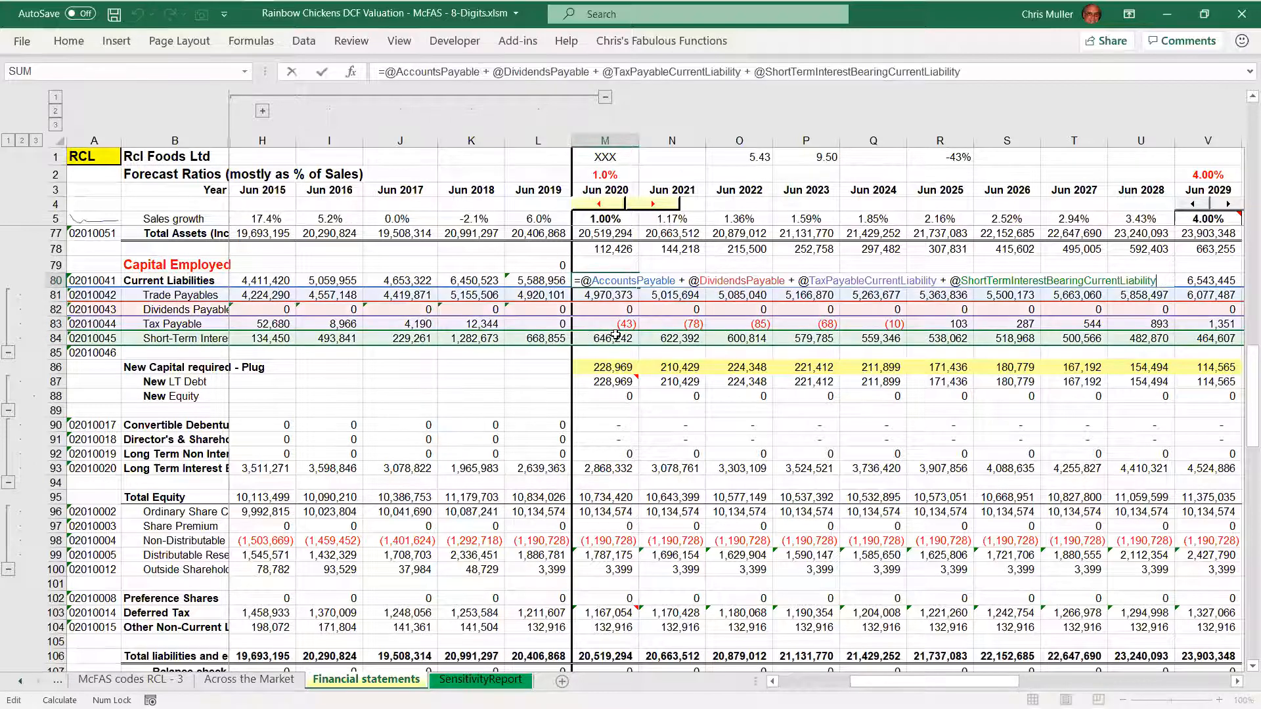
key(ctrl+Return)
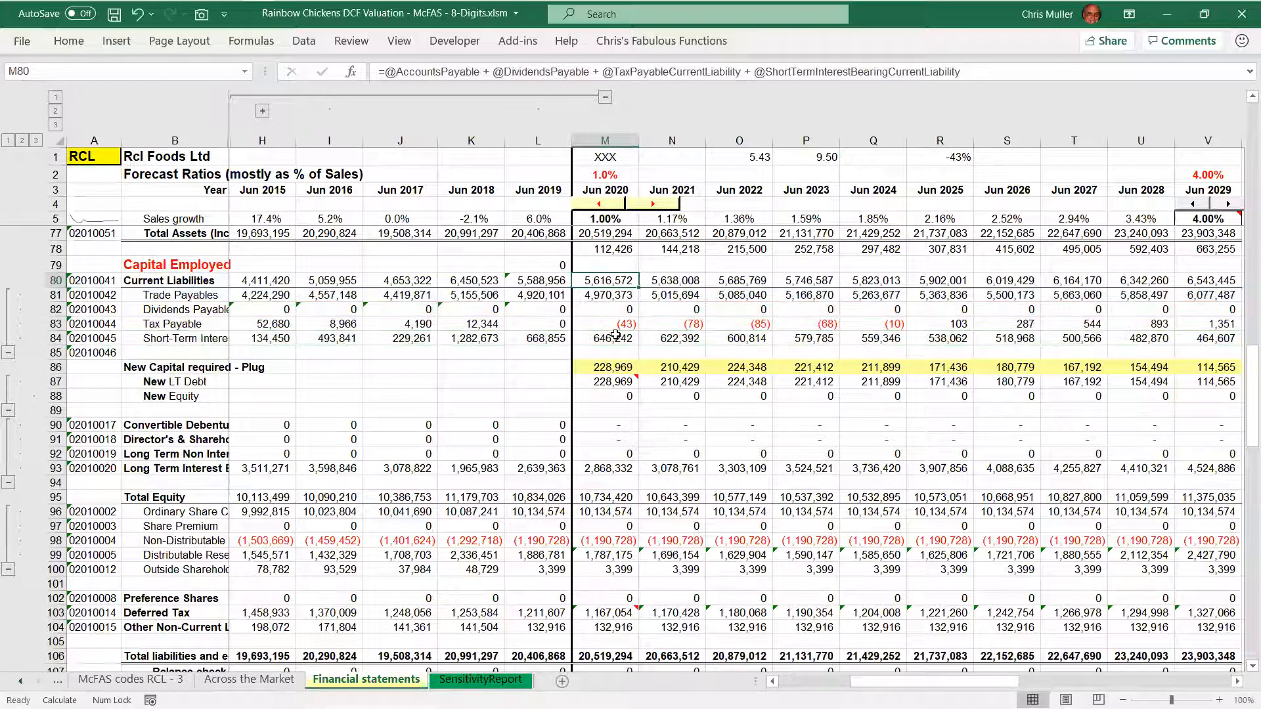
key(Down)
key(Down)
key(Down)
key(Down)
key(Down)
key(Down)
key(Down)
key(Down)
key(Down)
key(Down)
key(Down)
key(Down)
key(Down)
key(Down)
key(Down)
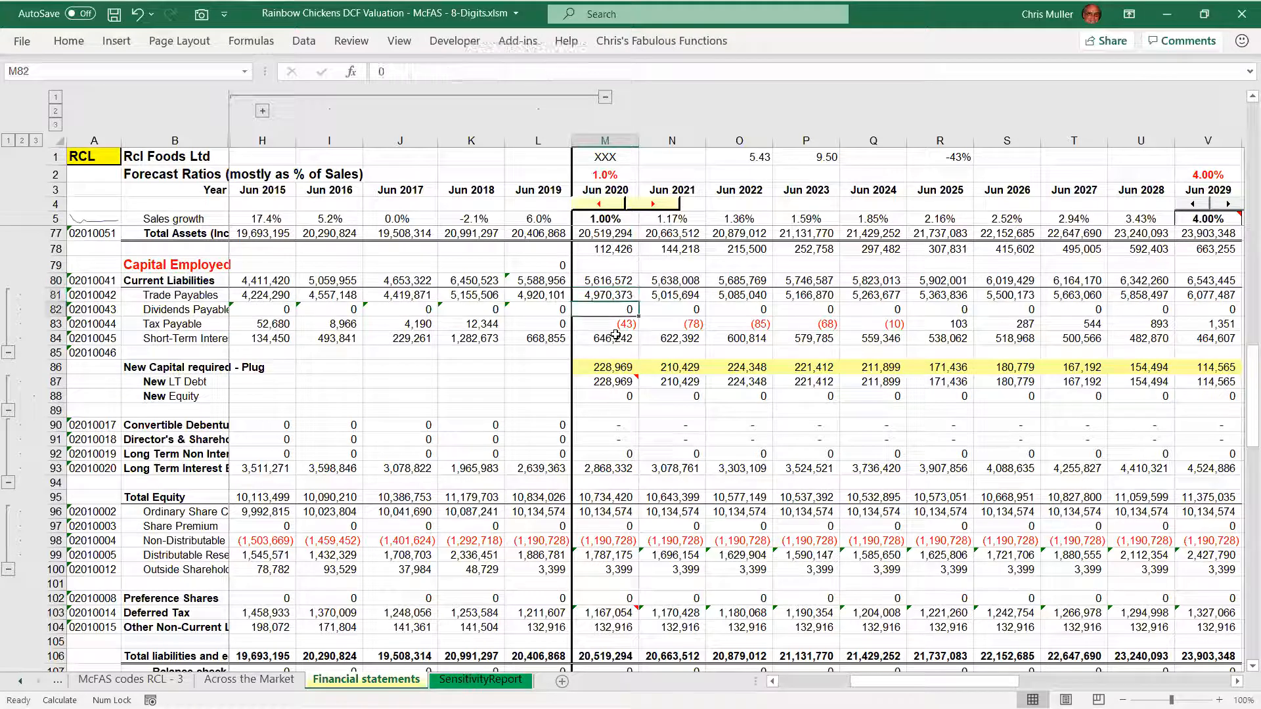
Highlight rows 90 to 93, from Convertible Debentures through Long Term Interest-bearing debt, and return to the 2020 Convertible Debentures cell
key(Up)
key(Up)
key(Up)
key(Up)
key(Up)
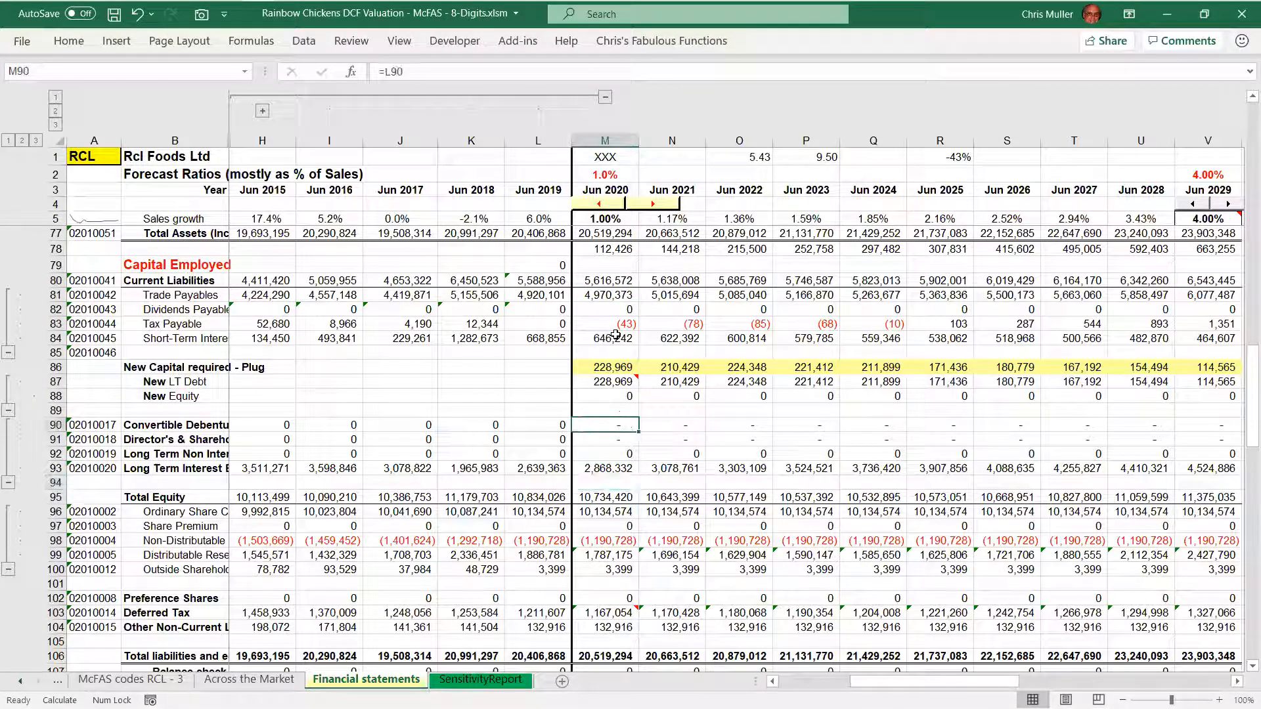
key(shift+space)
key(shift+Down)
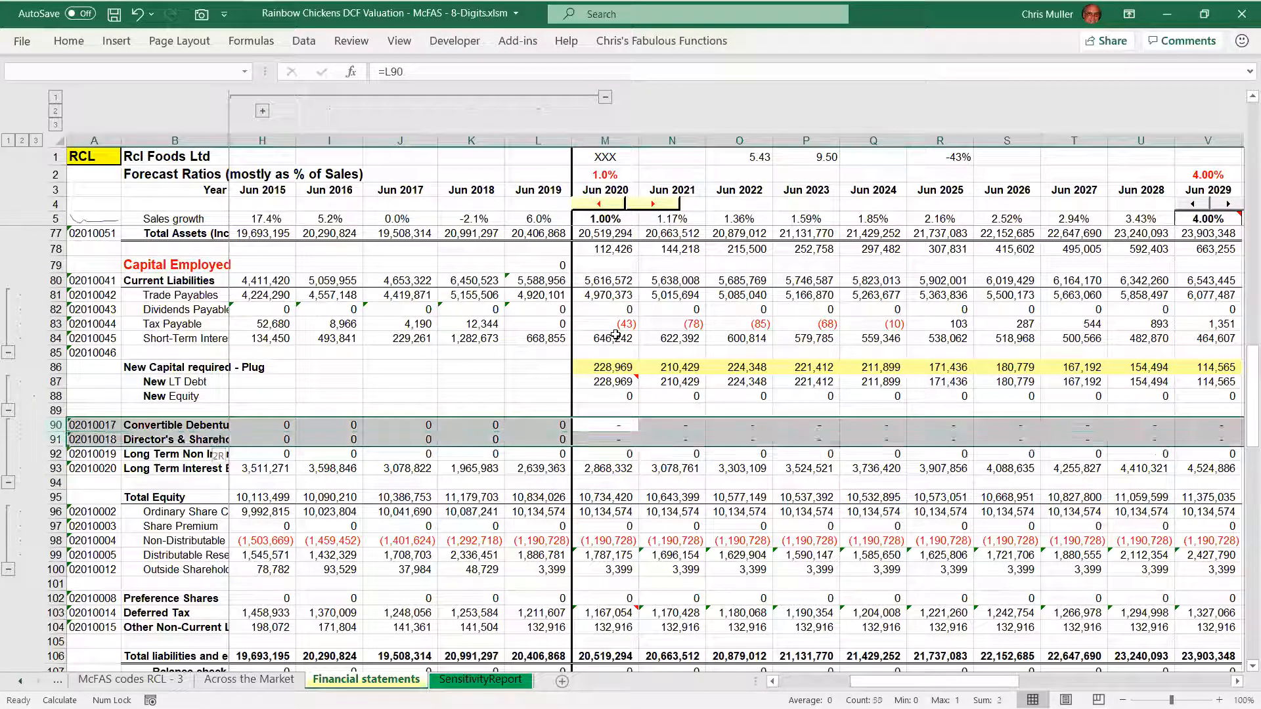
key(shift+Down)
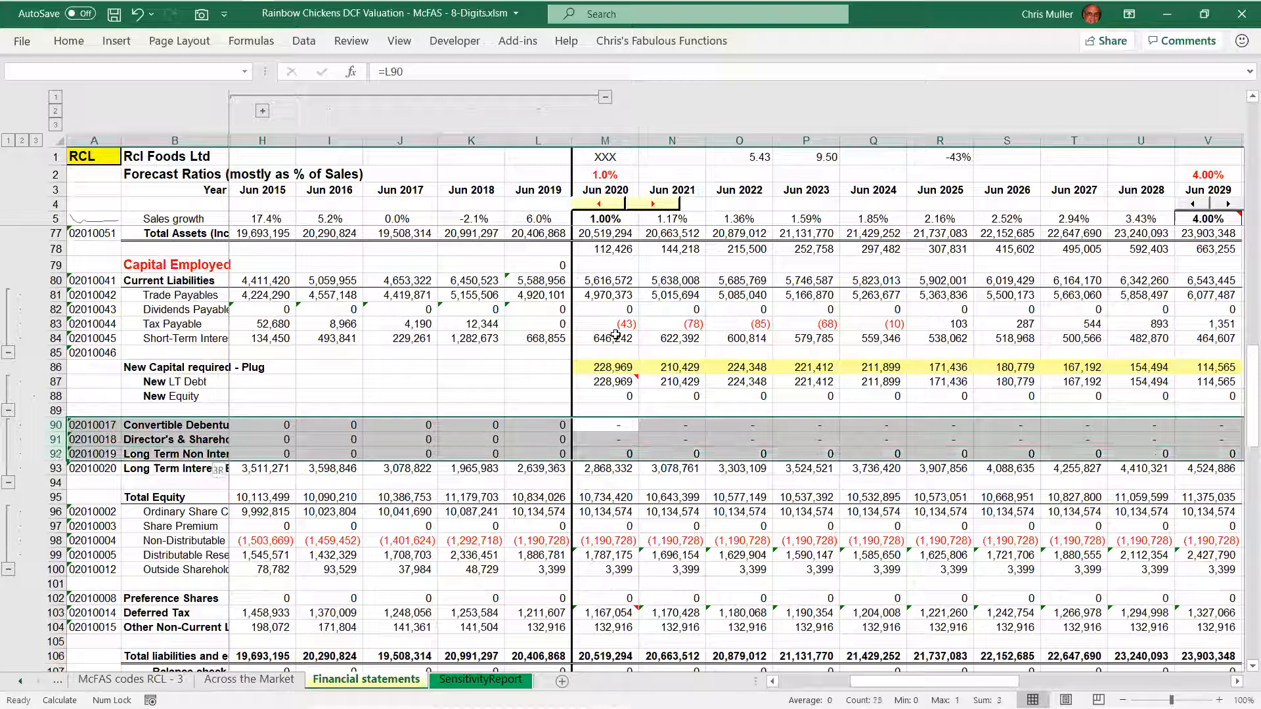
key(shift+Down)
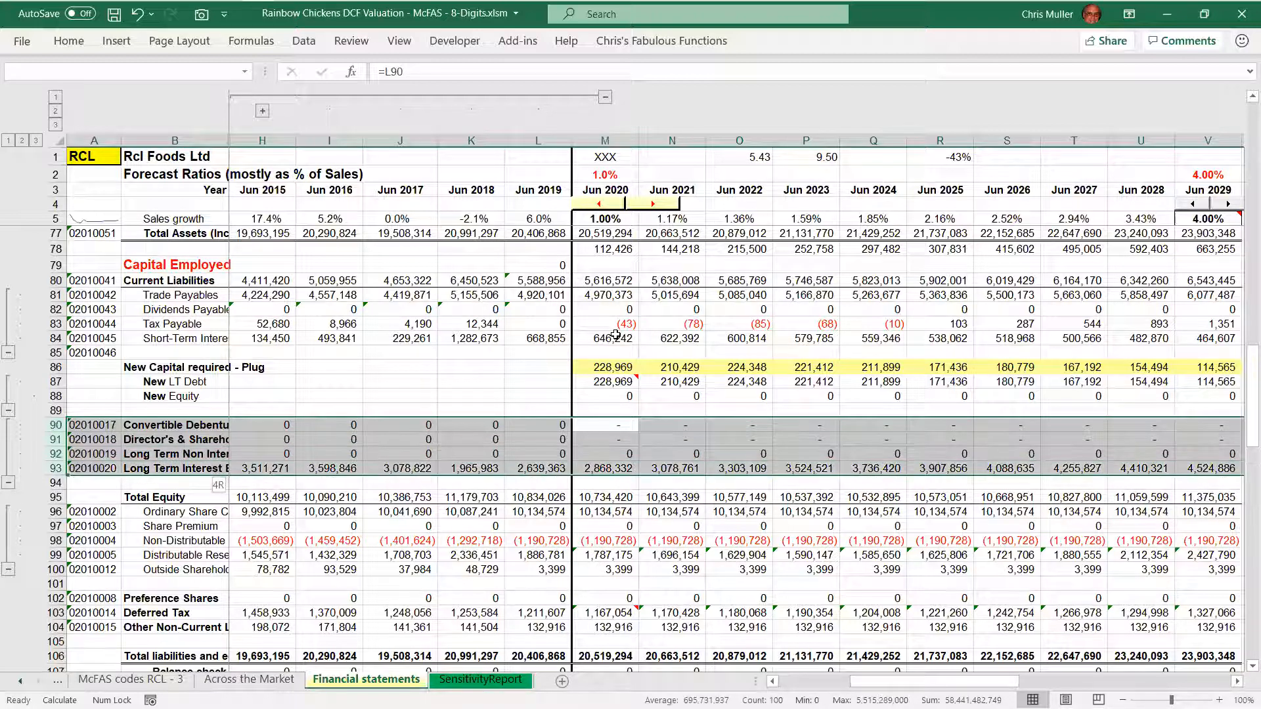
key(Up)
key(Down)
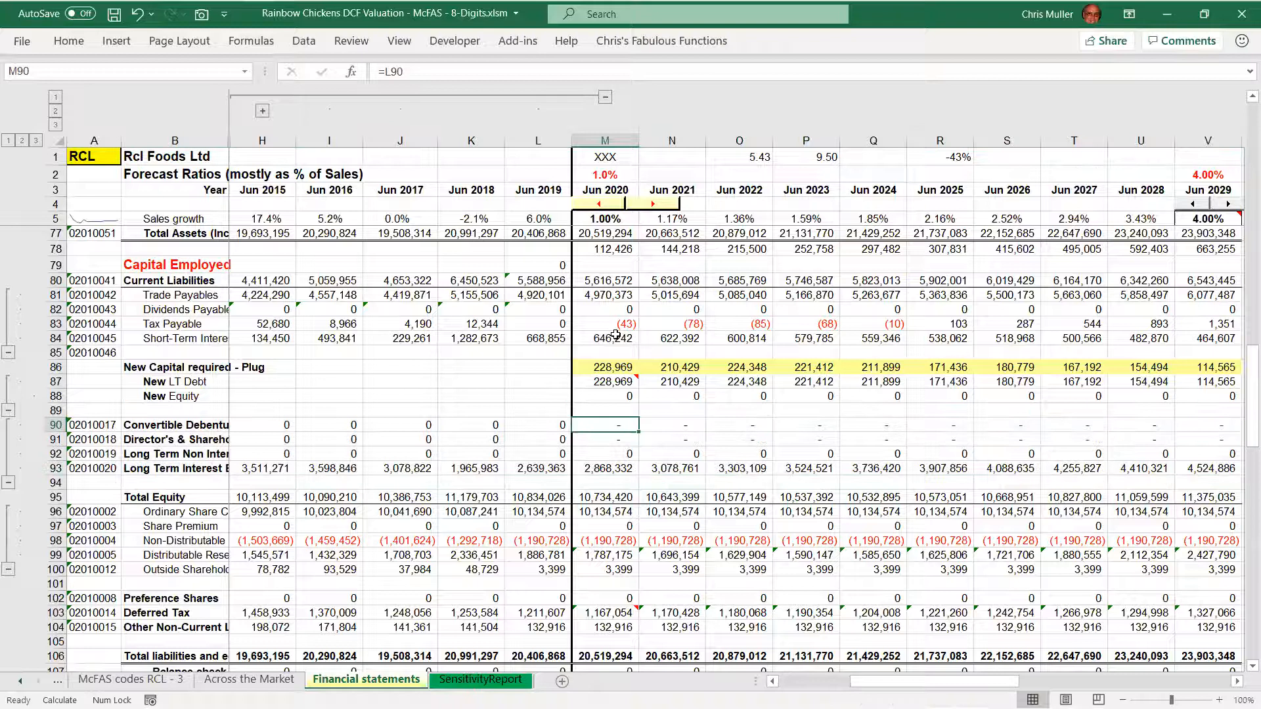
Highlight the 2020 Convertible Debentures and Director's & Shareholders' cells, and check the 2020 Long Term Non Interest formula
key(shift+Down)
key(shift+Down)
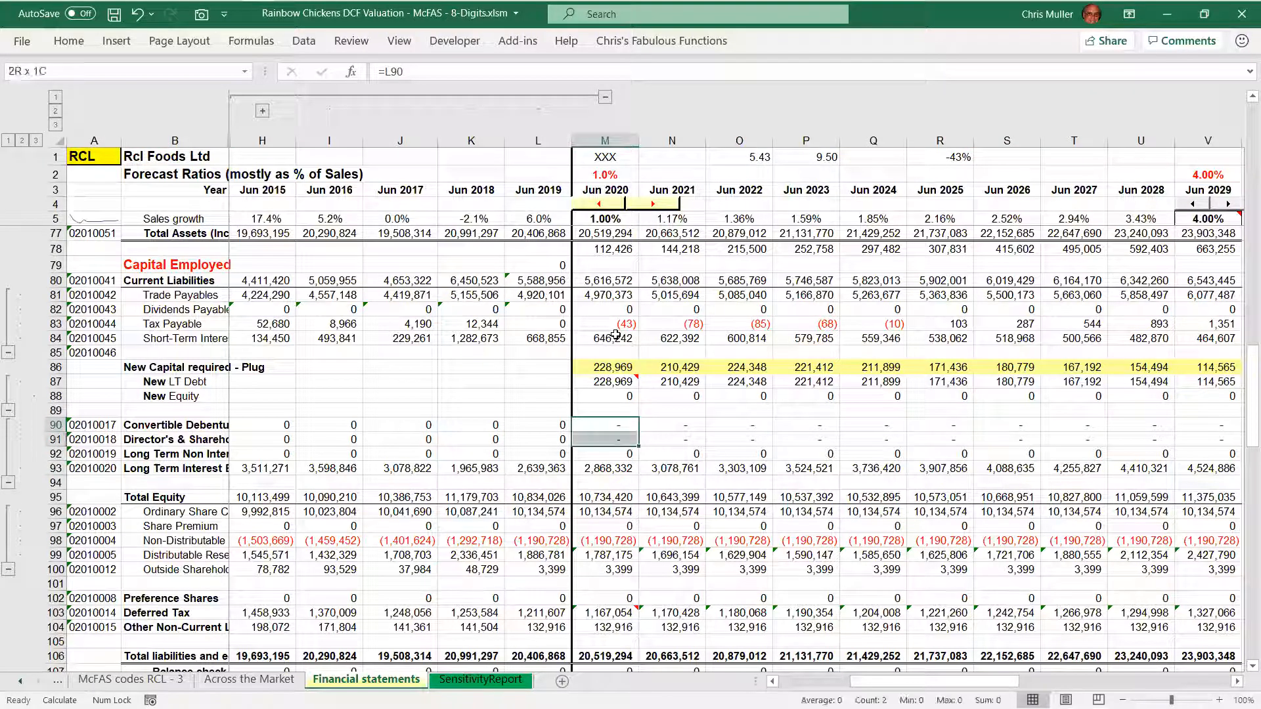
key(shift+Right)
key(shift+Right)
key(Up)
key(Down)
key(Down)
key(Down)
key(Down)
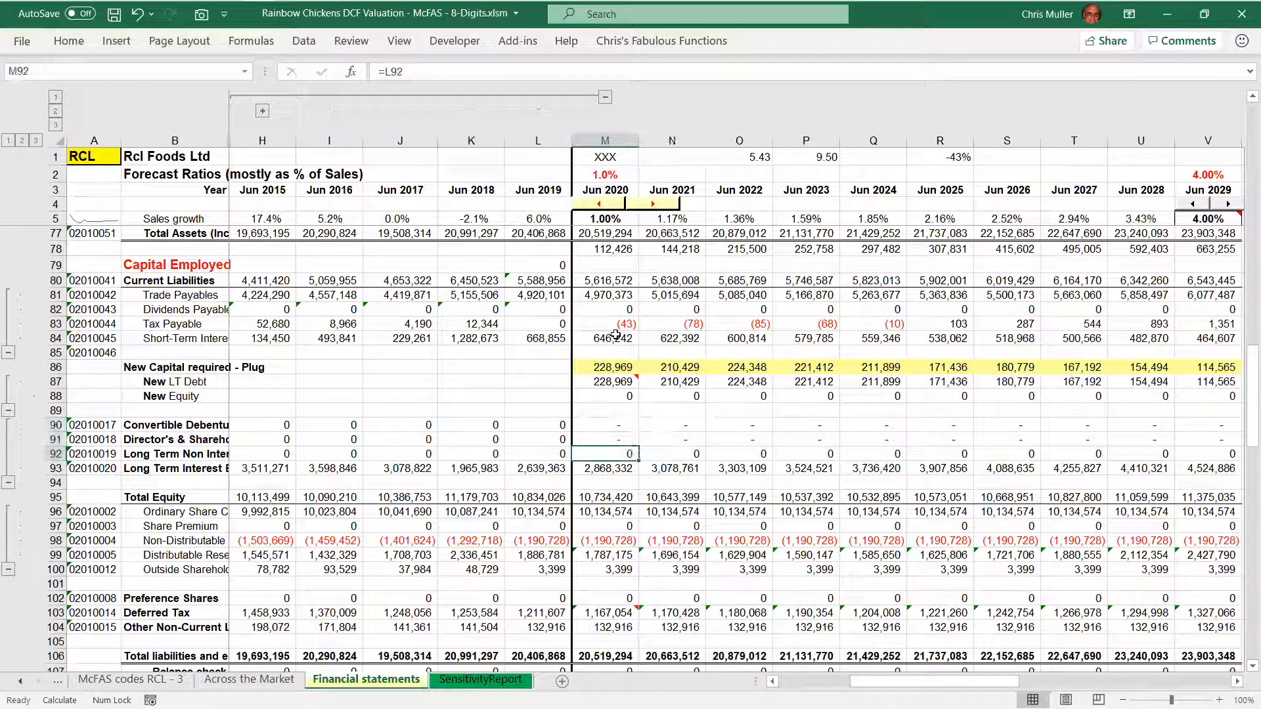
Highlight the prior LongTermDebt and NewLtDebt terms of the 2020 Long Term Interest-bearing debt formula, and close it unchanged
key(F2)
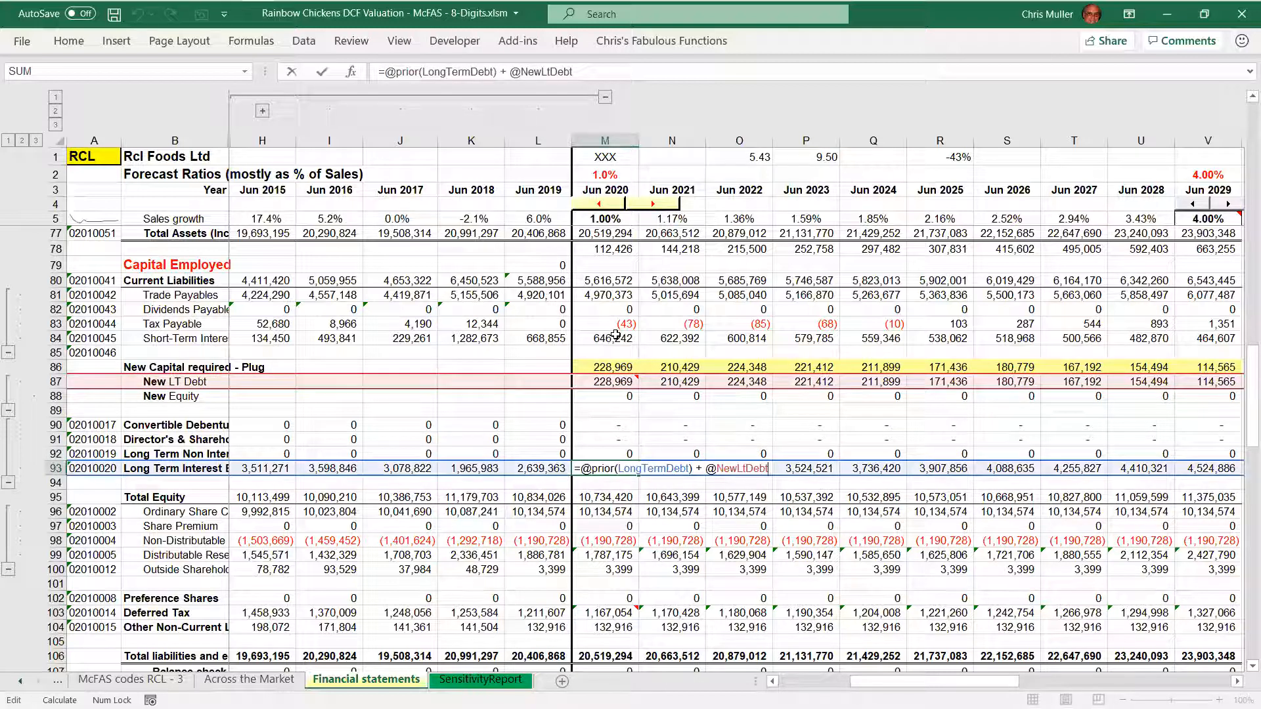
key(ctrl+shift+Right)
key(ctrl+shift+Right)
key(ctrl+shift+Right)
key(ctrl+shift+Right)
key(ctrl+shift+Right)
key(ctrl+shift+Right)
key(ctrl+shift+Right)
key(ctrl+shift+Right)
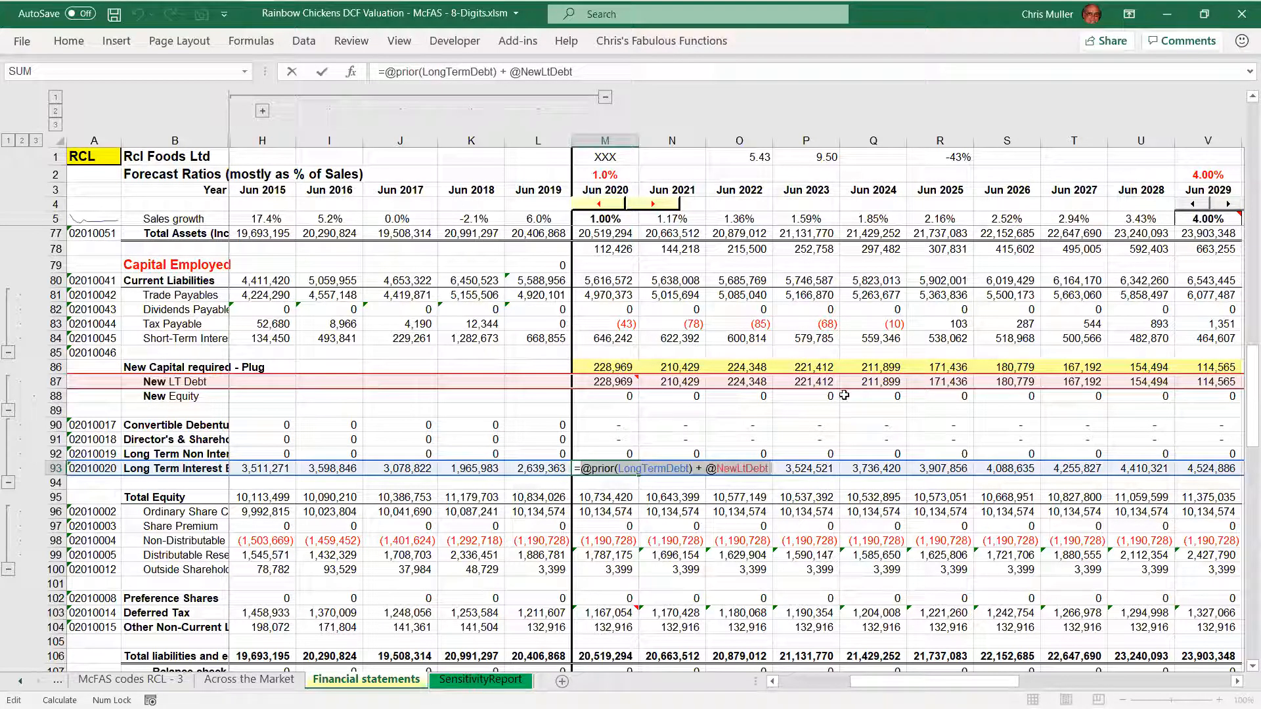
key(ctrl+Return)
Check the 2020 Total Equity formula, and highlight the prior CommonStock term in the 2020 Ordinary Share Capital formula, leaving it unchanged
key(Down)
key(Down)
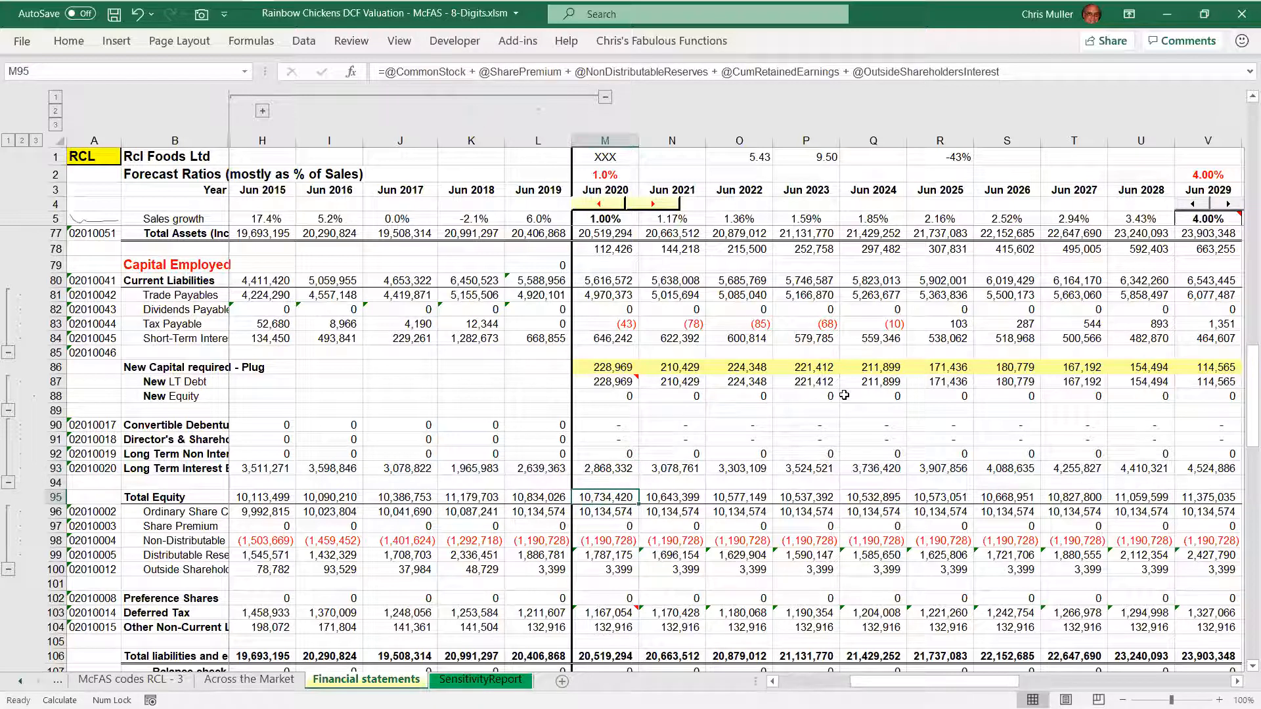
key(Down)
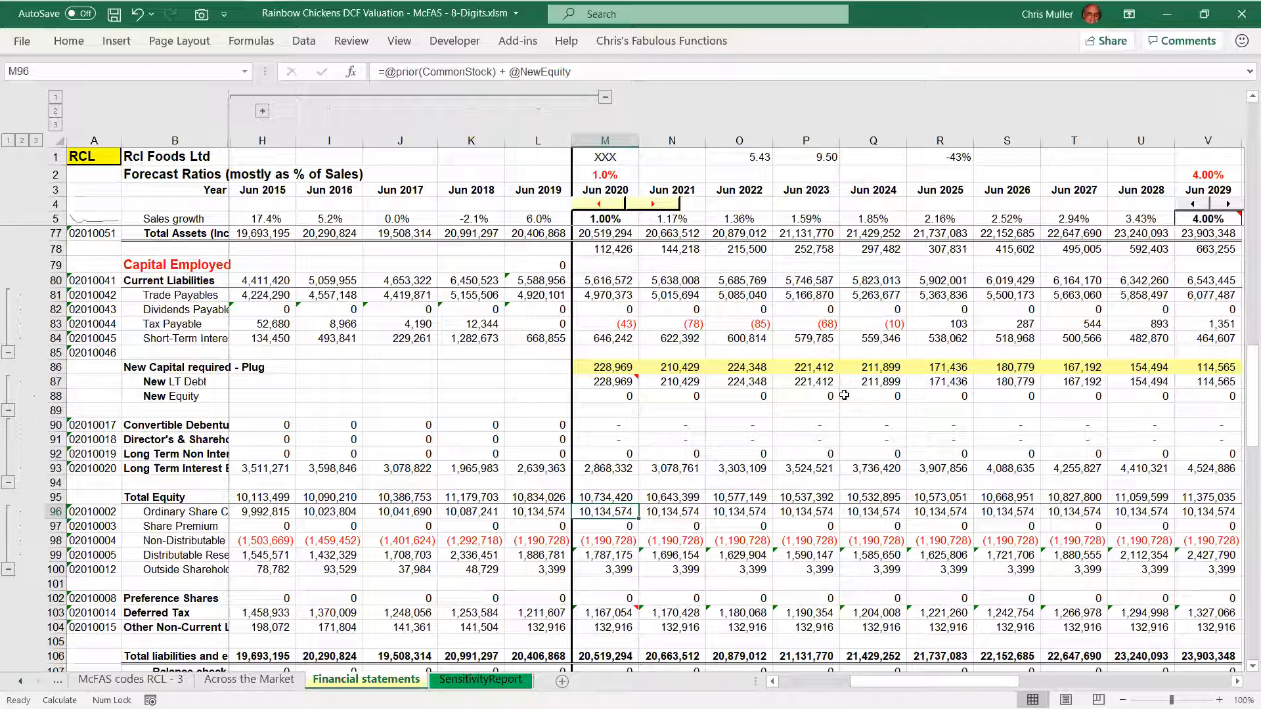
key(F2)
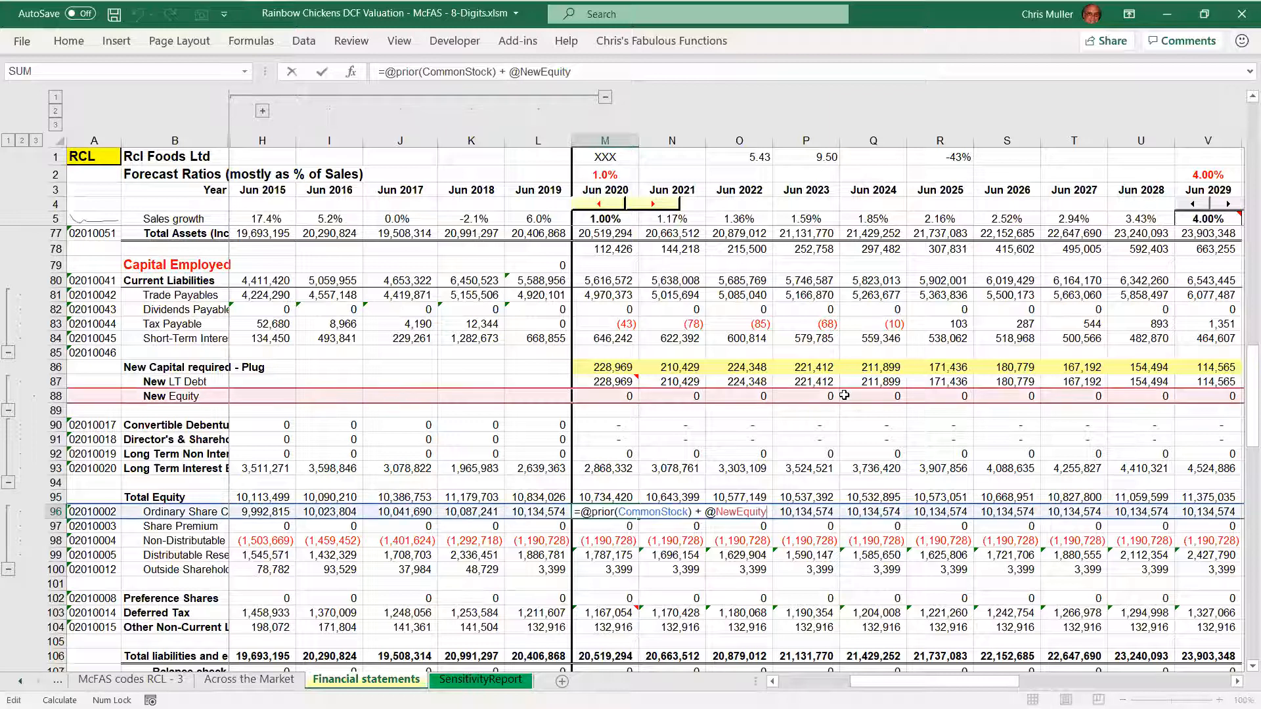
key(ctrl+shift+Right)
key(ctrl+shift+Right)
key(ctrl+shift+Right)
key(ctrl+shift+Right)
key(ctrl+shift+Right)
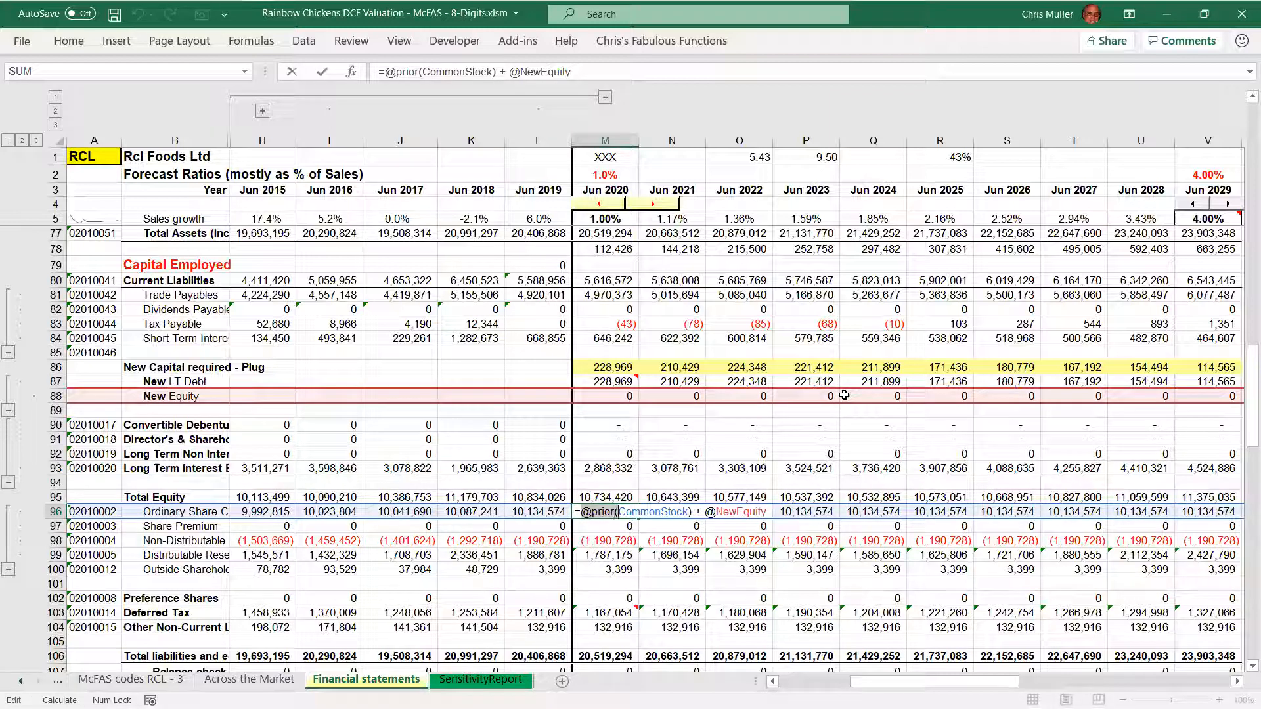
key(shift+Right)
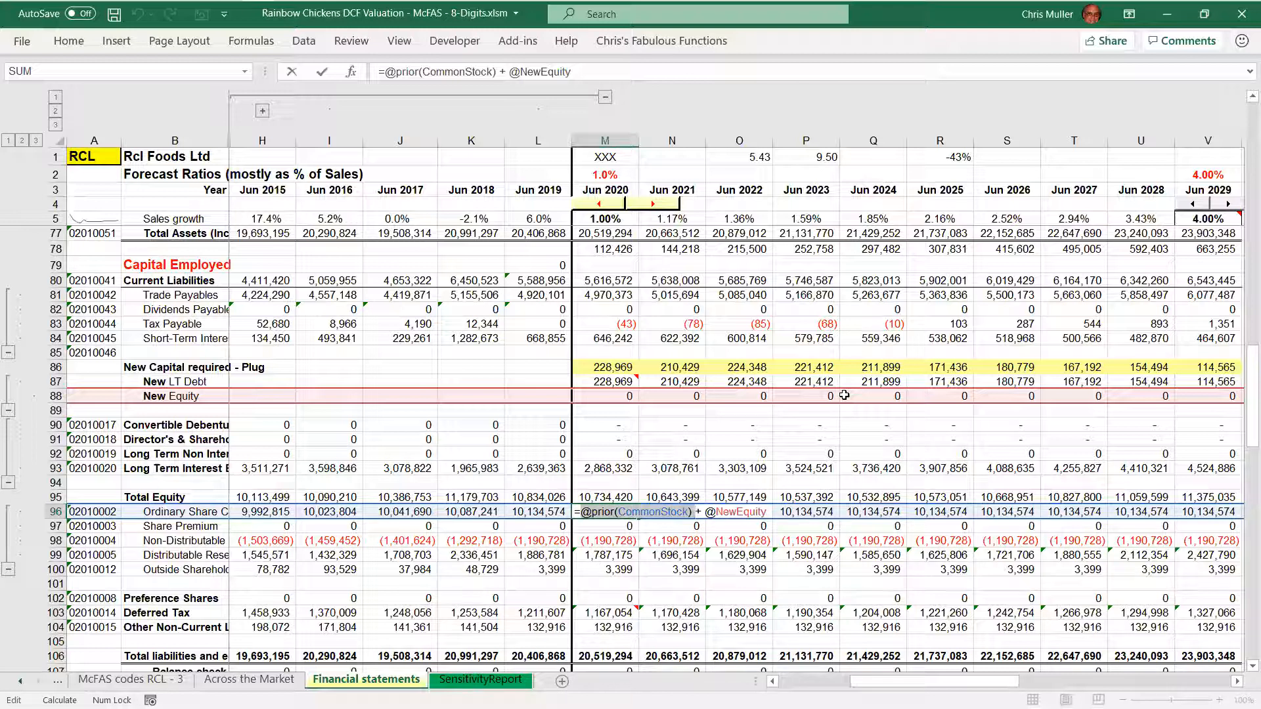
key(End)
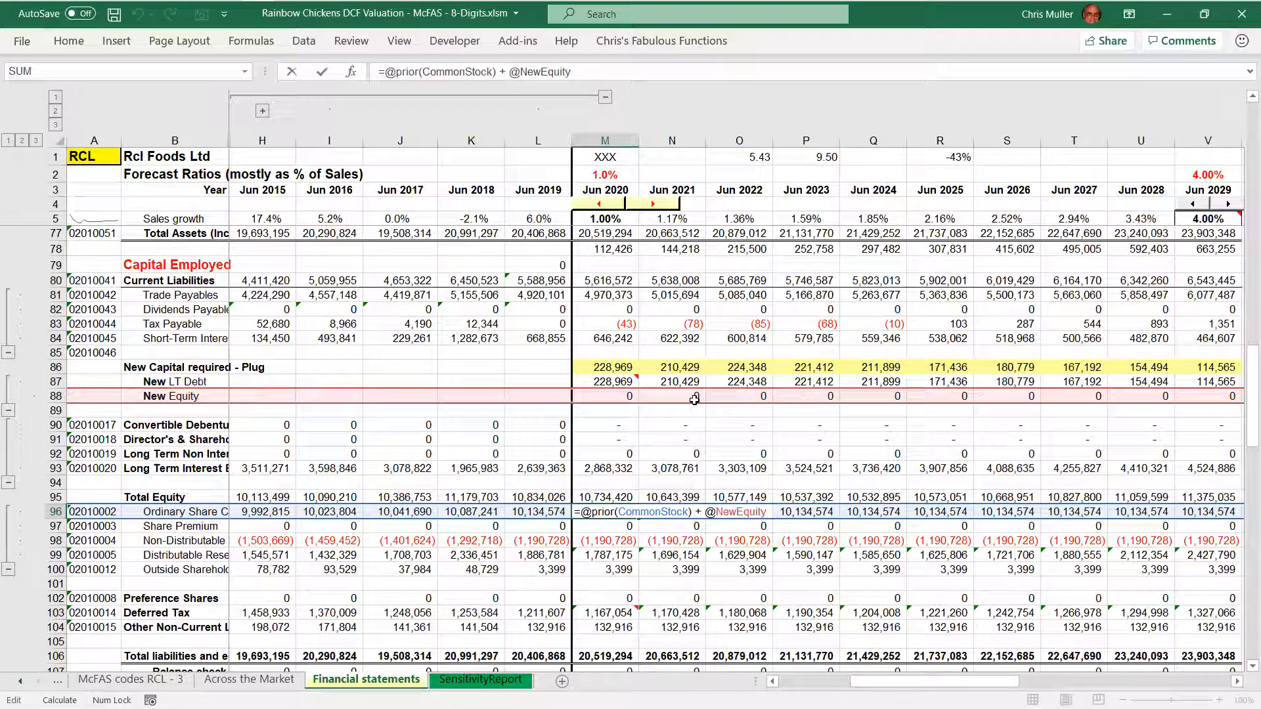
key(Escape)
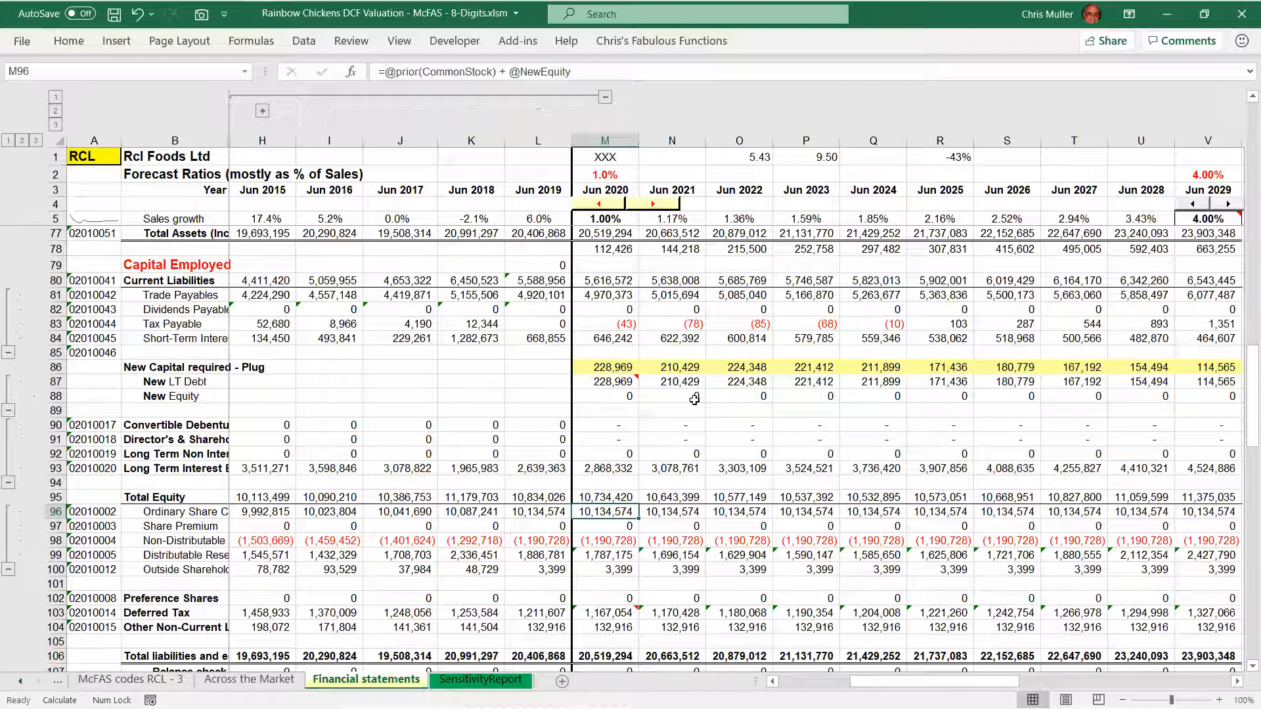
Highlight the prior CumRetainedEarnings and RetainedEarnings terms of the 2020 Distributable Reserves formula, and close it unchanged
key(Down)
key(Down)
key(Down)
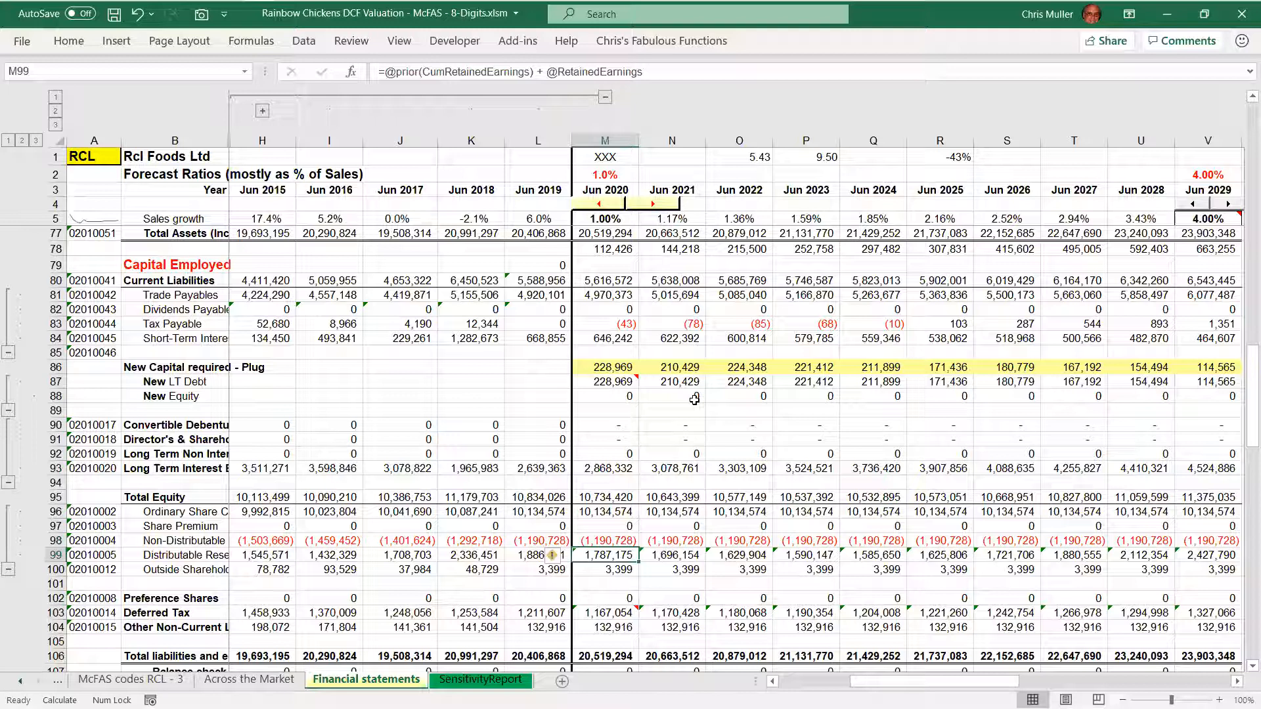
key(F2)
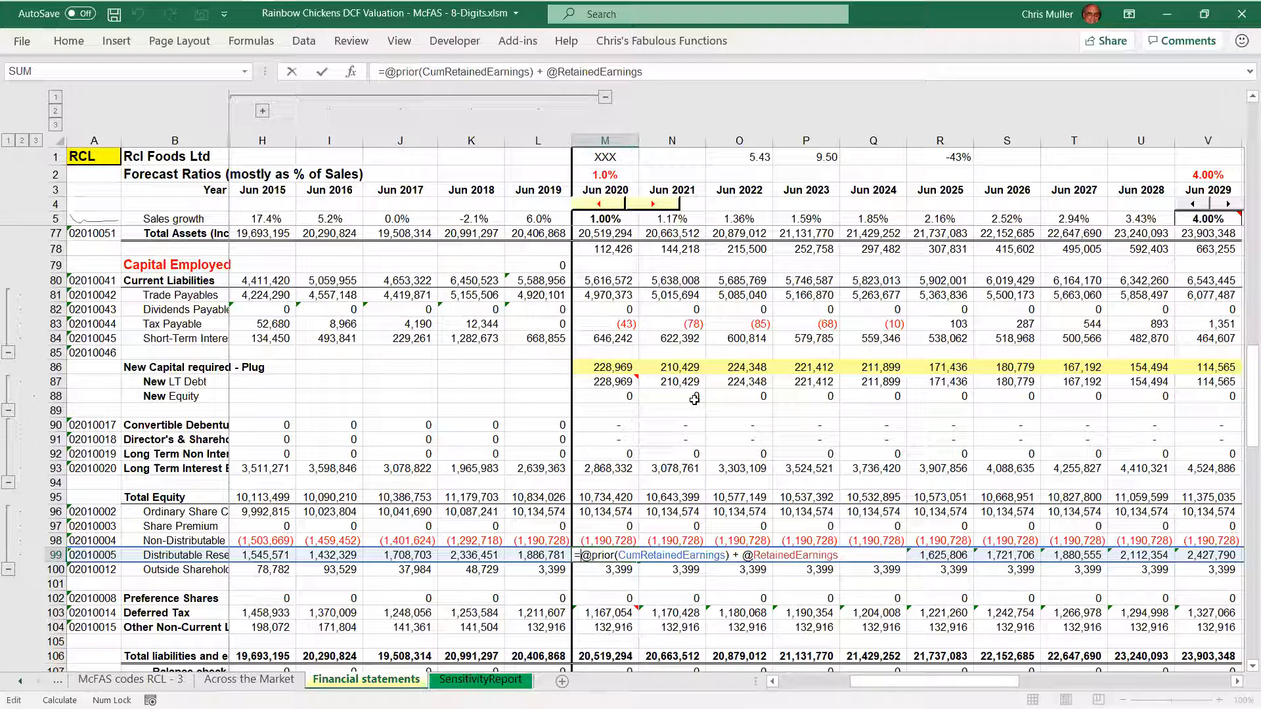
key(ctrl+shift+Right)
key(ctrl+shift+Right)
key(ctrl+shift+Right)
key(ctrl+shift+Right)
key(ctrl+shift+Right)
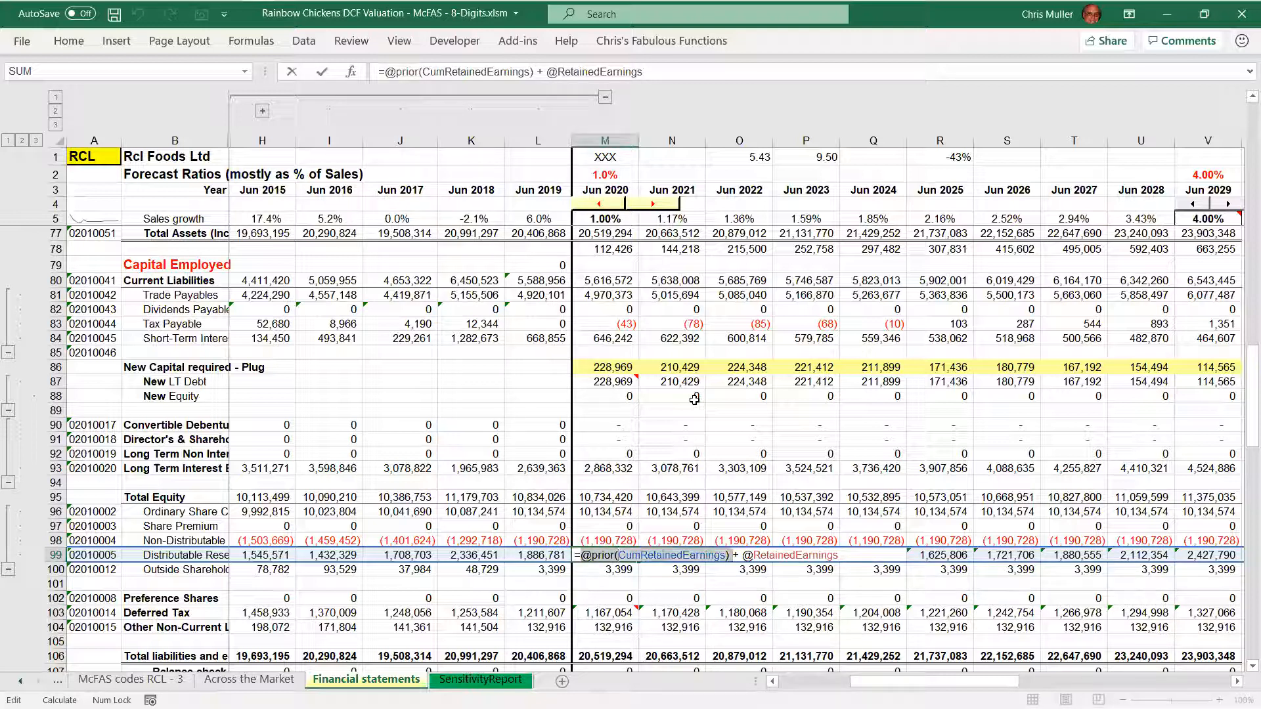
key(End)
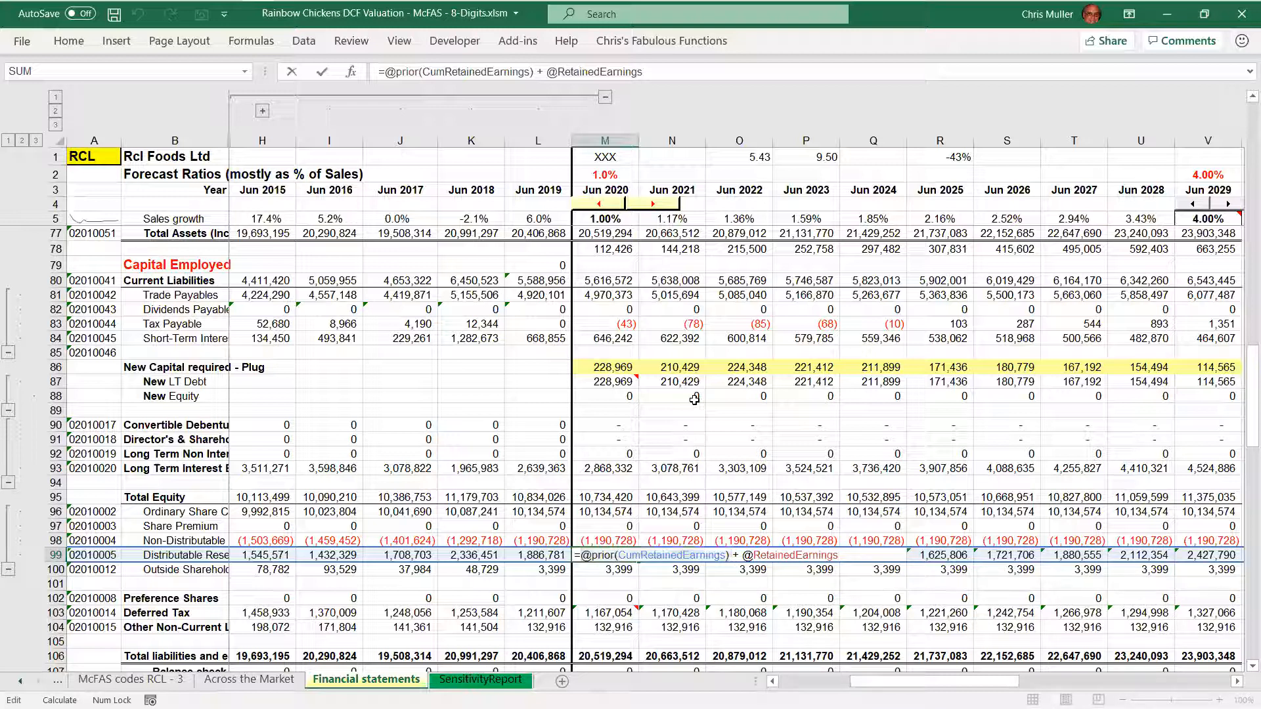
key(ctrl+shift+Left)
key(shift+Left)
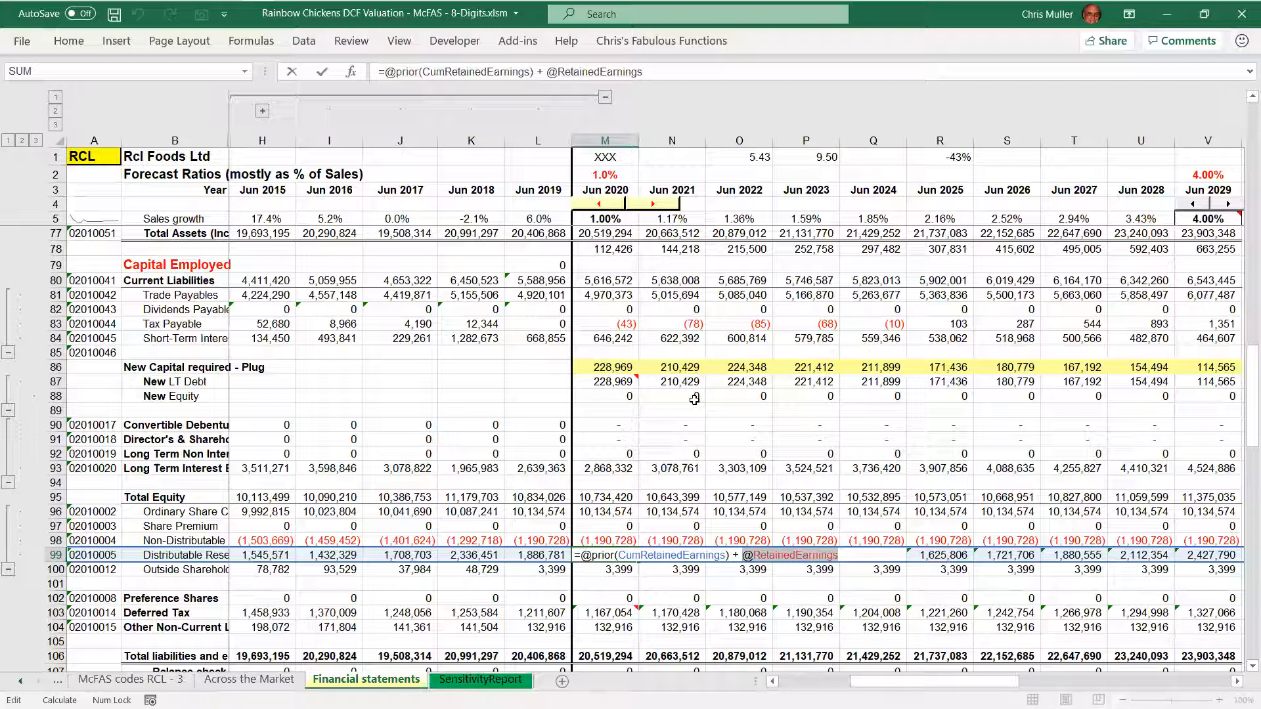
key(ctrl+Return)
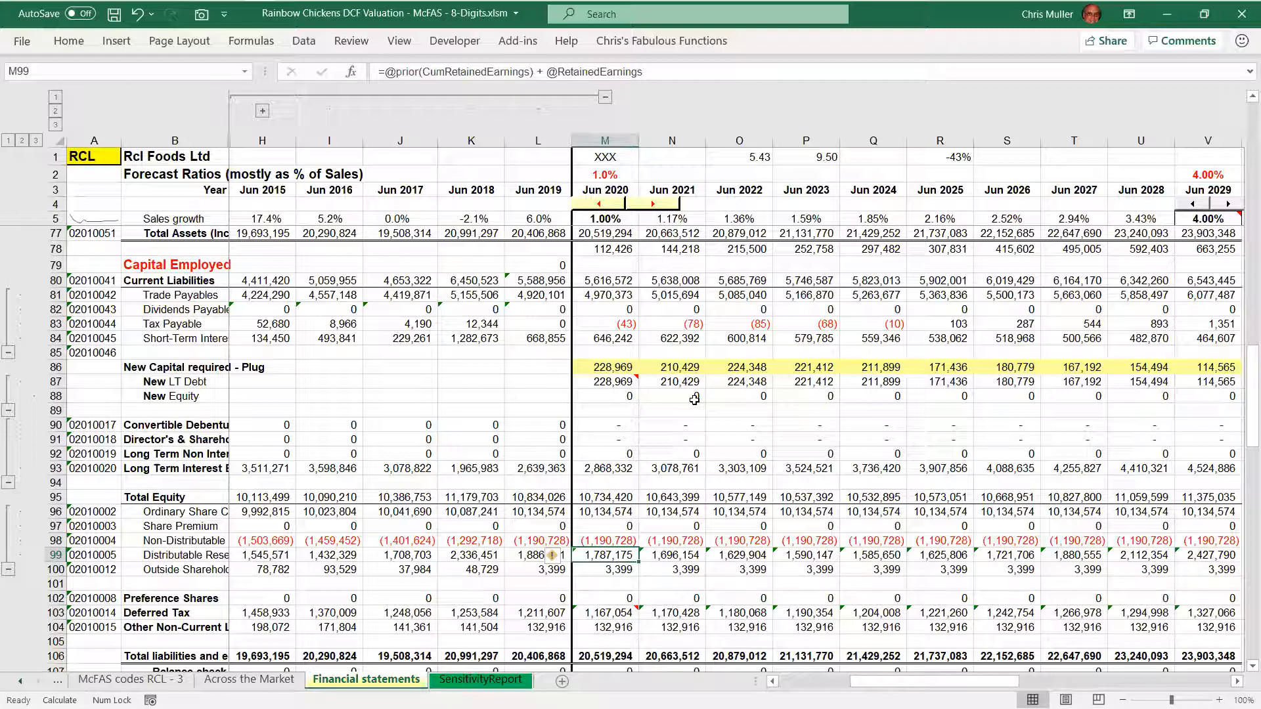
Check the 2020 Preference Shares, Deferred Tax and Other Non-Current Liabilities formulas, ending on Deferred Tax
key(Down)
key(Down)
key(Down)
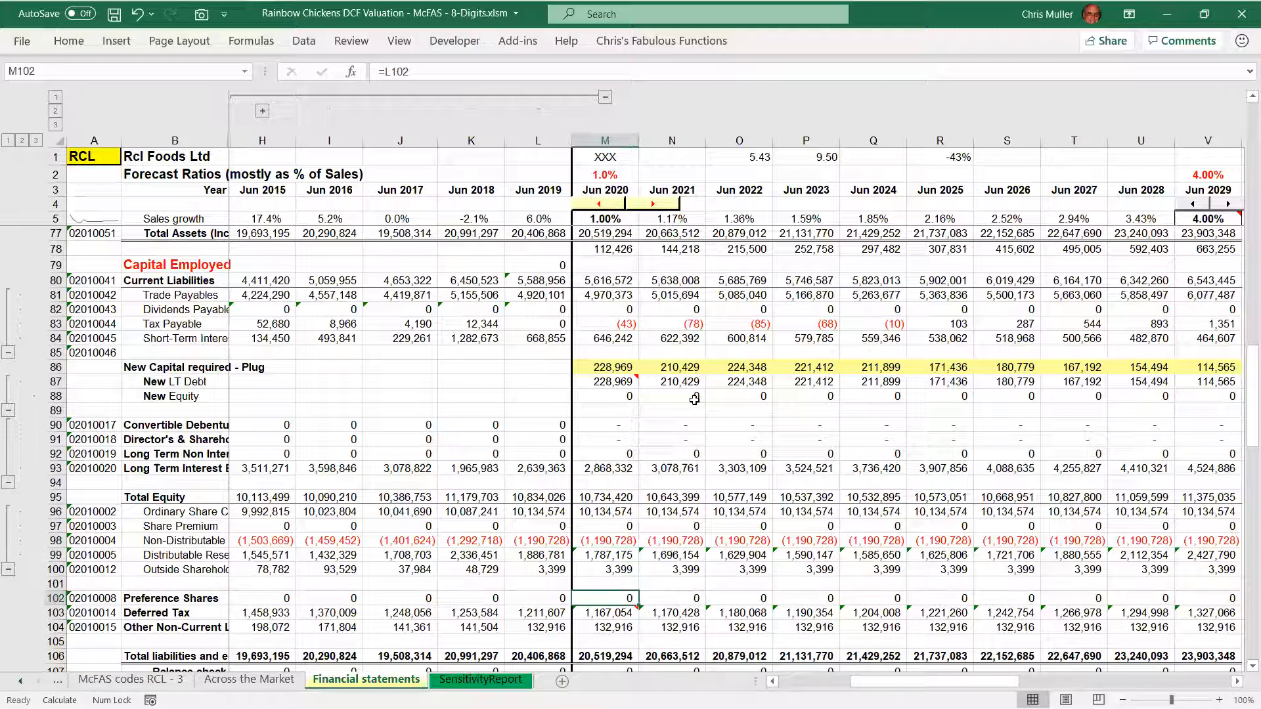
key(Down)
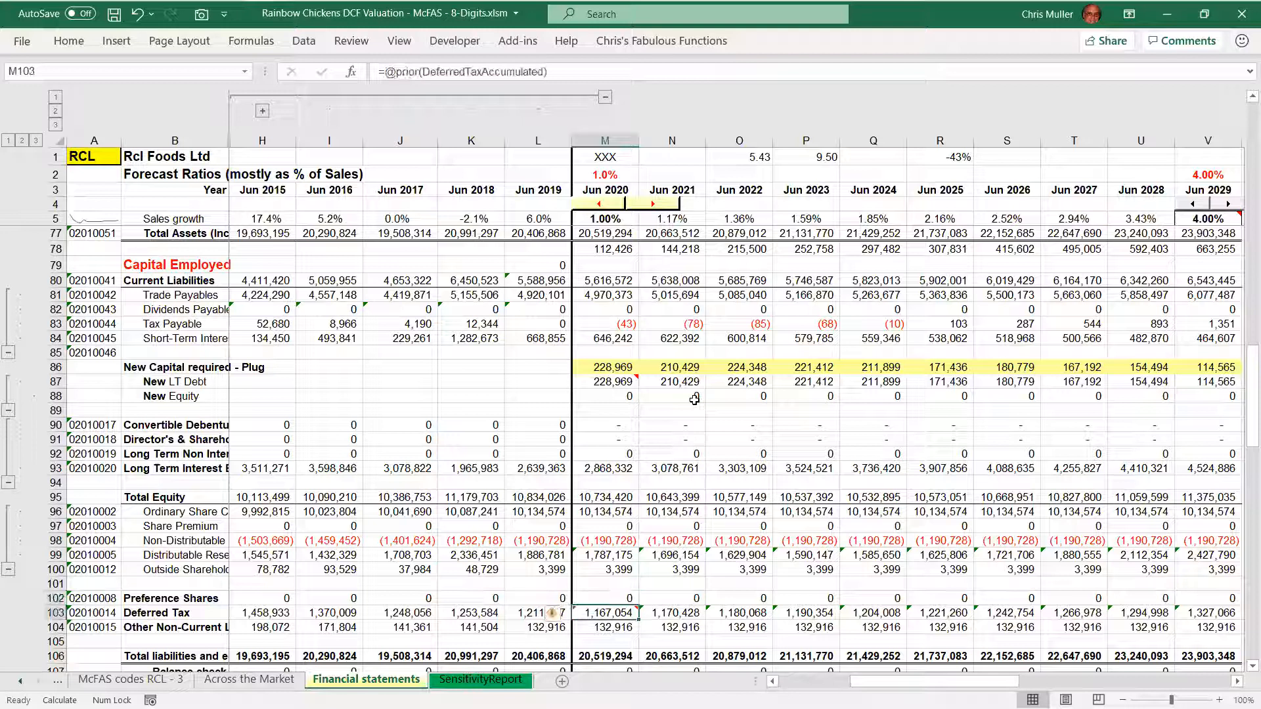
key(Down)
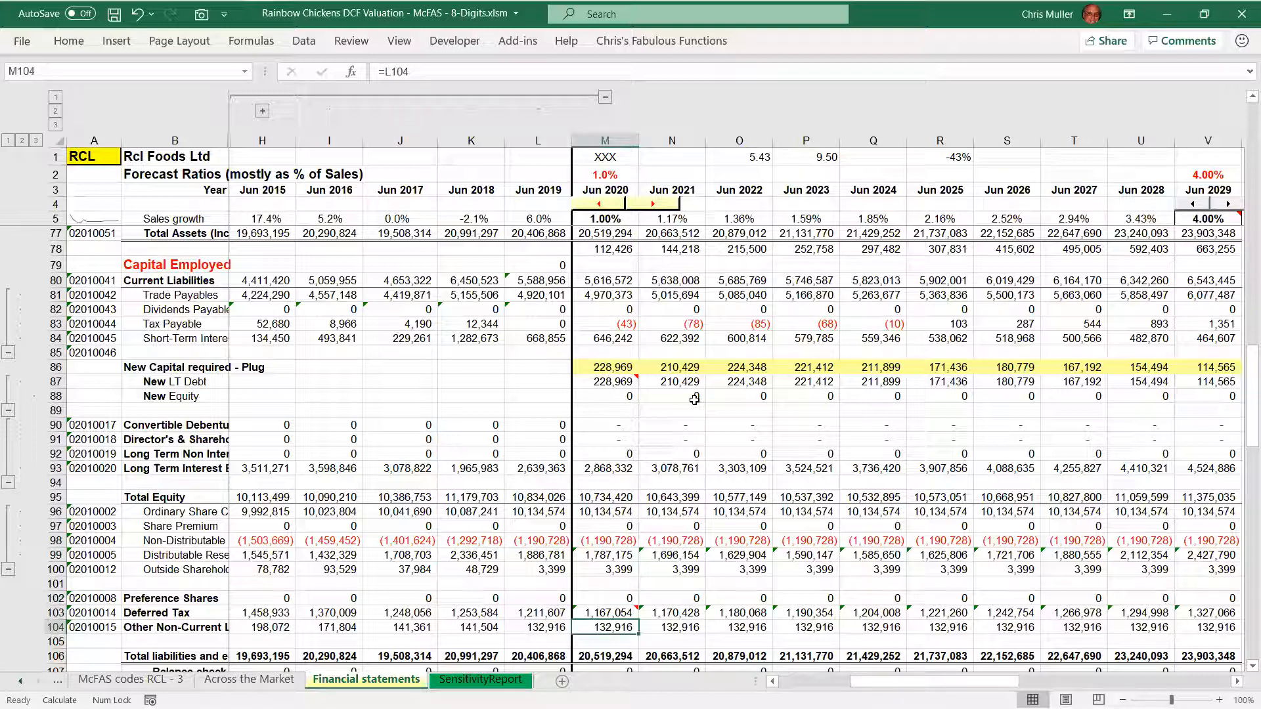
key(Up)
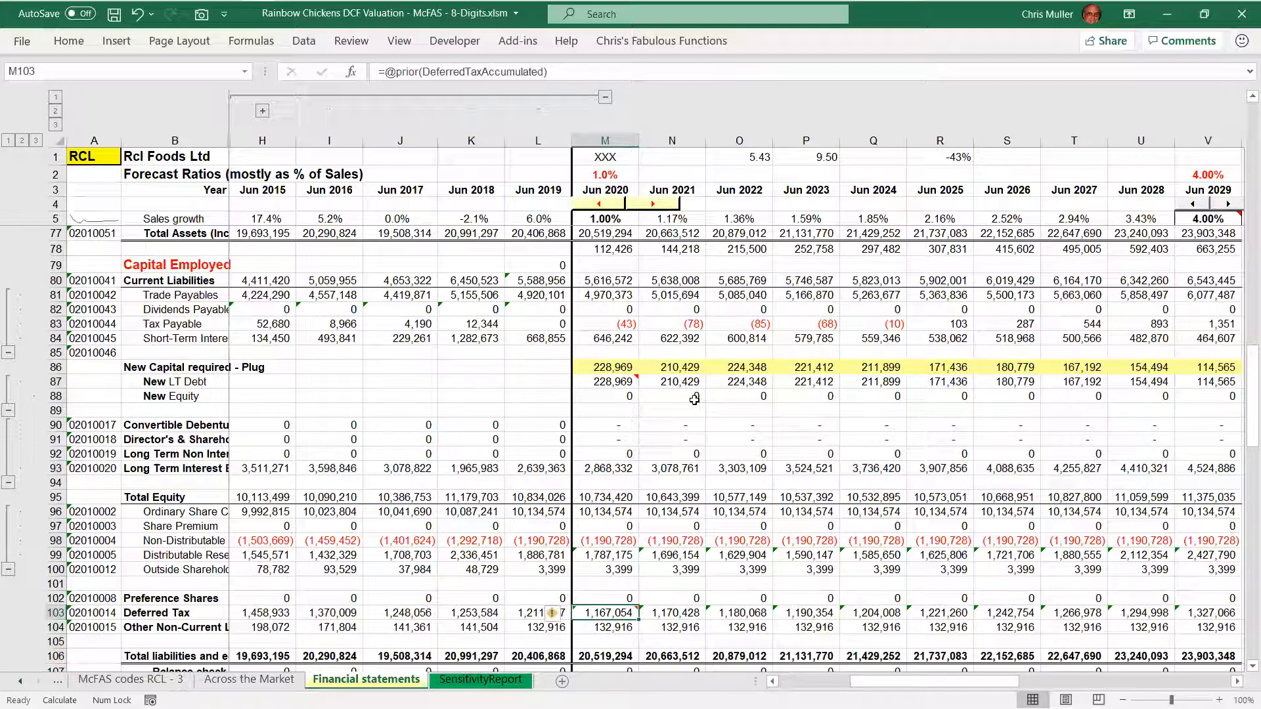
Inspect the full multi-line 2020 Deferred Tax formula within its cell, and close it unchanged
key(F2)
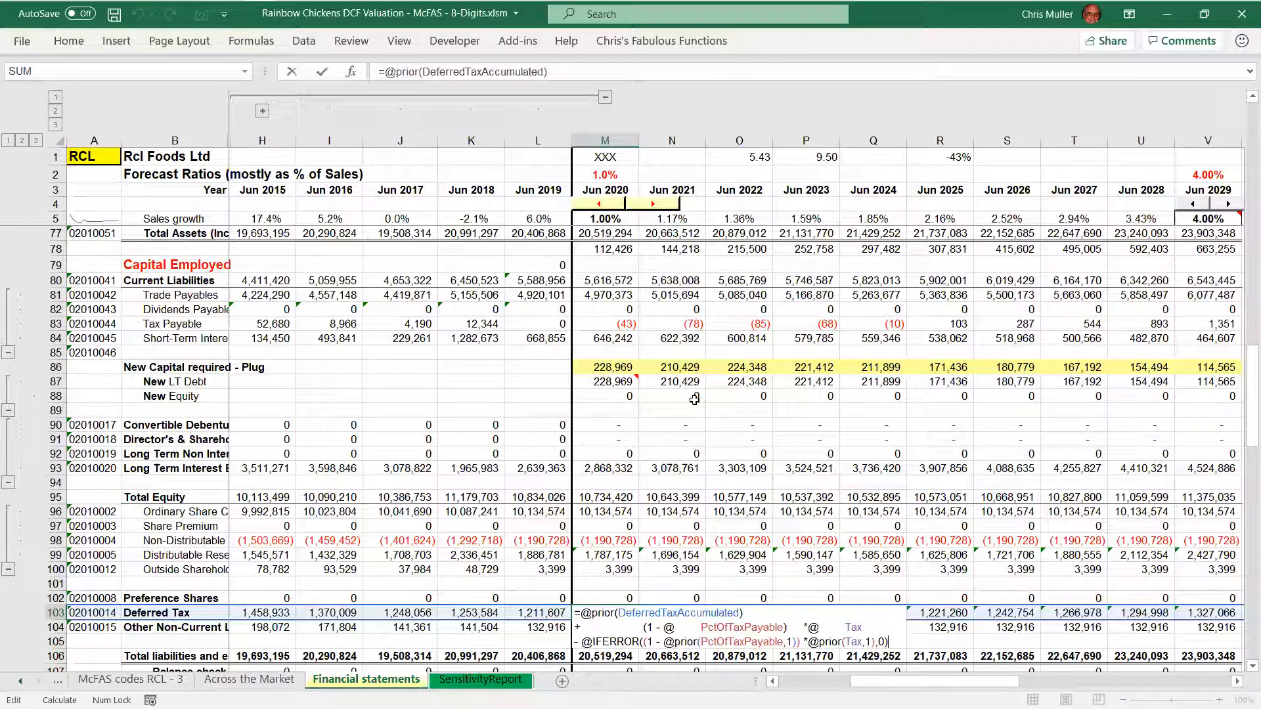
key(Escape)
scroll(694, 400, down, 4)
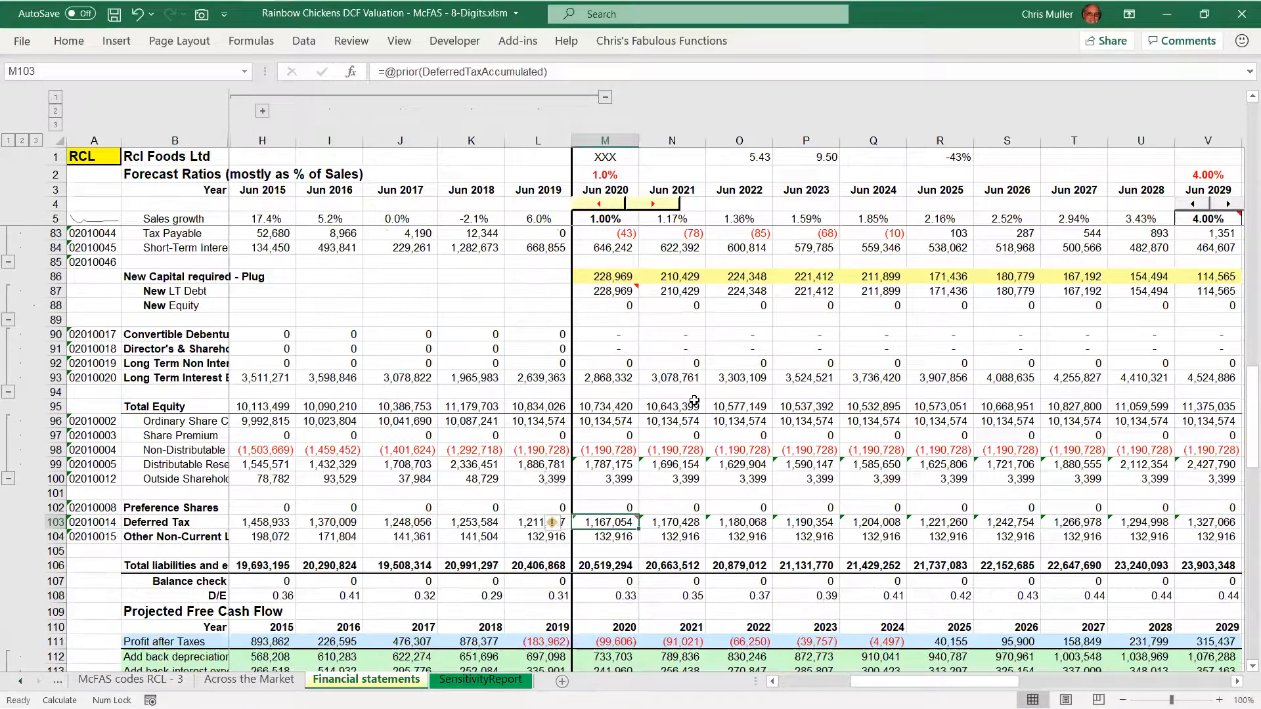
key(F2)
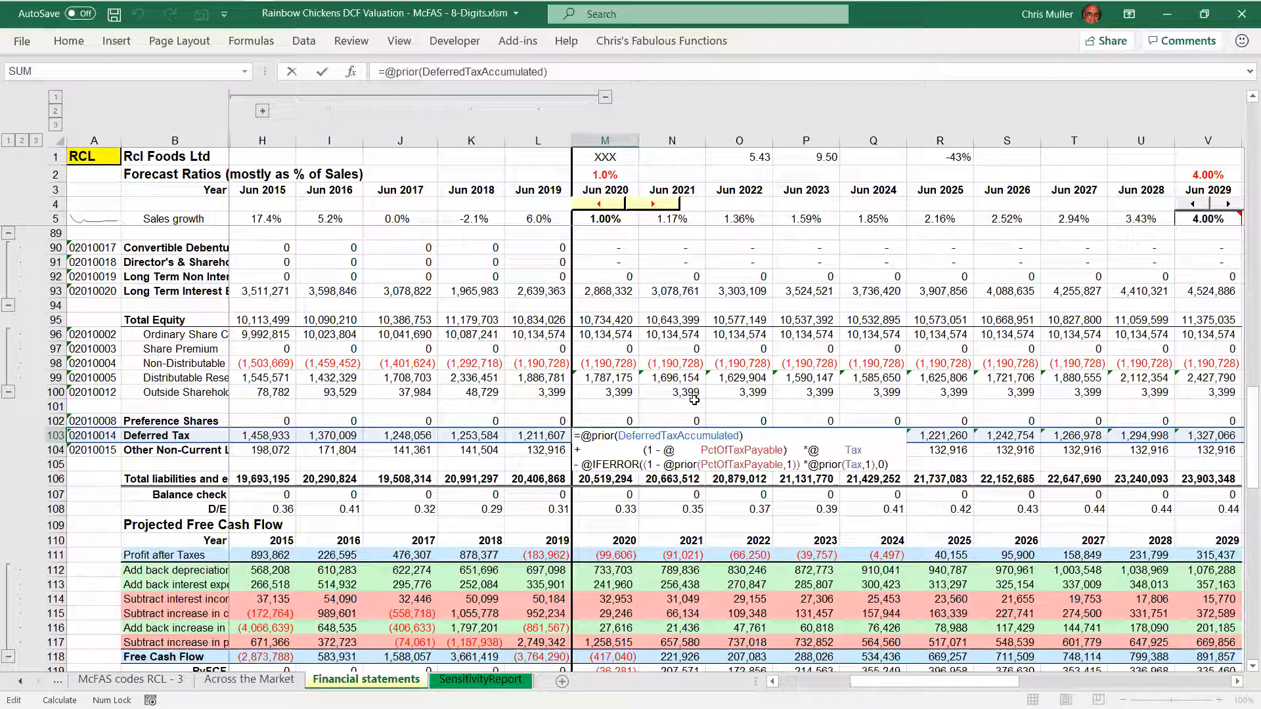
key(ctrl+Return)
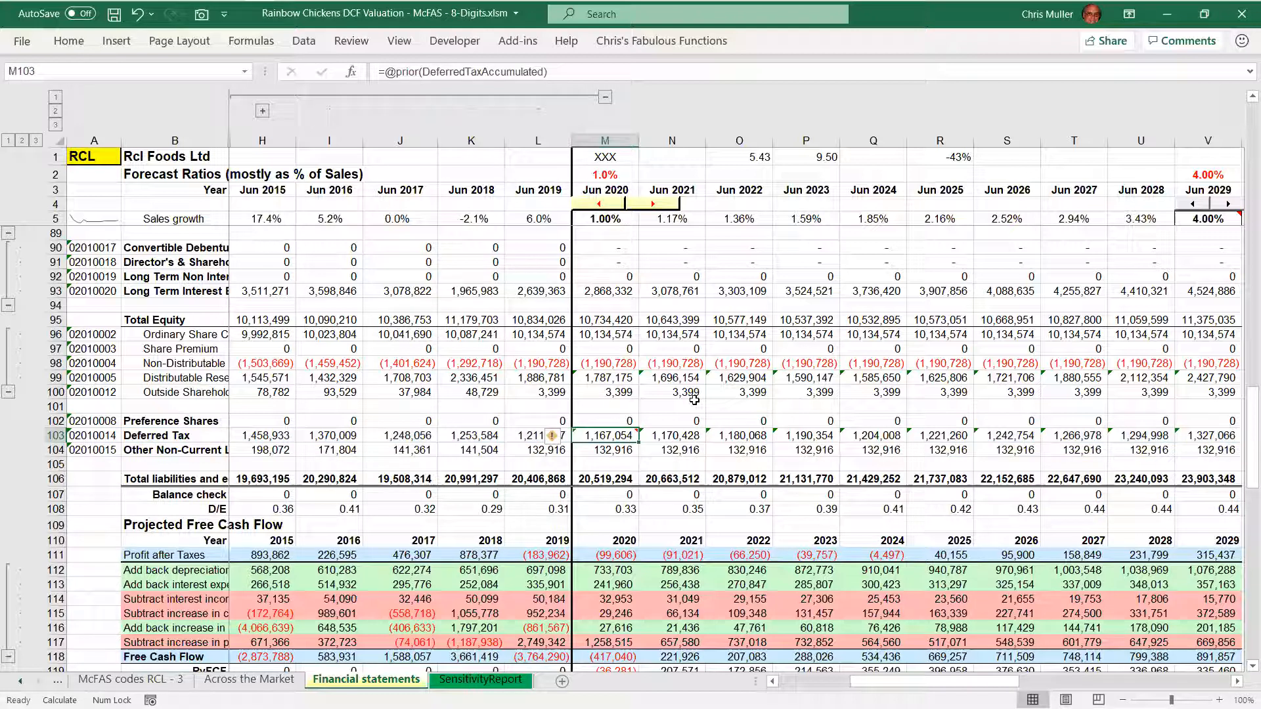
Expand the formula display and highlight the prior DeferredTaxAccumulated line of the 2020 Deferred Tax formula
key(ctrl+shift+u)
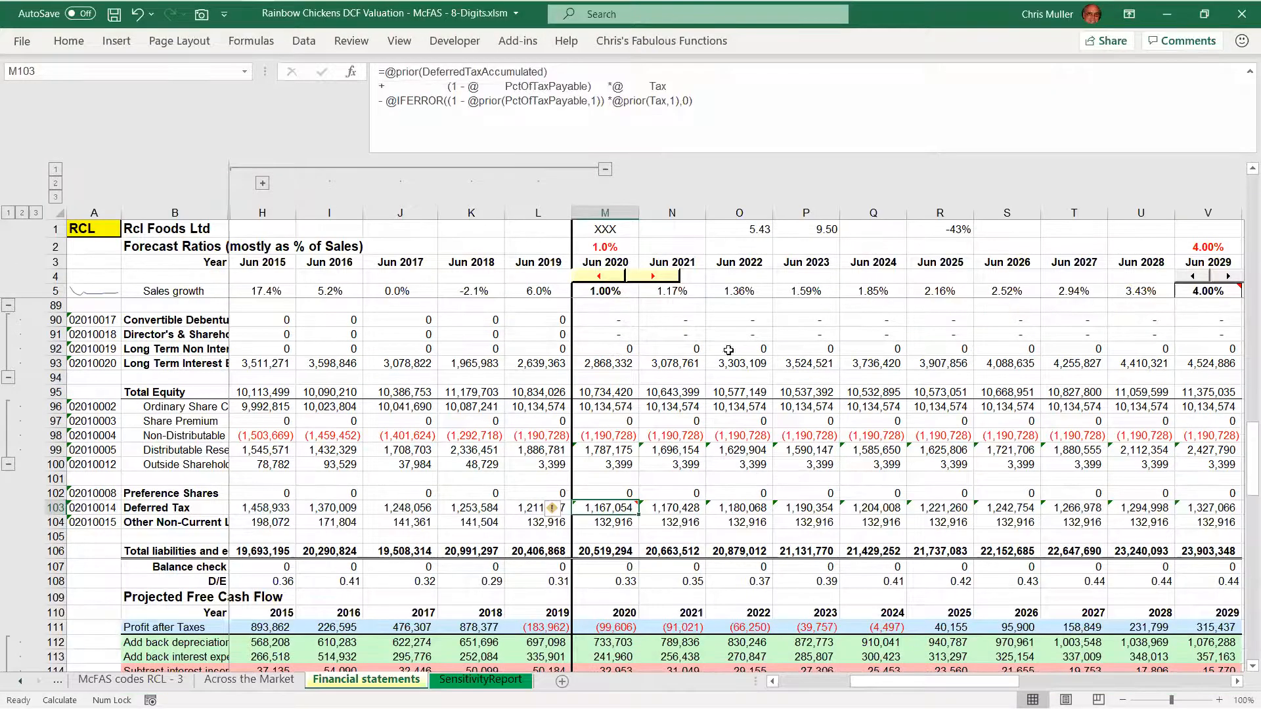
click(711, 69)
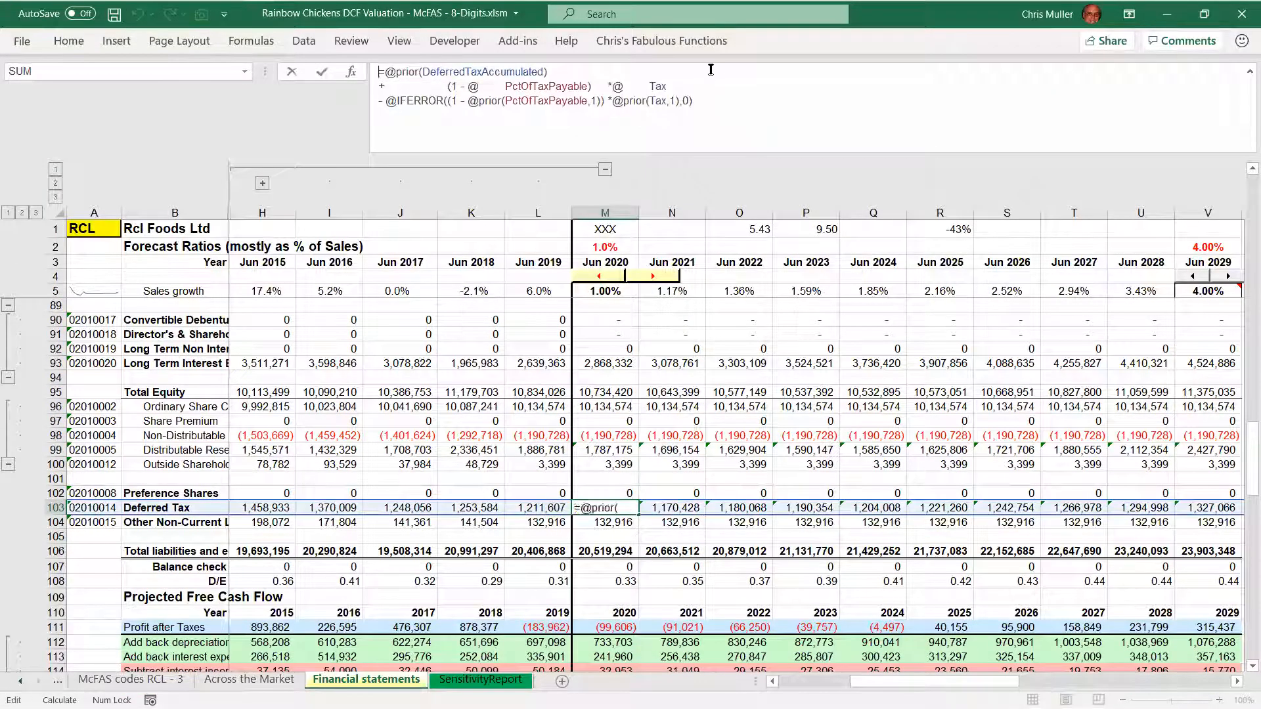
double_click(710, 70)
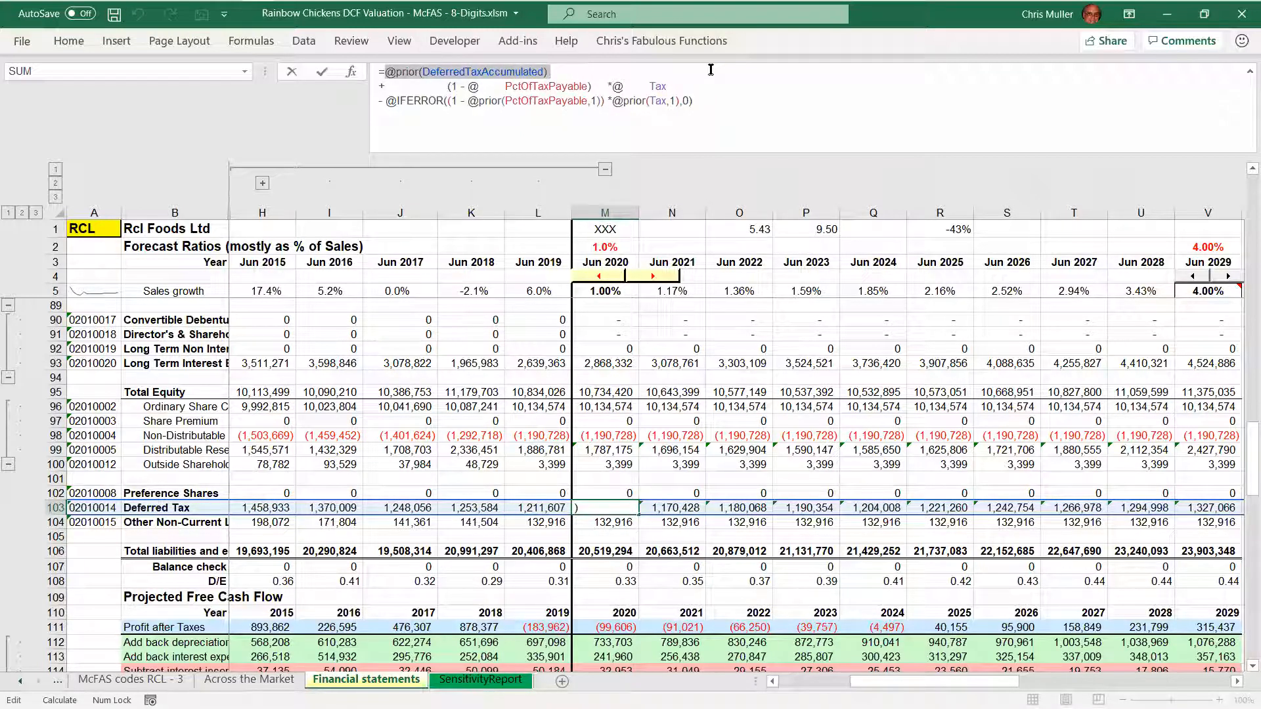
Highlight the current-year (1 - PctOfTaxPayable) * Tax line of the 2020 Deferred Tax formula
key(Right)
key(shift+Right)
key(shift+Right)
key(shift+Right)
key(shift+Right)
key(shift+Right)
key(shift+Right)
key(shift+Right)
key(shift+Right)
key(shift+Right)
key(shift+Right)
key(shift+Right)
key(shift+Right)
key(shift+Right)
key(shift+Right)
key(shift+Right)
key(shift+Right)
key(shift+Right)
key(shift+Right)
key(shift+Right)
key(shift+Right)
key(shift+Right)
key(shift+Right)
key(shift+Right)
key(shift+Right)
key(shift+Right)
key(shift+Right)
key(shift+Right)
key(shift+Right)
key(shift+Right)
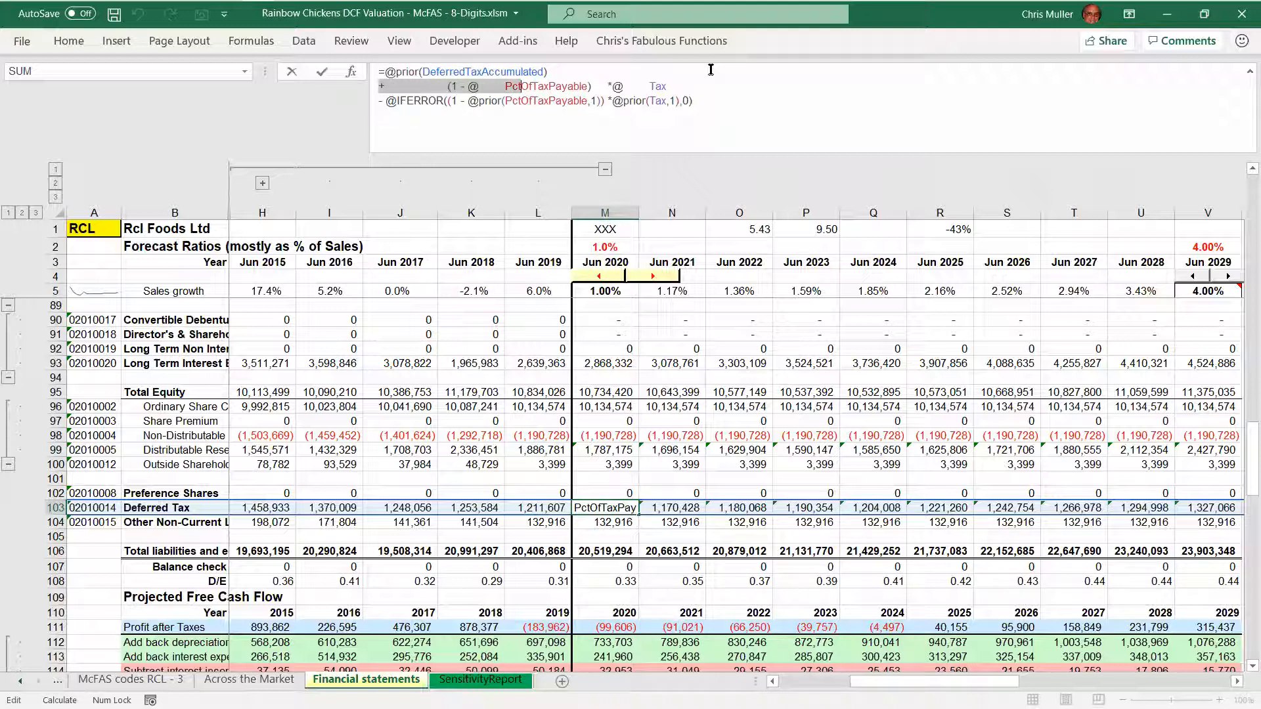
key(shift+Right)
key(shift+Right)
key(shift+Right)
key(shift+Right)
key(shift+Right)
key(shift+Right)
key(shift+Right)
key(shift+Right)
key(shift+Right)
key(shift+Right)
key(shift+Right)
key(shift+Right)
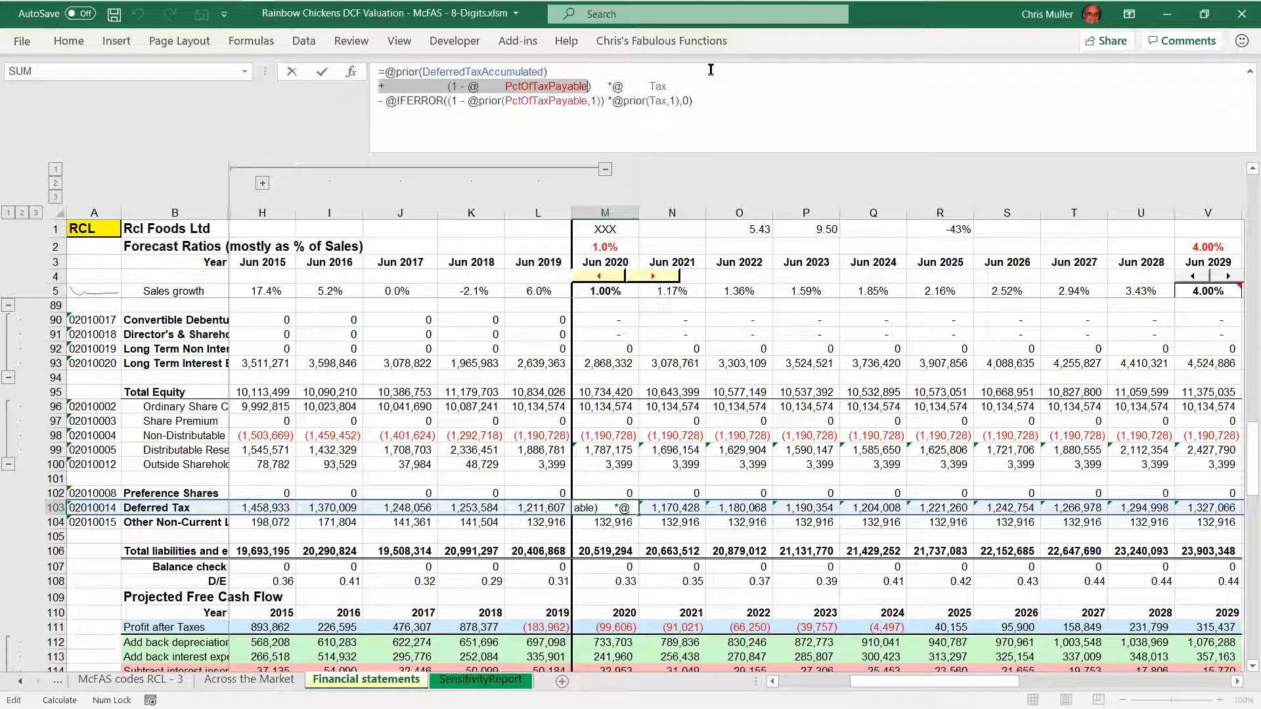
key(shift+Right)
key(shift+Right)
key(shift+Right)
key(shift+Right)
key(shift+Right)
key(shift+Right)
key(shift+Right)
key(shift+Right)
key(shift+Right)
key(shift+Right)
key(shift+Right)
key(shift+Right)
key(shift+Right)
key(shift+Right)
key(shift+Right)
key(shift+Right)
key(shift+Right)
key(shift+Right)
key(shift+Right)
key(shift+Right)
key(shift+Right)
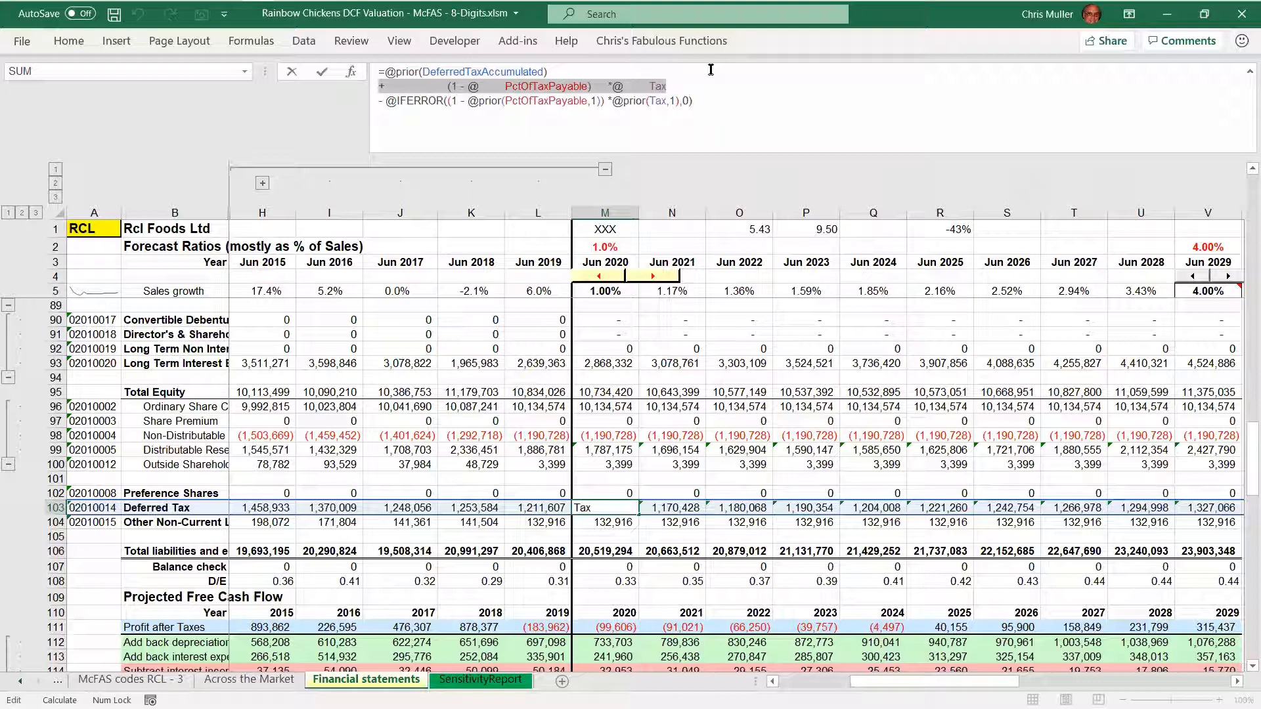
Highlight the IFERROR line of the 2020 Deferred Tax formula as far as the prior PctOfTaxPayable term
key(Right)
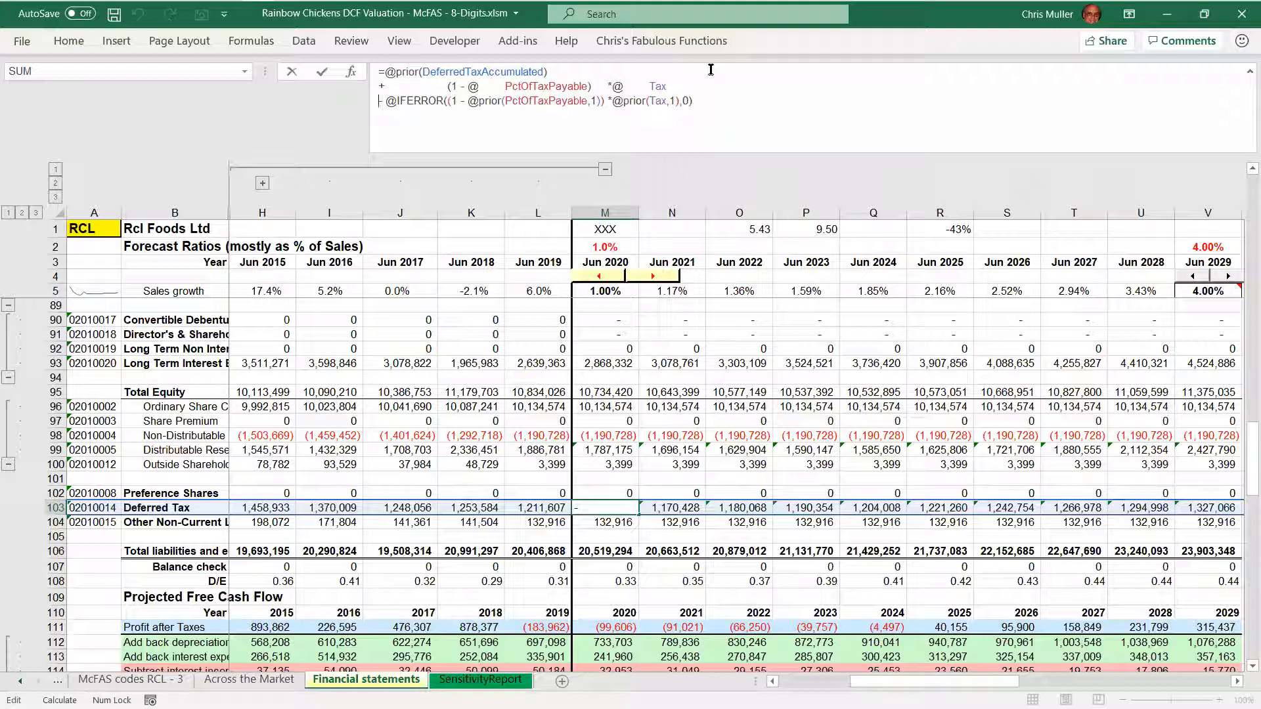
key(shift+Right)
key(shift+Right)
key(shift+Right)
key(shift+Right)
key(shift+Right)
key(shift+Right)
key(shift+Right)
key(shift+Right)
key(shift+Right)
key(shift+Right)
key(shift+Right)
key(shift+Right)
key(shift+Right)
key(shift+Right)
key(shift+Right)
key(shift+Right)
key(shift+Right)
key(shift+Right)
key(shift+Right)
key(shift+Right)
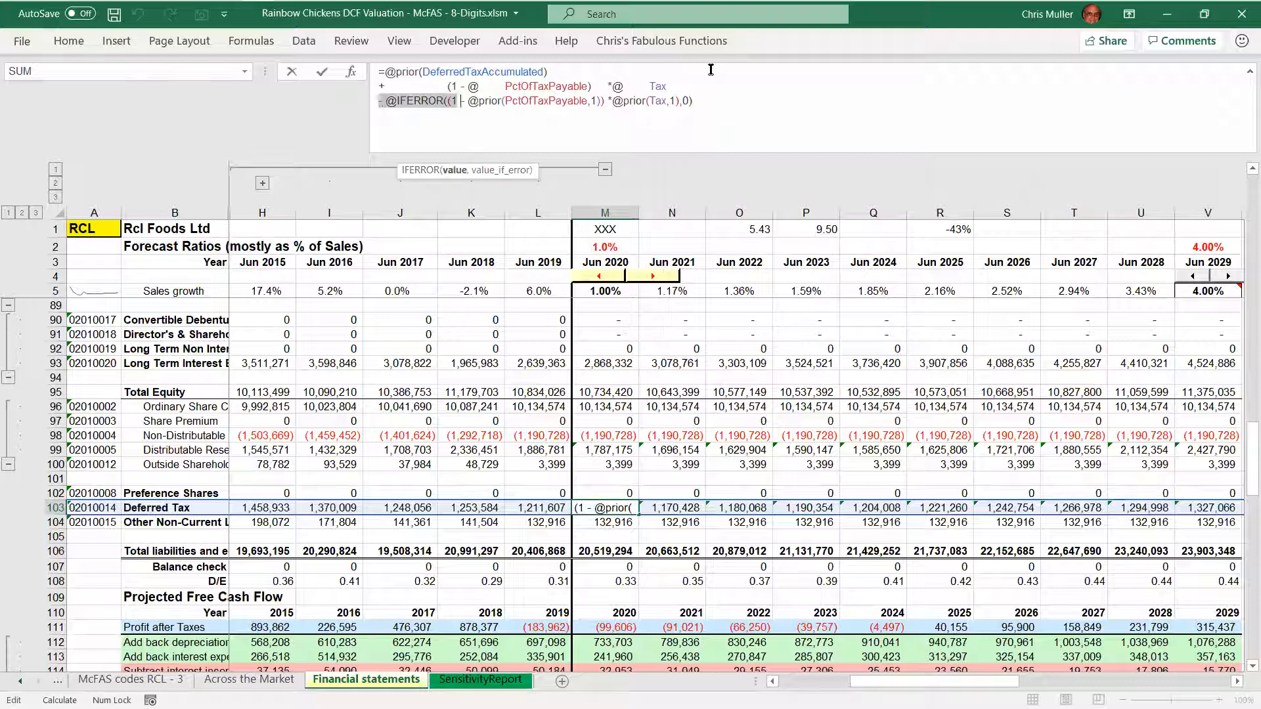
key(shift+Right)
key(shift+Right)
key(shift+Right)
key(shift+Right)
key(shift+Right)
key(shift+Right)
key(shift+Right)
key(shift+Right)
key(shift+Right)
key(shift+Right)
key(shift+Right)
key(shift+Right)
key(shift+Right)
key(shift+Right)
key(shift+Right)
key(shift+Right)
key(shift+Right)
key(shift+Right)
key(shift+Right)
key(Right)
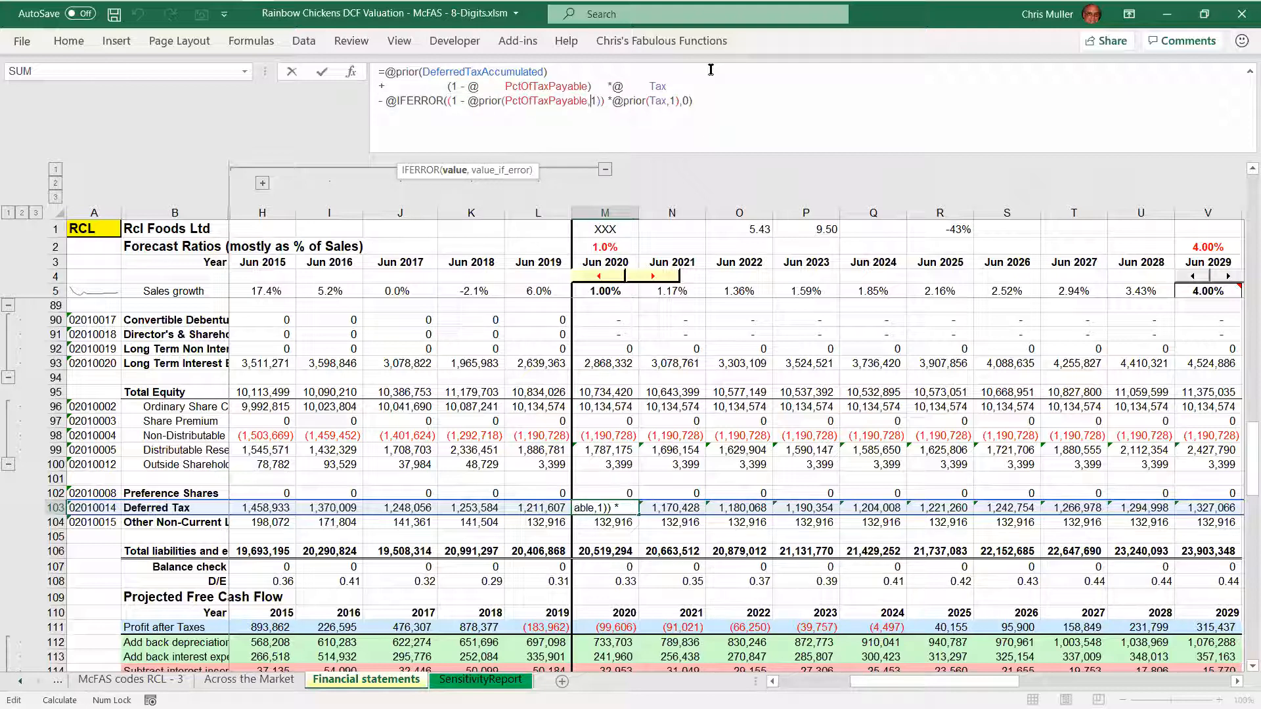
key(shift+Right)
Highlight the current-year tax line and the whole IFERROR line of the 2020 Deferred Tax formula, and close it unchanged
key(Up)
key(Home)
key(shift+Down)
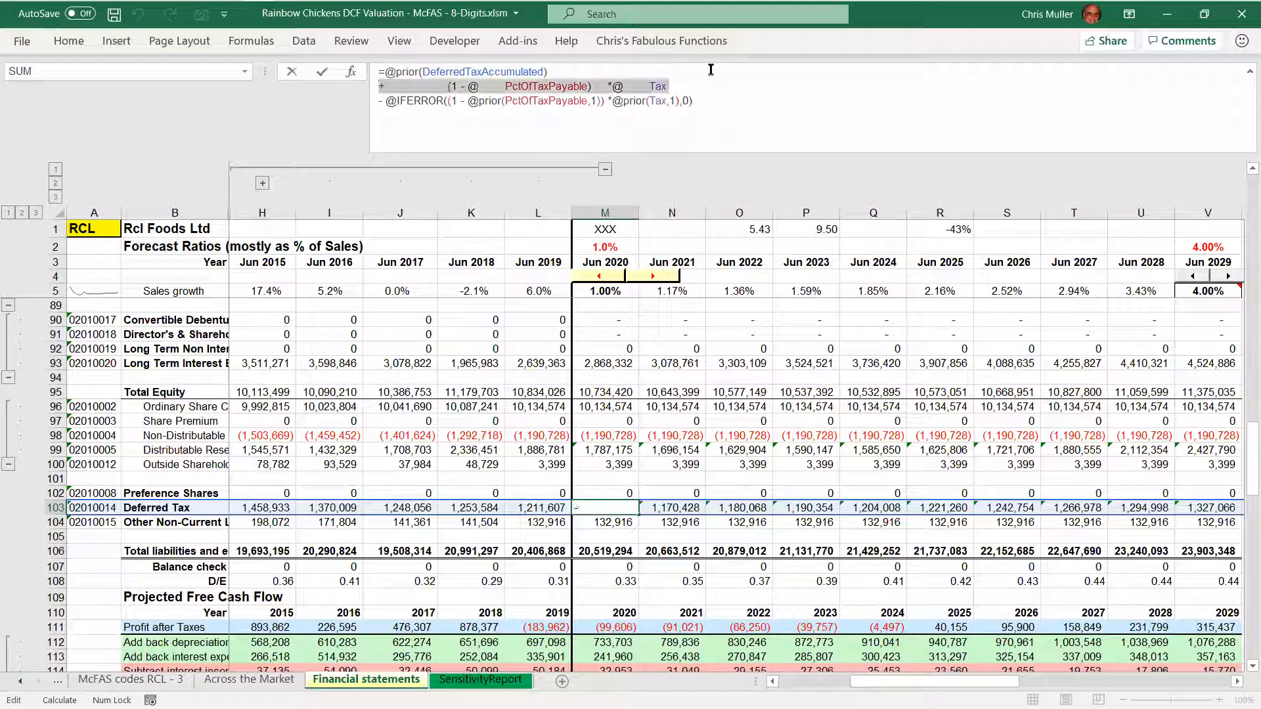
key(Down)
key(shift+End)
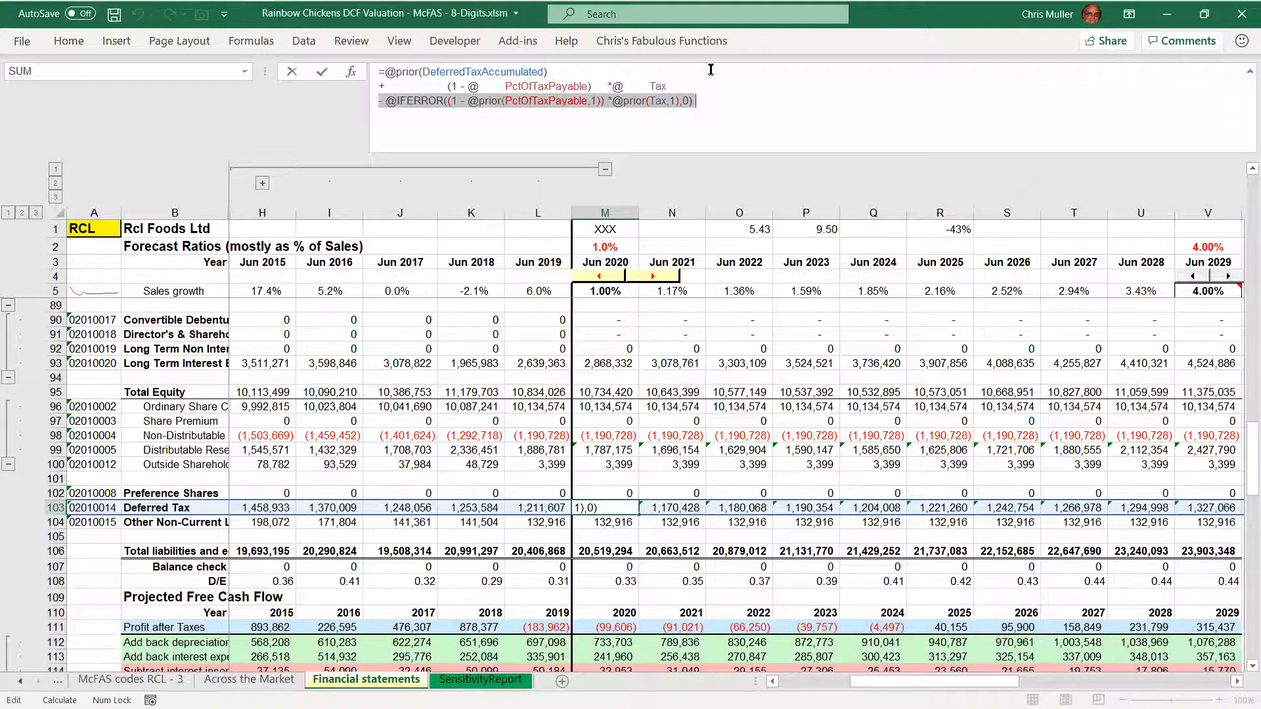
key(ctrl+Return)
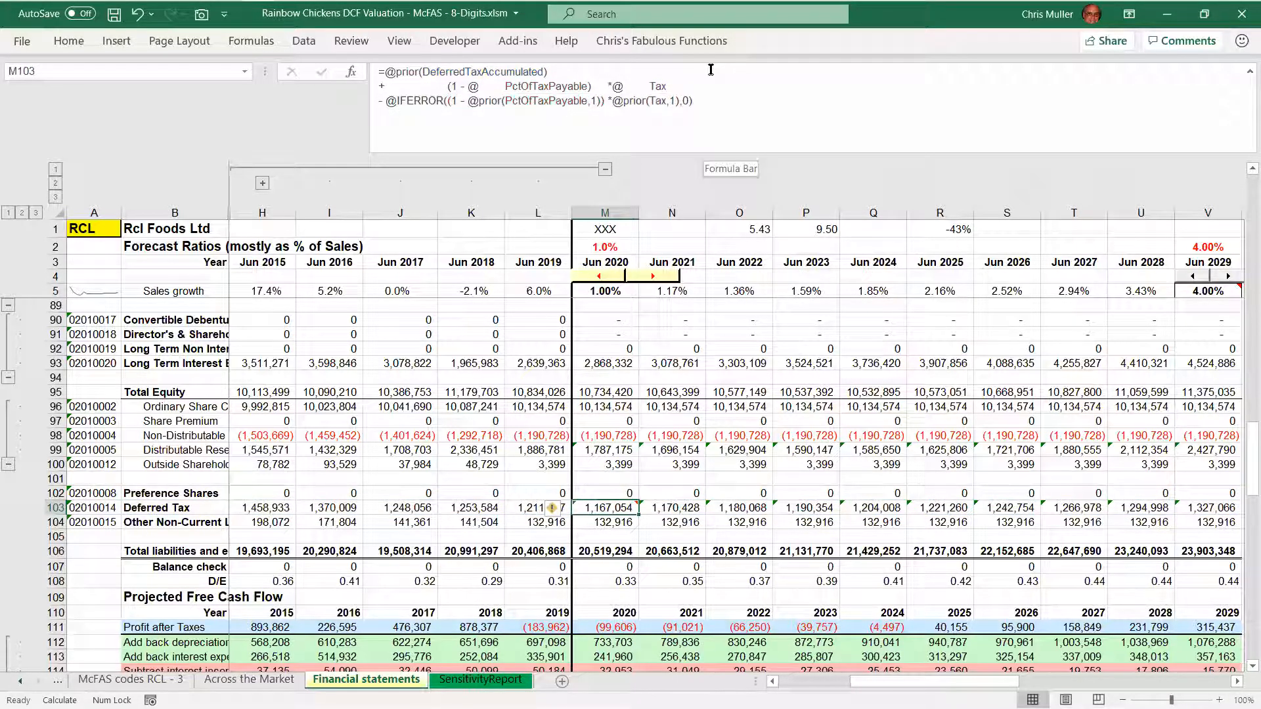
Check the 2021 Deferred Tax formula, and the 2020 Other Non-Current Liabilities and total liabilities and equity formulas
key(Right)
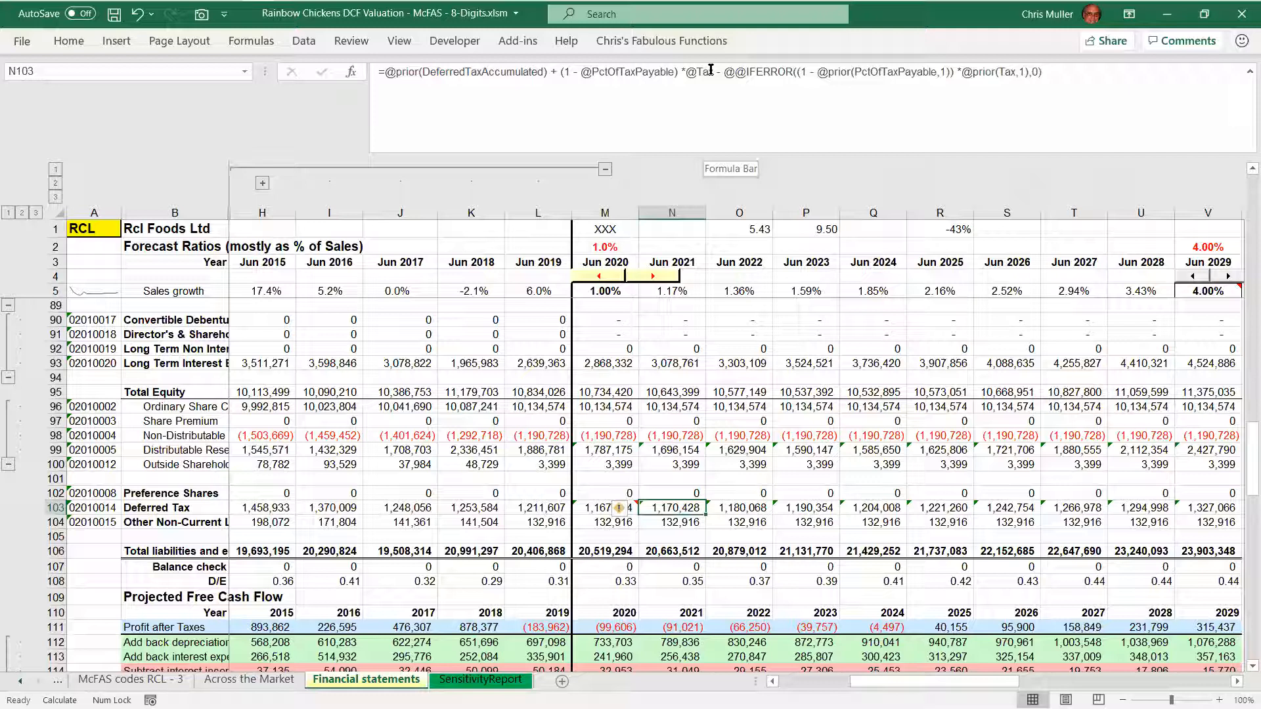
key(Left)
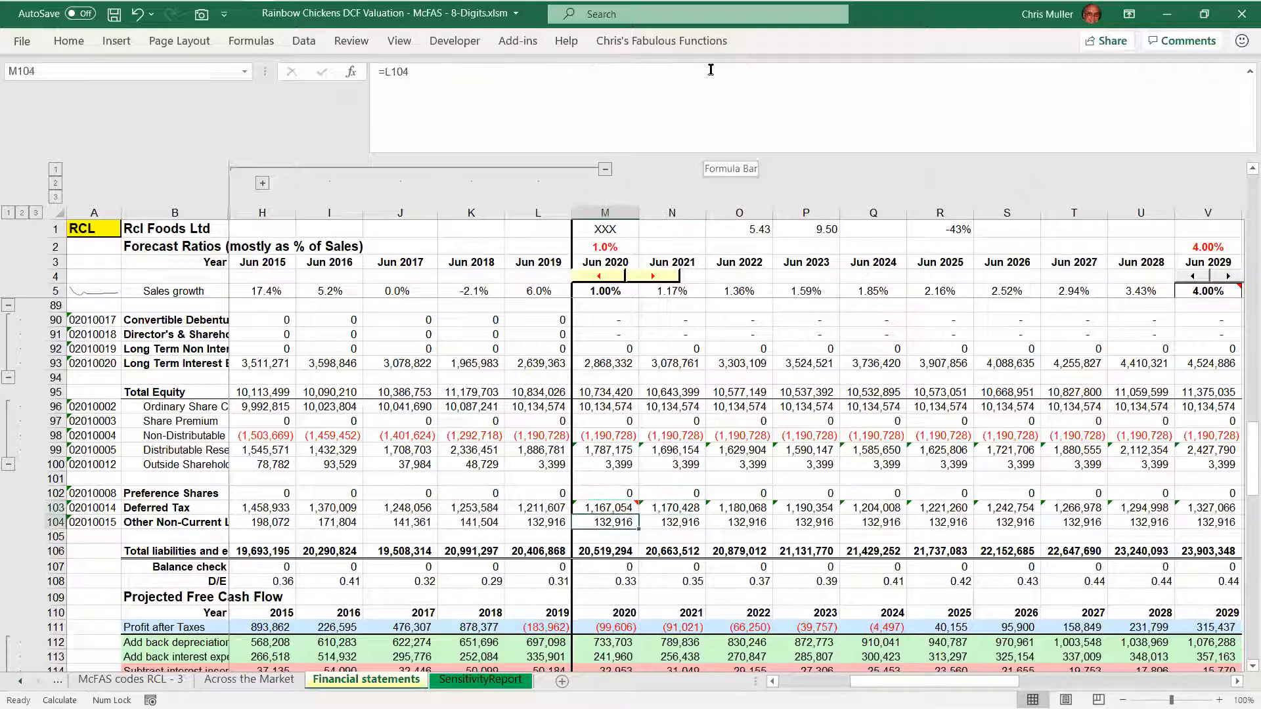
key(Down)
key(Down)
key(Down)
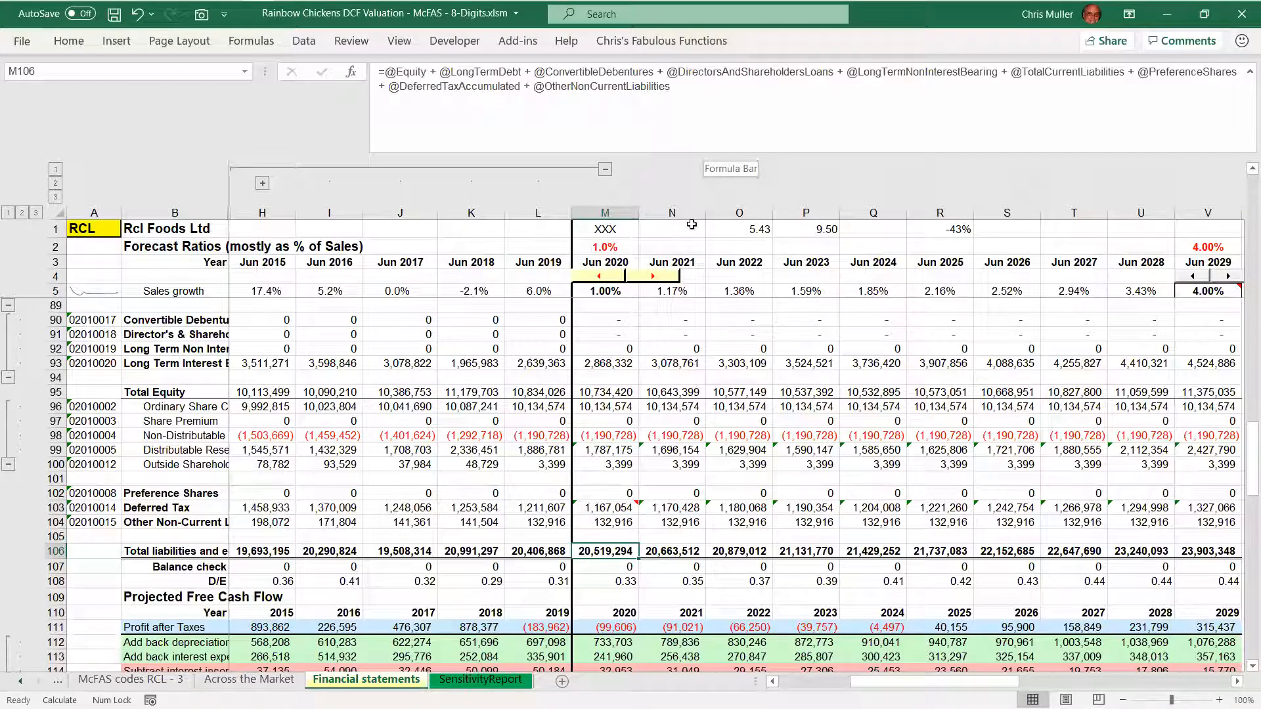
Collapse the formula display, trace the rows referenced by the 2020 total liabilities and equity formula, and close it unchanged
scroll(736, 511, up, 1)
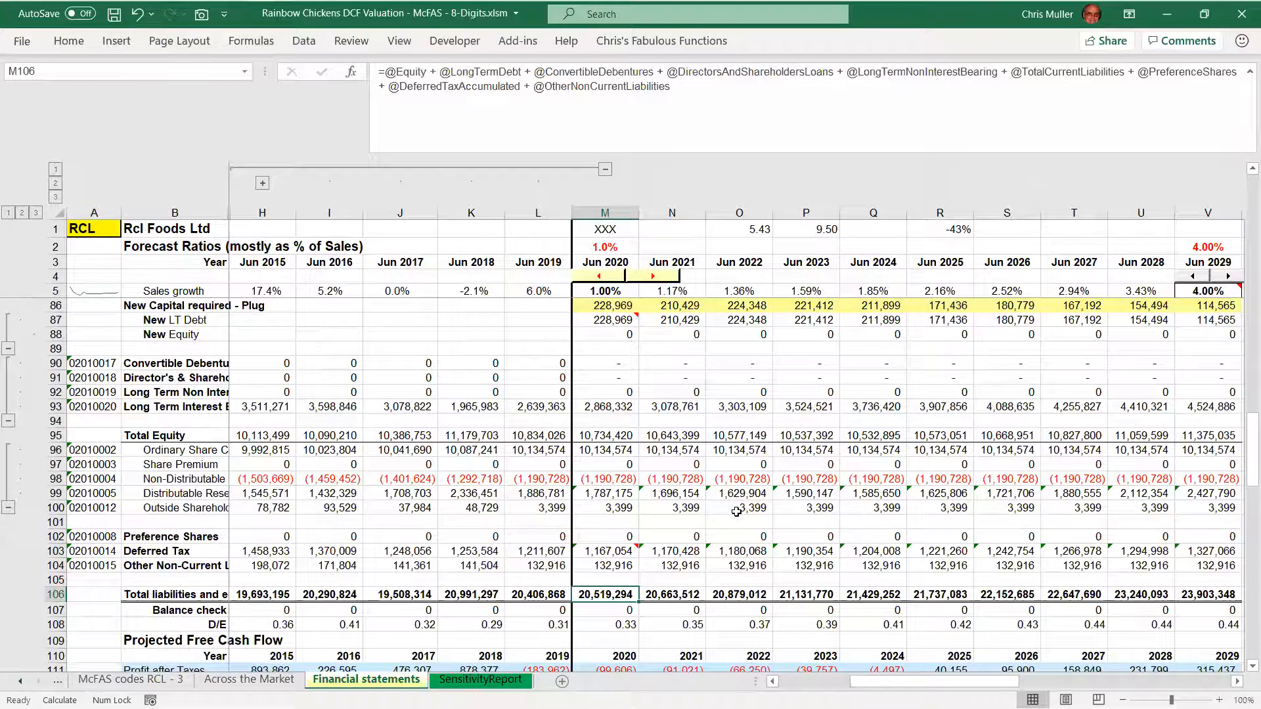
key(ctrl+shift+u)
scroll(736, 511, up, 3)
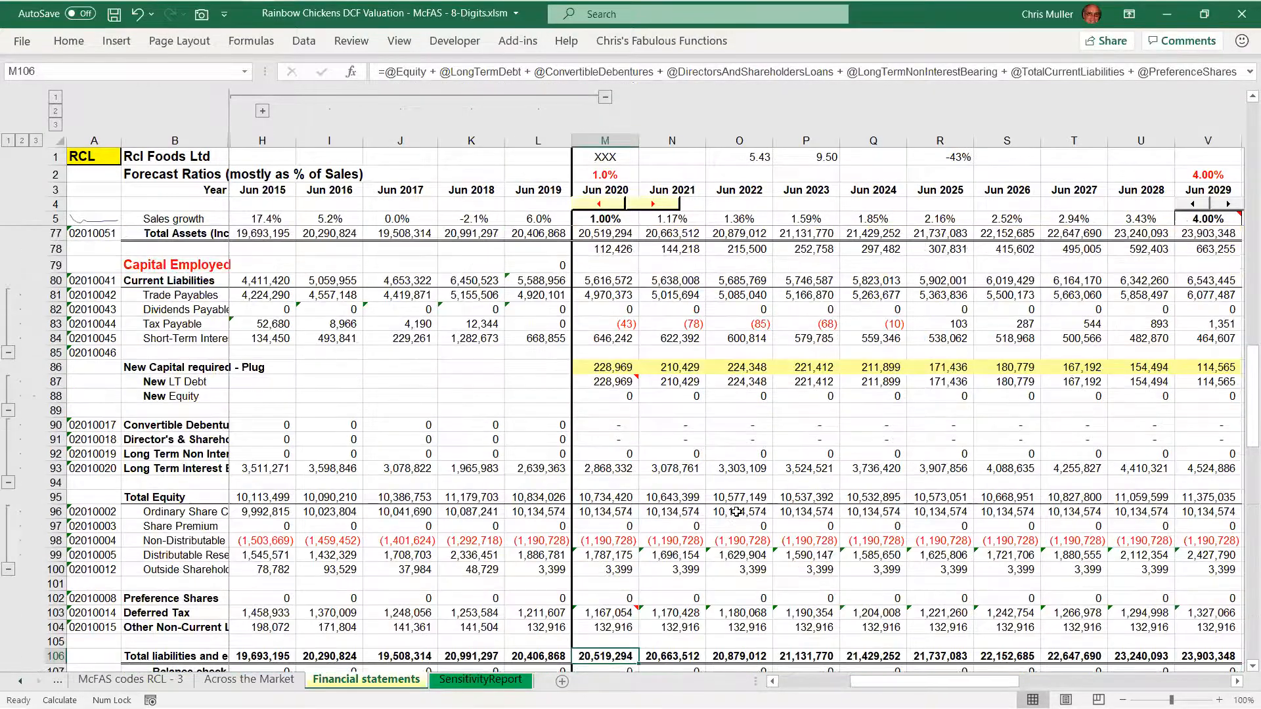
key(F2)
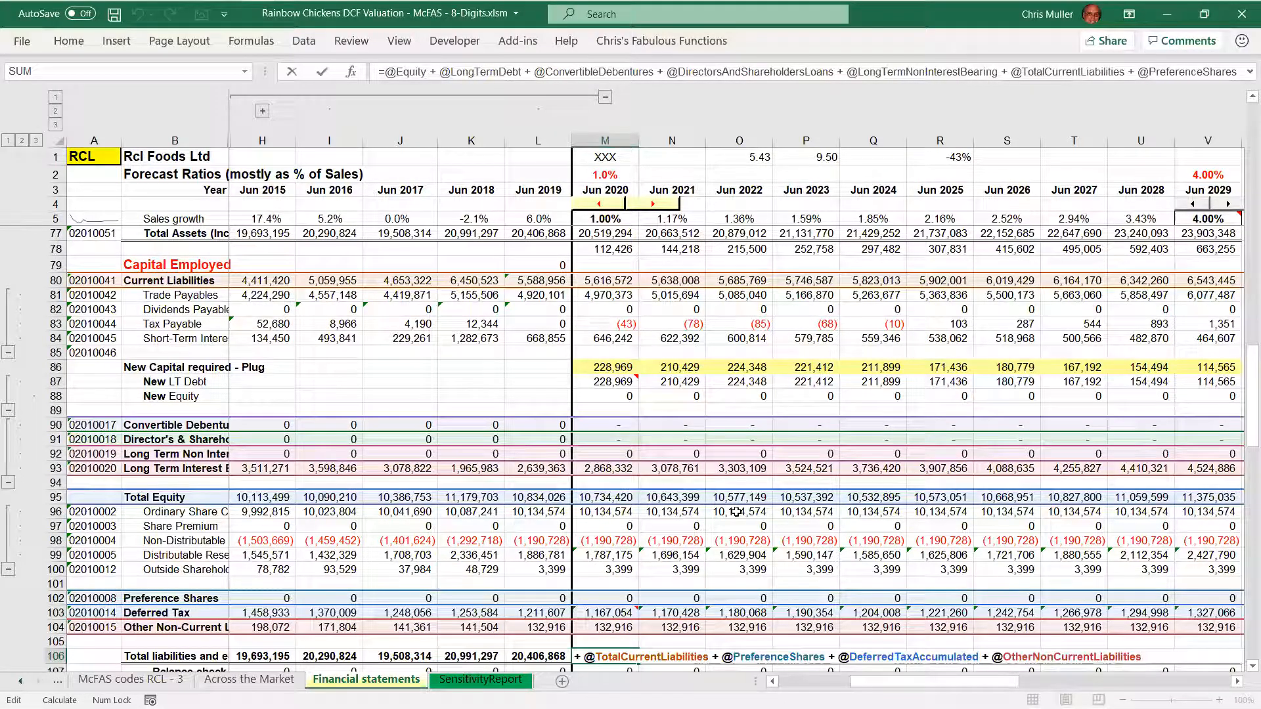
key(ctrl+Return)
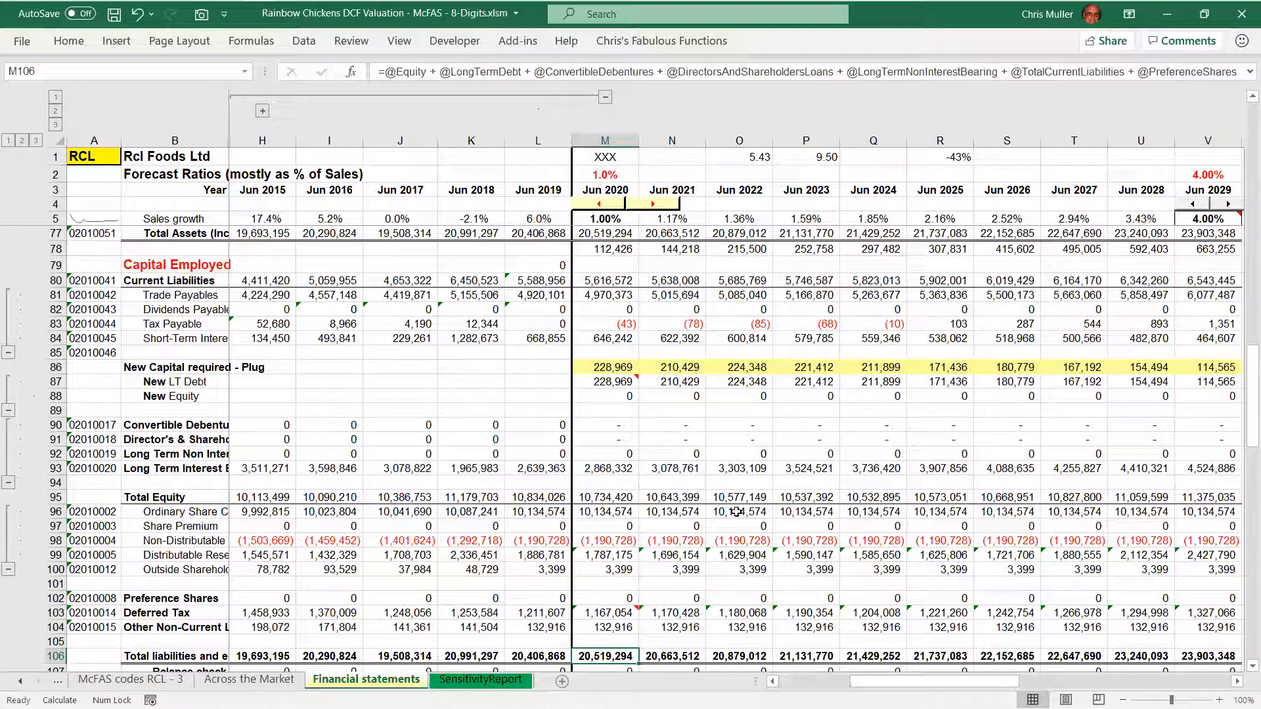
Highlight the 2020 total liabilities and equity formula term by term, from Equity through OtherNonCurrentLiabilities
scroll(736, 512, down, 2)
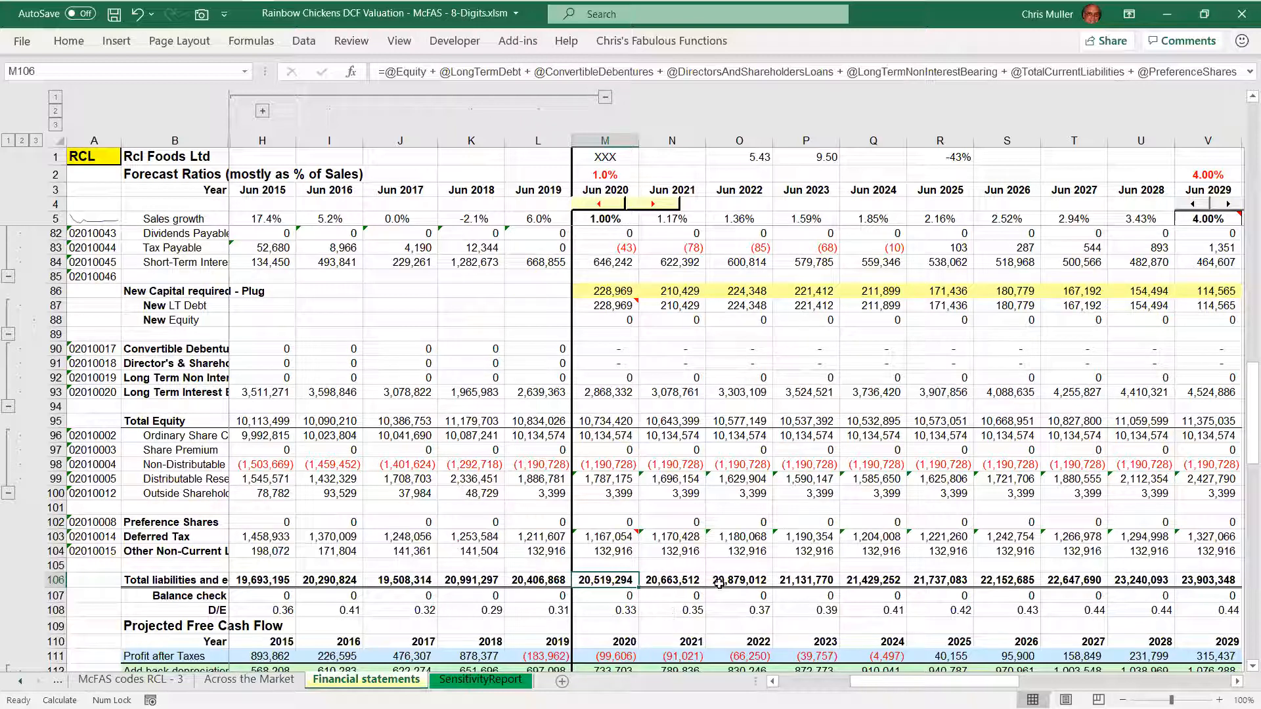
key(F2)
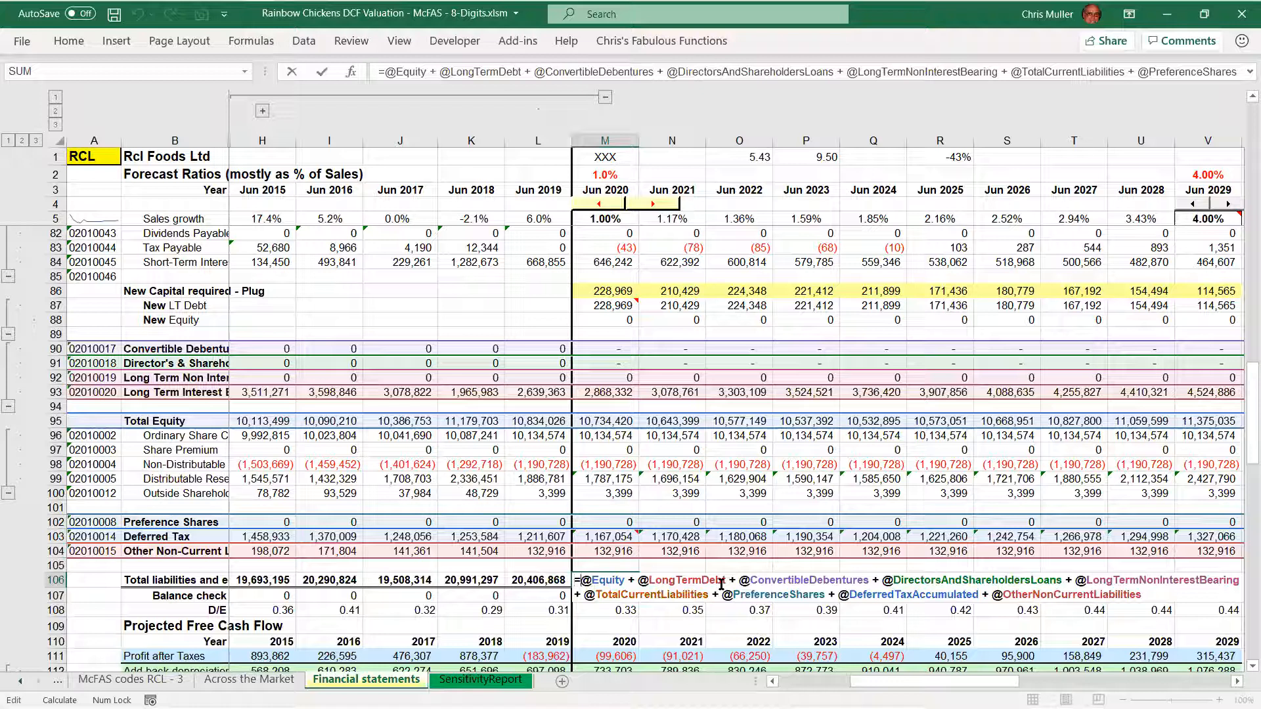
key(shift+Right)
key(shift+Right)
key(shift+Right)
key(shift+Right)
key(shift+Right)
key(shift+Right)
key(shift+Right)
key(shift+Right)
key(shift+Right)
key(shift+Right)
key(shift+Right)
key(shift+Right)
key(shift+Right)
key(shift+Right)
key(shift+Right)
key(shift+Right)
key(shift+Right)
key(shift+Right)
key(shift+Right)
key(shift+Right)
key(shift+Right)
key(shift+Right)
key(shift+Right)
key(shift+Right)
key(shift+Right)
key(shift+Right)
key(shift+Right)
key(shift+Right)
key(shift+Right)
key(shift+Right)
key(shift+Right)
key(shift+Right)
key(shift+Right)
key(shift+Right)
key(shift+Right)
key(shift+Right)
key(shift+Right)
key(shift+Right)
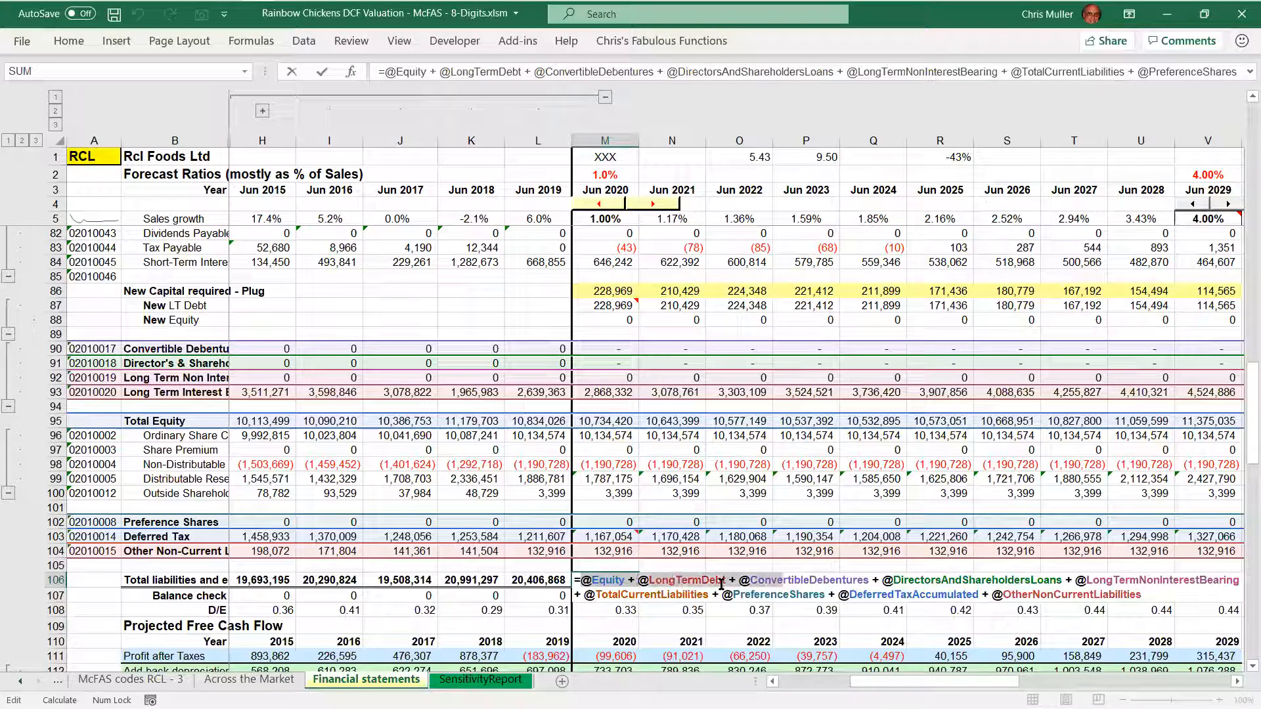
key(shift+Right)
key(shift+Right)
key(shift+Right)
key(shift+Right)
key(shift+Right)
key(shift+Right)
key(shift+Right)
key(shift+Right)
key(shift+Right)
key(shift+Right)
key(shift+Right)
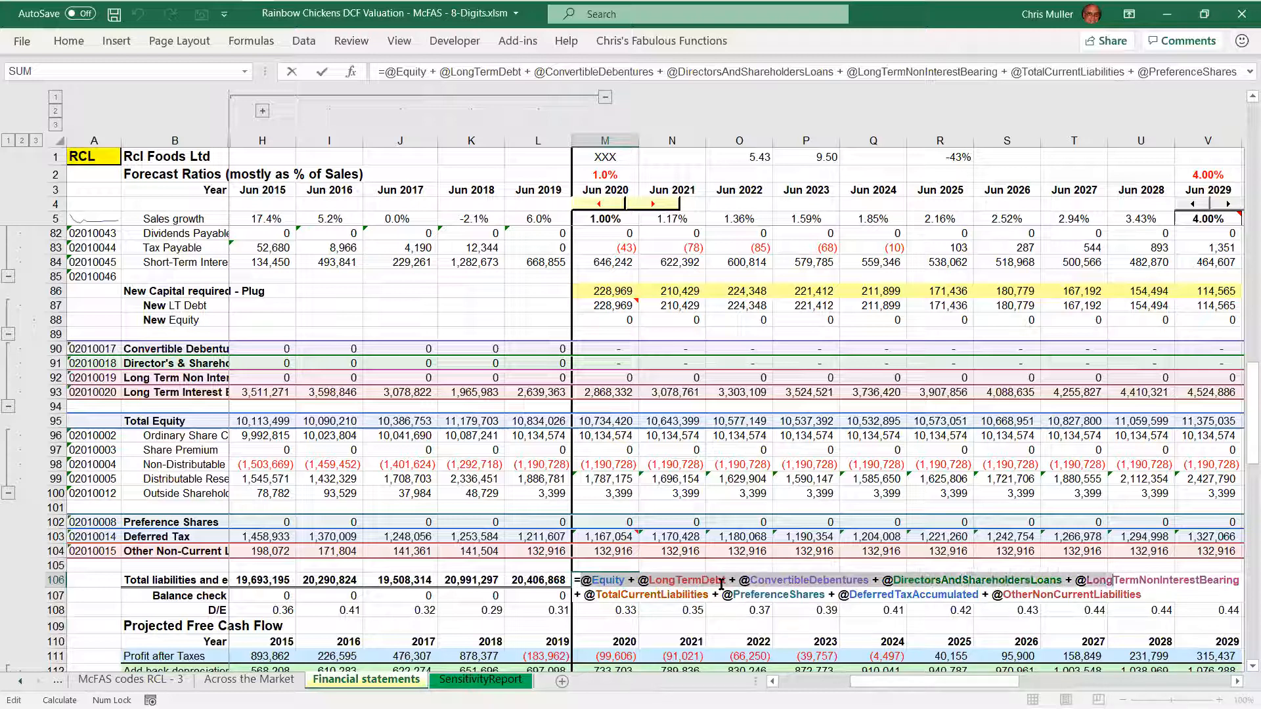
key(shift+Right)
key(shift+Right)
key(shift+Right)
key(shift+Right)
key(shift+Right)
key(shift+Right)
key(shift+Right)
key(shift+Right)
key(shift+Right)
key(shift+Right)
key(shift+Right)
key(shift+Right)
key(shift+Right)
key(shift+Right)
key(shift+Right)
key(shift+Right)
key(shift+Right)
key(shift+Right)
key(shift+Right)
key(shift+Right)
key(shift+Right)
key(shift+Right)
key(shift+Right)
key(shift+Right)
key(shift+Right)
key(shift+Right)
key(shift+Right)
key(shift+Right)
key(shift+Right)
key(shift+Right)
key(shift+Right)
key(shift+Right)
key(shift+Right)
key(shift+Right)
key(shift+Right)
key(shift+Right)
key(shift+Right)
key(shift+Right)
key(shift+Right)
key(shift+Right)
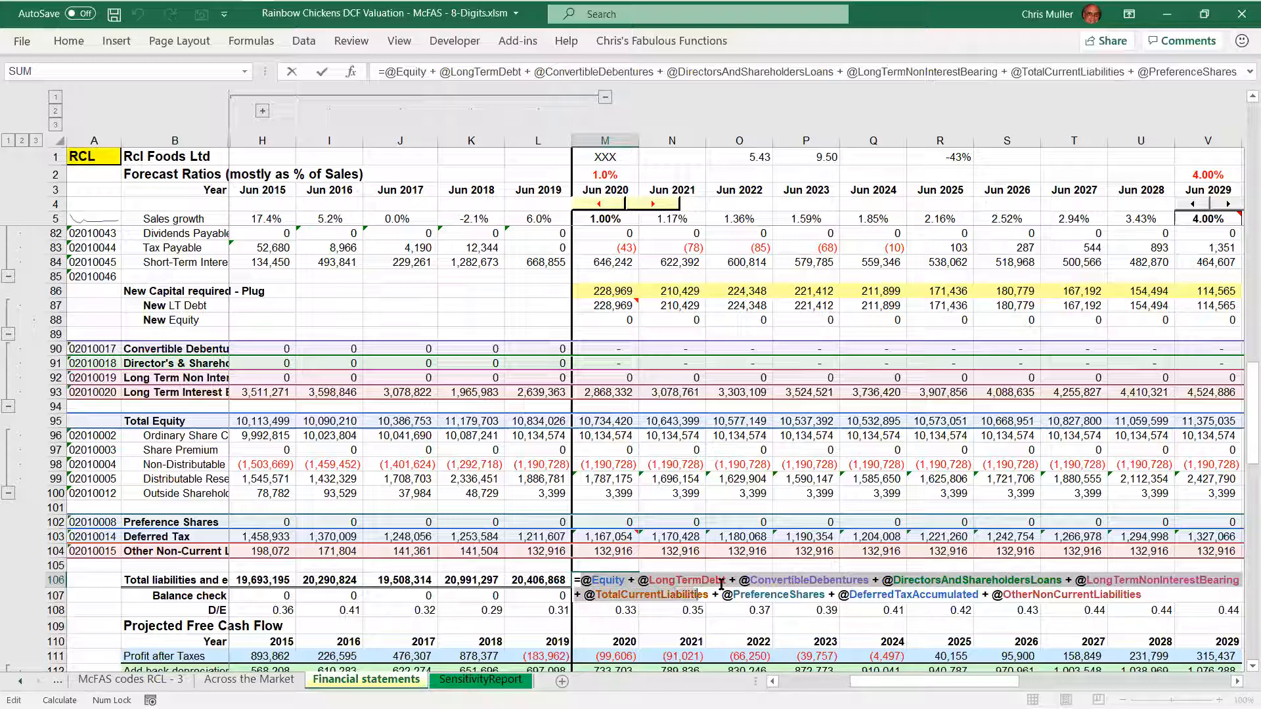
key(shift+Right)
key(shift+Right)
key(shift+Right)
key(shift+Right)
key(shift+Right)
key(shift+Right)
key(shift+Right)
key(shift+Right)
key(shift+Right)
key(shift+Right)
key(shift+Right)
key(shift+Right)
key(shift+Right)
key(shift+Right)
key(shift+Right)
key(shift+Right)
key(shift+Right)
key(shift+Right)
key(shift+Right)
key(shift+Right)
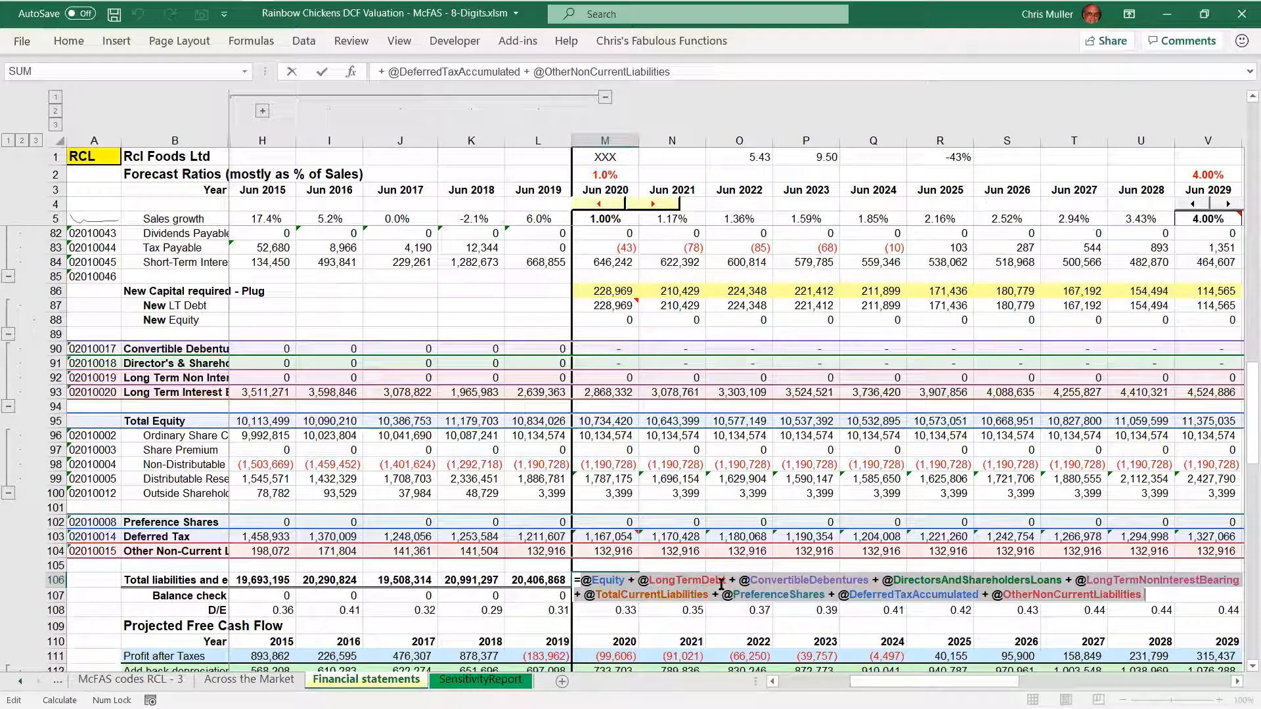
Highlight the Equity and LongTermDebt terms of the 2020 total liabilities and equity formula, and close it unchanged
key(Home)
key(shift+Right)
key(shift+Right)
key(shift+Right)
key(shift+Right)
key(shift+Right)
key(shift+Right)
key(shift+Right)
key(shift+Right)
key(shift+Right)
key(shift+Right)
key(shift+Right)
key(shift+Right)
key(shift+Right)
key(shift+Right)
key(shift+Right)
key(shift+Right)
key(shift+Right)
key(shift+Right)
key(shift+Right)
key(shift+Right)
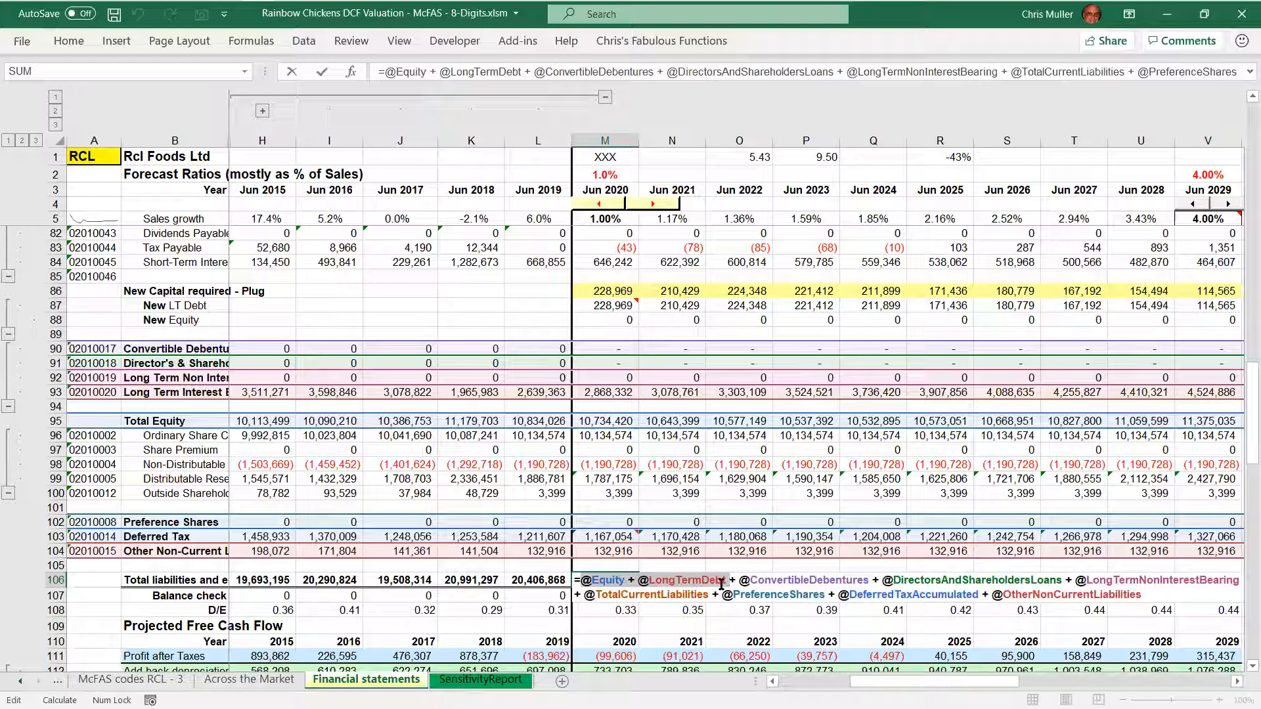
key(Escape)
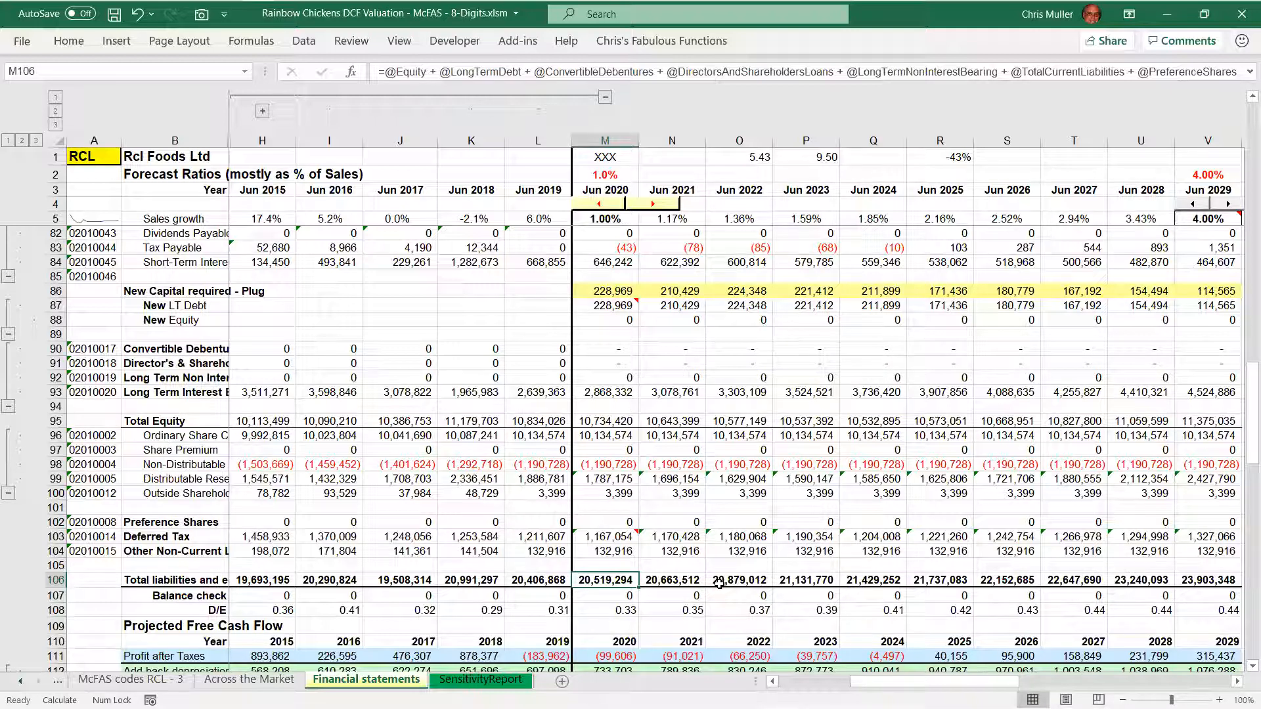
Compare the 2020 Total Assets cell with the 2020 total liabilities and equity cell
scroll(719, 583, up, 1)
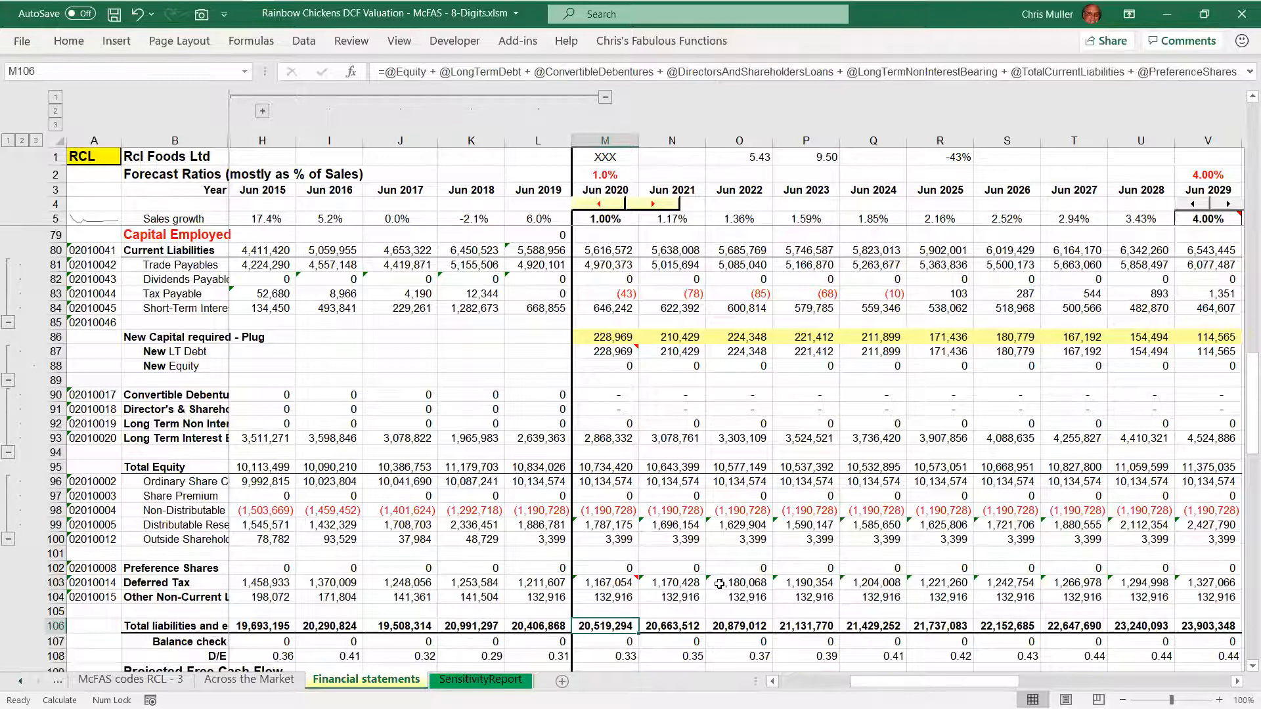
scroll(719, 584, up, 1)
click(602, 642)
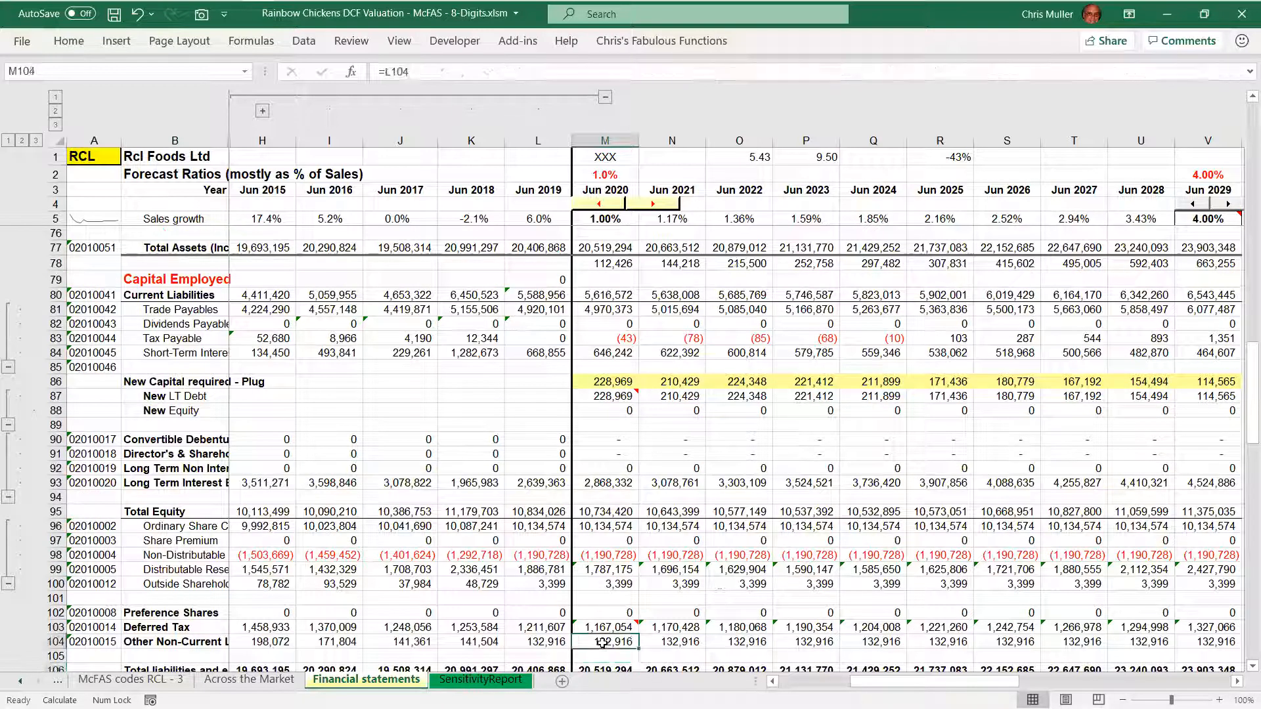
key(Down)
key(Down)
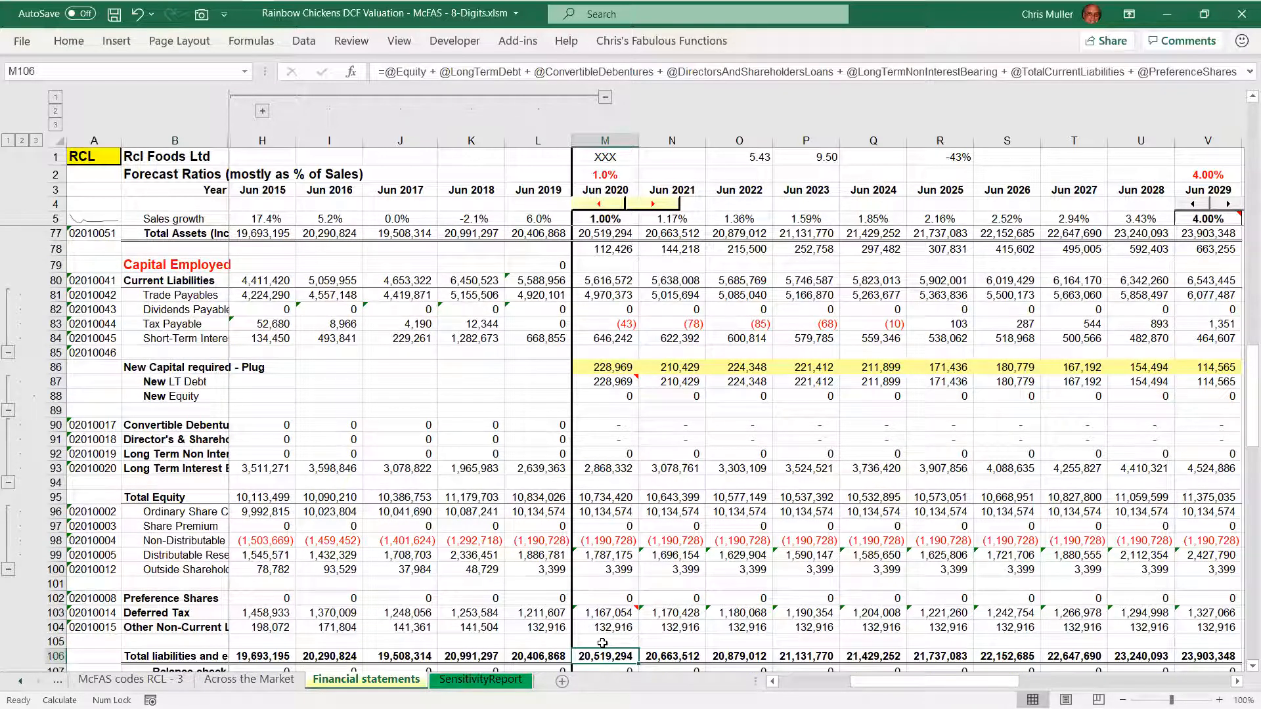
click(602, 235)
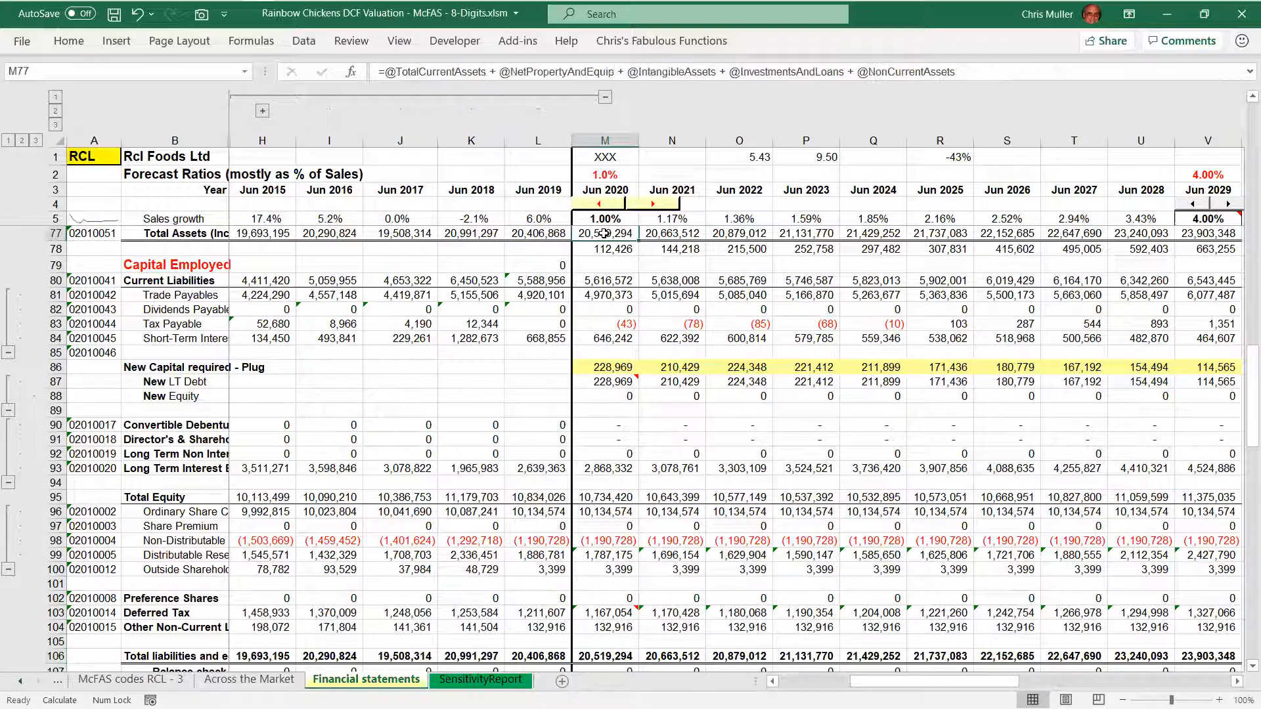
click(605, 658)
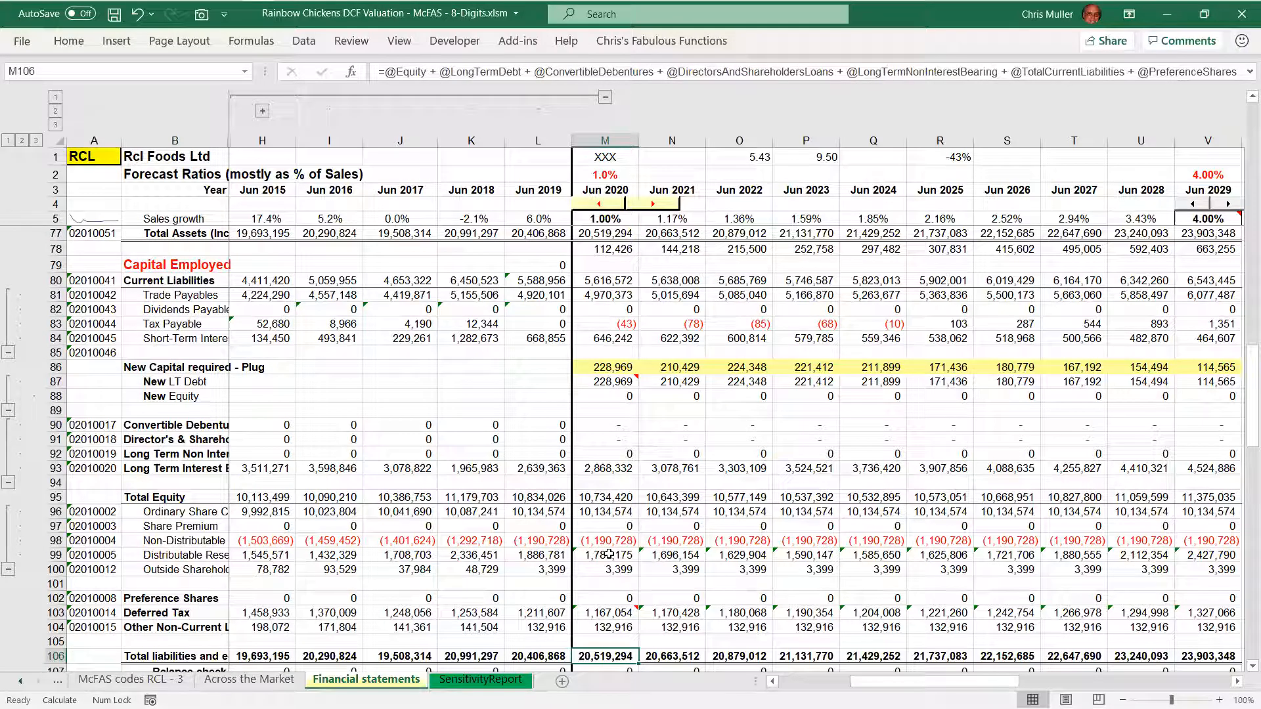
Inspect the prior LongTermDebt and NewLtDebt references in the 2020 long-term interest-bearing debt formula, and close it unchanged
click(603, 470)
double_click(603, 471)
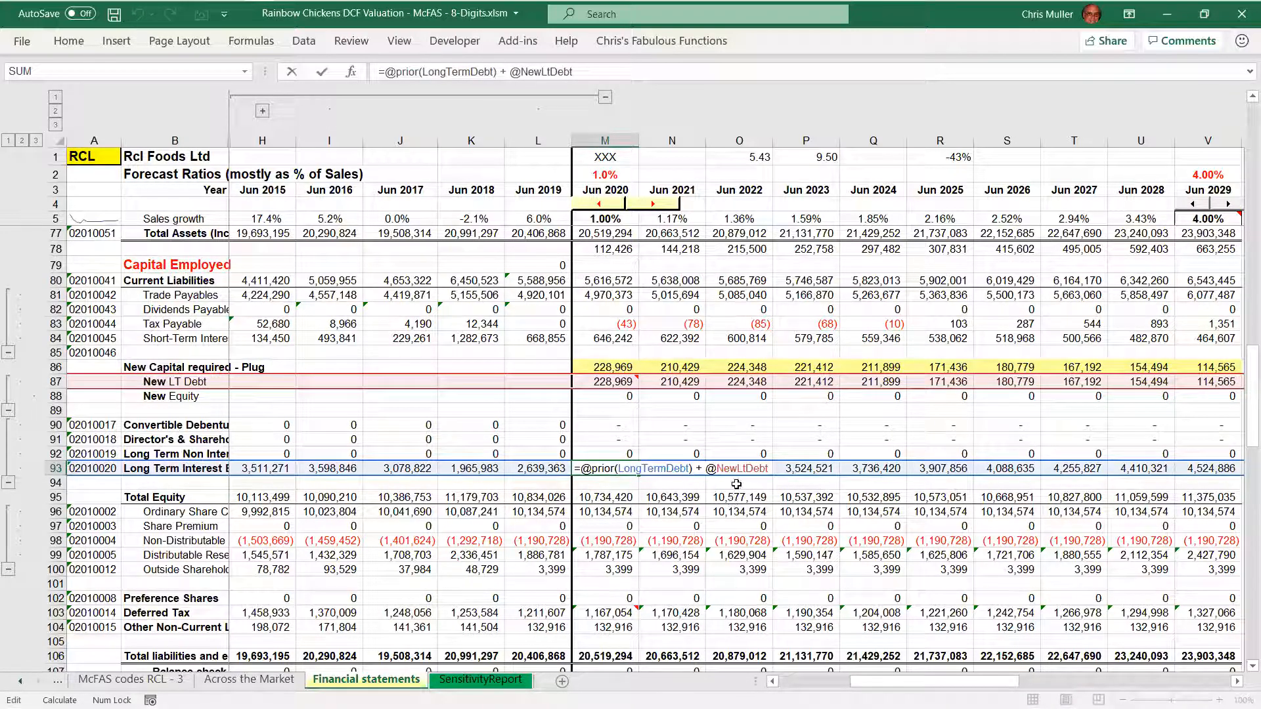
key(Escape)
Inspect the prior CommonStock and NewEquity references in the 2020 ordinary share capital formula, and close it unchanged
key(Down)
key(Down)
key(Down)
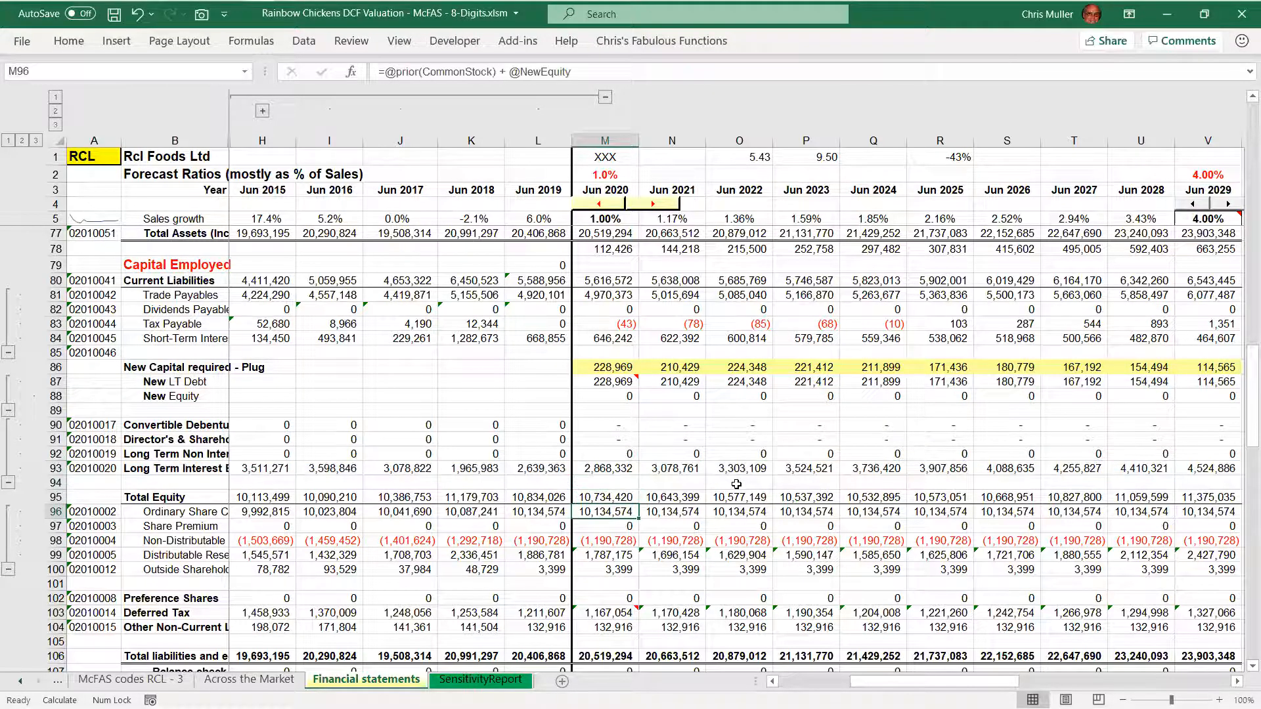
key(F2)
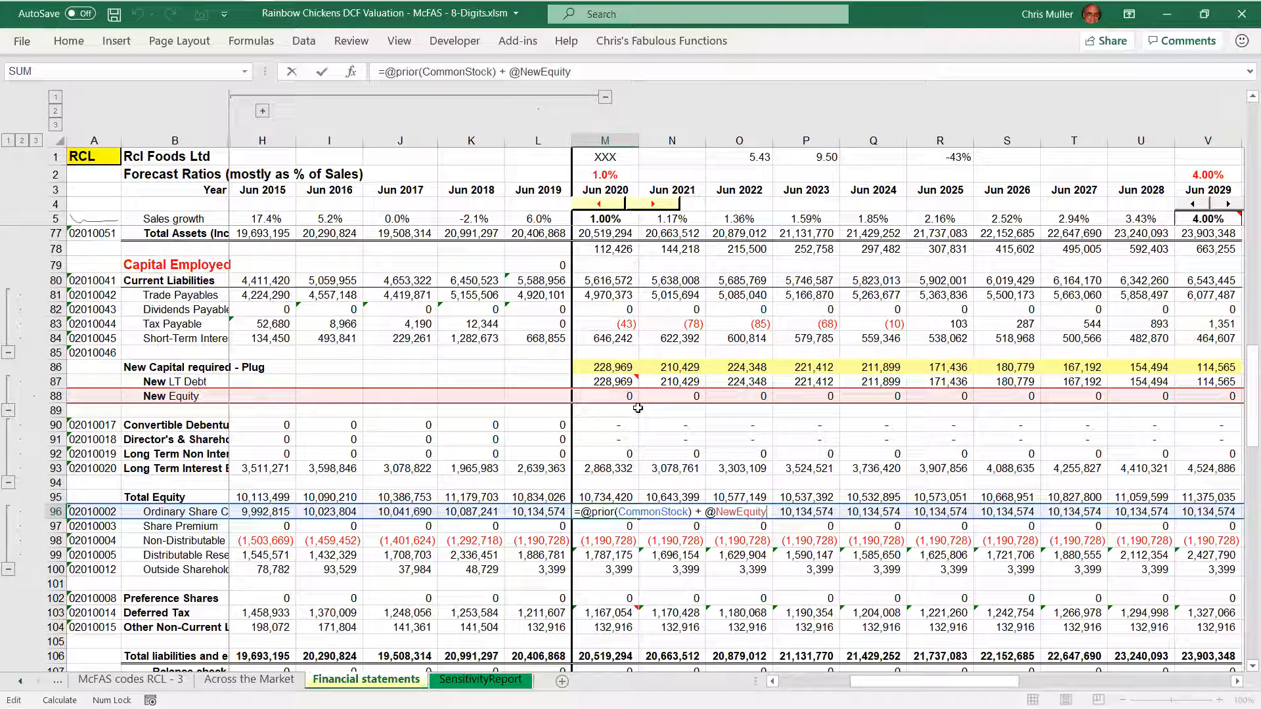
key(ctrl+Return)
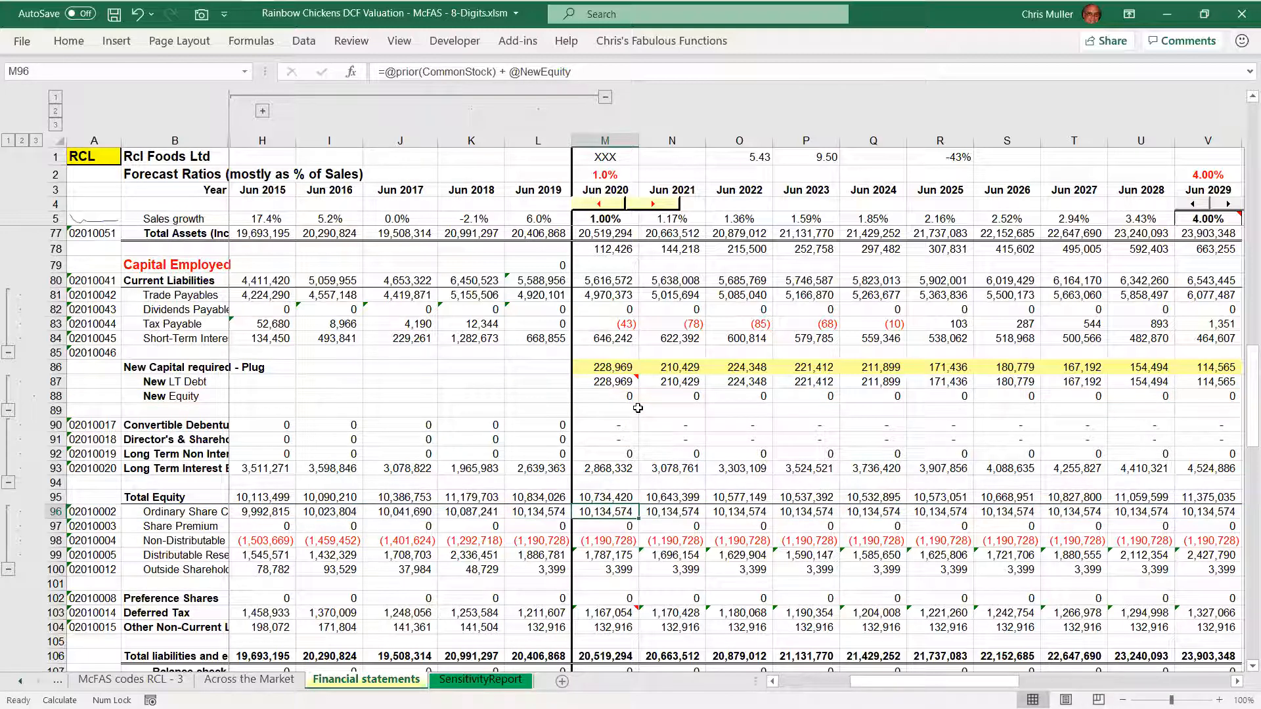
Highlight the 2020 New LT Debt and New Equity cells together, followed by the whole New Capital required - Plug row
key(Up)
key(Up)
key(Up)
key(Up)
key(Up)
key(Up)
key(Up)
key(Up)
key(Up)
key(shift+Down)
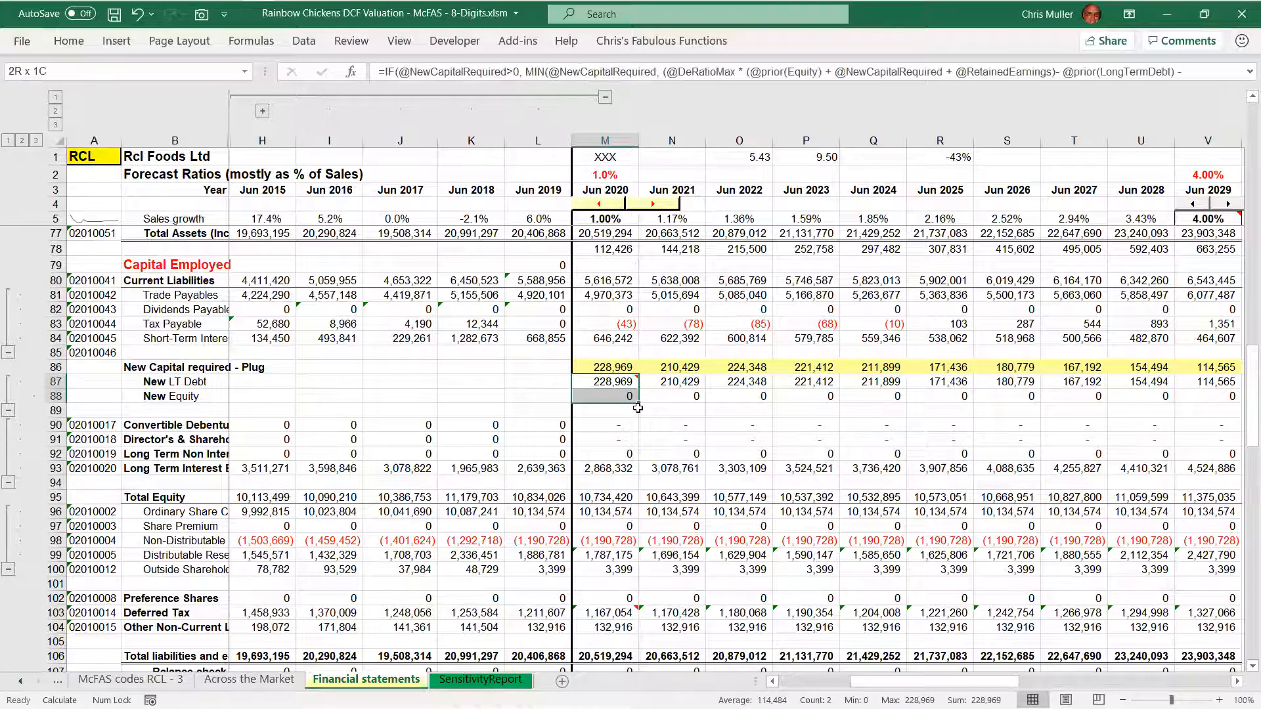
key(Up)
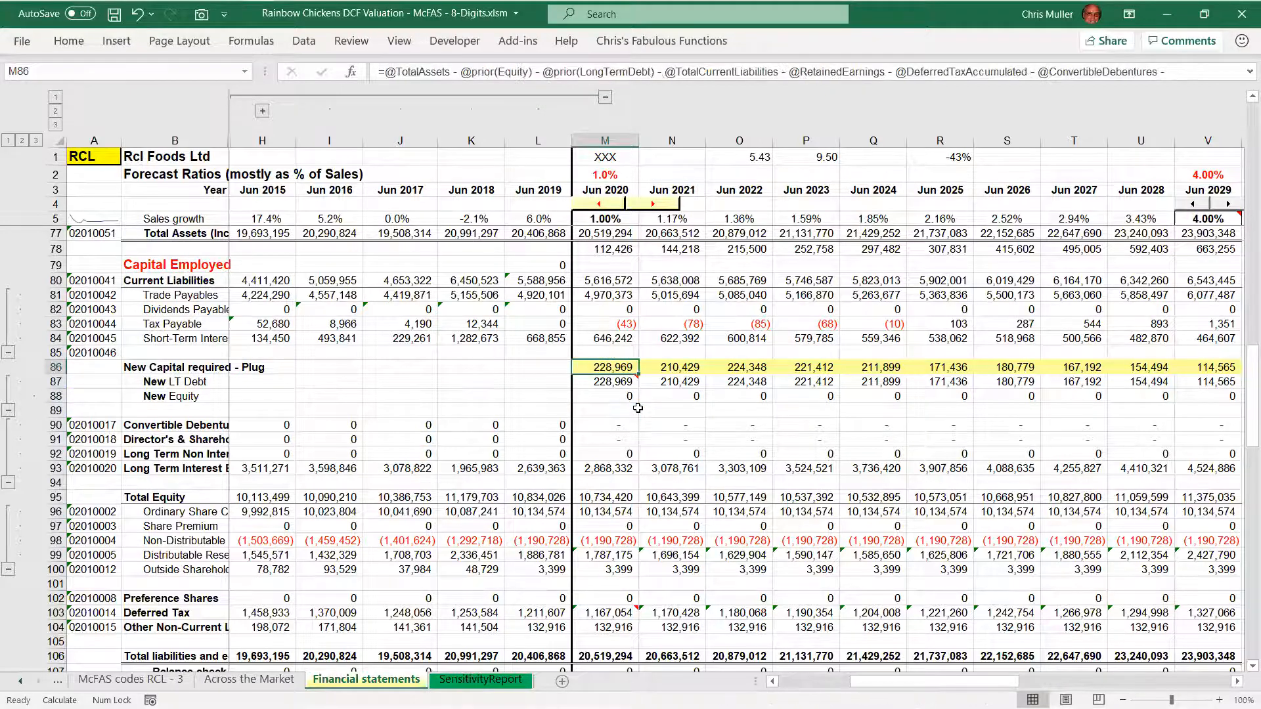
key(shift+space)
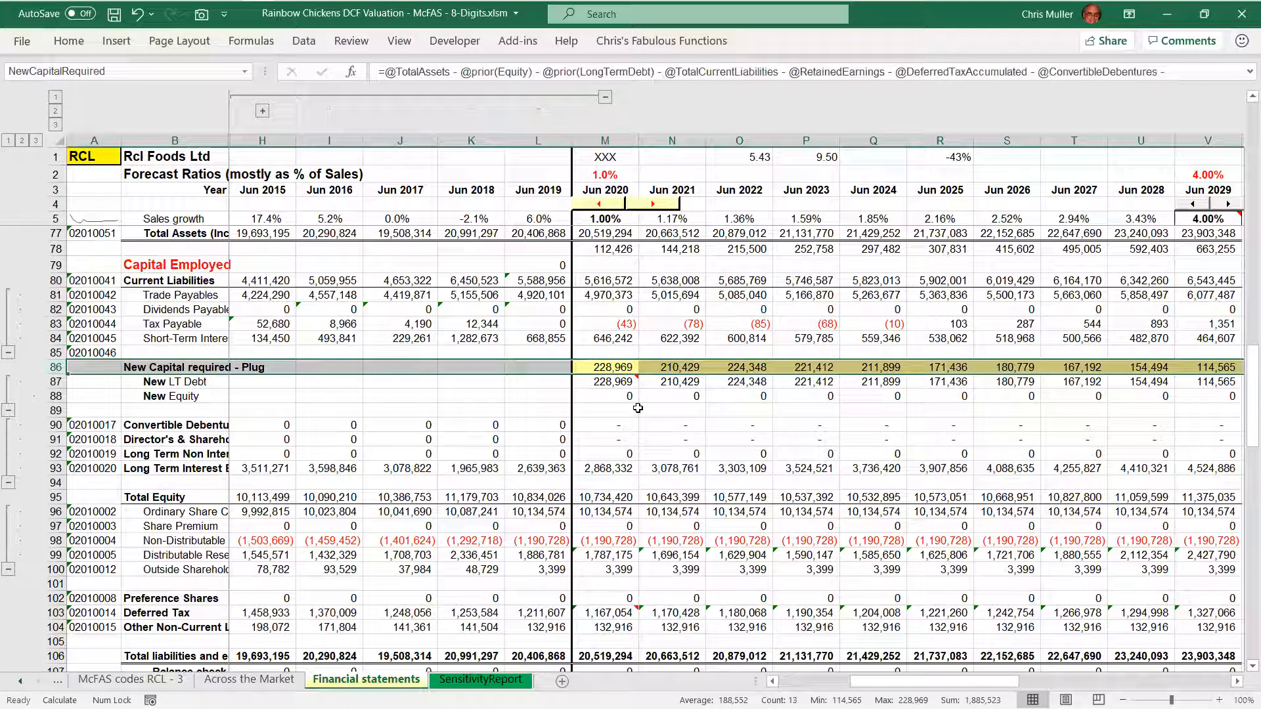
key(shift+BackSpace)
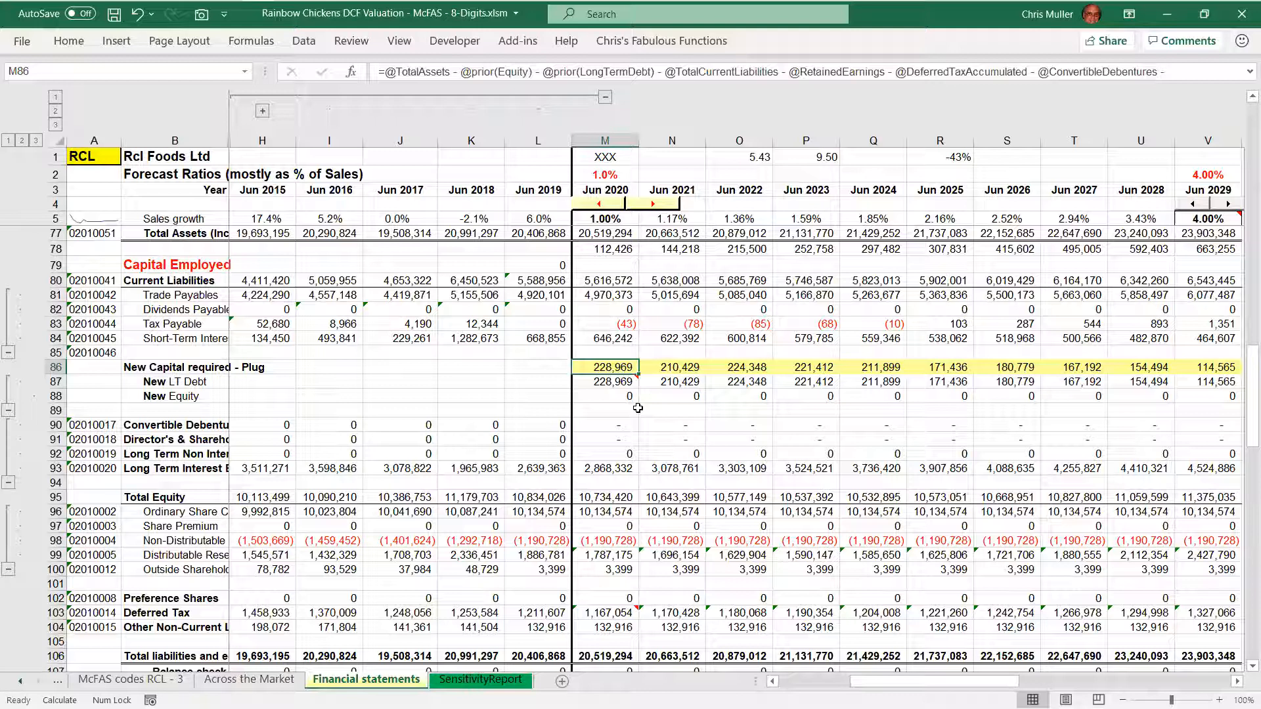
Highlight the 2020 New LT Debt and New Equity cells, and inspect how NewLtDebt feeds the 2020 long-term interest-bearing debt formula
key(Down)
key(shift+Down)
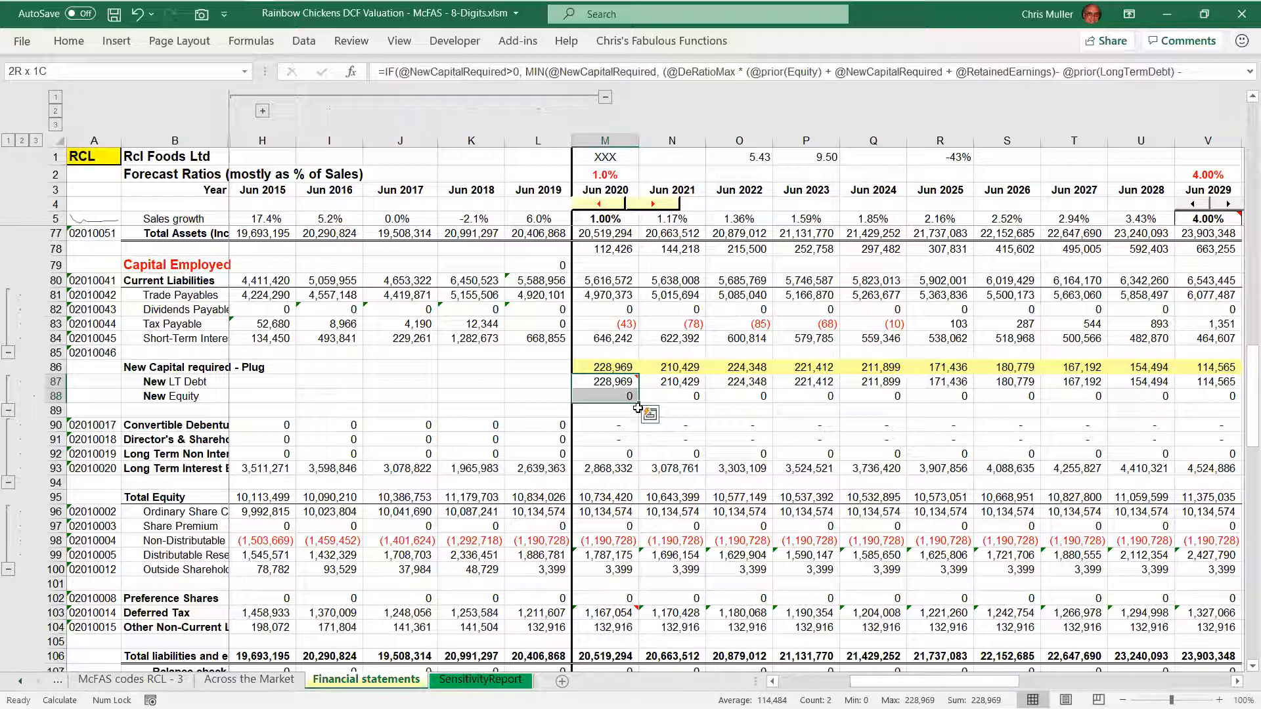
key(Down)
key(Down)
key(Down)
key(Down)
key(Down)
key(Down)
key(F2)
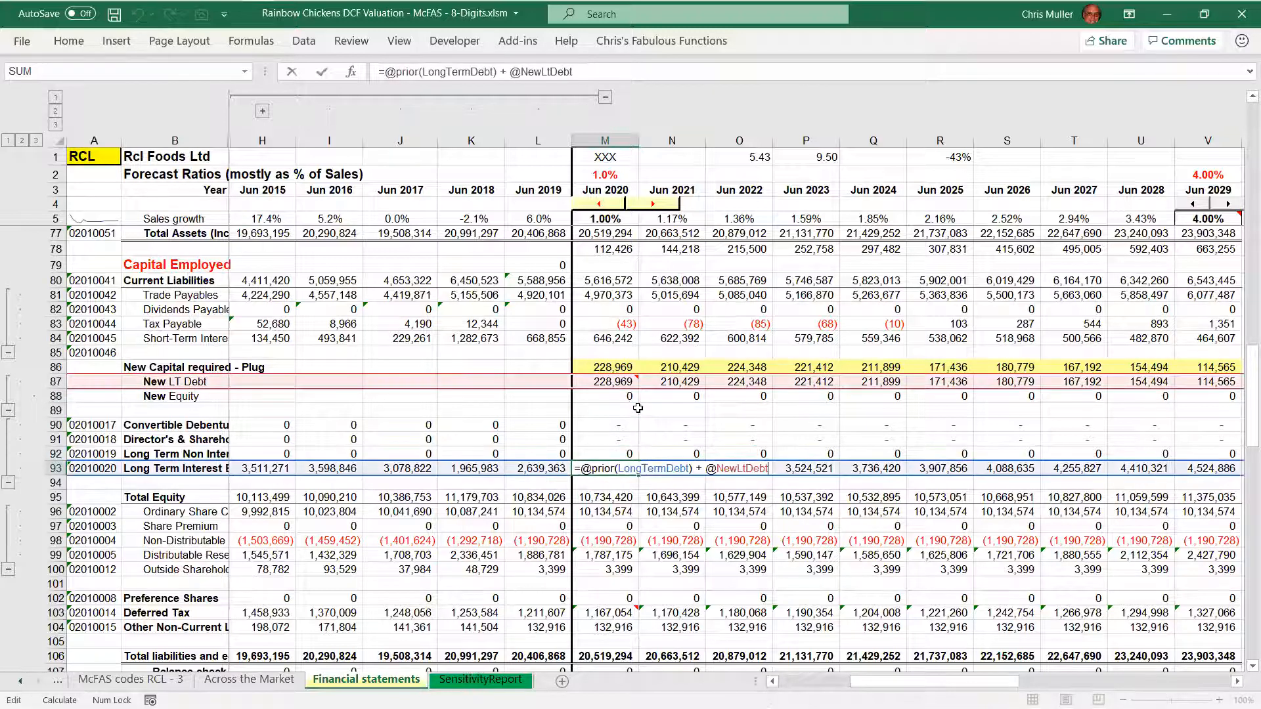
key(Return)
Inspect how NewEquity feeds the 2020 ordinary share capital formula, and close it unchanged
key(Down)
key(Down)
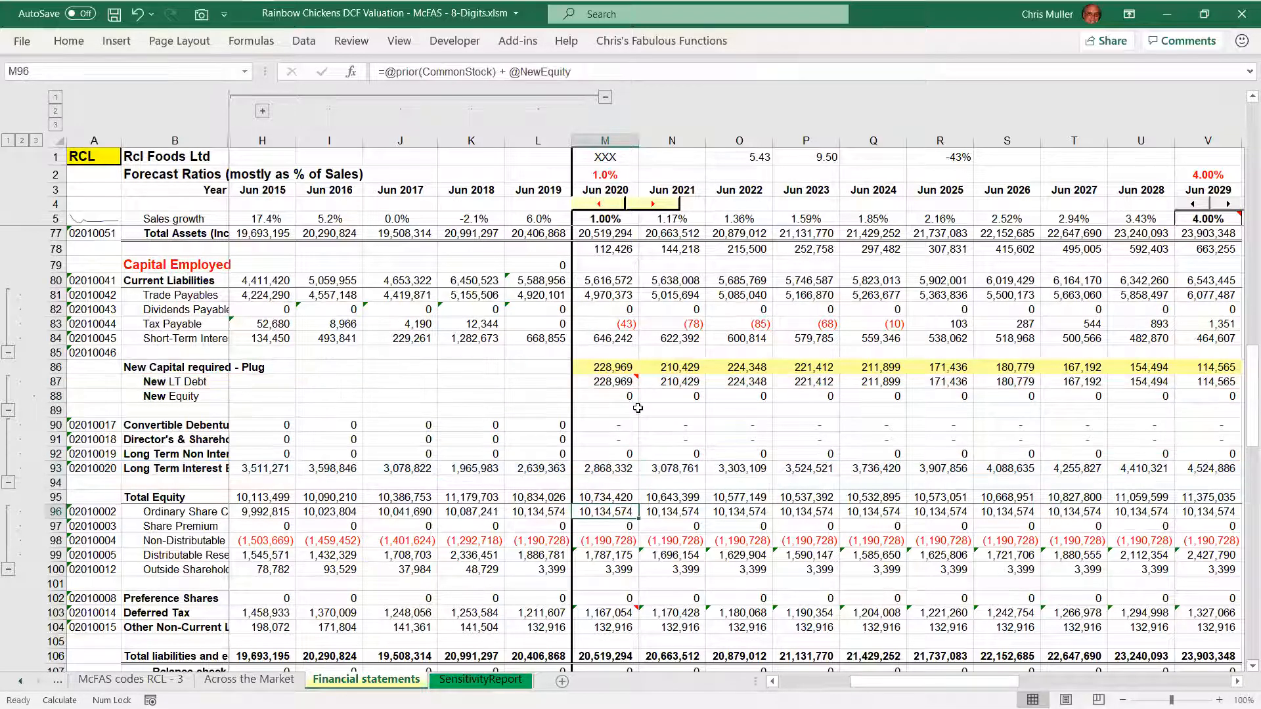
key(F2)
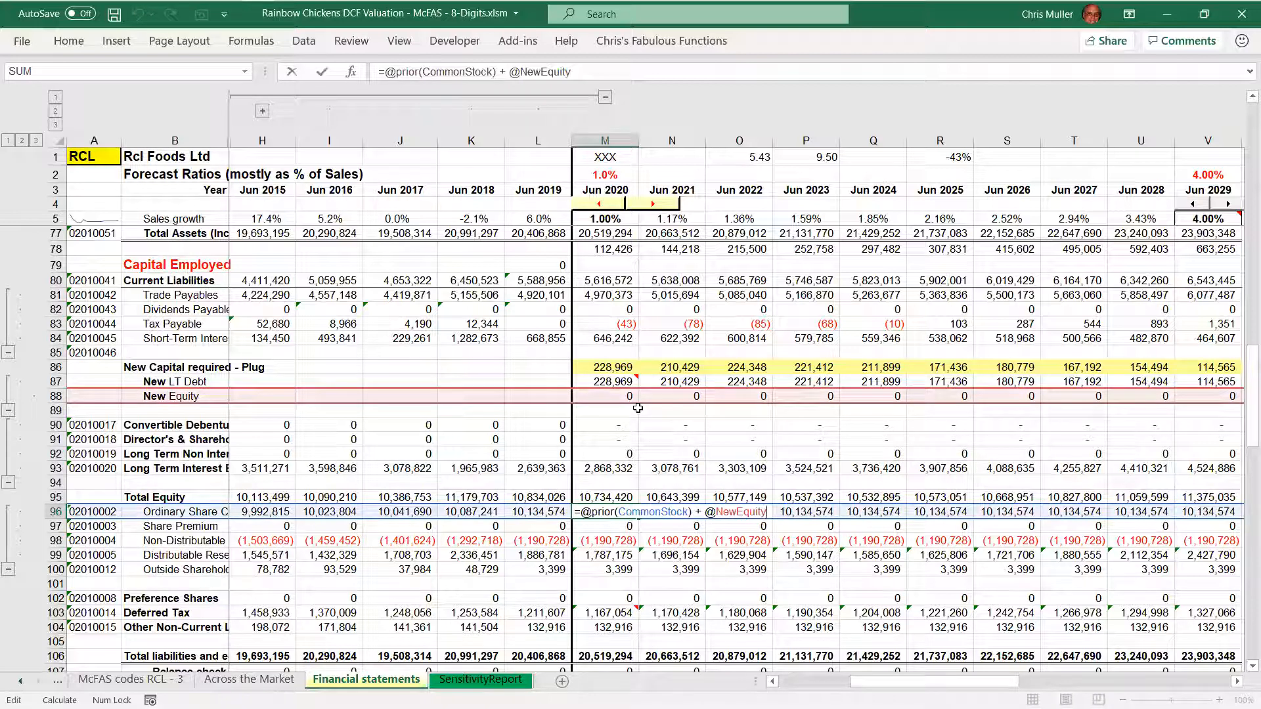
key(Escape)
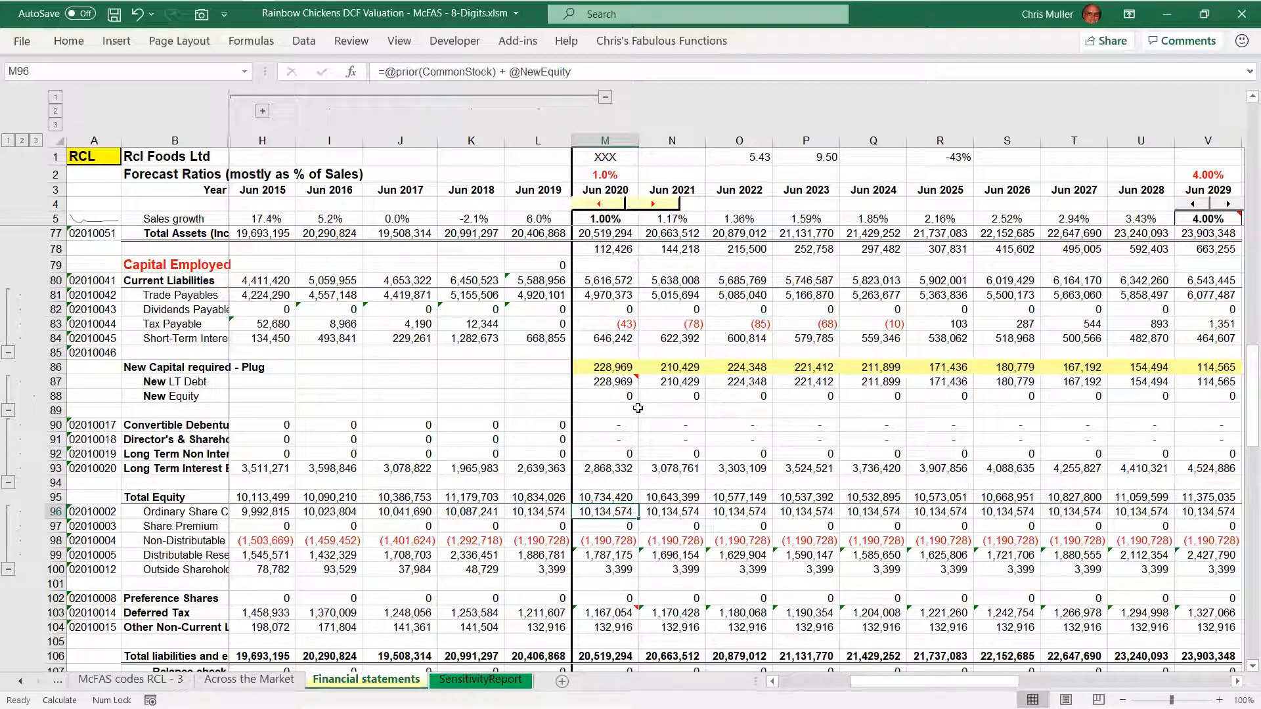
Trace back to the 2020 New LT Debt and New Equity cells and highlight the New Capital required - Plug row above them
key(Up)
key(Up)
key(Up)
key(Up)
key(Up)
key(Up)
key(Up)
key(Up)
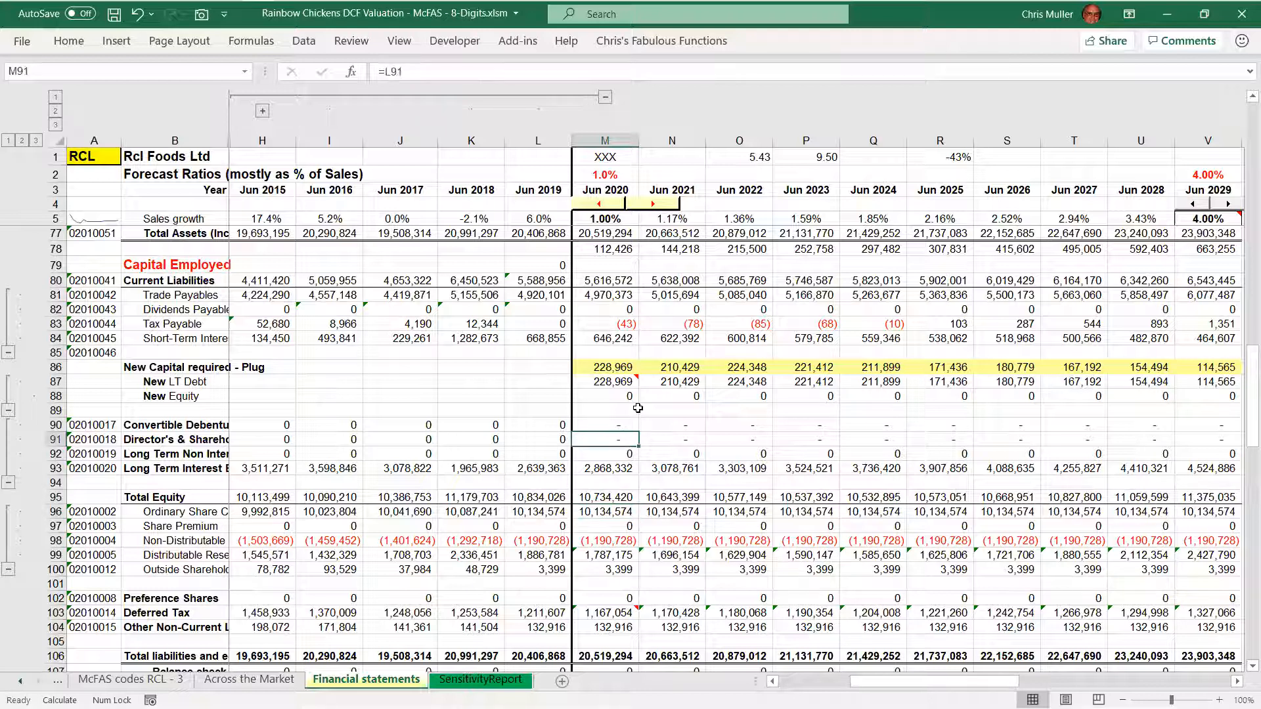
key(shift+Up)
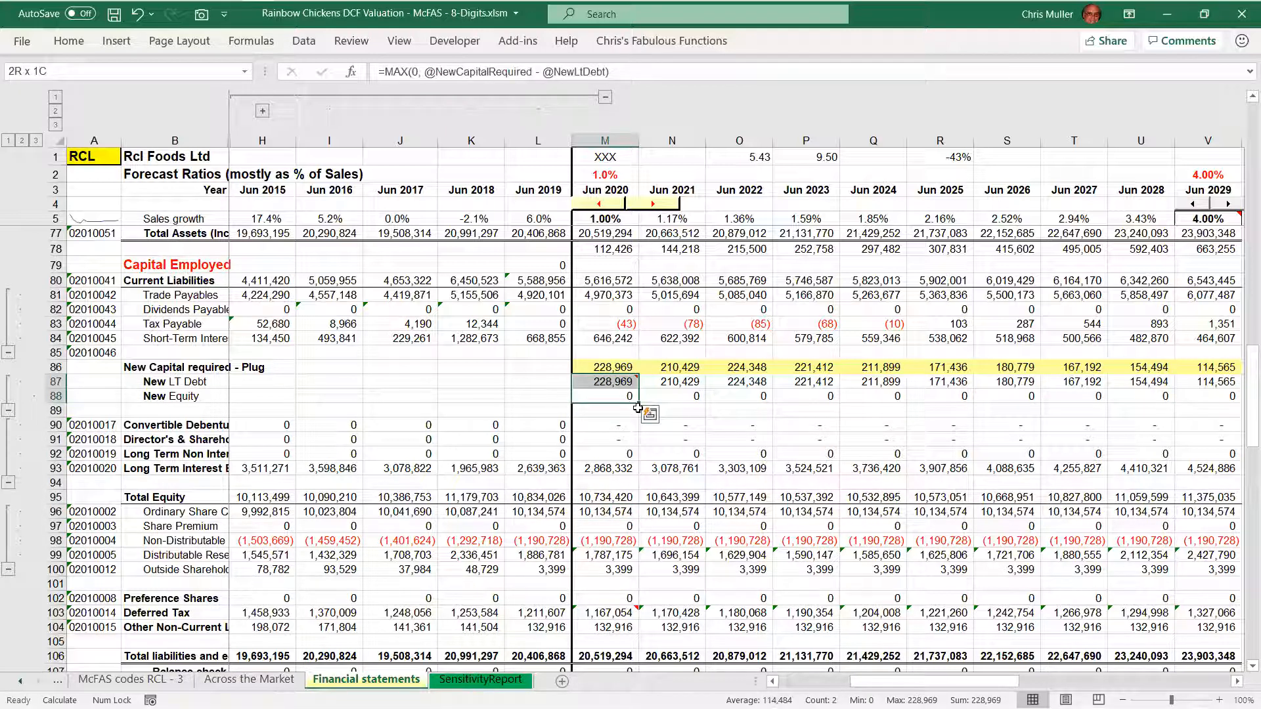
key(Up)
key(Up)
key(shift+space)
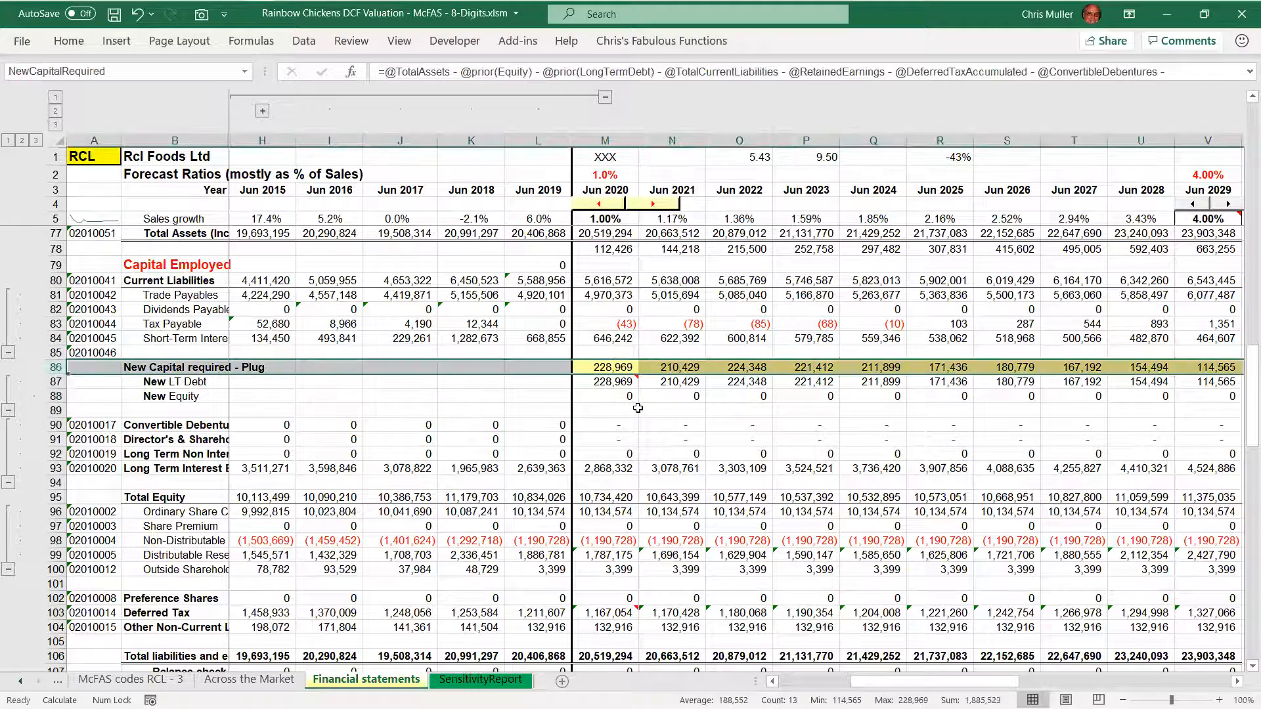
key(shift+BackSpace)
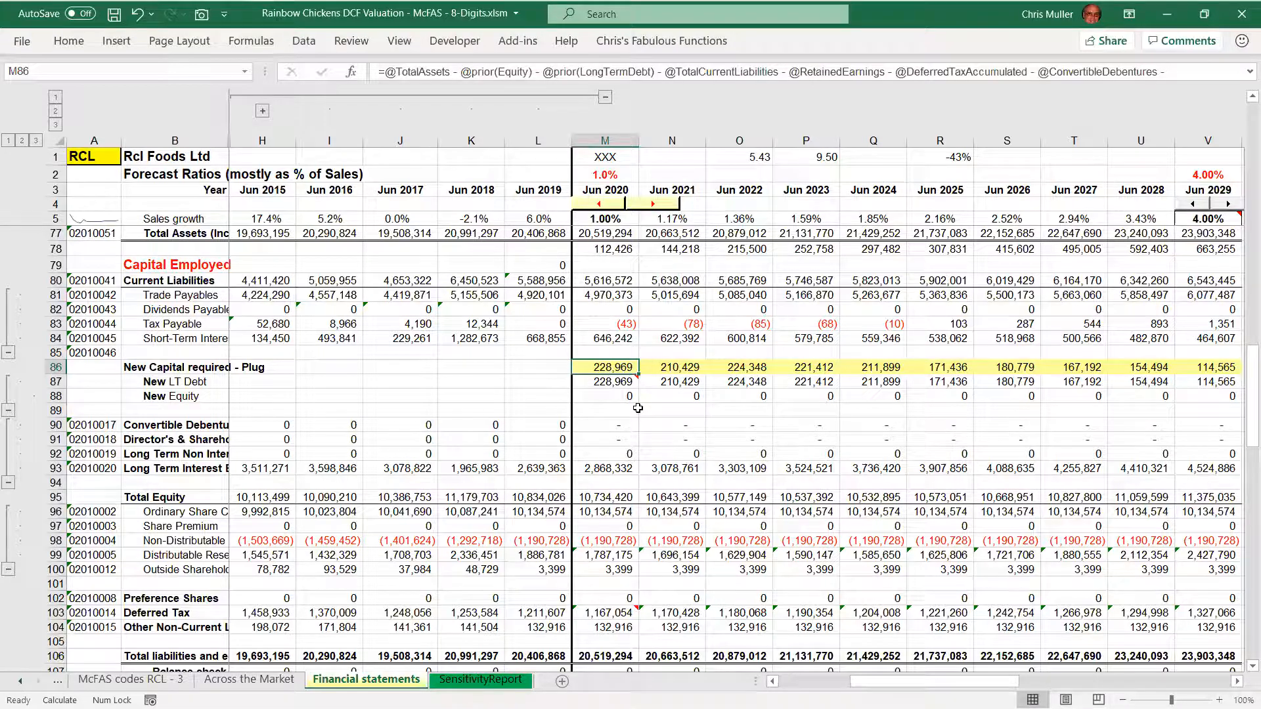
Switch to the Company Valuation - Cheat Sheet PDF in Adobe Acrobat and show the New Capital Required derivation on page 9
key(alt+Tab)
key(alt+Tab)
key(alt+Tab)
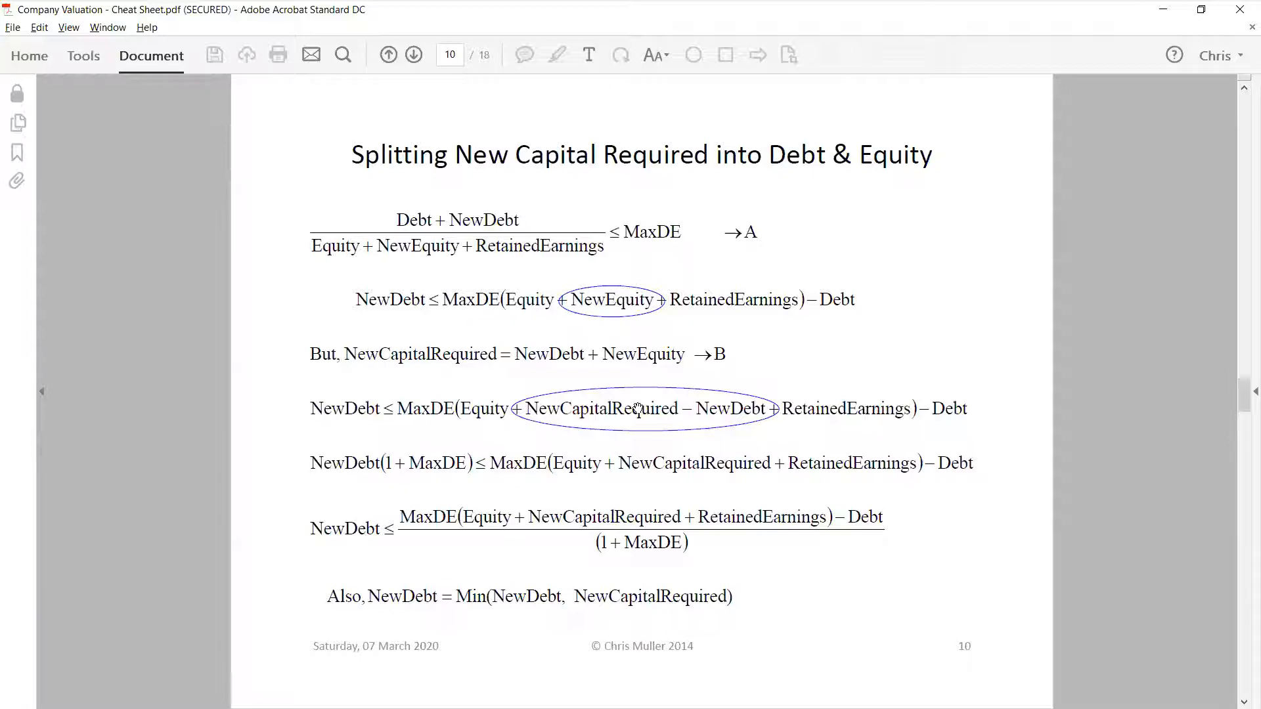
scroll(638, 408, up, 1)
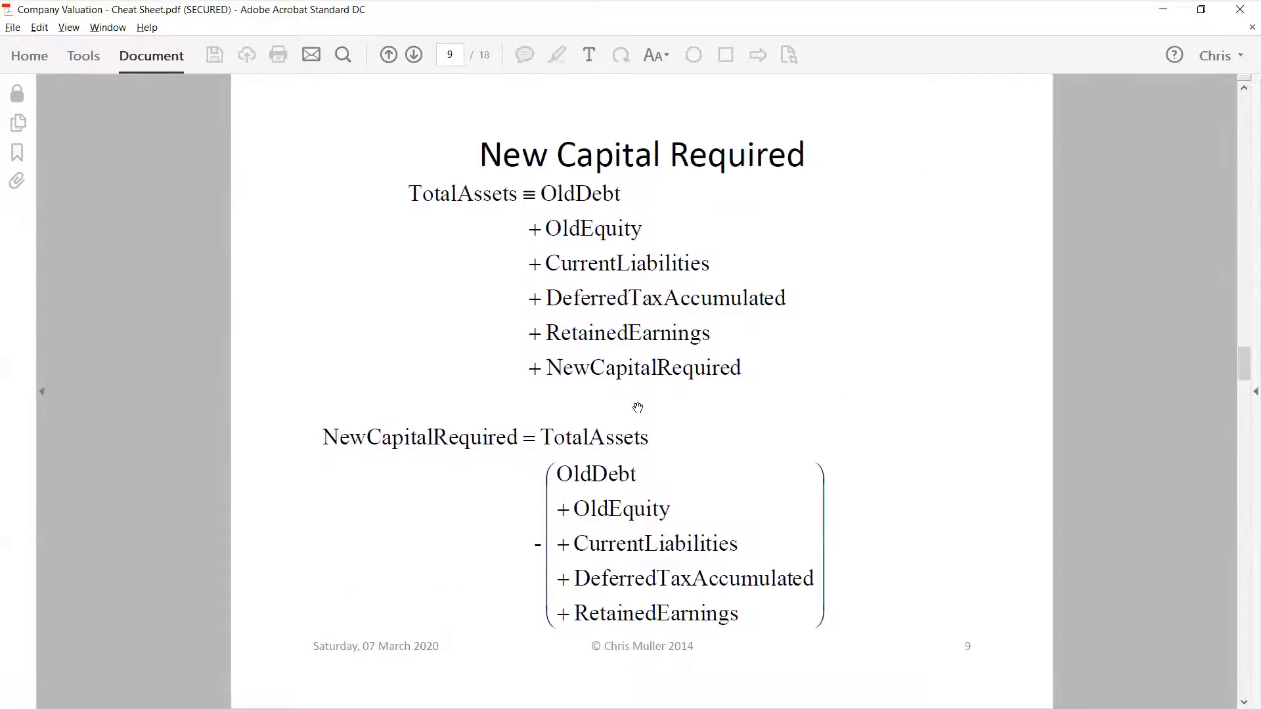
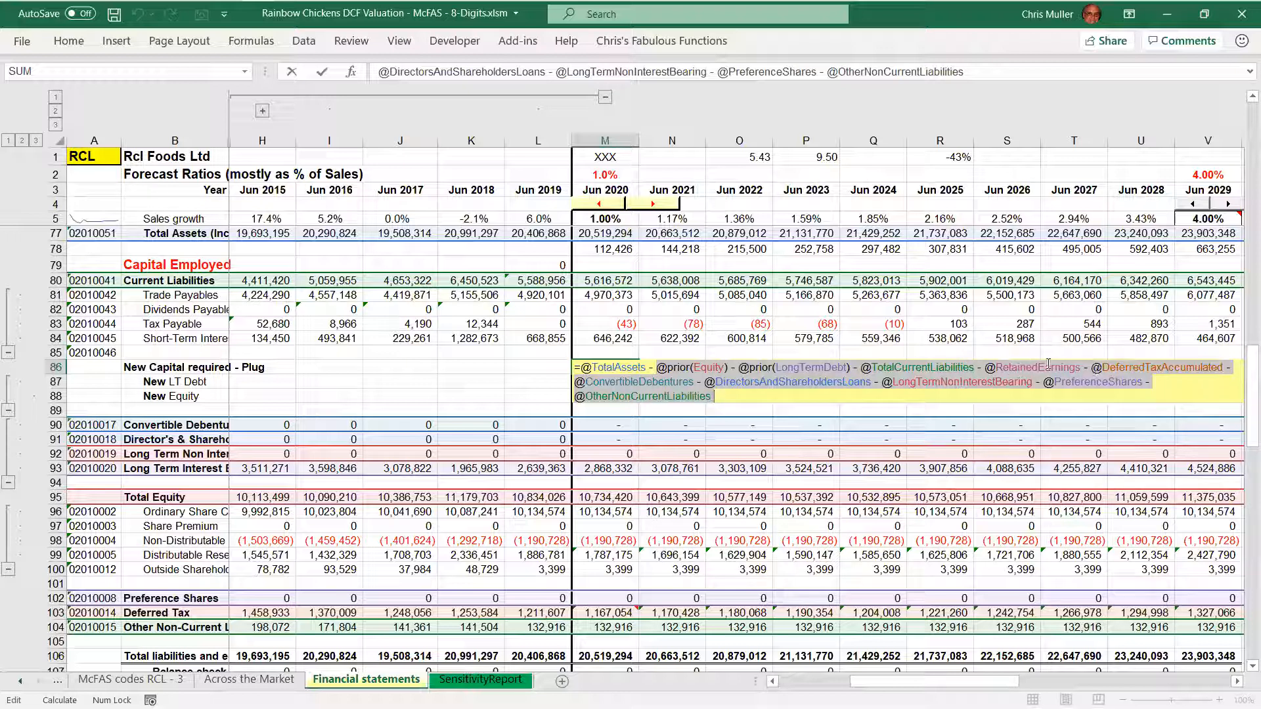
Confirm the 2020 New Capital required - Plug formula unchanged and compare it with the formulas for 2021 to 2023
key(ctrl+Return)
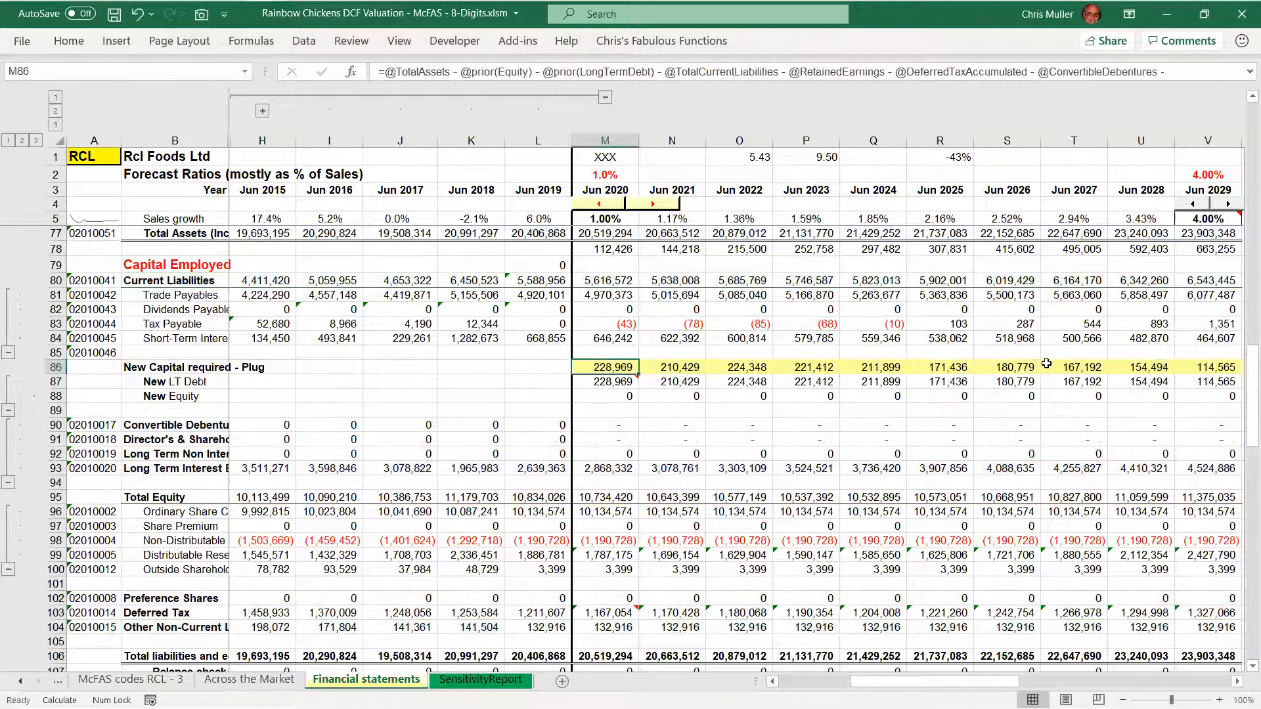
key(Right)
key(Right)
key(Right)
key(Right)
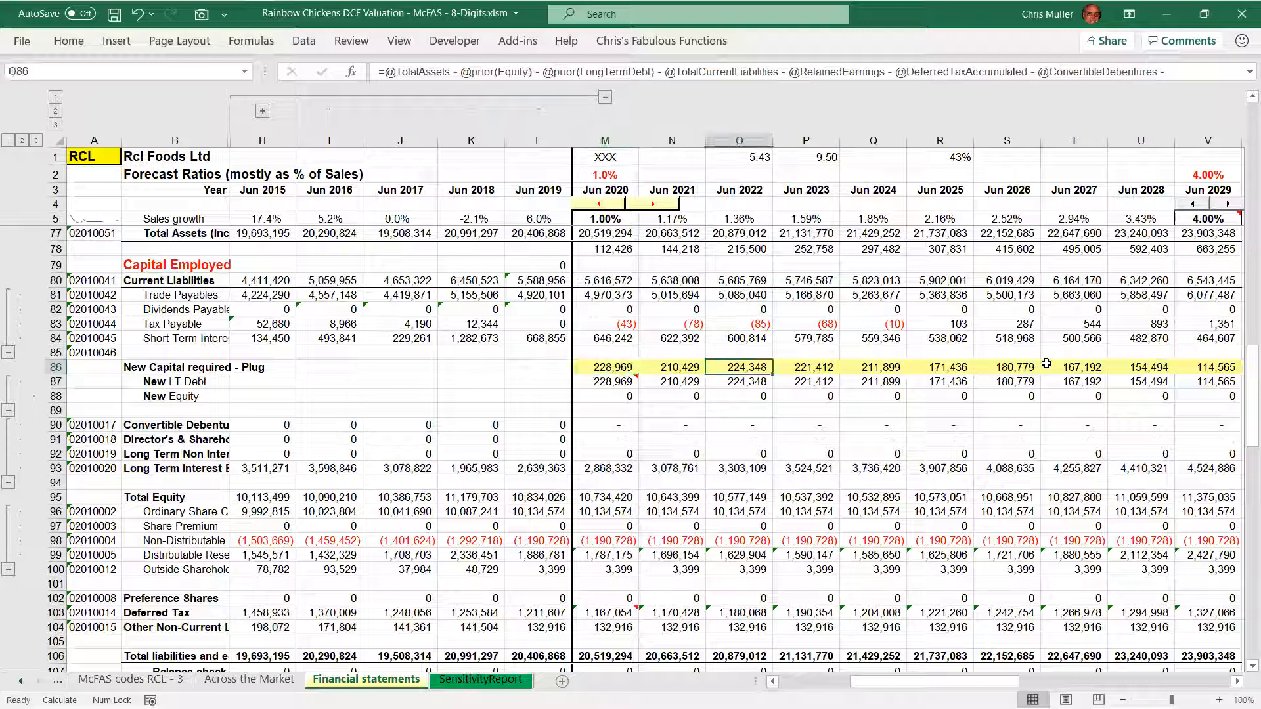
key(Left)
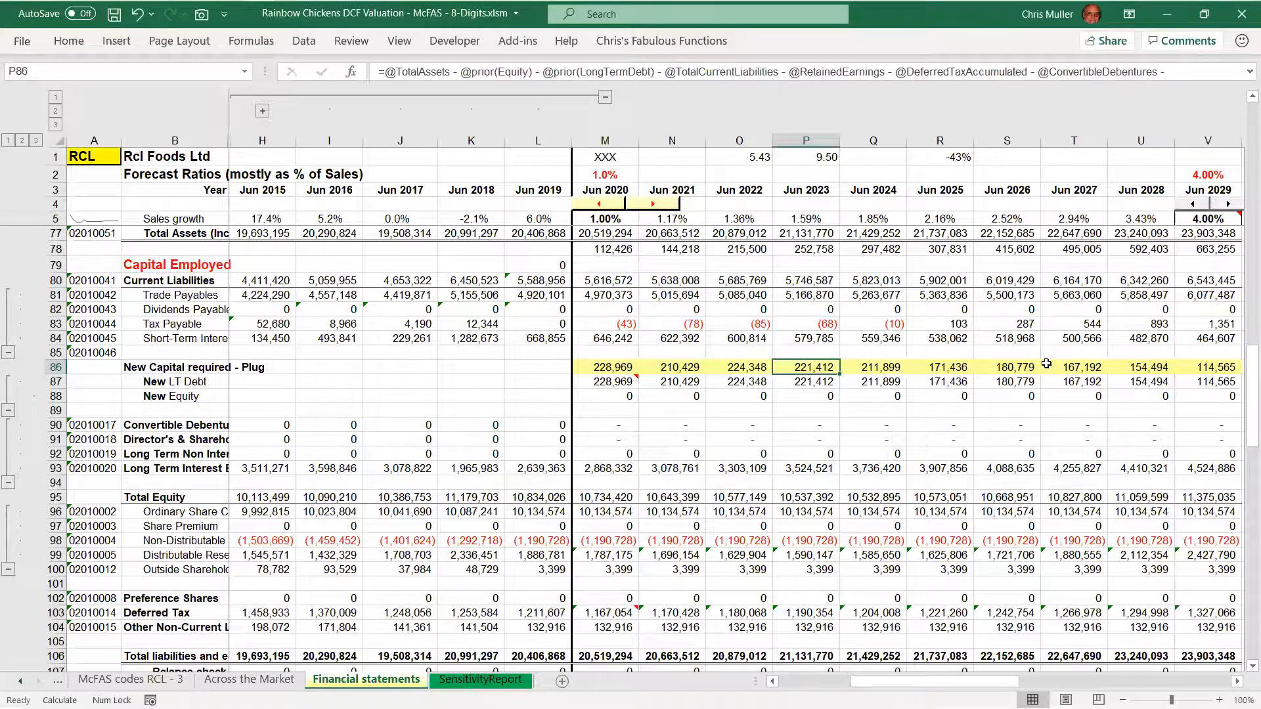
key(F2)
key(Escape)
key(Left)
key(Left)
key(Left)
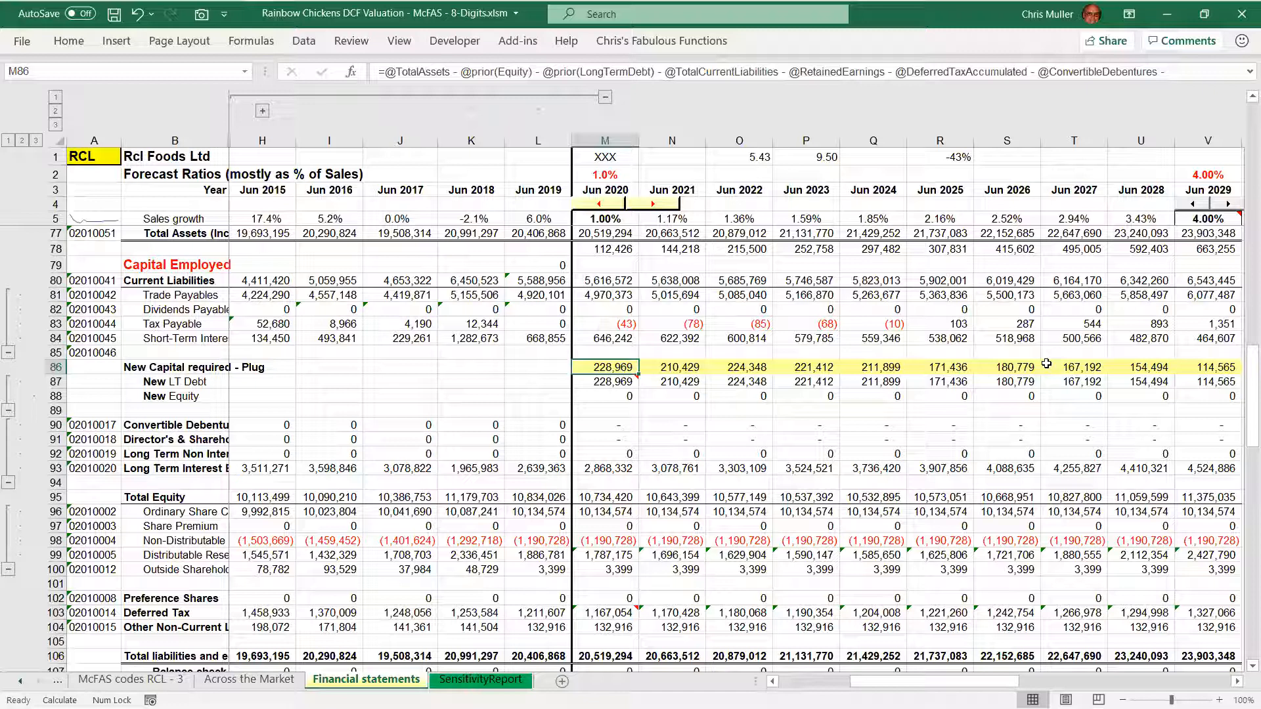
Highlight the whole New LT Debt row and collapse the selection back to its 2020 cell
key(Down)
key(shift+space)
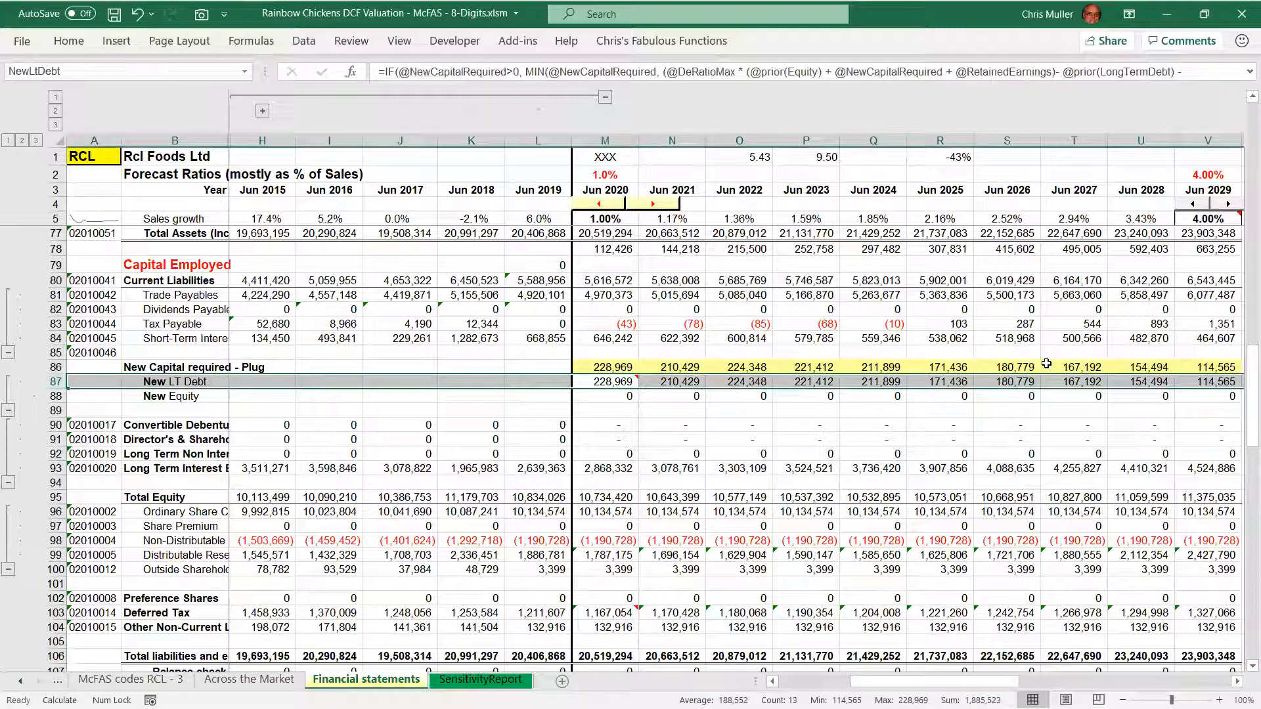
key(shift+BackSpace)
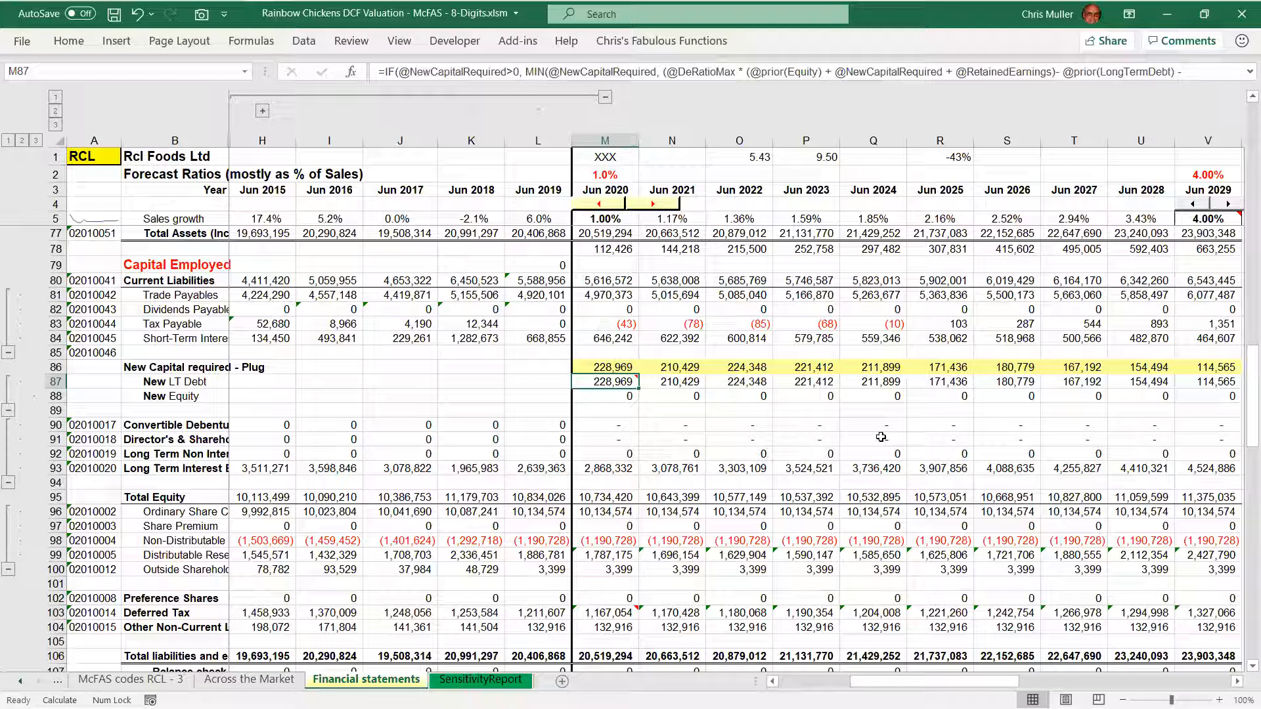
Set the base 2020 sales growth to 15% and switch the workbook's calculation mode to Automatic
click(610, 174)
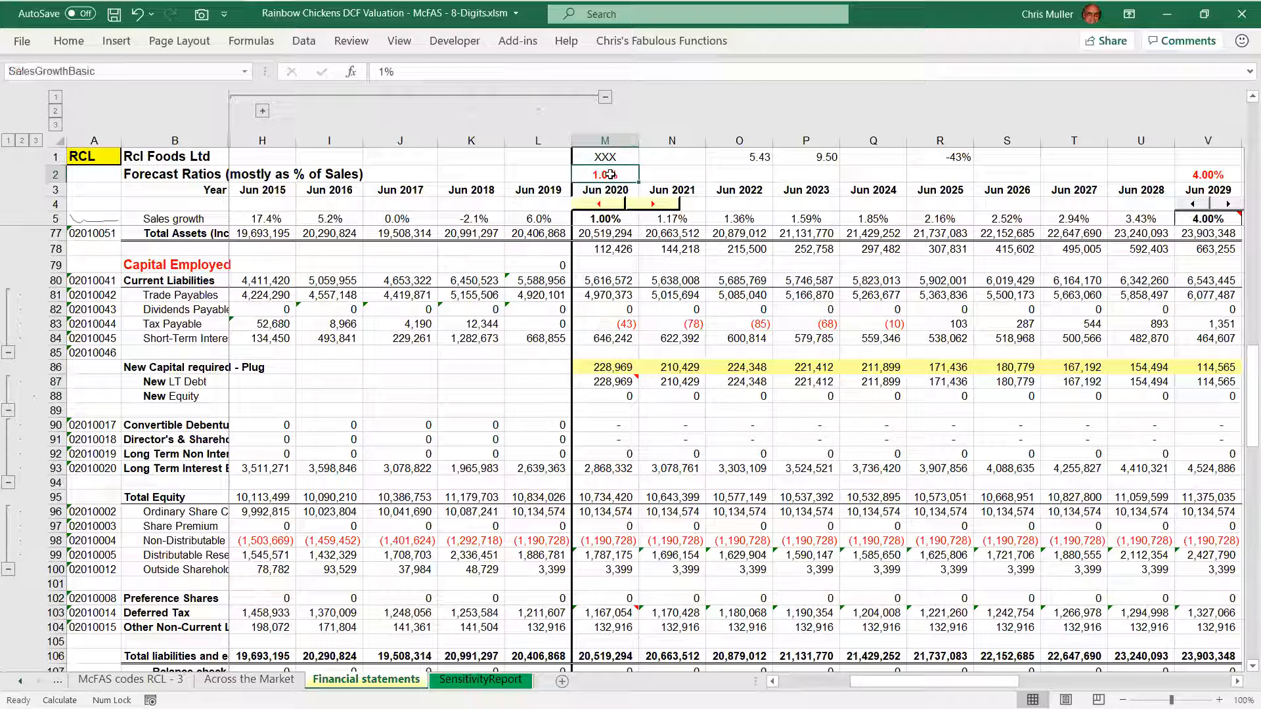
text(15)
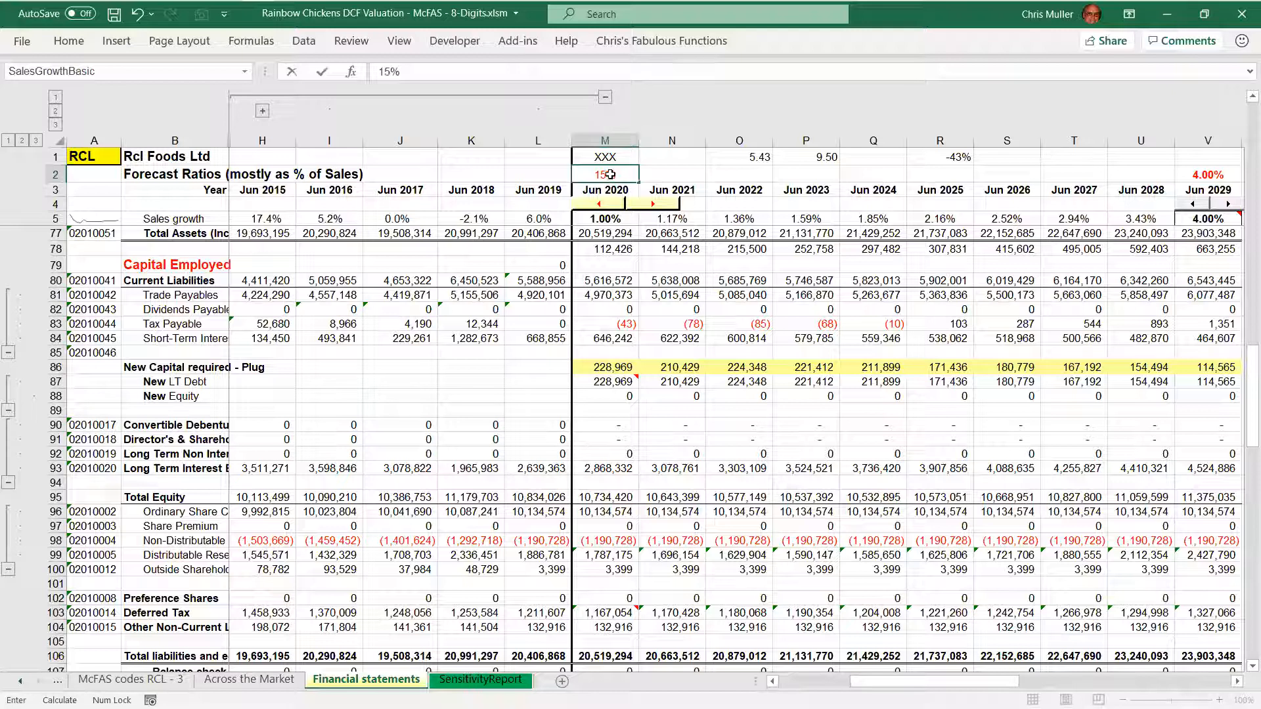
key(Return)
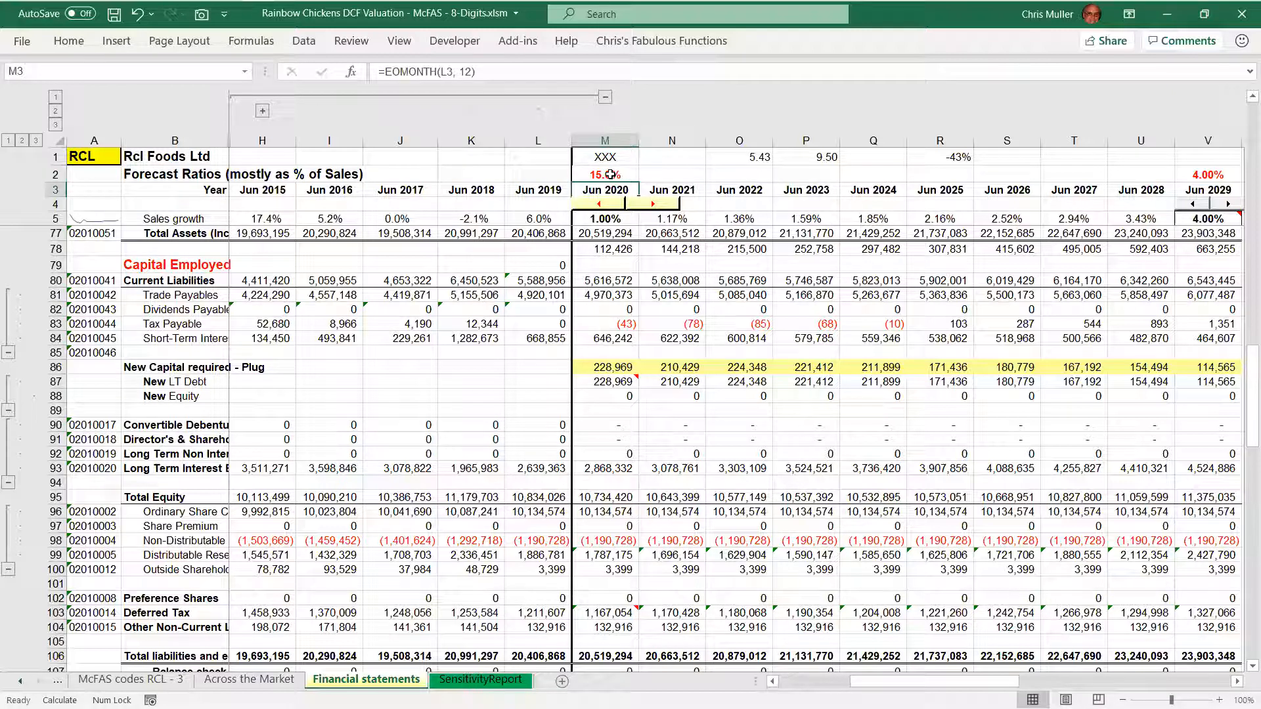
key(alt+m)
key(x)
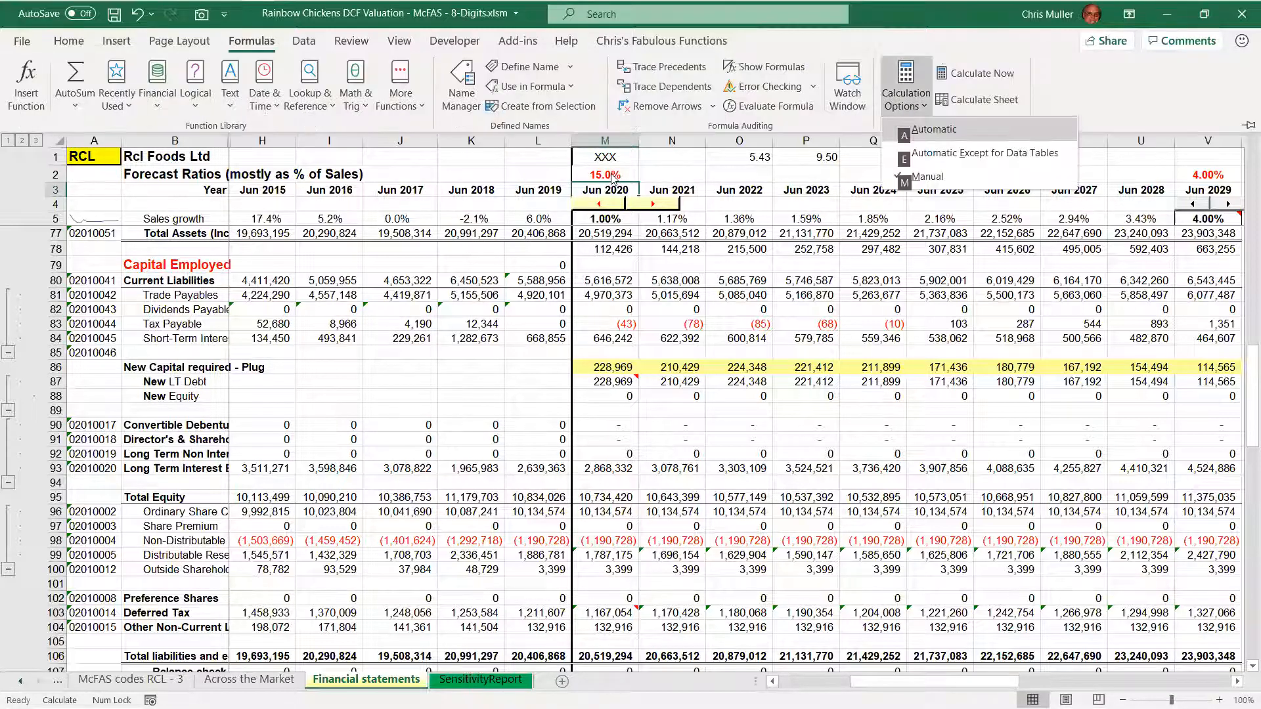
key(a)
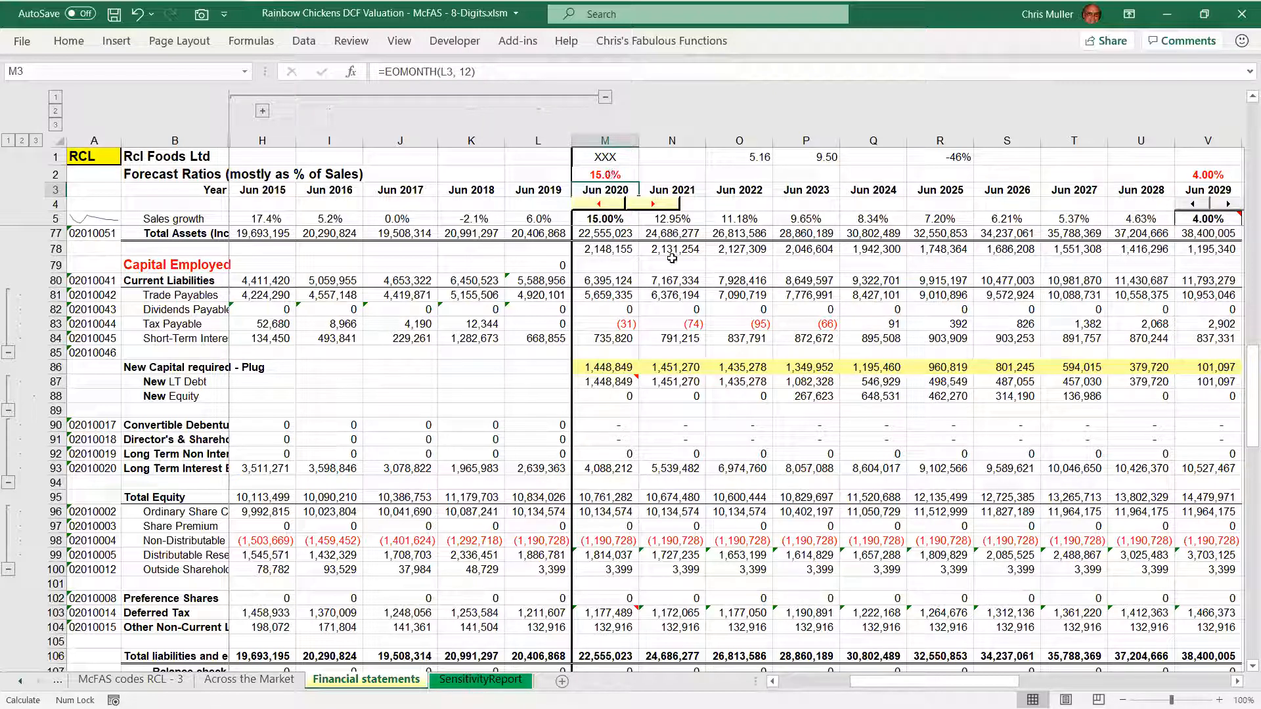
Raise the base 2020 sales growth to 25% and finally to 55%
key(Up)
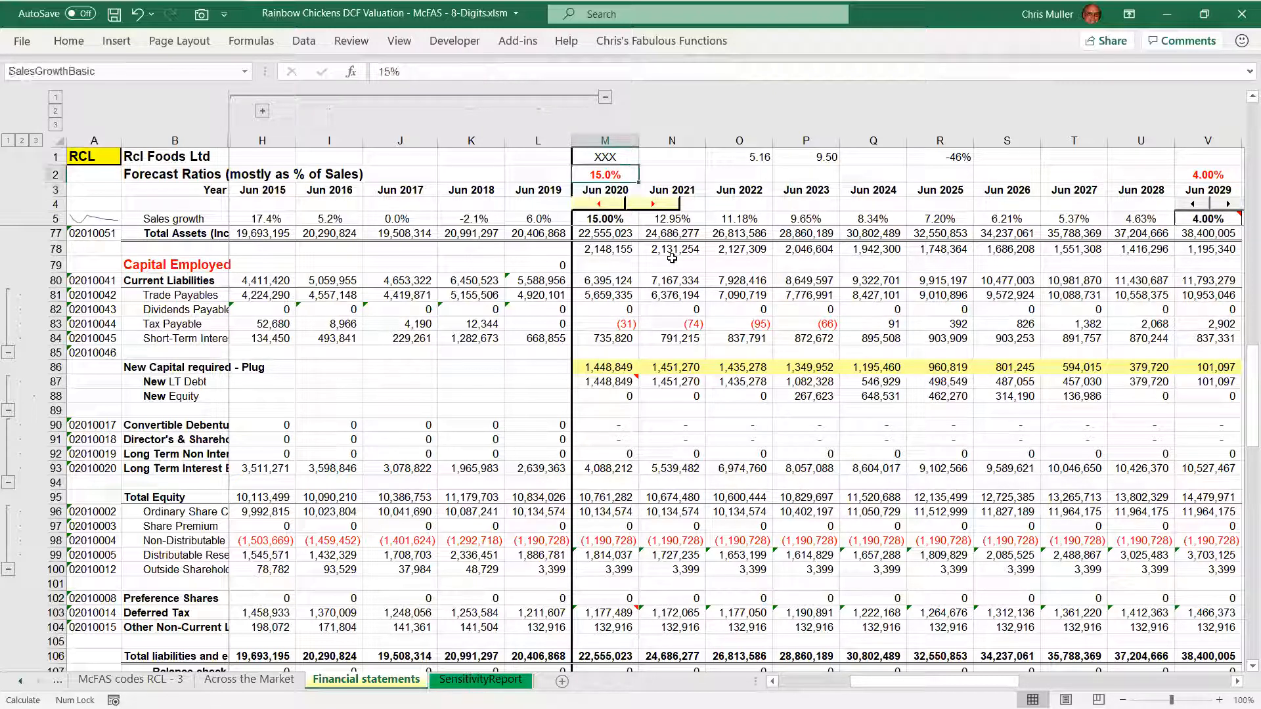
text(25)
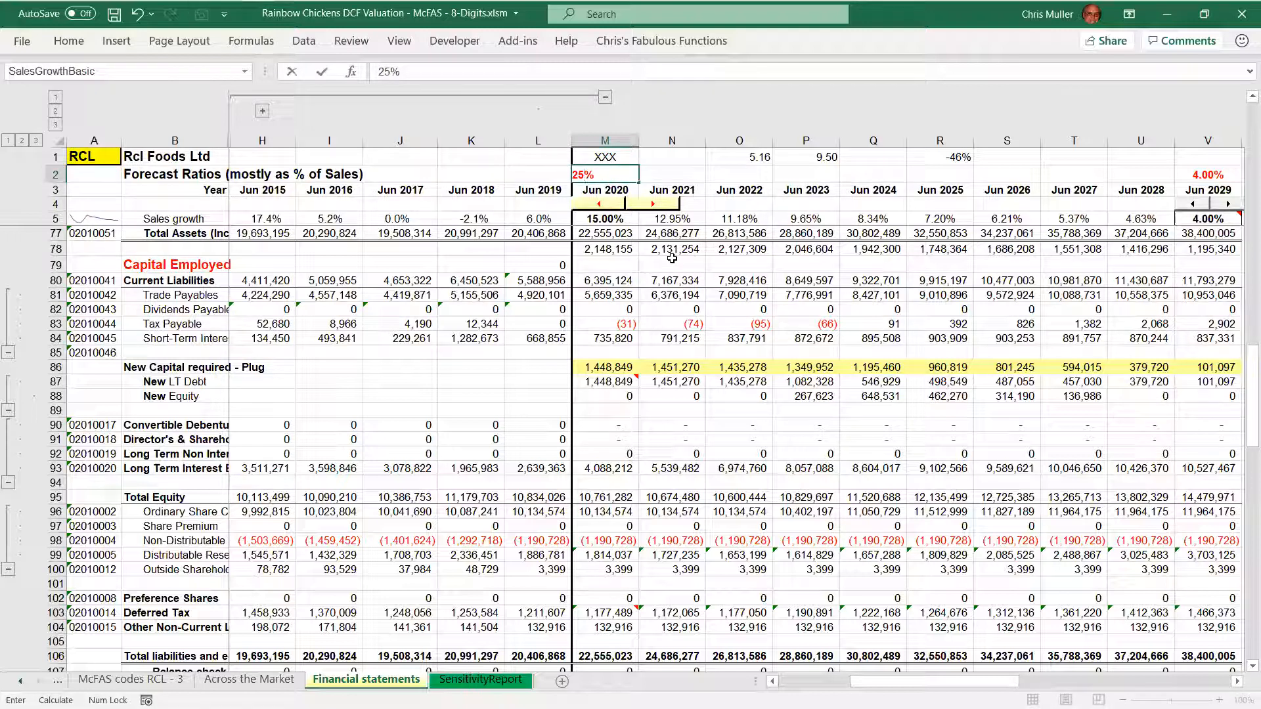
key(ctrl+Return)
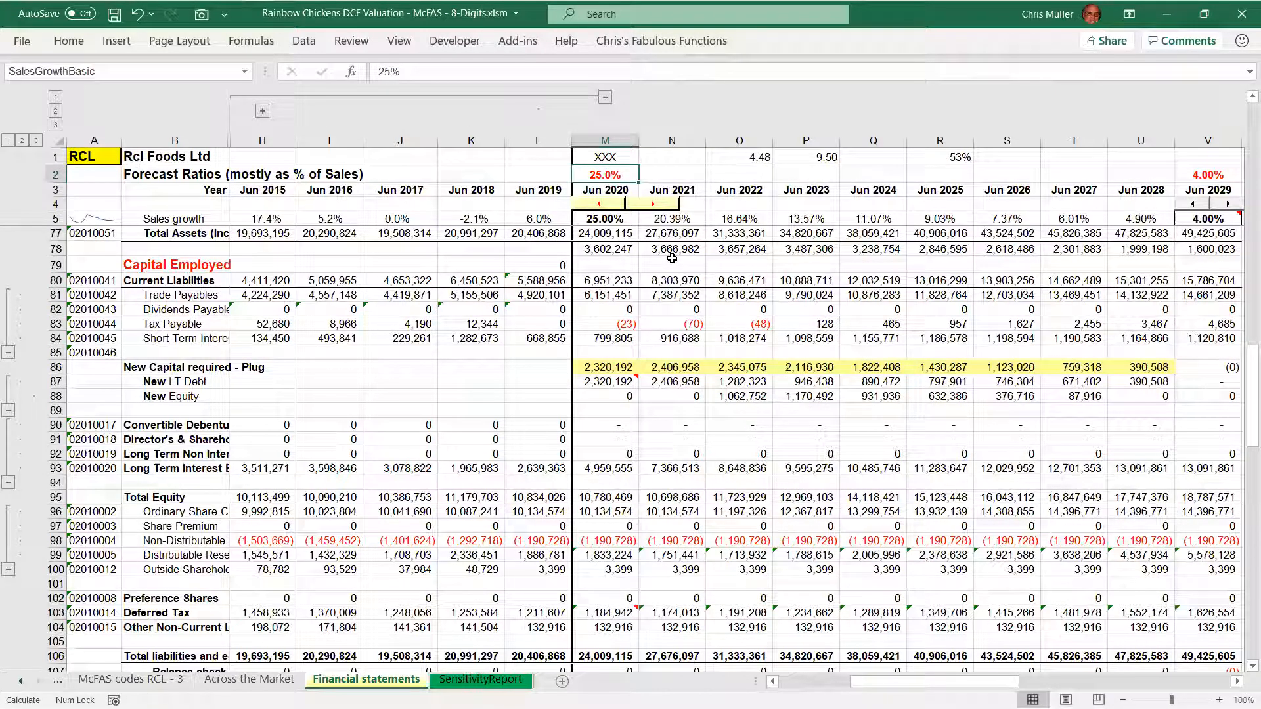
text(55%)
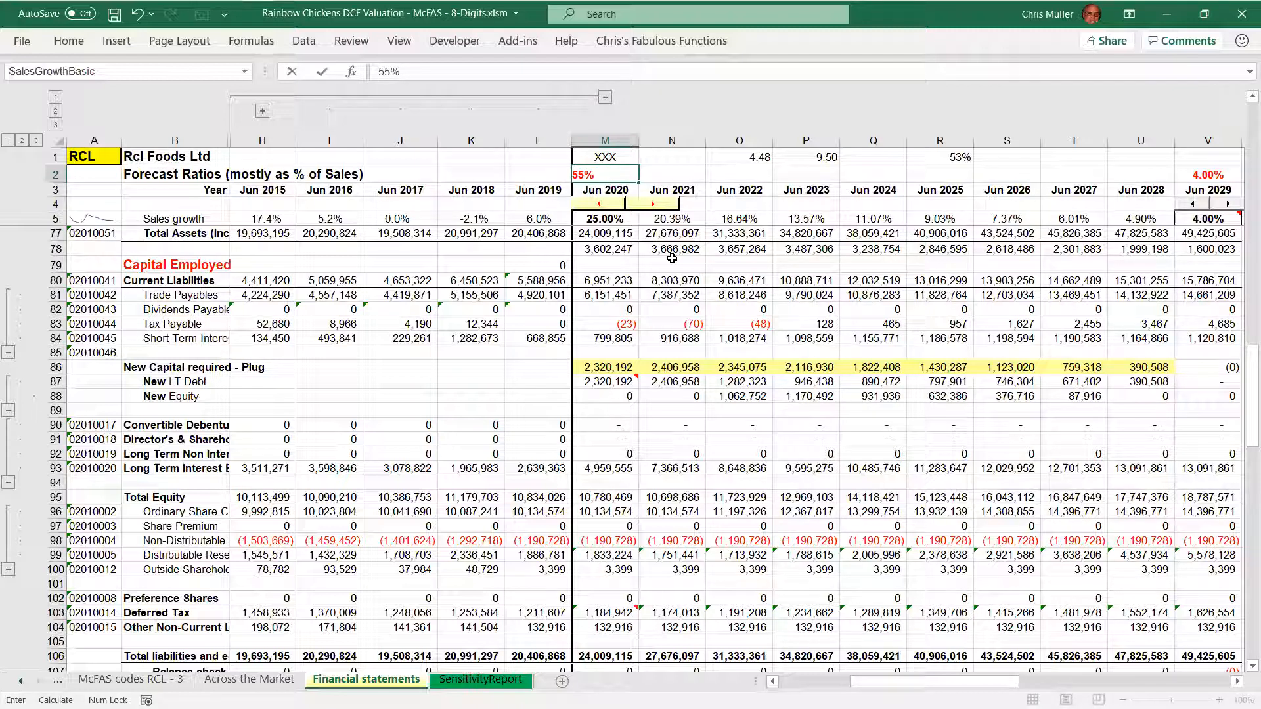
key(Return)
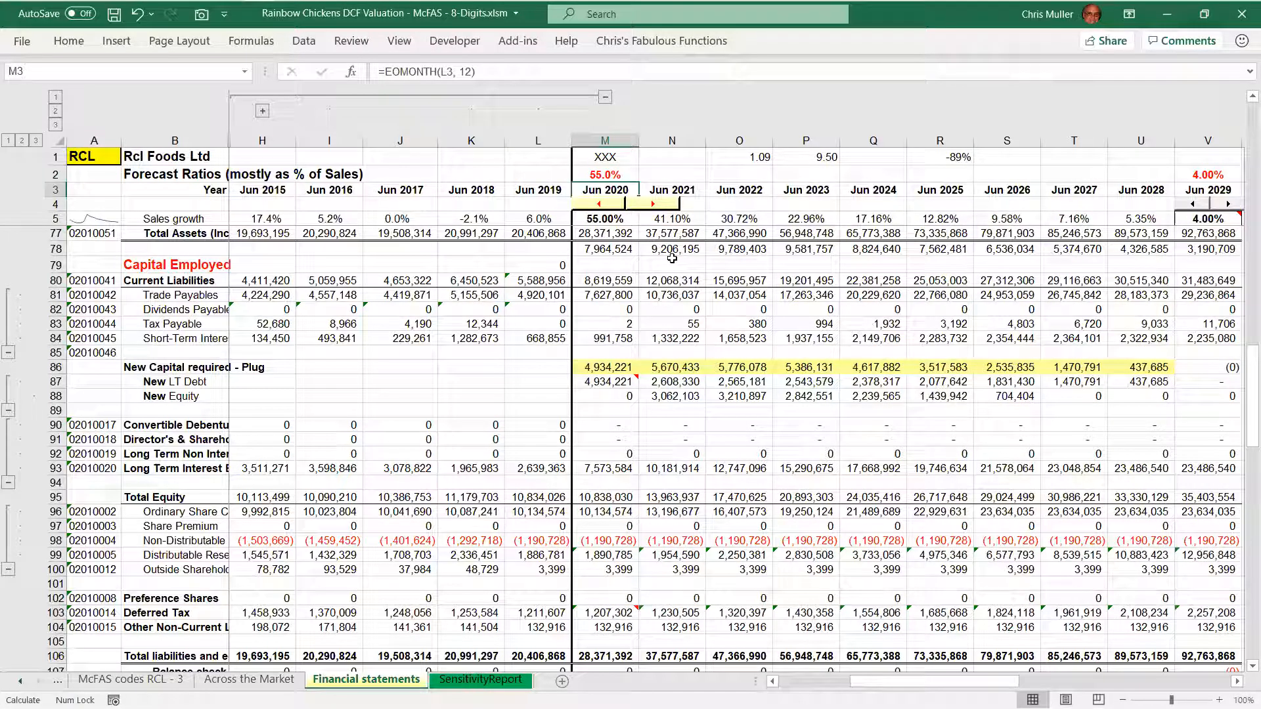
Go through the 2021 New Capital required and New LT Debt cells, inspect the 2021 New Equity formula, and close it unchanged
click(680, 369)
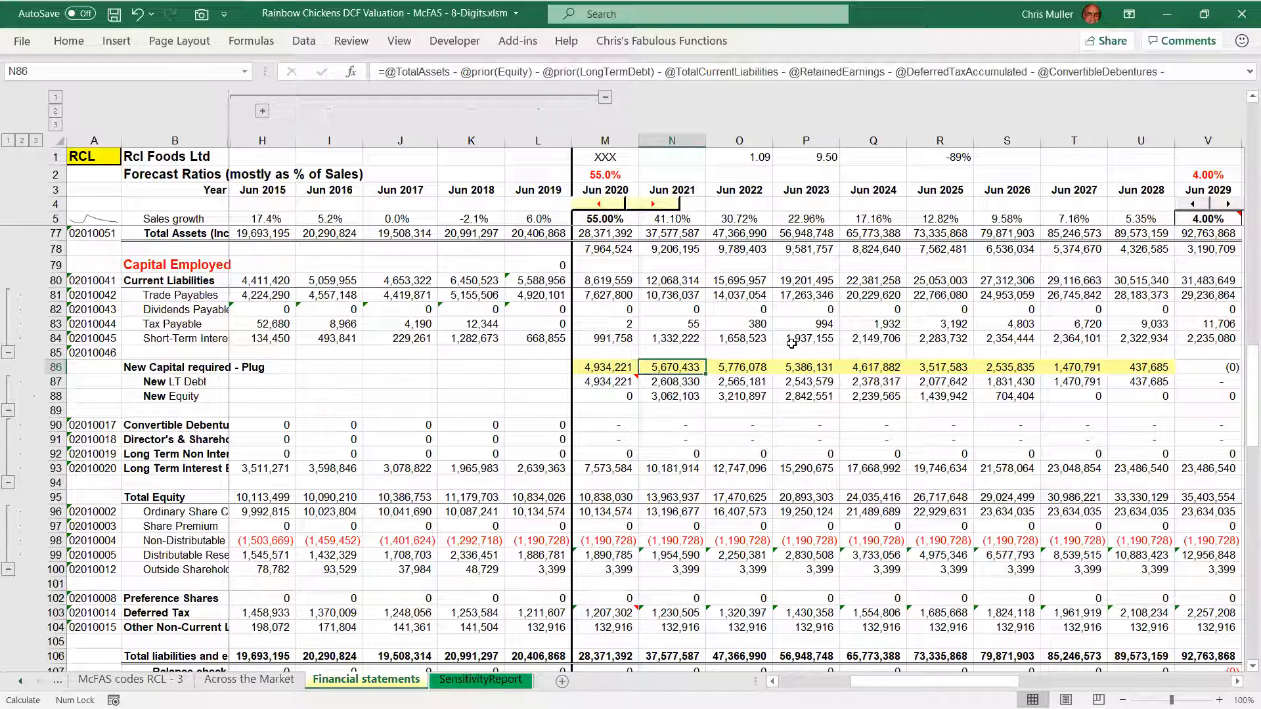
key(Down)
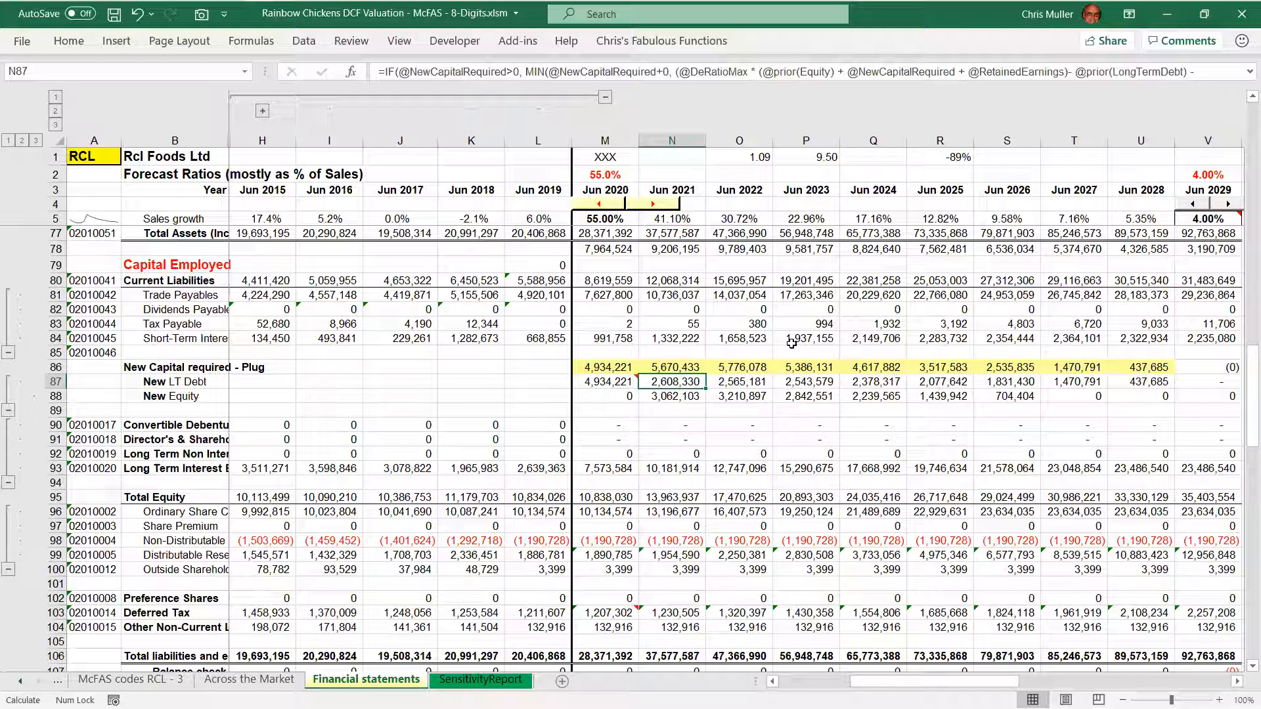
key(Down)
key(F2)
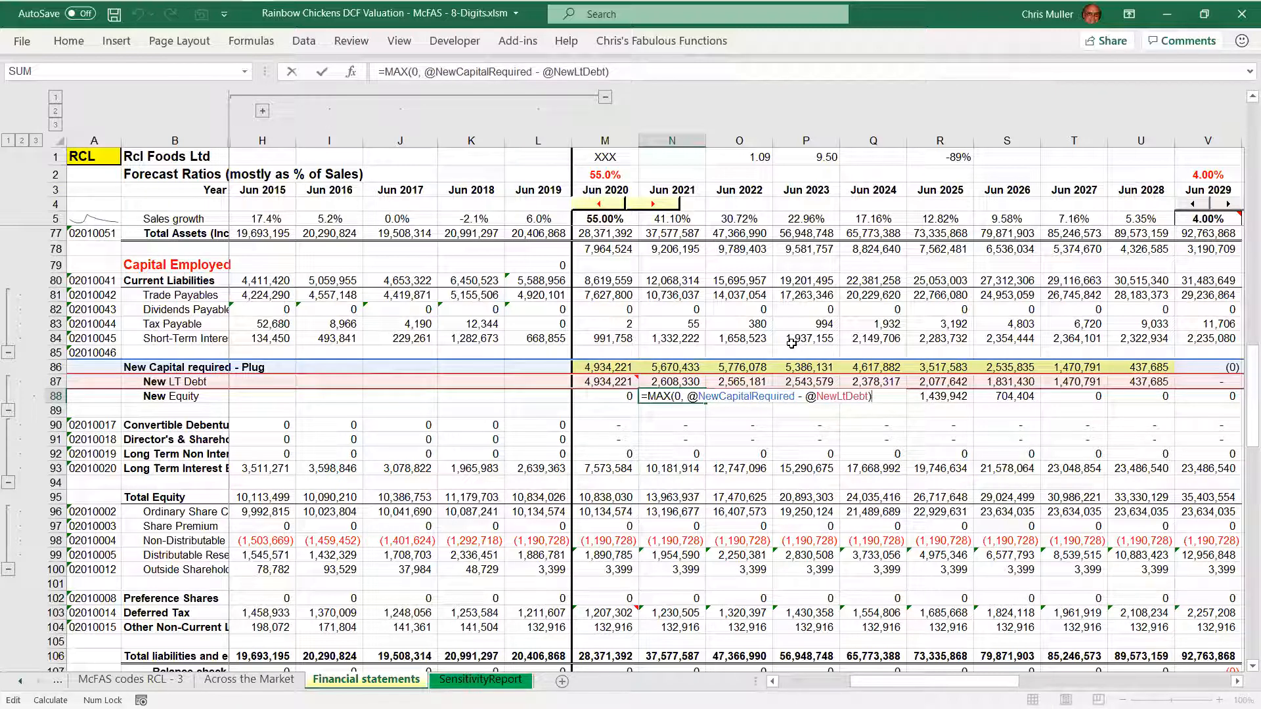
key(Escape)
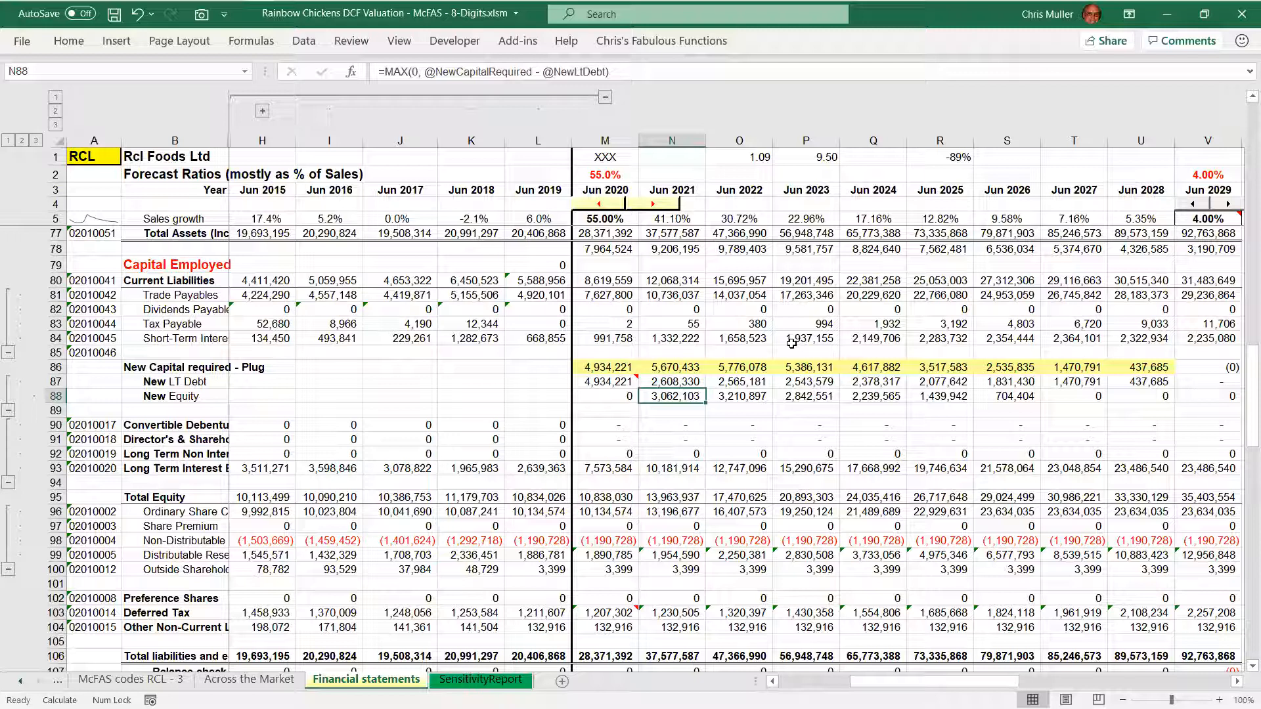
Highlight the 2021 New LT Debt and New Equity cells together, ending on the 2021 New LT Debt cell
key(Up)
key(shift+Down)
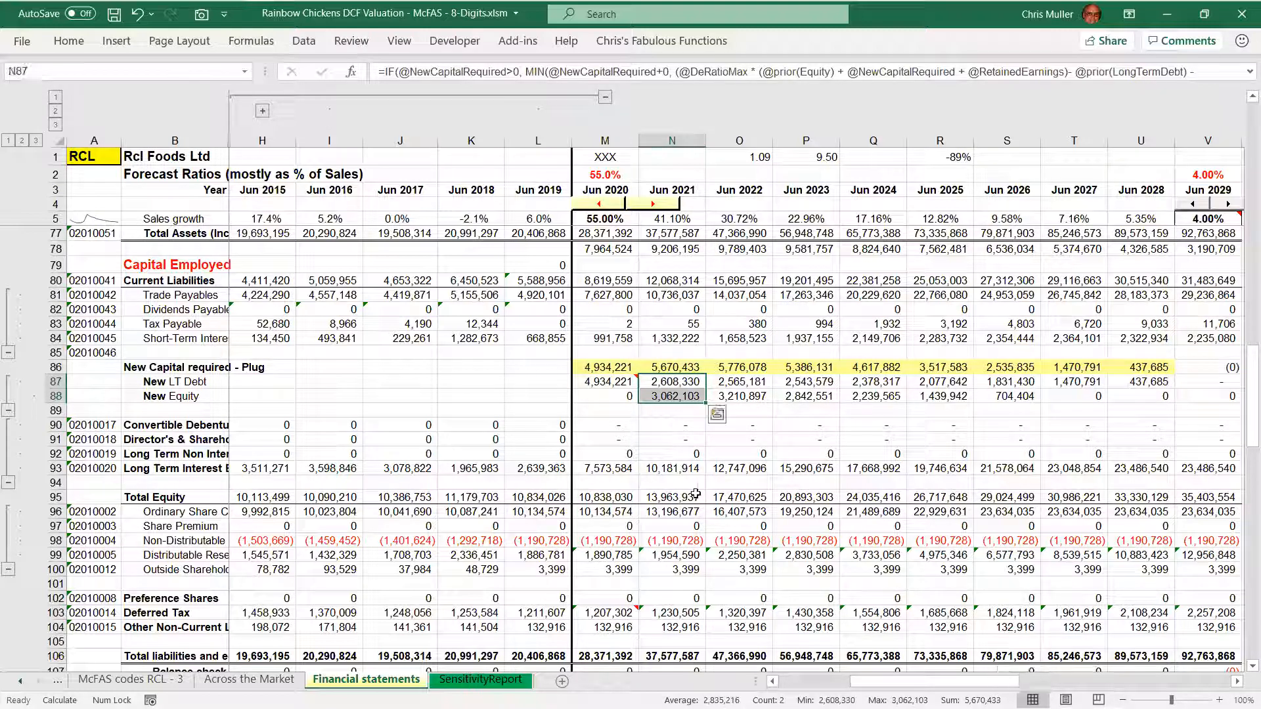
key(Up)
key(Down)
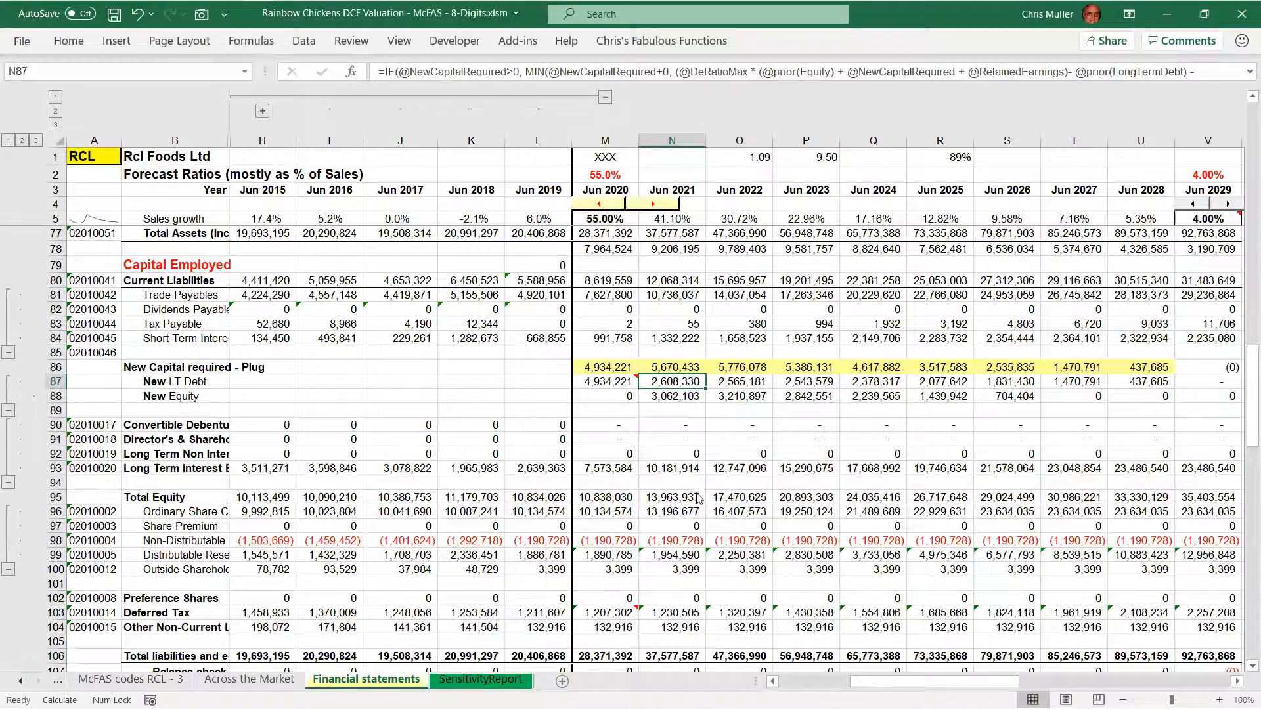
Consult the Splitting New Capital Required into Debt & Equity derivation on page 10 of the cheat sheet in Adobe Acrobat, and return to the Excel workbook
key(alt+Tab)
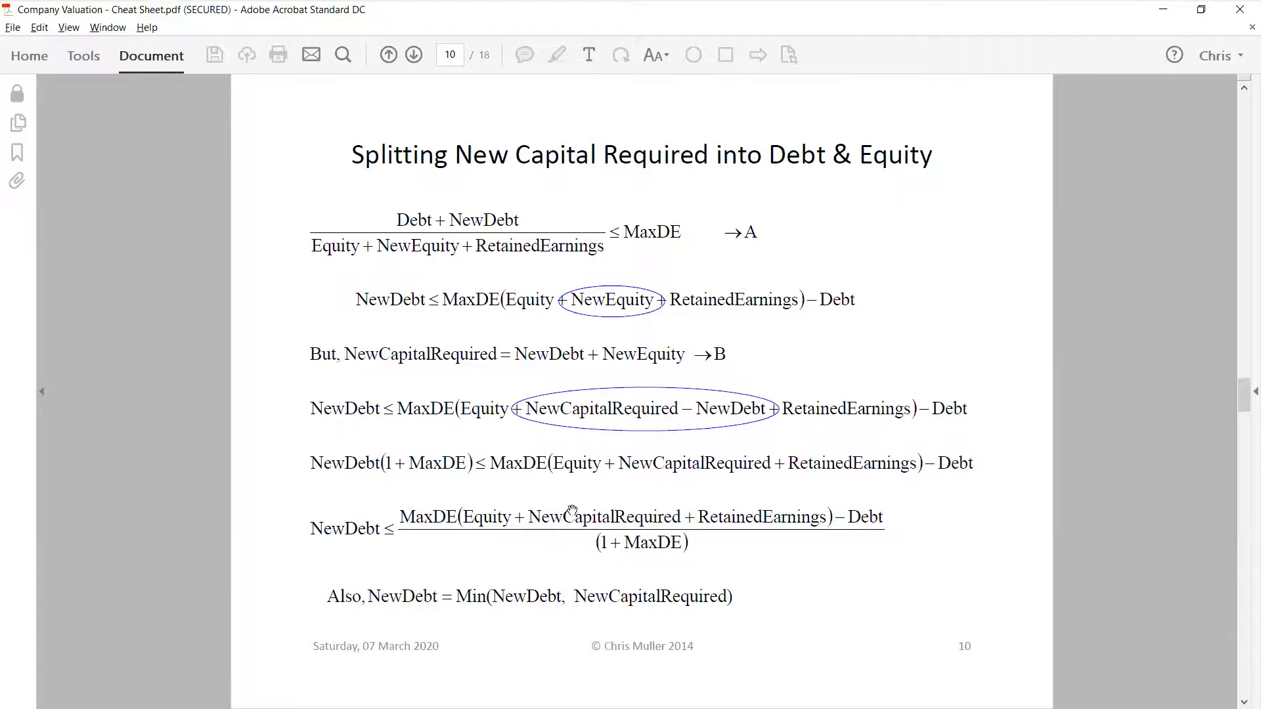
key(alt+Tab)
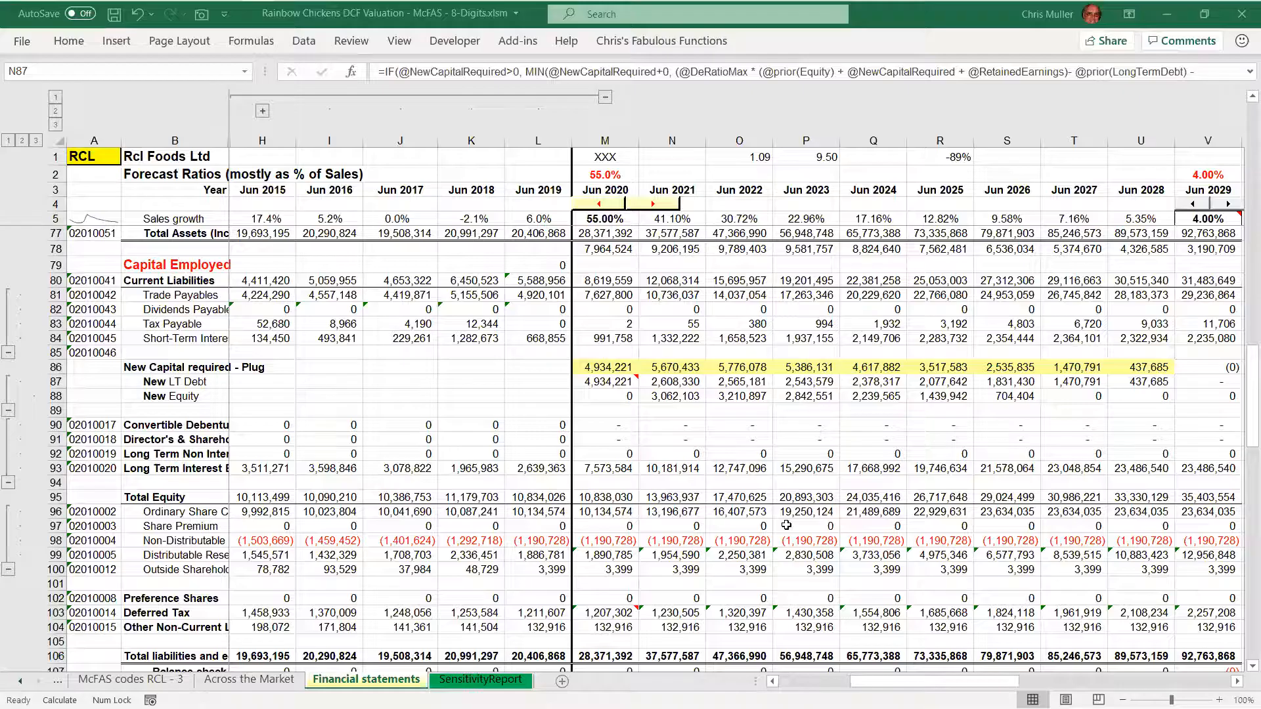
key(F2)
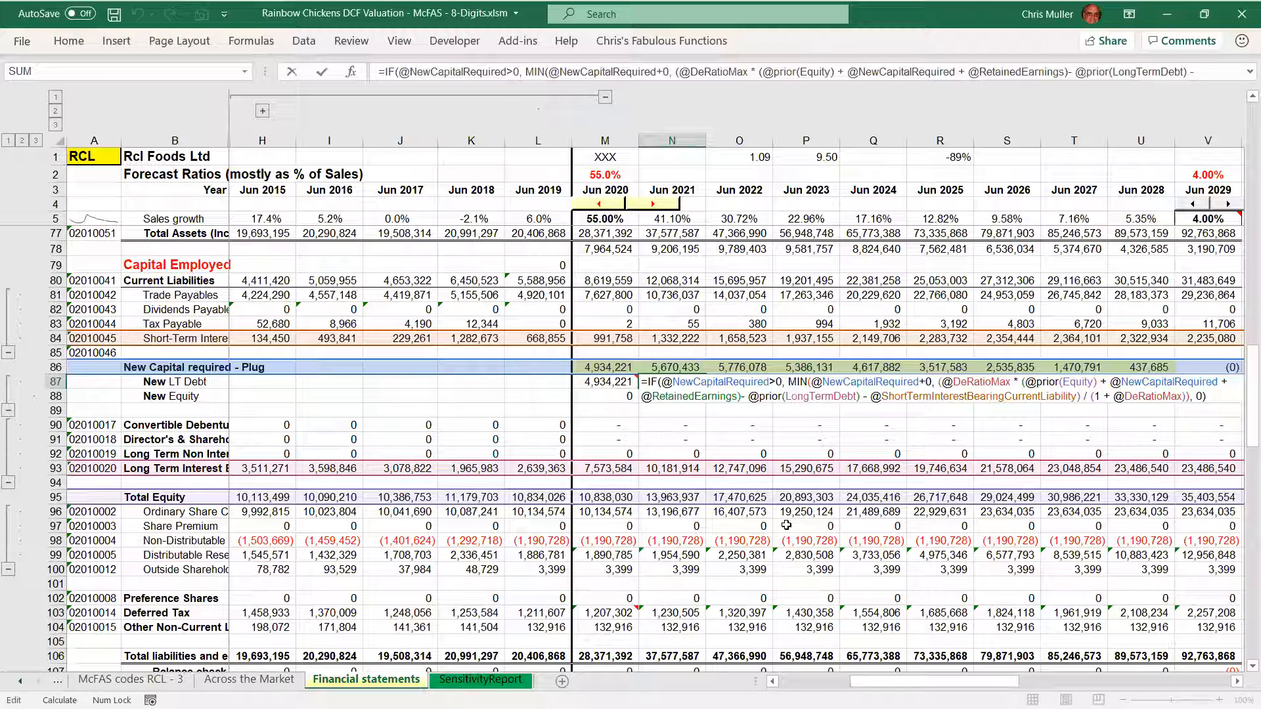
key(Home)
key(Right)
key(ctrl+shift+Right)
key(ctrl+shift+Right)
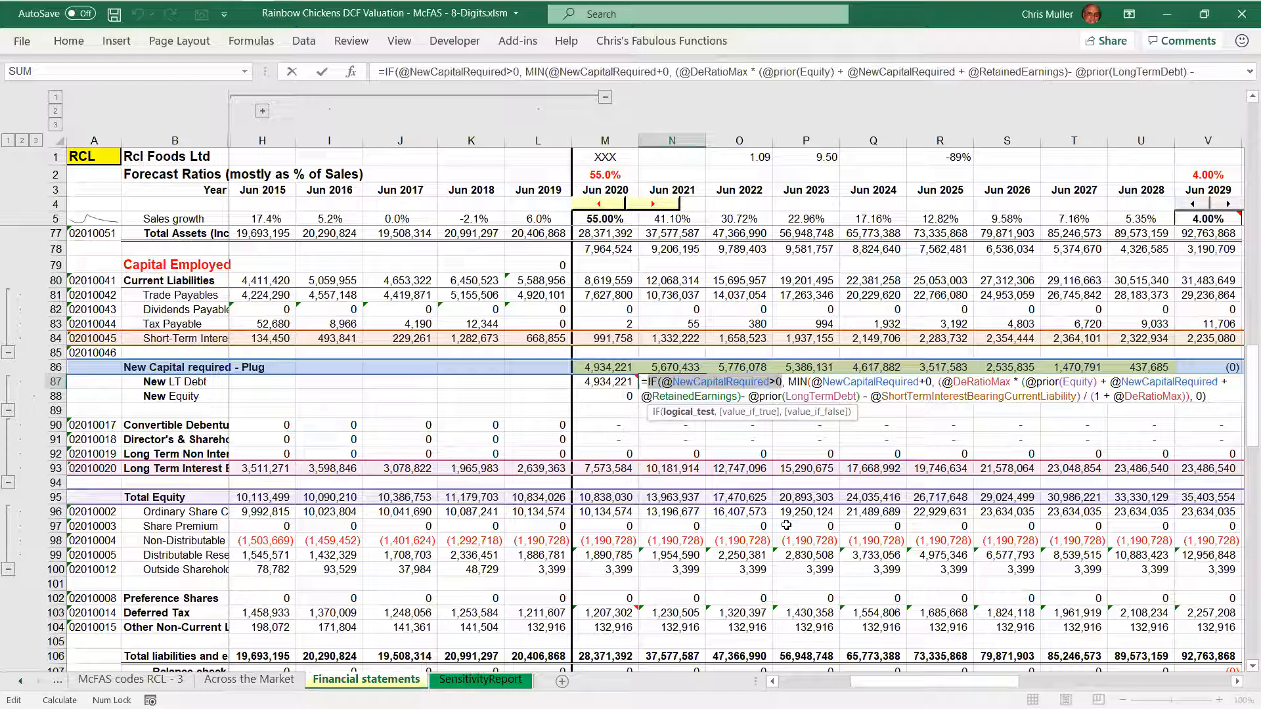
key(Right)
key(Right)
key(Right)
key(Right)
key(Right)
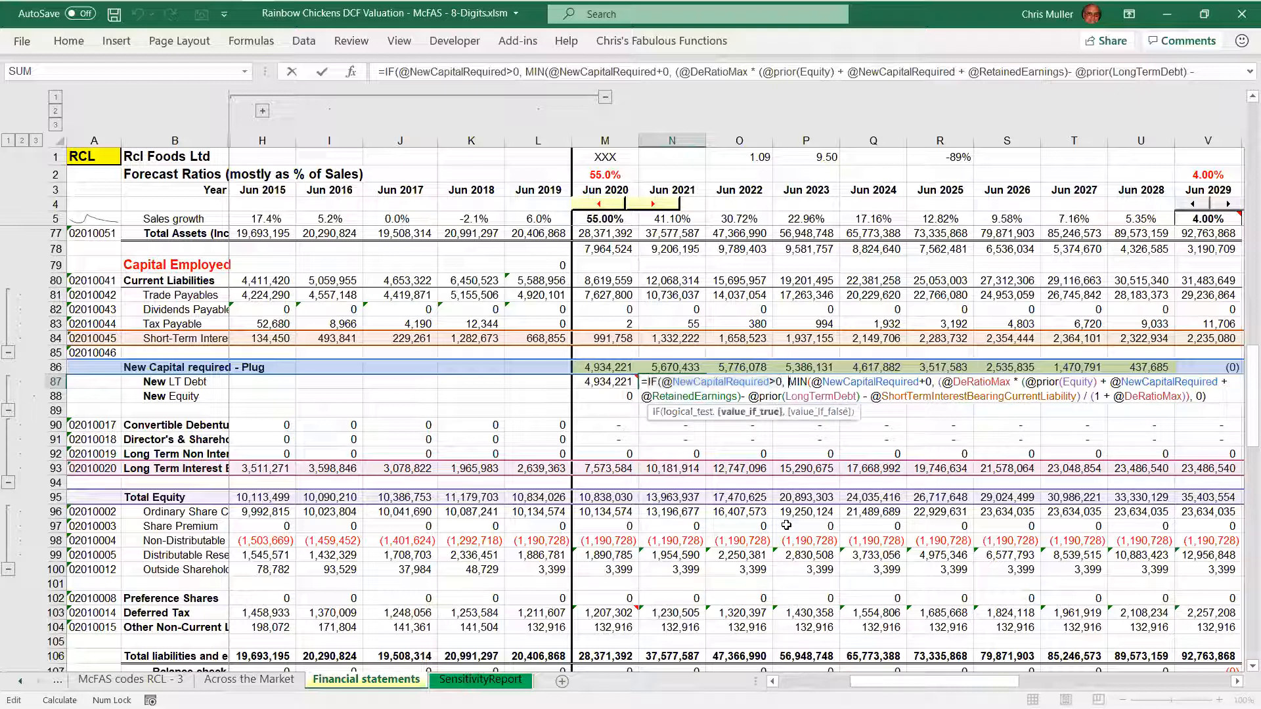
key(shift+Right)
key(shift+Right)
key(shift+Right)
key(shift+Right)
key(shift+Right)
key(shift+Right)
key(shift+Right)
key(shift+Right)
key(shift+Right)
key(shift+Right)
key(shift+Right)
key(shift+Right)
key(shift+Right)
key(shift+Right)
key(shift+Right)
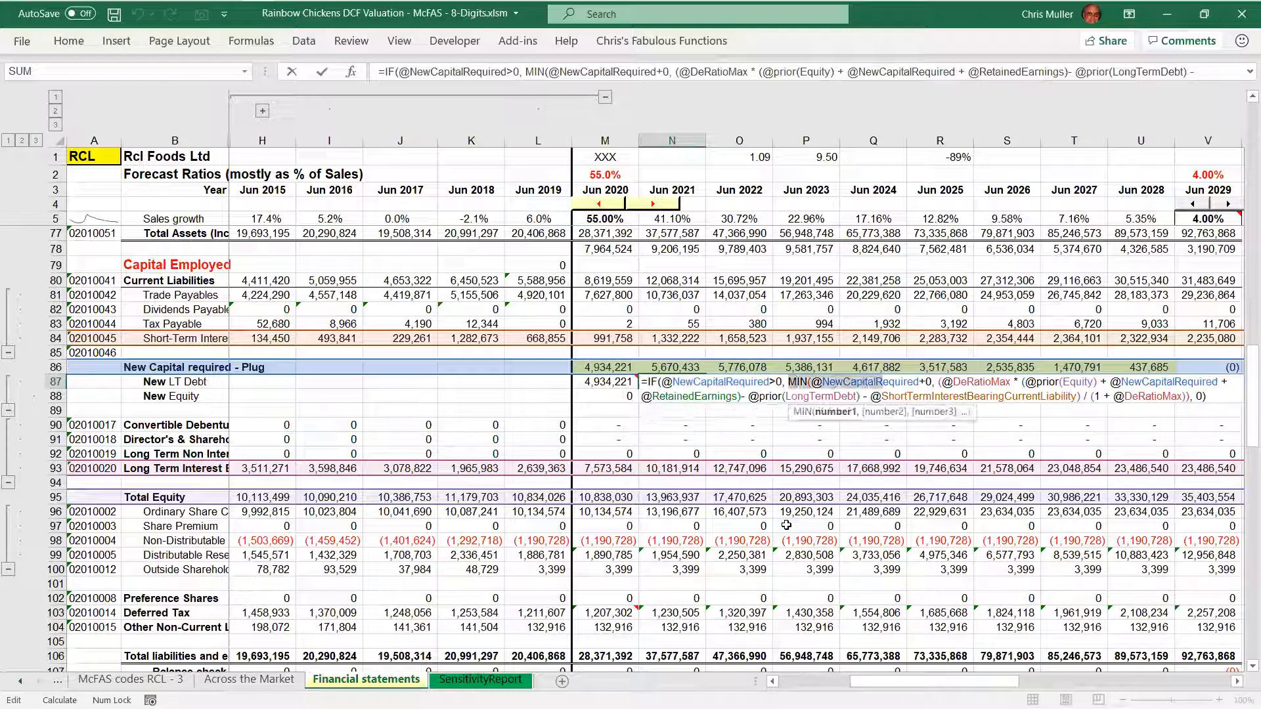
key(shift+Right)
key(shift+Right)
key(shift+Right)
key(shift+Right)
key(shift+Right)
key(shift+Right)
key(shift+Right)
key(shift+Right)
key(shift+Right)
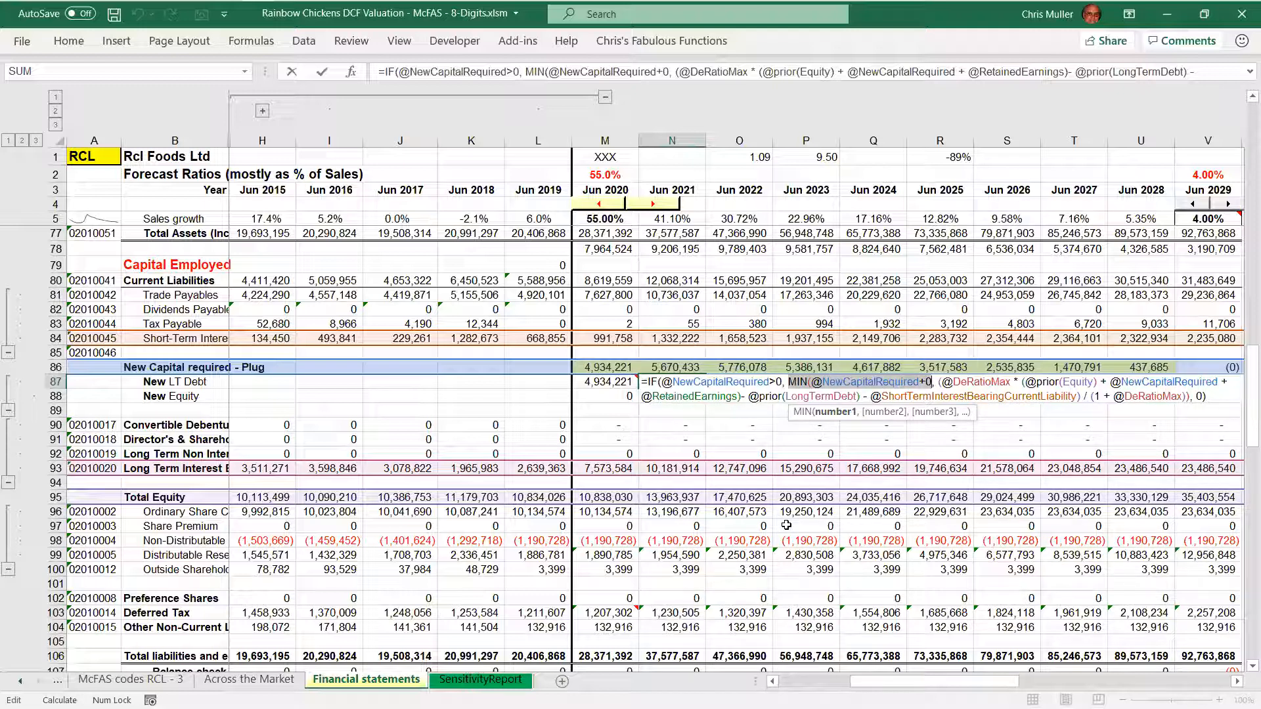
key(Right)
key(Right)
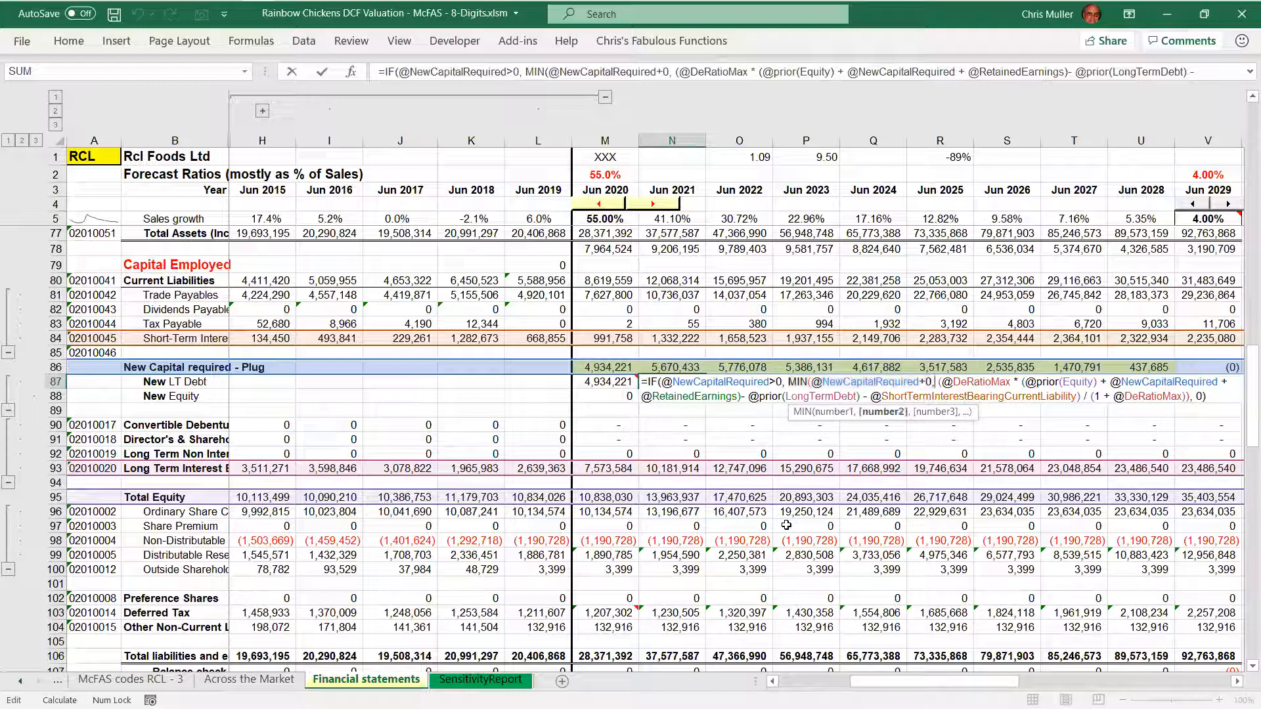
key(shift+Right)
key(shift+Right)
key(shift+Right)
key(shift+Right)
key(shift+Right)
key(shift+Right)
key(shift+Right)
key(shift+Right)
key(shift+Right)
key(shift+Right)
key(shift+Right)
key(shift+Right)
key(shift+Right)
key(shift+Right)
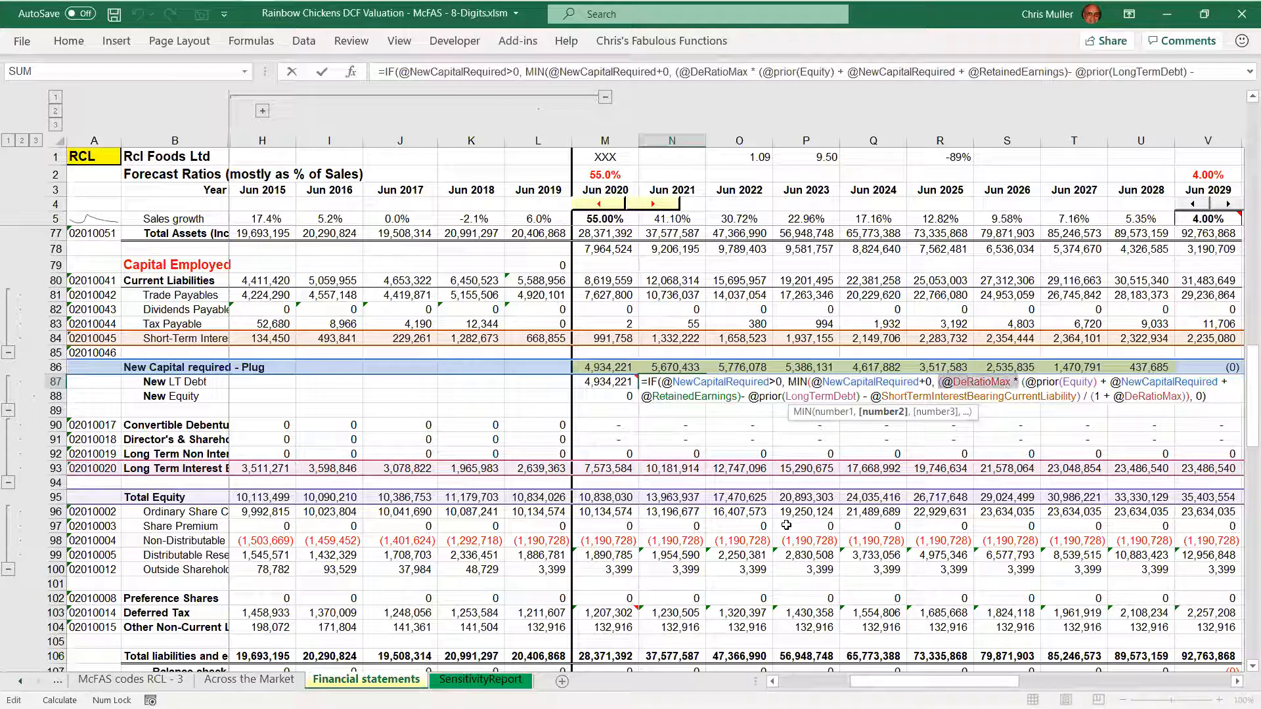
key(shift+Right)
key(shift+Right)
key(shift+Right)
key(shift+Right)
key(shift+Right)
key(shift+Right)
key(shift+Right)
key(shift+Right)
key(shift+Right)
key(shift+Right)
key(shift+Right)
key(shift+Right)
key(shift+Right)
key(shift+Right)
key(shift+Right)
key(shift+Right)
key(shift+Right)
key(shift+Right)
key(shift+Right)
key(shift+Right)
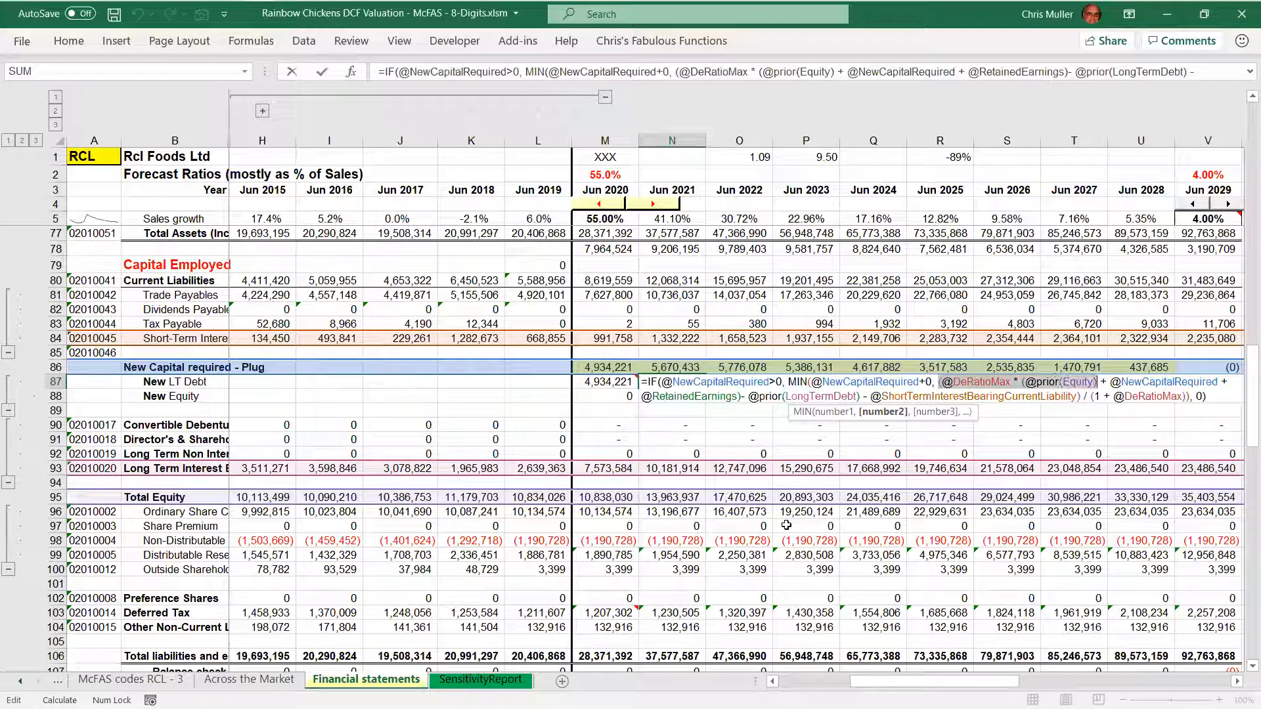
key(shift+Right)
key(shift+Right)
key(shift+Right)
key(shift+Right)
key(shift+Right)
key(shift+Right)
key(shift+Right)
key(shift+Right)
key(shift+Right)
key(shift+Right)
key(shift+Right)
key(shift+Right)
key(shift+Right)
key(shift+Right)
key(shift+Right)
key(shift+Right)
key(shift+Right)
key(shift+Right)
key(shift+Right)
key(shift+Right)
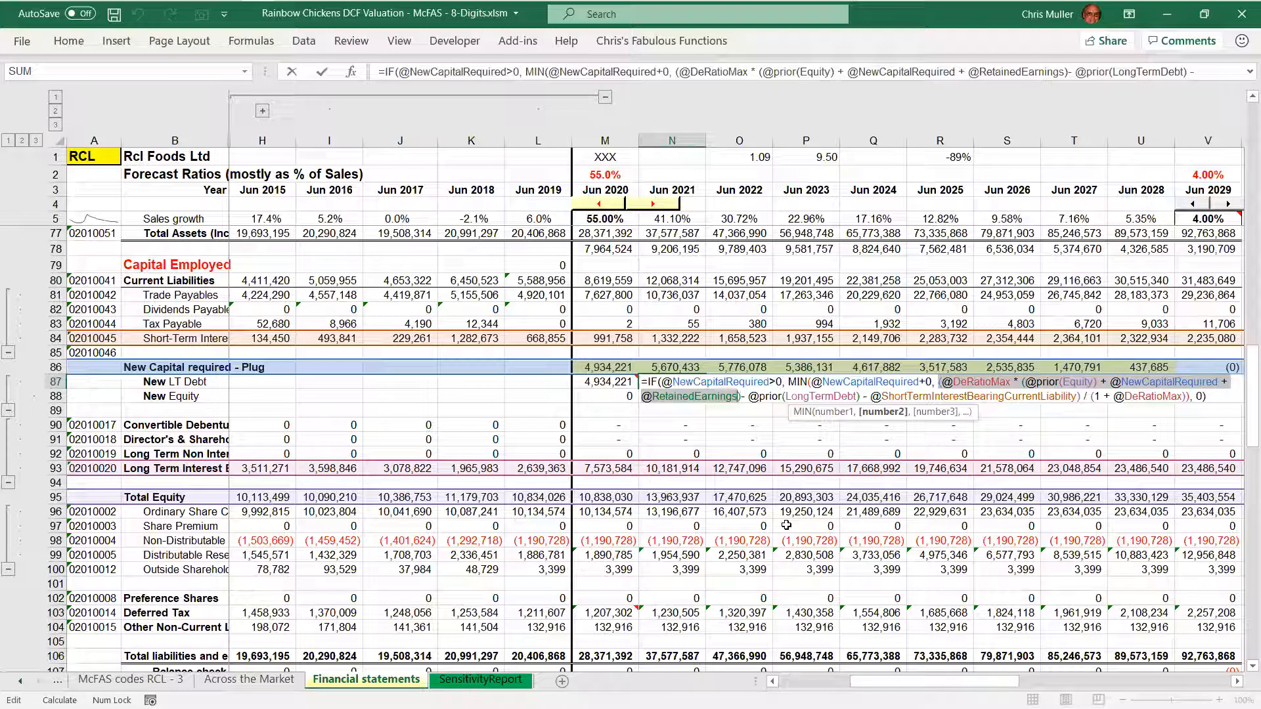
key(shift+Right)
key(shift+Right)
key(shift+Right)
key(shift+Right)
key(shift+Right)
key(shift+Right)
key(shift+Right)
key(shift+Right)
key(shift+Right)
key(shift+Right)
key(shift+Right)
key(shift+Right)
key(shift+Right)
key(shift+Right)
key(shift+Right)
key(shift+Right)
key(shift+Right)
key(shift+Right)
key(shift+Right)
key(shift+Right)
key(shift+Right)
key(shift+Right)
key(shift+Right)
key(shift+Right)
key(shift+Right)
key(shift+Right)
key(shift+Right)
key(shift+Right)
key(shift+Right)
key(shift+Right)
key(shift+Right)
key(shift+Right)
key(shift+Right)
key(shift+Right)
key(shift+Right)
key(shift+Right)
key(shift+Right)
key(shift+Right)
key(shift+Right)
key(shift+Right)
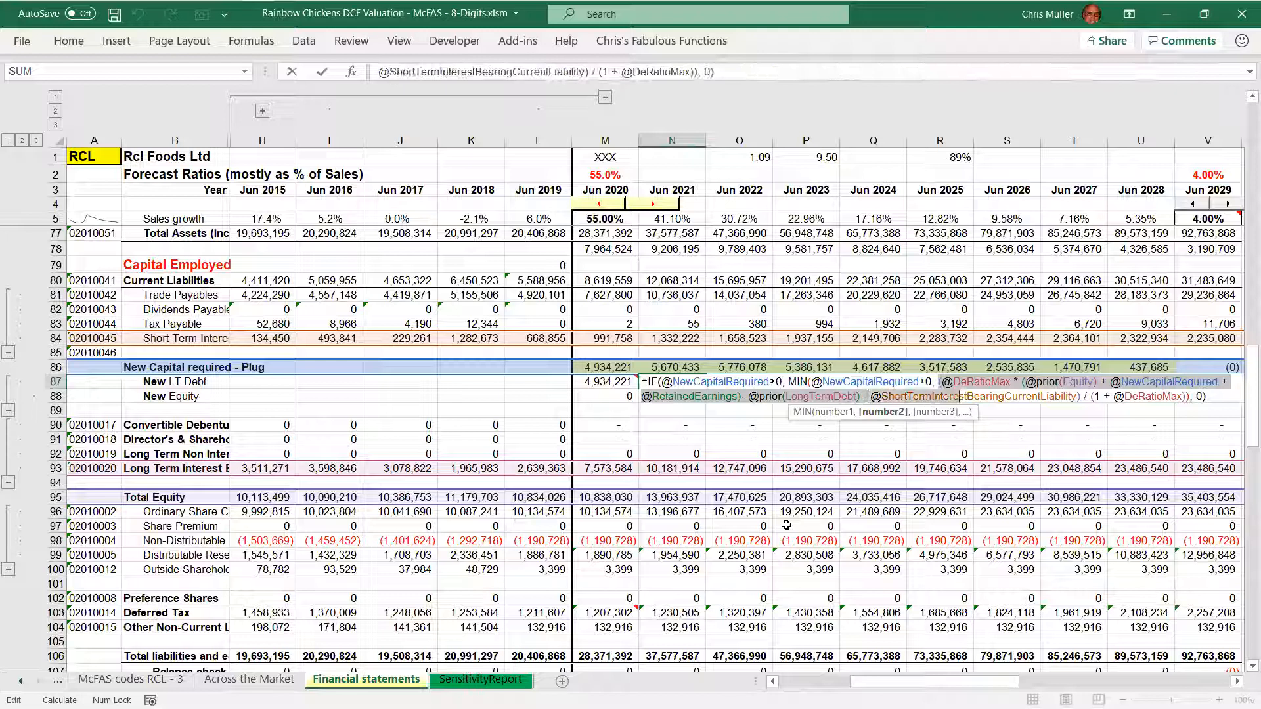
key(shift+Right)
key(shift+Right)
key(shift+Right)
key(shift+Right)
key(shift+Right)
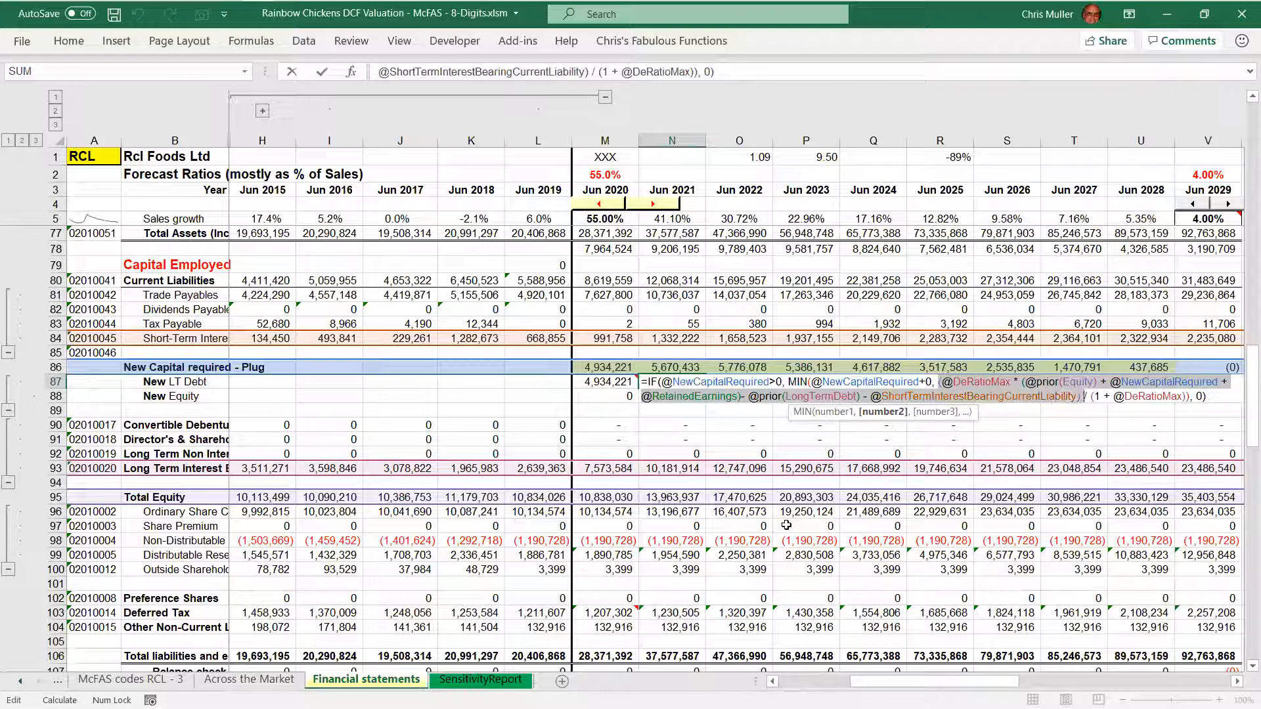
key(shift+Right)
key(shift+Right)
key(shift+Right)
key(shift+Right)
key(shift+Right)
key(shift+Right)
key(shift+Right)
key(shift+Right)
key(shift+Right)
key(shift+Right)
key(shift+Right)
key(shift+Right)
key(shift+Right)
key(shift+Right)
key(shift+Right)
key(shift+Right)
key(shift+Right)
key(shift+Right)
key(shift+Right)
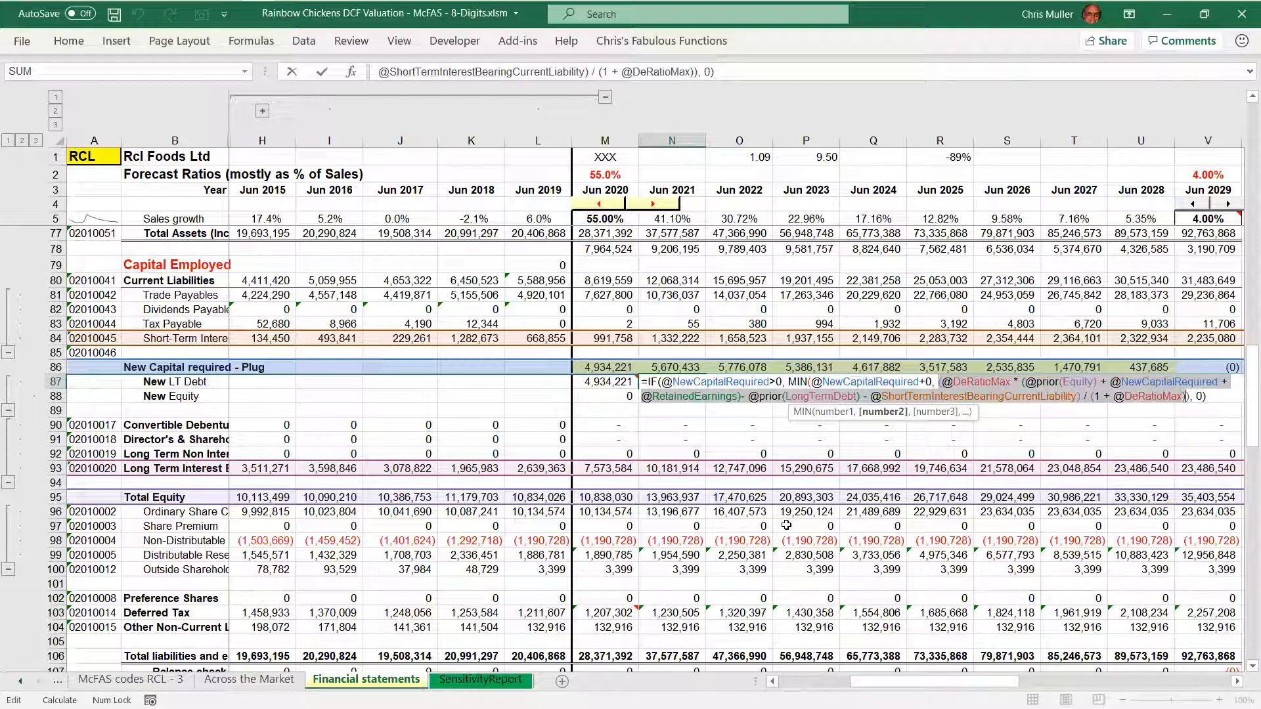
key(shift+Right)
Highlight the zero fallback that ends the 2021 New LT Debt formula, and close the formula without editing it
key(Right)
key(shift+Right)
key(shift+Right)
key(shift+Right)
key(shift+Right)
key(shift+Right)
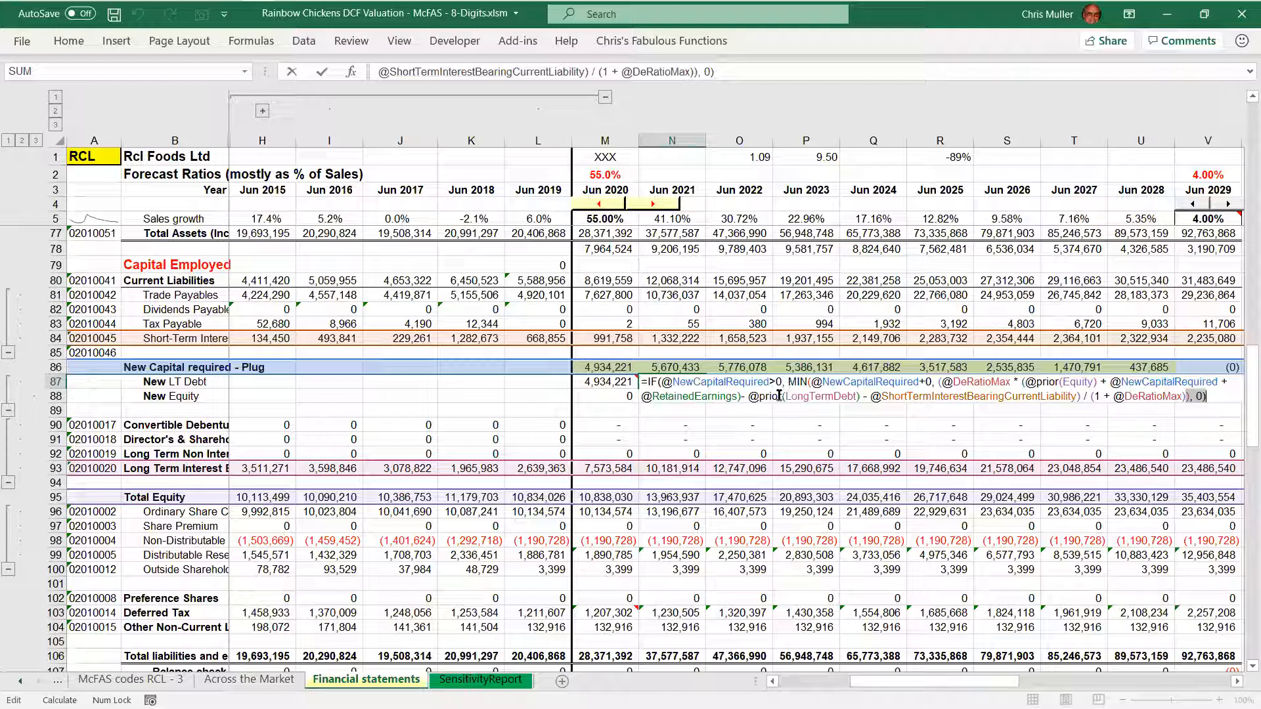
key(ctrl+Return)
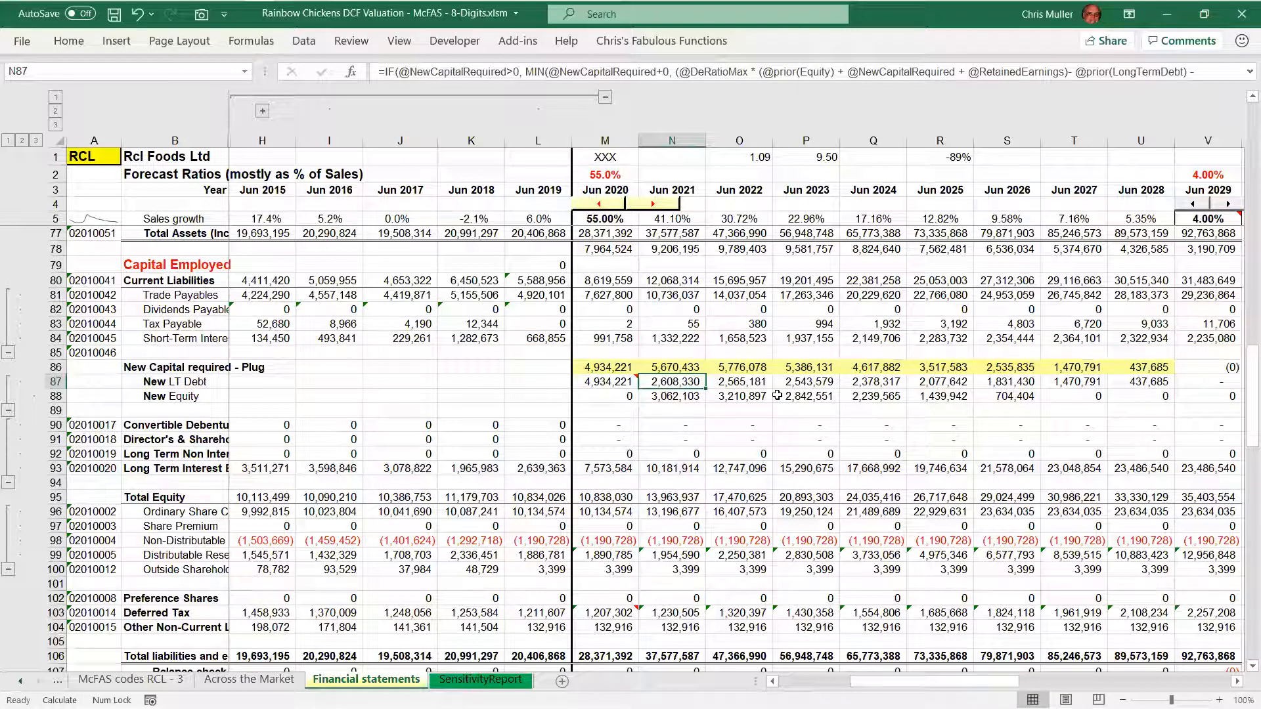
key(Up)
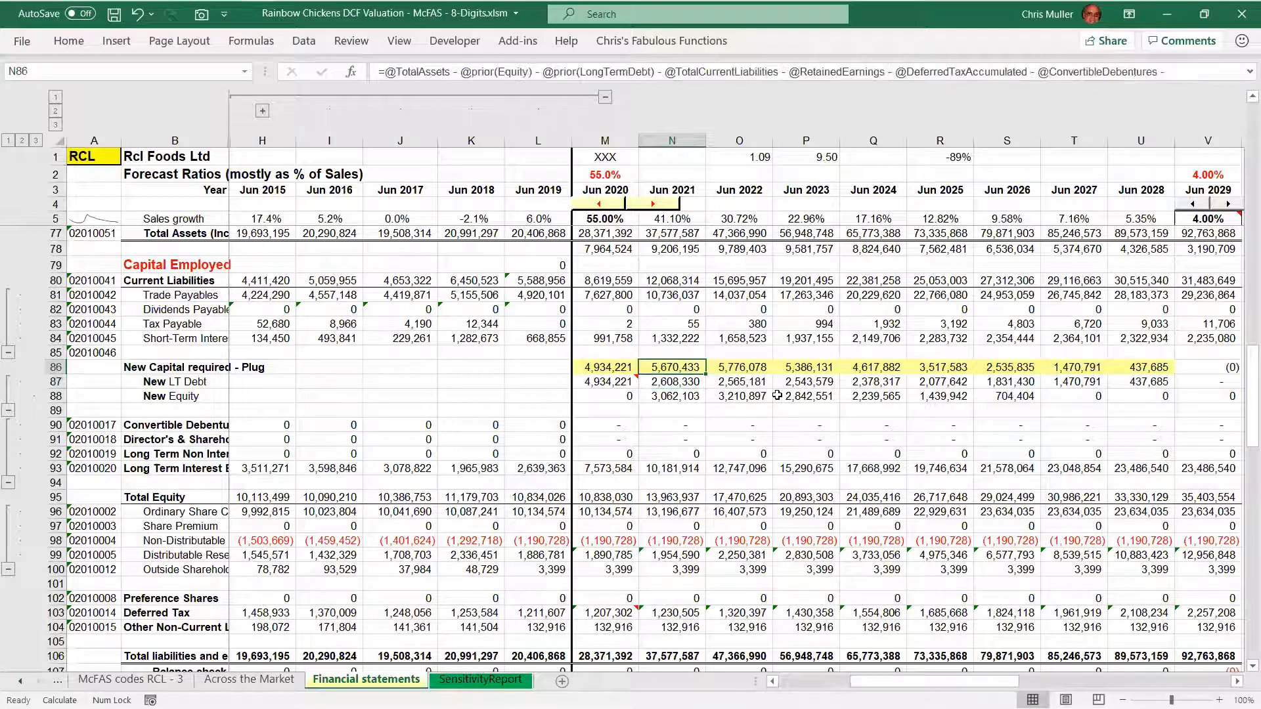
key(Down)
key(Down)
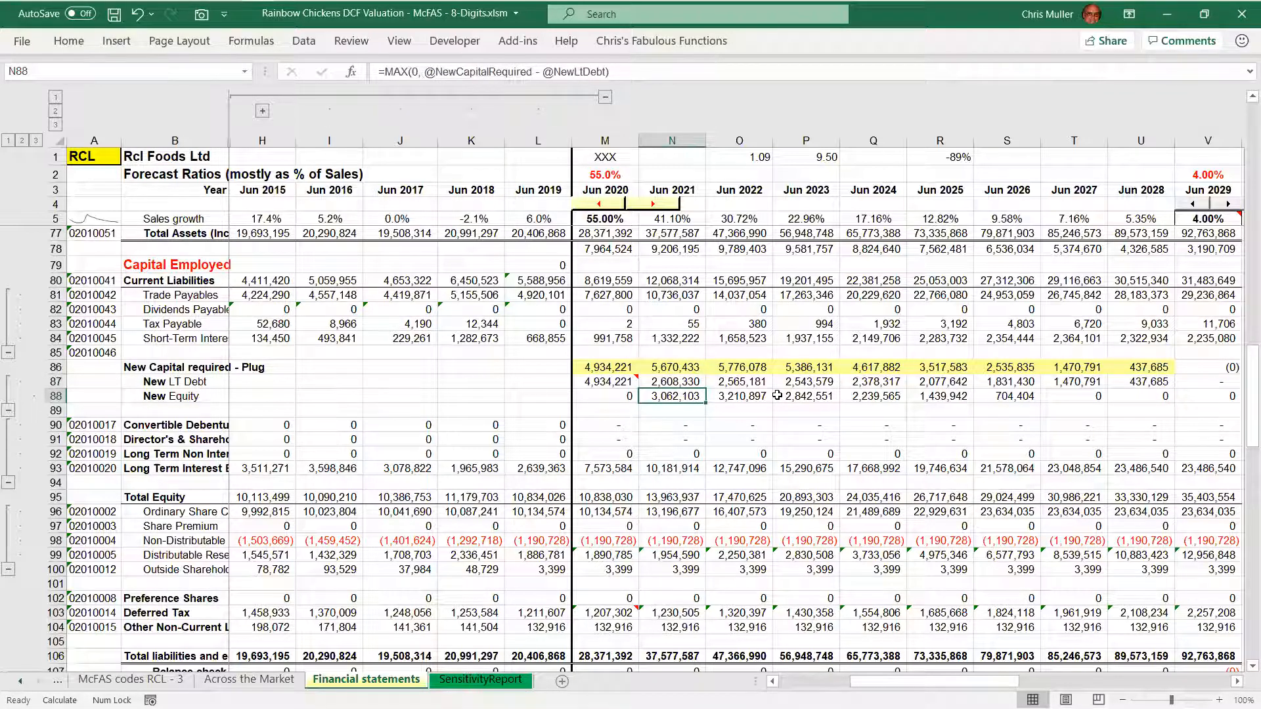
key(F2)
key(ctrl+Right)
key(ctrl+Right)
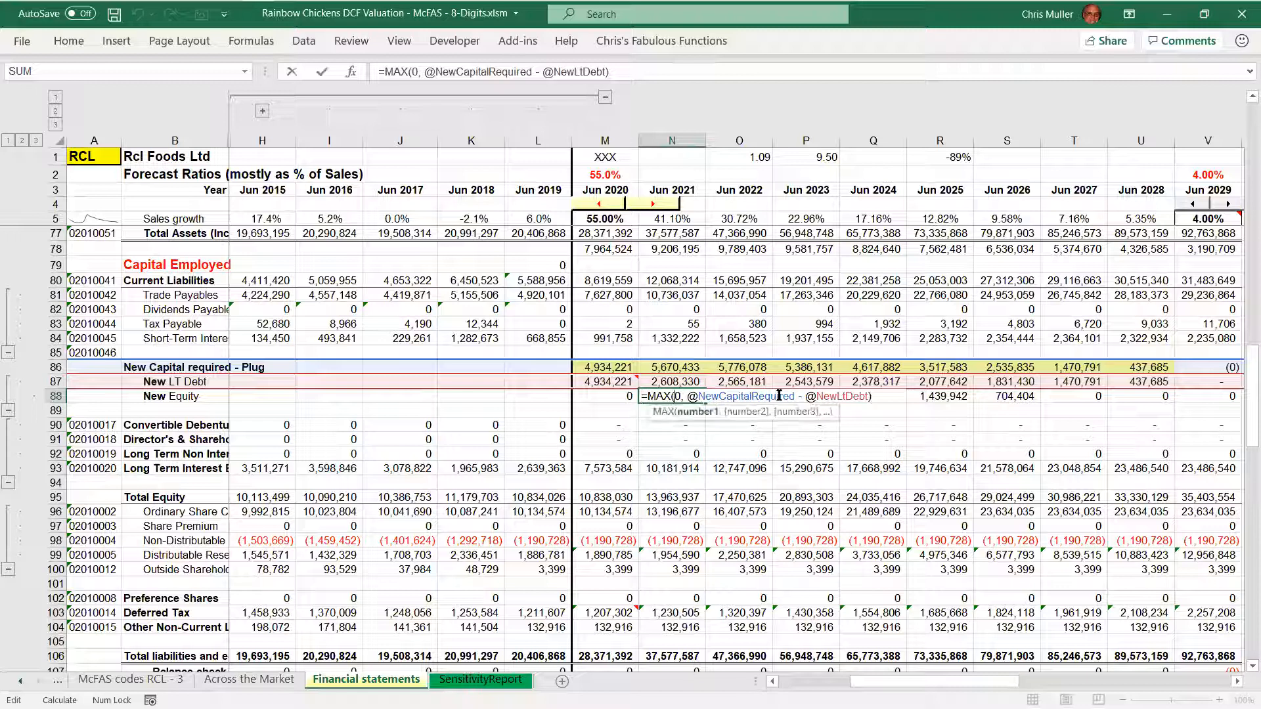
key(ctrl+shift+Right)
key(ctrl+shift+Right)
key(ctrl+shift+Right)
key(ctrl+shift+Right)
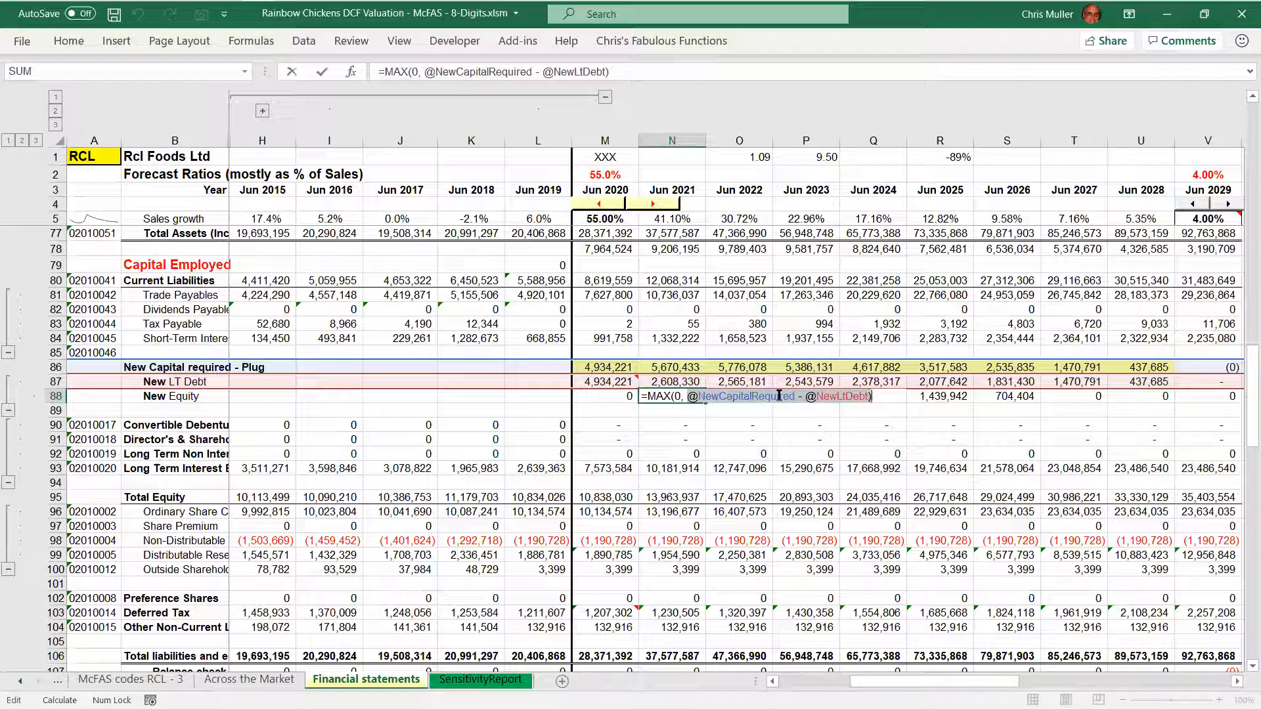
key(ctrl+Return)
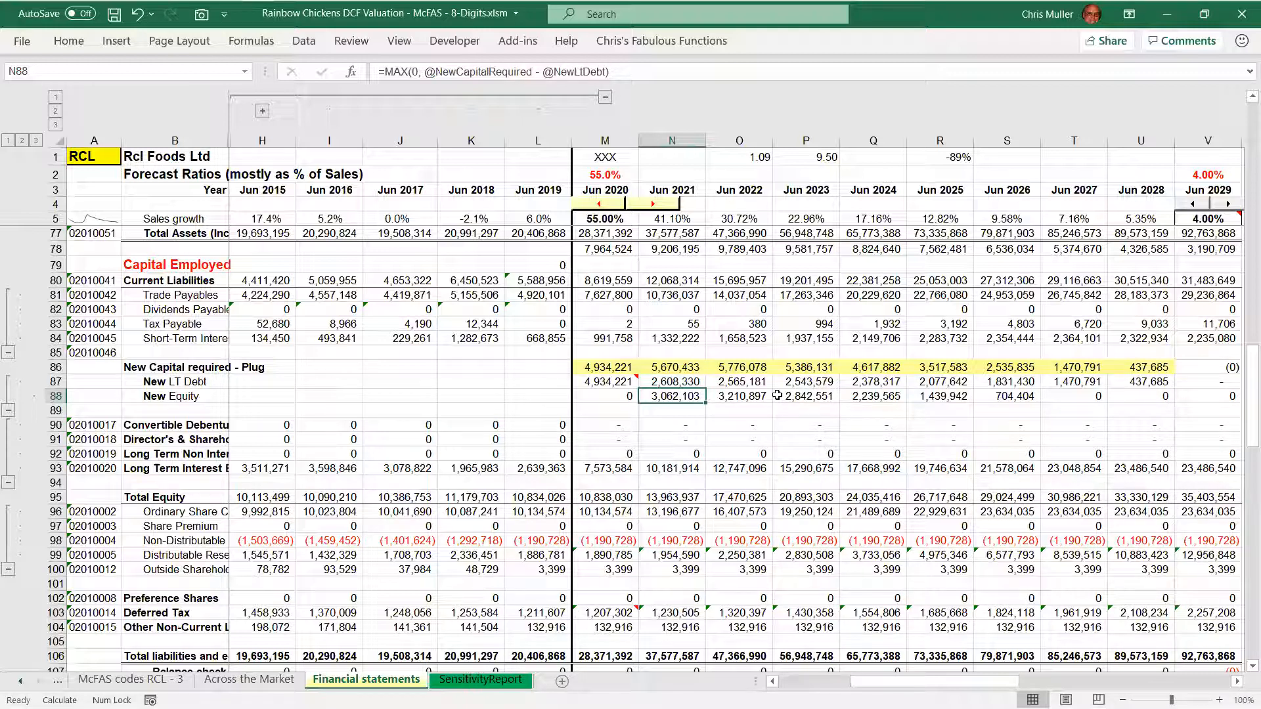
Set the basic sales growth above Jun 2020 to 1% and reselect that cell
click(610, 173)
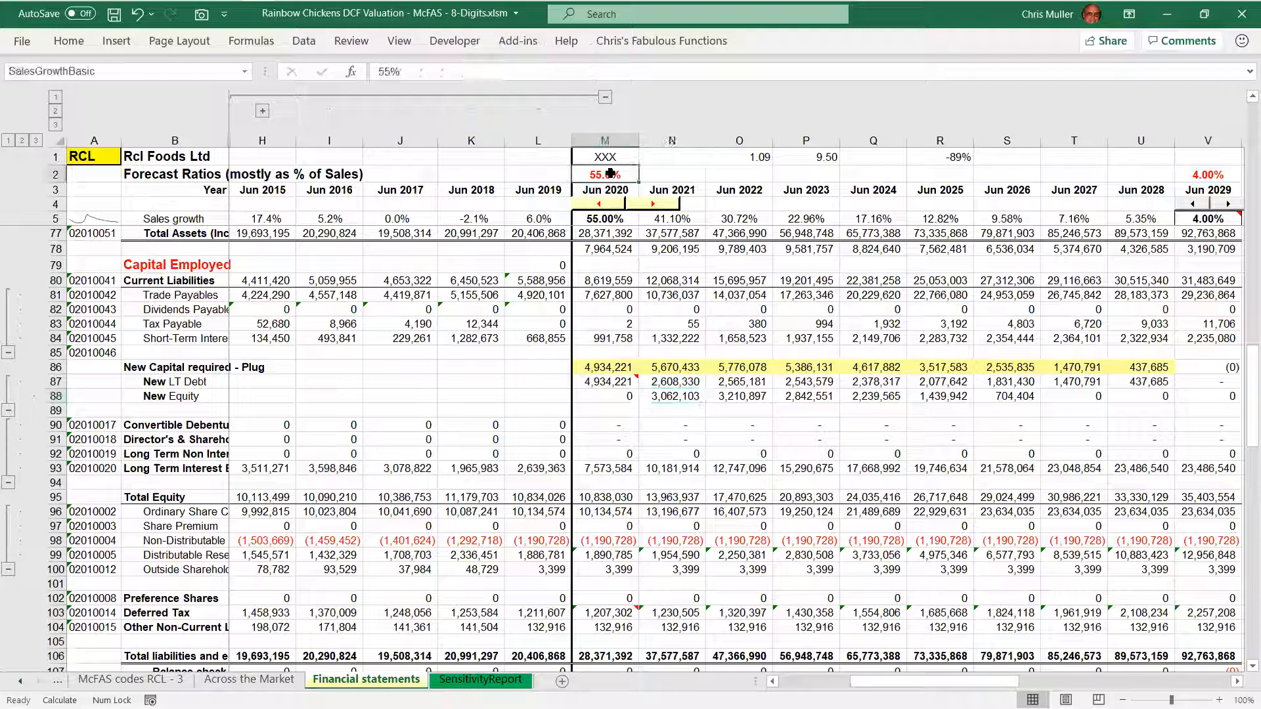
text(1)
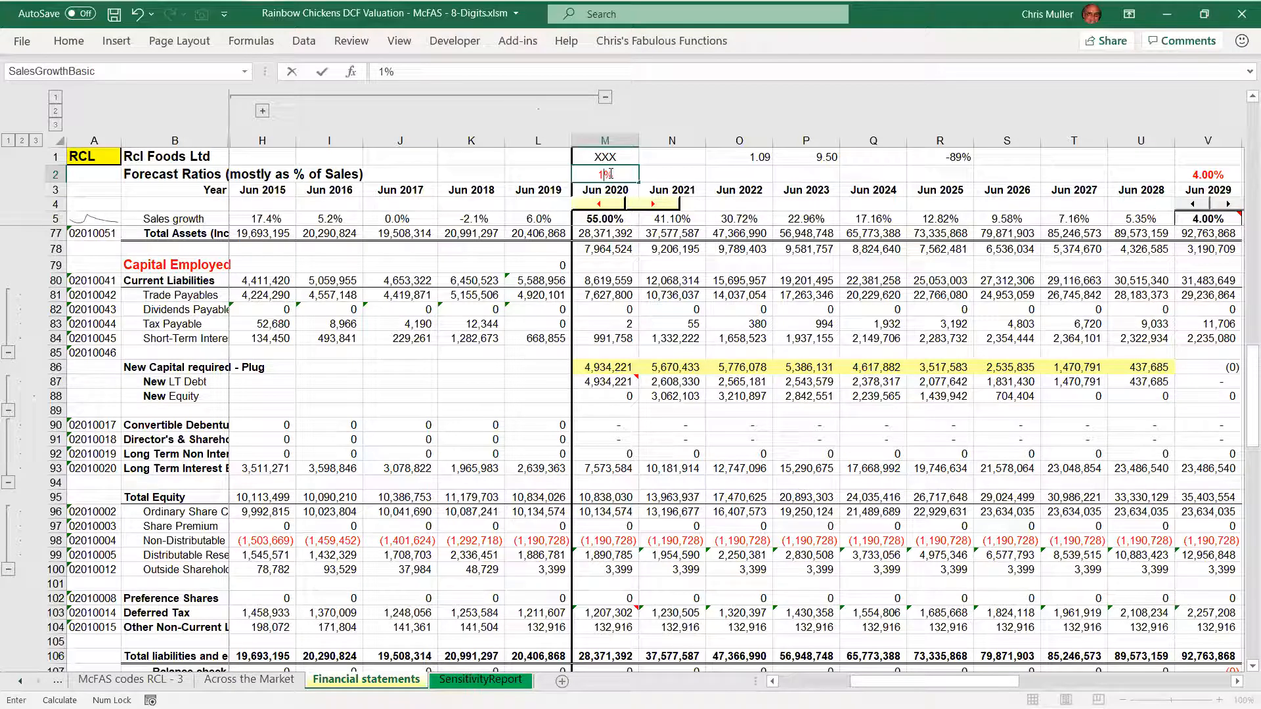
key(Return)
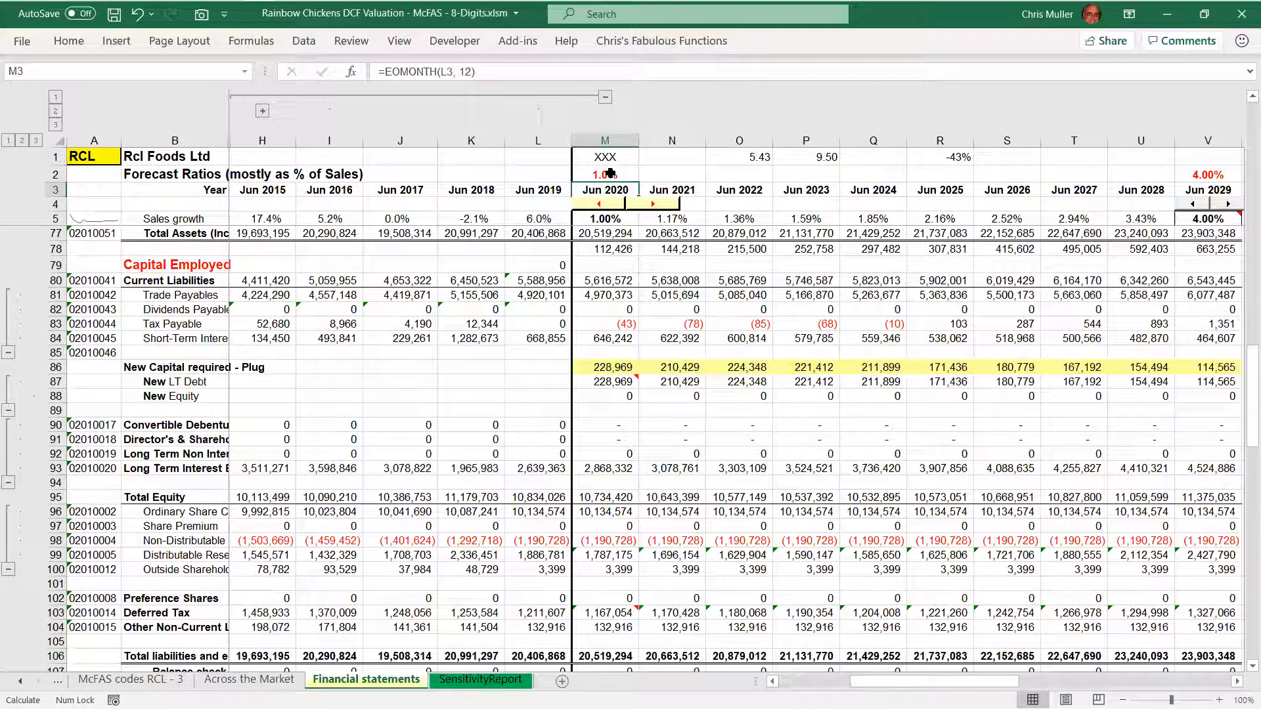
click(610, 173)
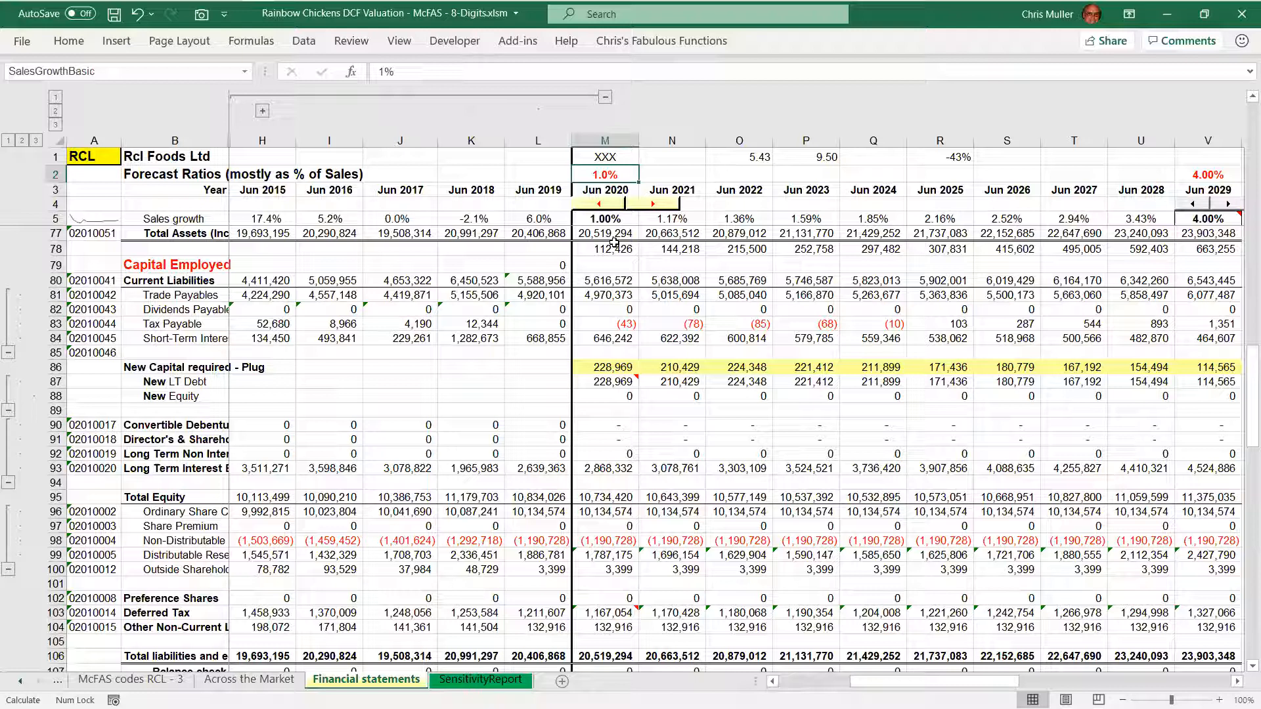
On the SensitivityReport sheet, set the adjustments for Cost of products sold and Selling, general and administrative expenses to -3%
key(ctrl+Page_Down)
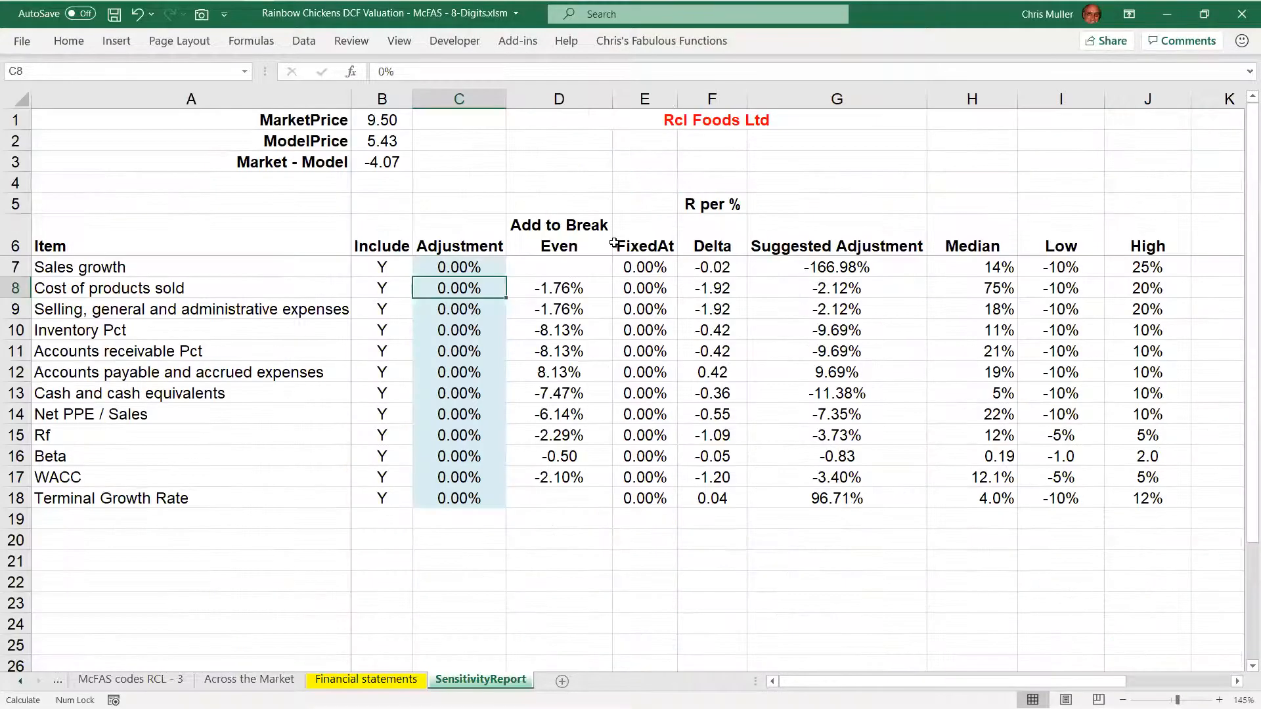
key(shift+Down)
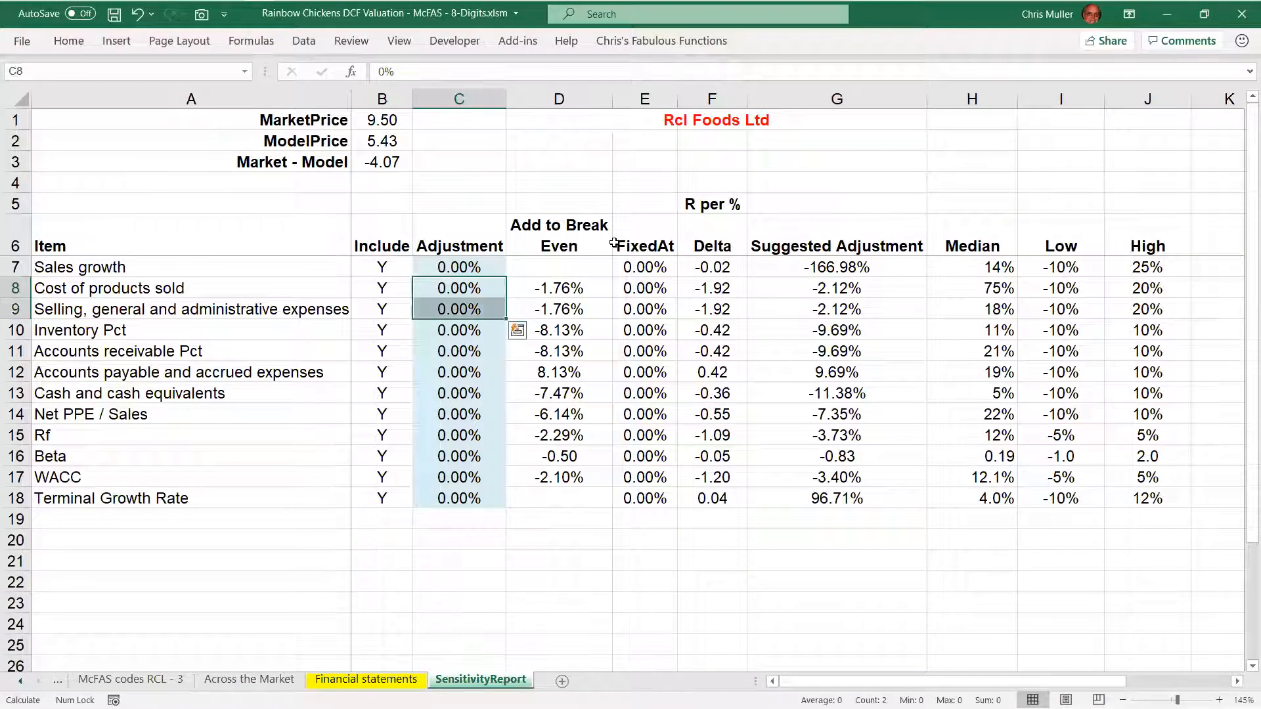
text(-3)
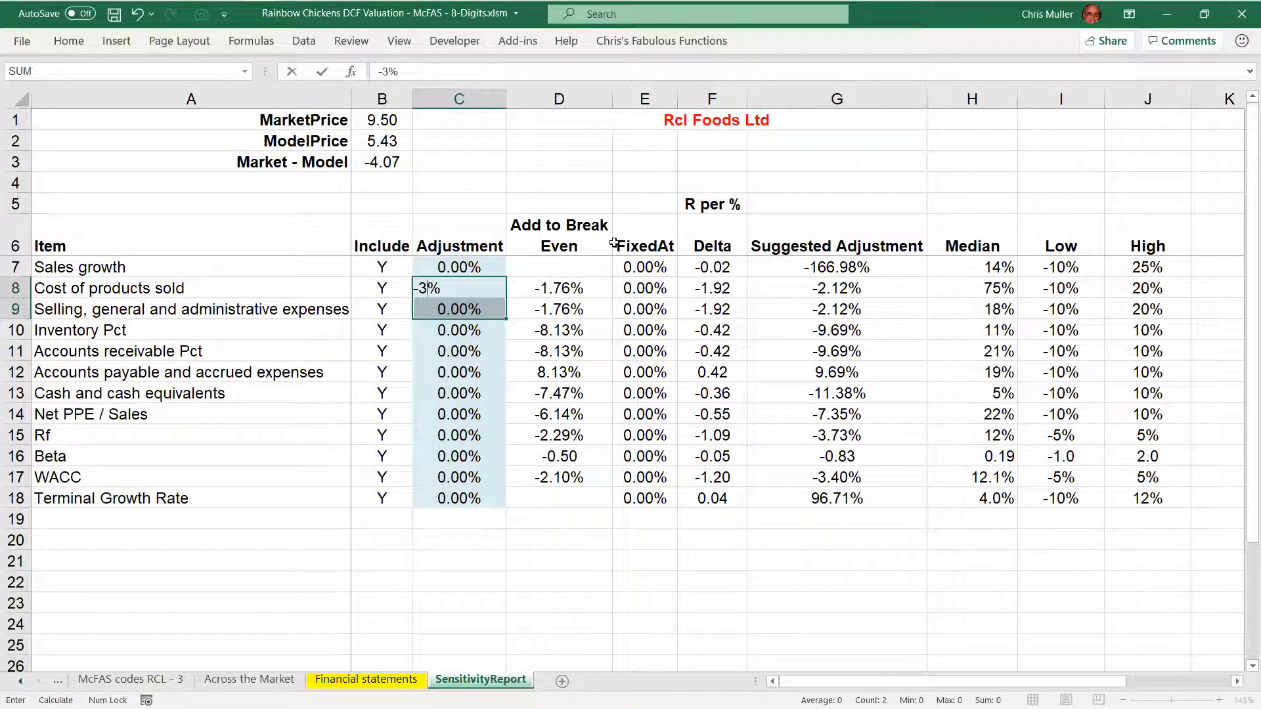
key(ctrl+Return)
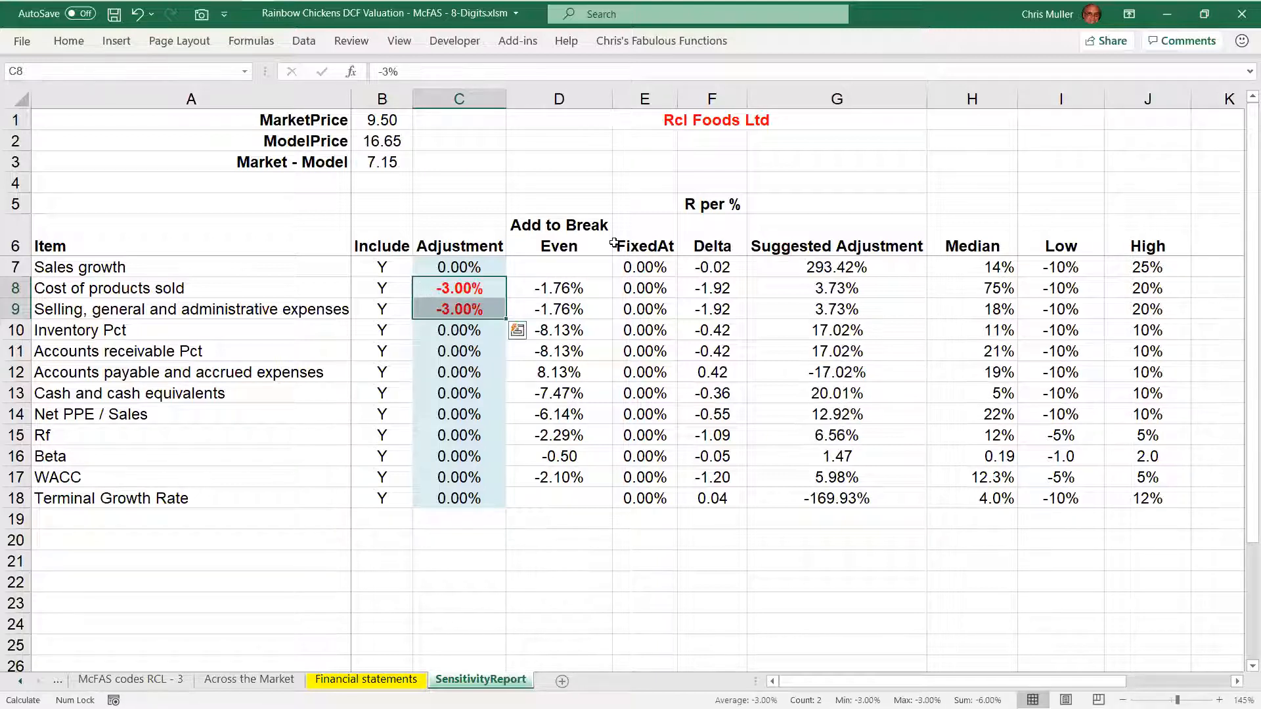
key(Down)
key(Up)
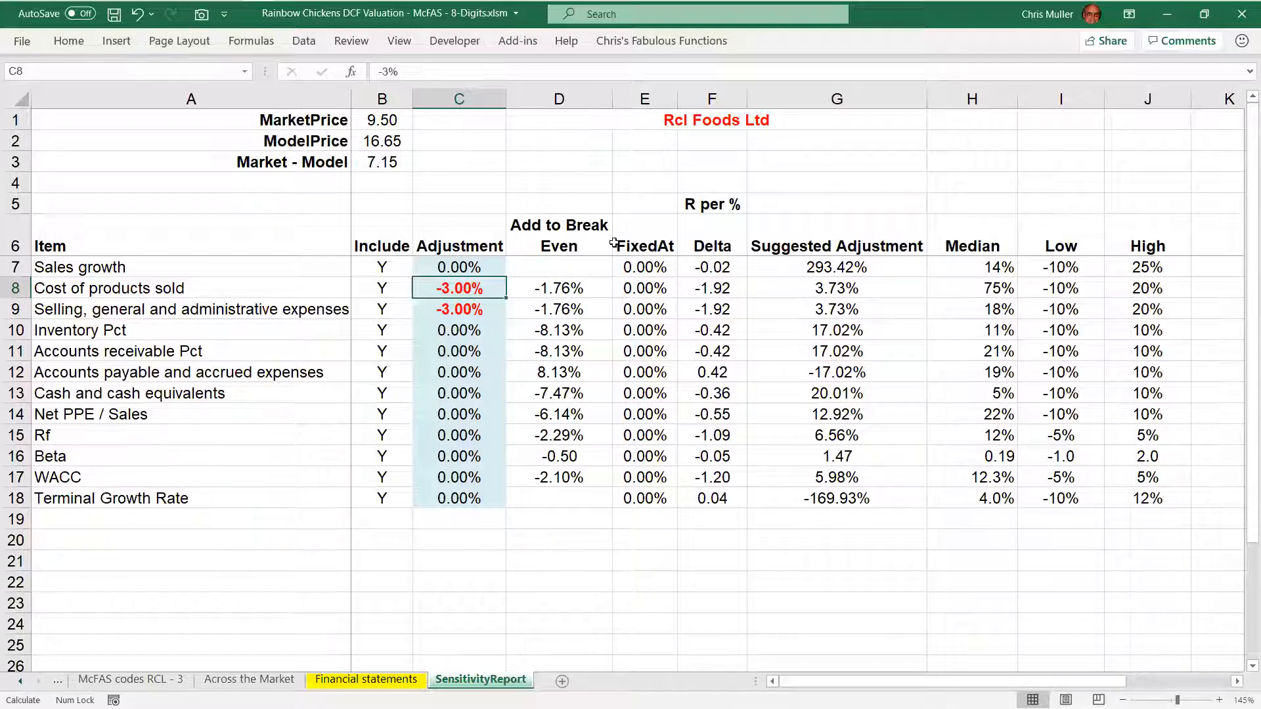
Return to the Financial statements sheet and examine the New Capital required - Plug values from 2021 onwards, highlighting the first forecast years
key(ctrl+Page_Up)
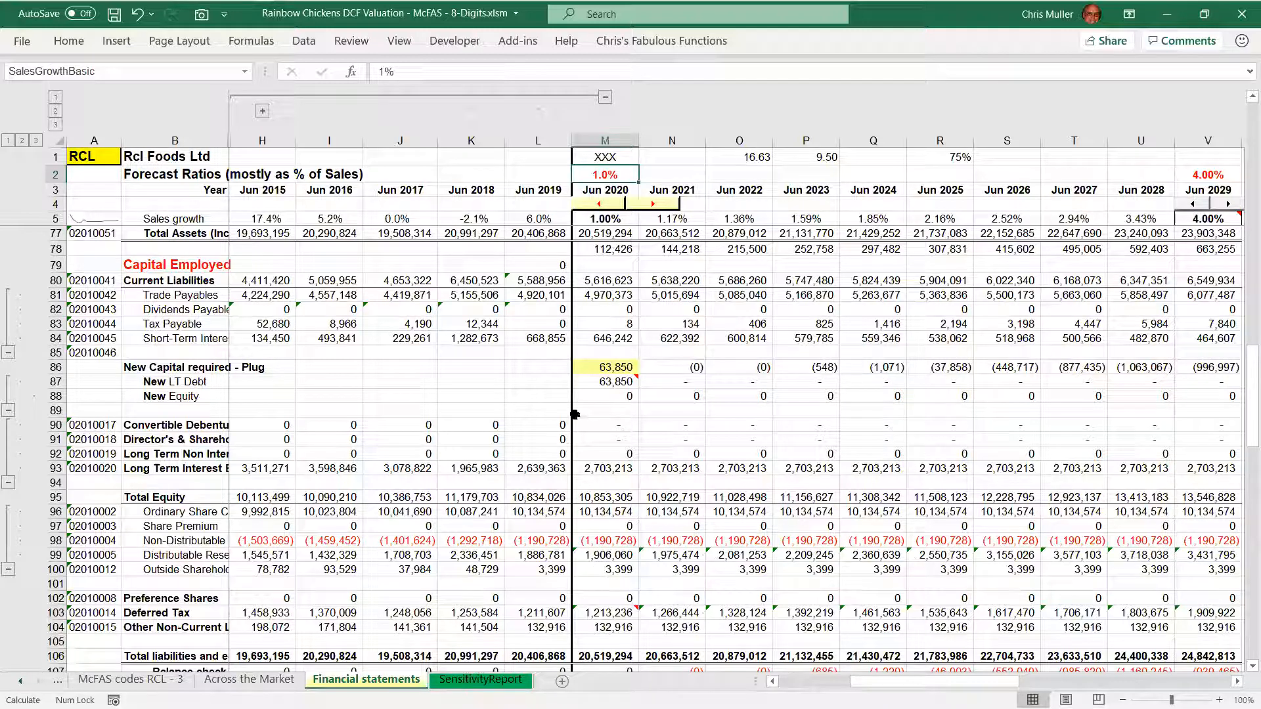
click(684, 368)
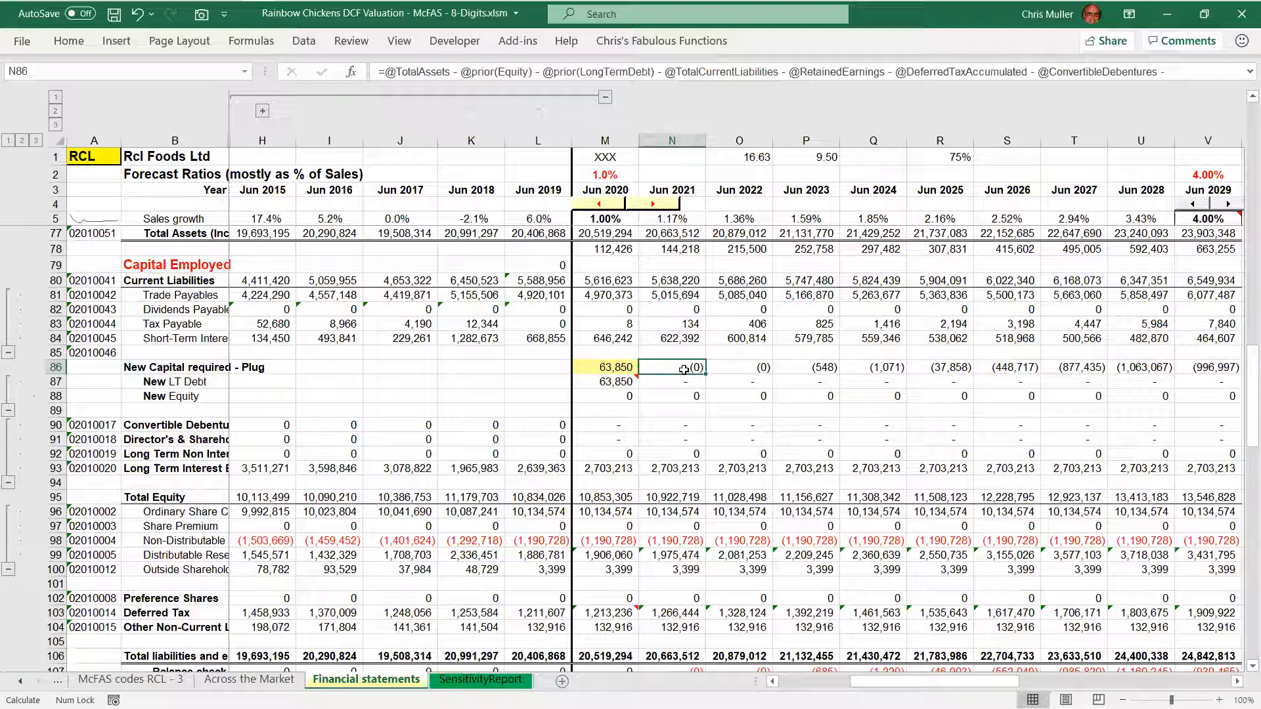
key(shift+Right)
key(shift+Right)
key(shift+Right)
key(Right)
key(Left)
key(shift+Right)
key(shift+Right)
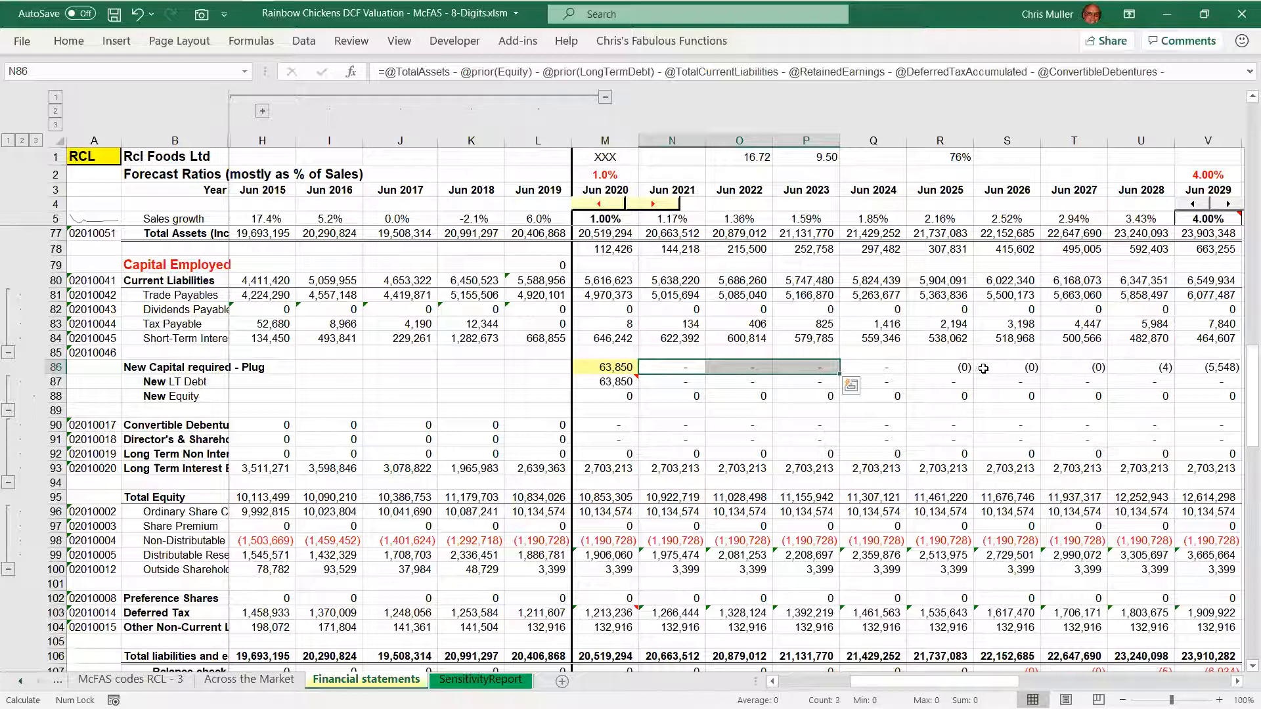
key(Left)
key(Right)
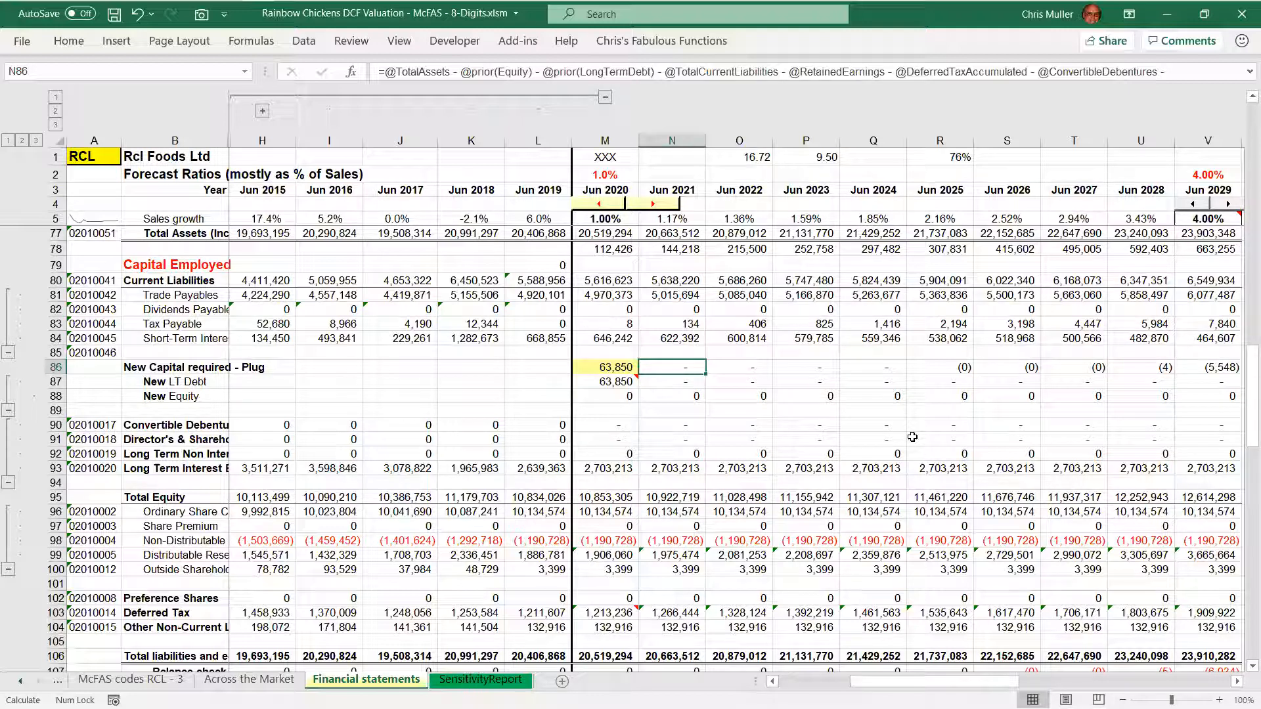
Highlight the 2021 New LT Debt and New Equity cells, and examine the 2021 cells beneath them around Convertible Debentures
key(Down)
key(shift+Down)
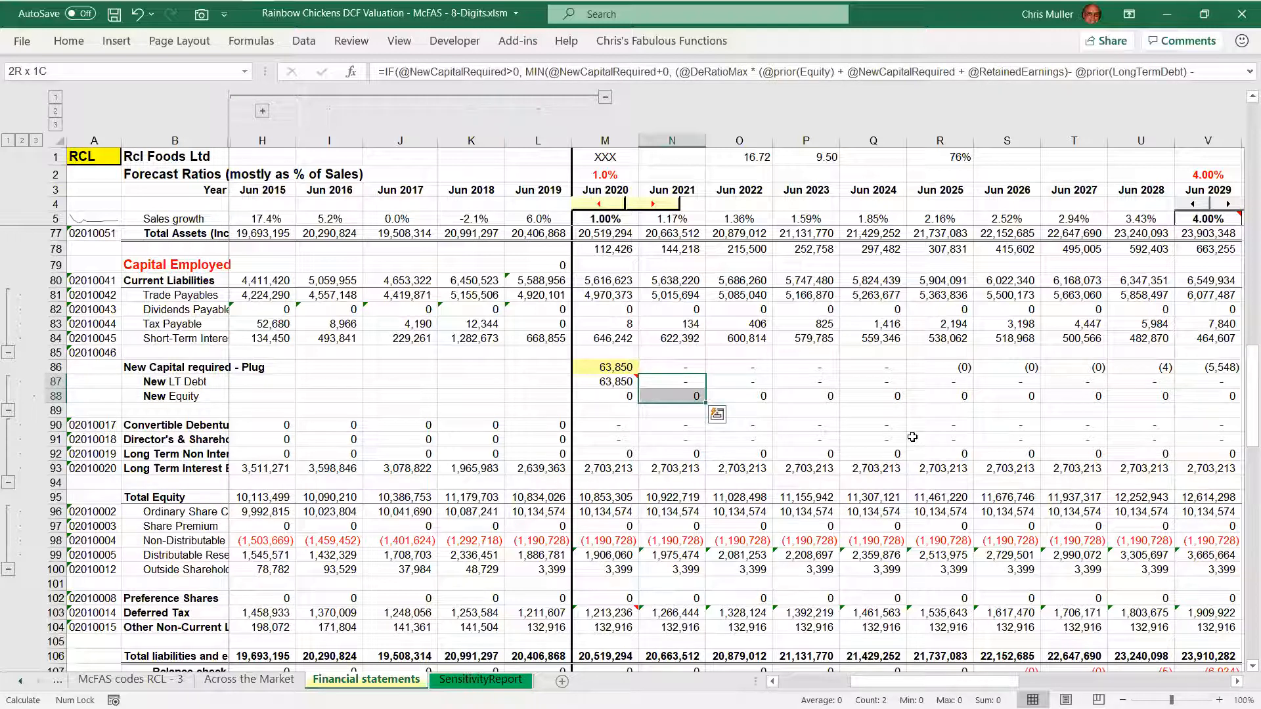
key(Down)
key(Down)
key(shift+Down)
key(shift+Down)
key(shift+Down)
key(shift+Down)
key(shift+Down)
key(shift+Down)
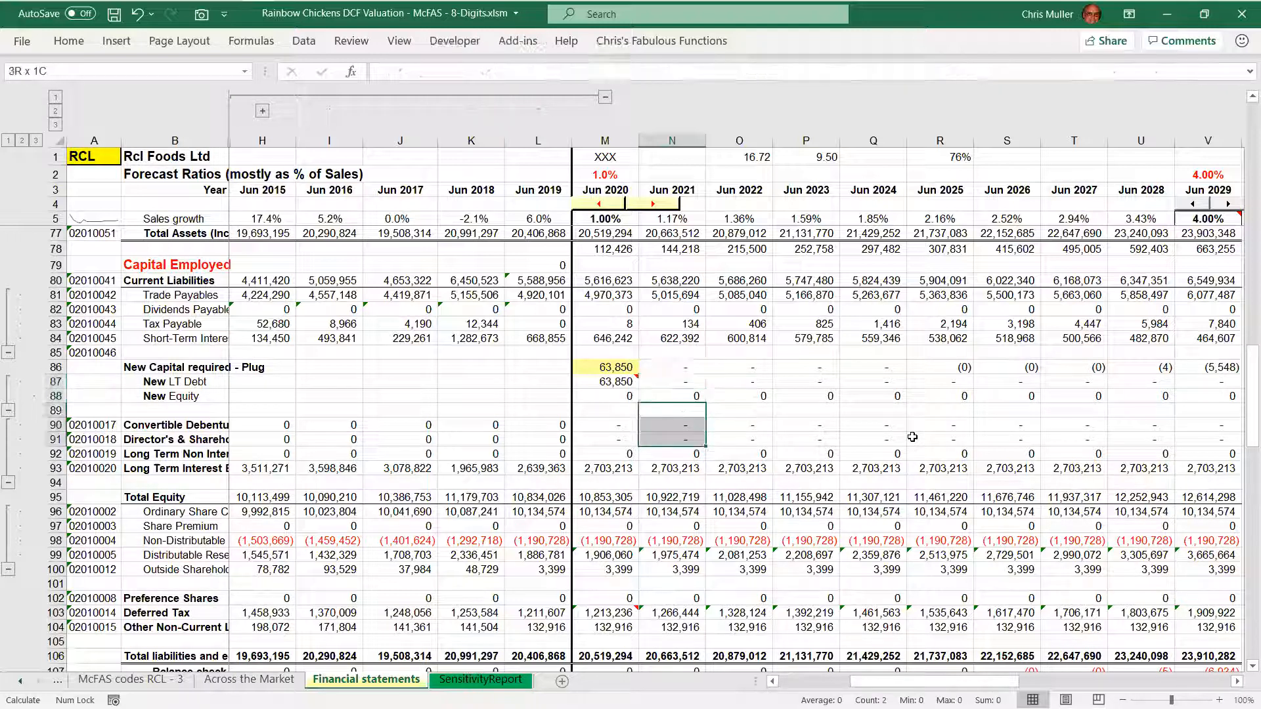
key(shift+Down)
key(shift+Down)
key(Up)
key(Down)
key(Down)
key(Down)
key(Down)
key(Down)
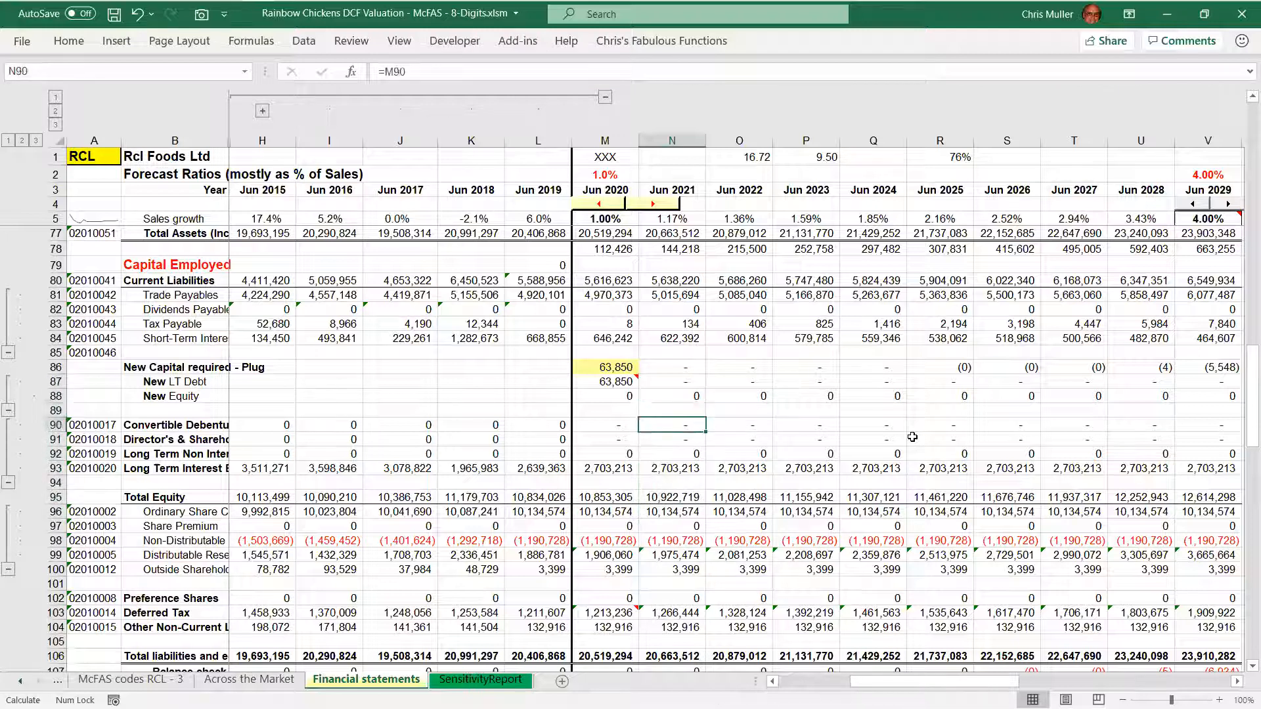
Highlight the 2020 and 2021 Ordinary Share Capital cells together under Total Equity
key(Left)
key(Down)
key(Down)
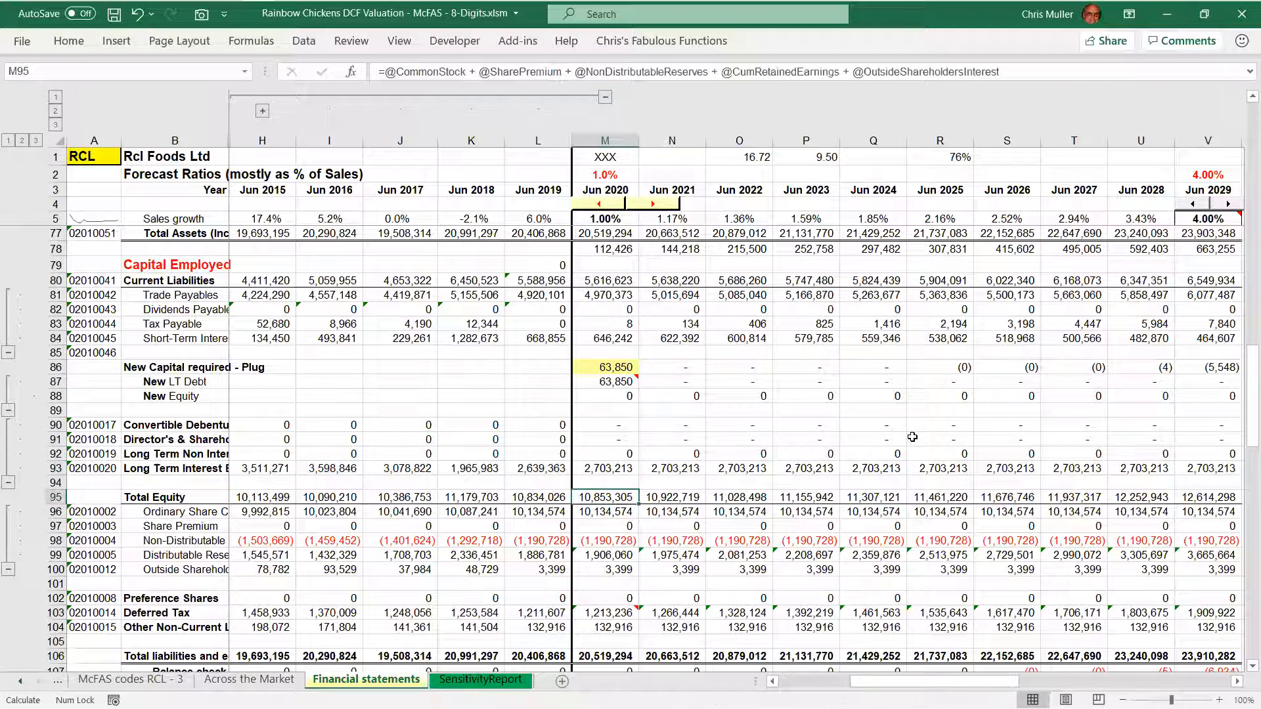
key(Down)
key(shift+Right)
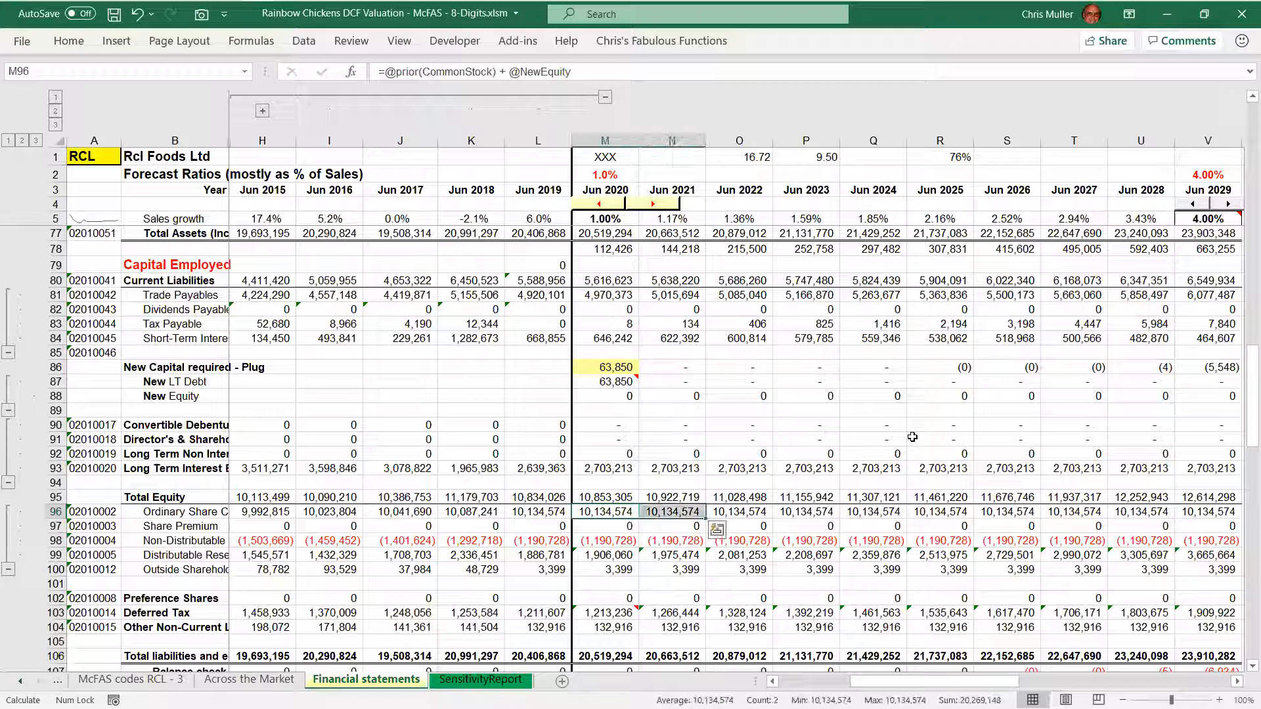
Select the 2021 New Equity cell and move back up to the 2021 New Capital required - Plug cell
key(Up)
key(Up)
key(Up)
key(Up)
key(Up)
key(Up)
key(Up)
key(Up)
key(Up)
key(Right)
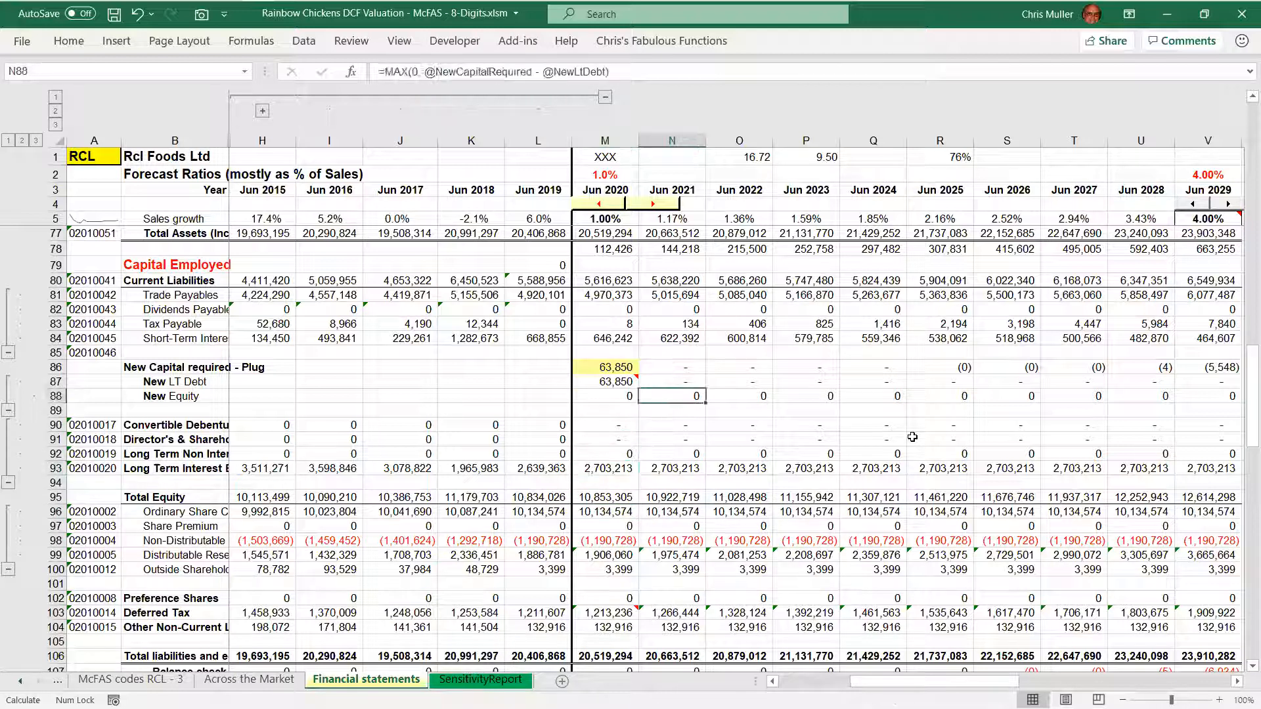
key(Up)
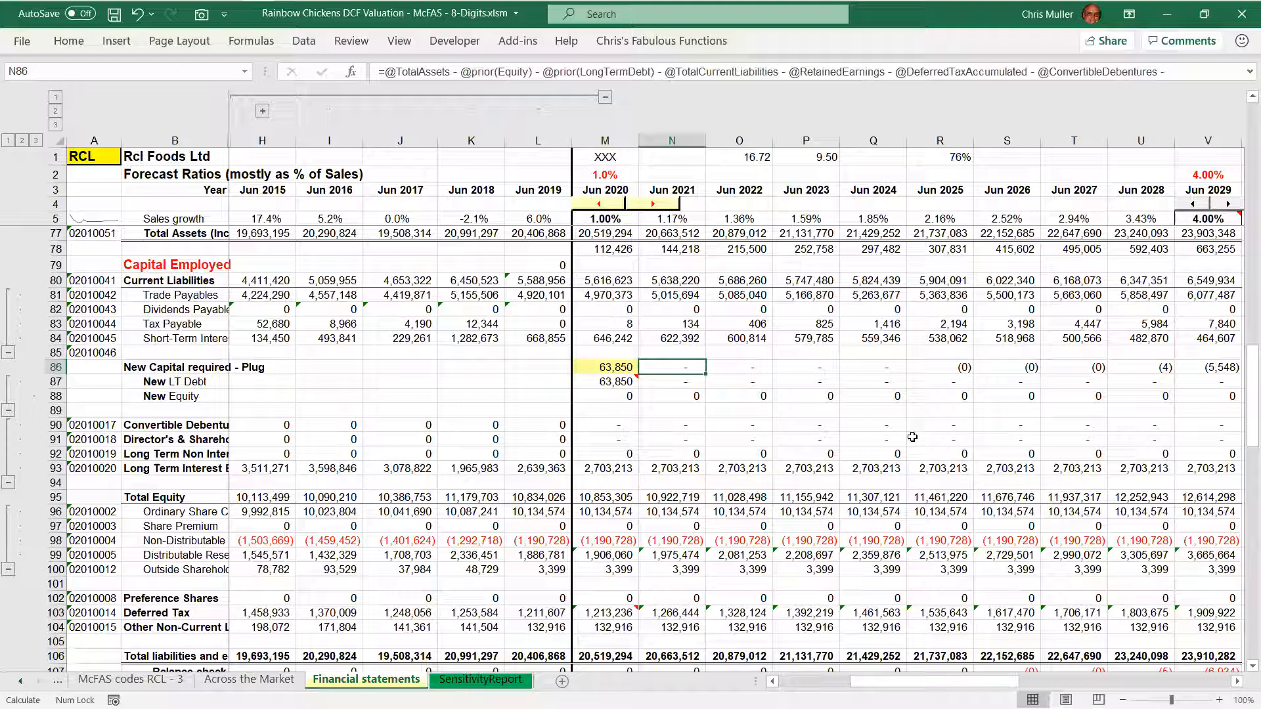
Go to the 2021 Ordinary Dividend cell in the income statement and clear its formula
key(Page_Up)
key(Up)
key(Up)
key(Up)
key(Up)
key(Up)
key(Up)
key(Up)
key(Up)
key(Up)
key(Up)
key(Up)
key(Up)
key(Up)
key(Up)
key(Up)
key(Up)
key(Up)
key(Up)
key(Up)
key(Up)
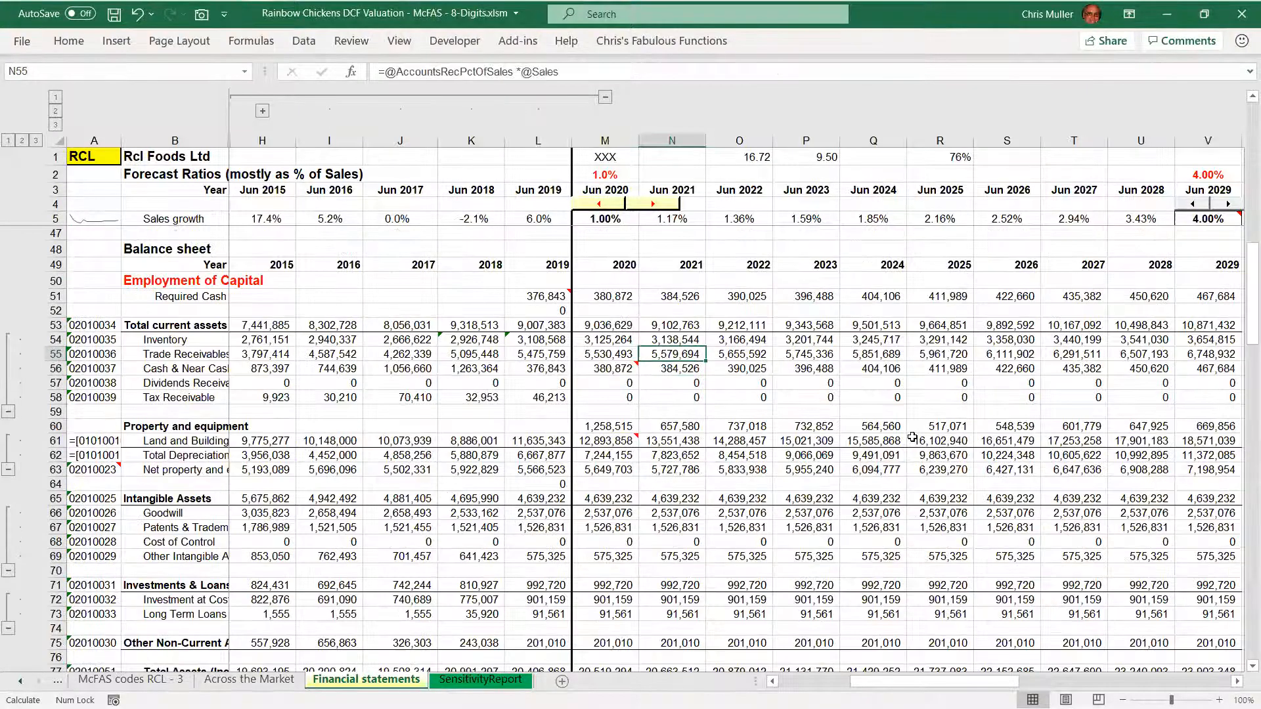
key(Down)
key(Down)
key(Down)
key(Down)
key(Down)
key(Down)
key(Down)
key(Down)
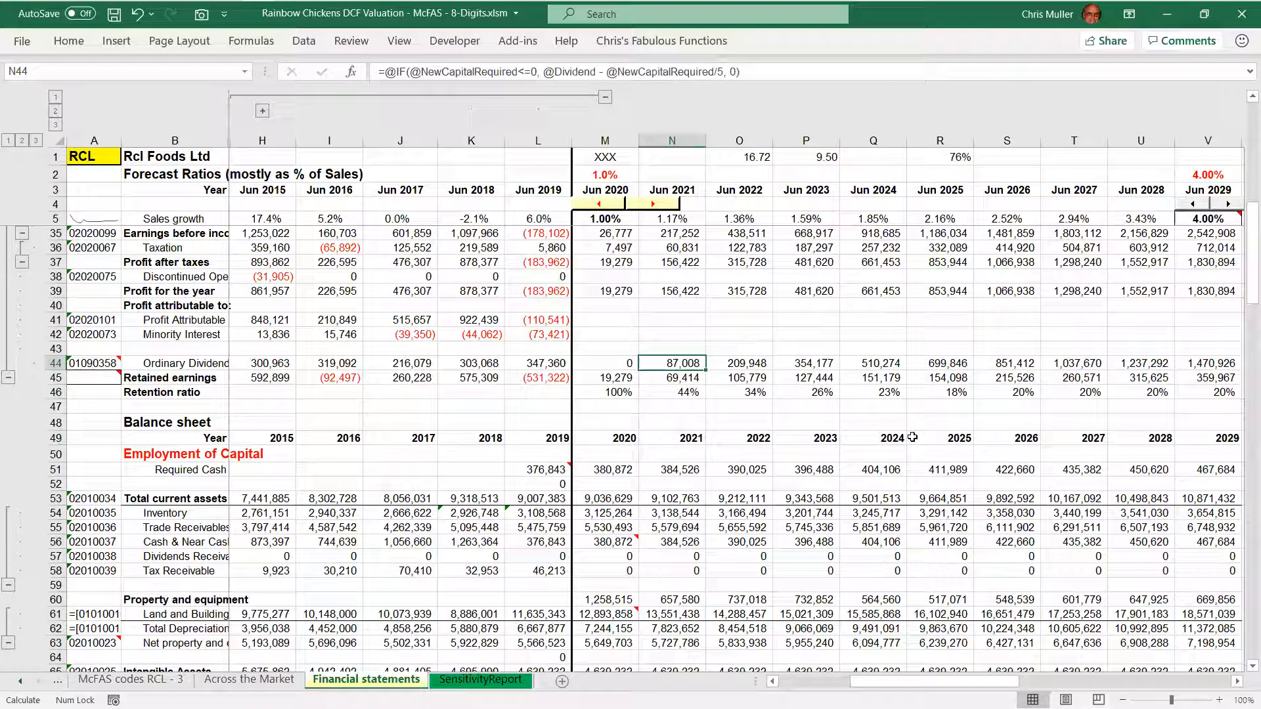
key(F9)
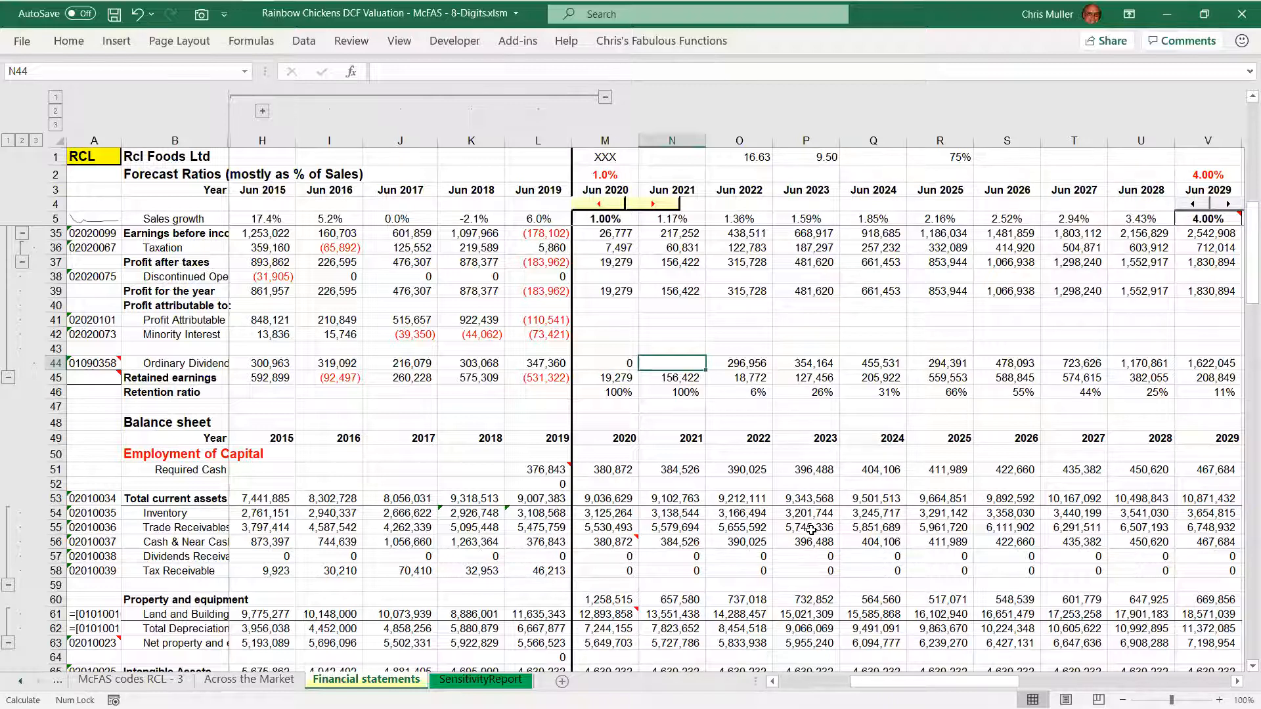
Examine the New Capital required - Plug row from 2021 onwards with the 2021 dividend cleared
key(Page_Down)
key(Down)
key(Down)
key(Down)
key(Down)
key(Down)
key(Down)
key(Down)
key(Down)
key(Down)
key(Down)
key(Down)
key(Down)
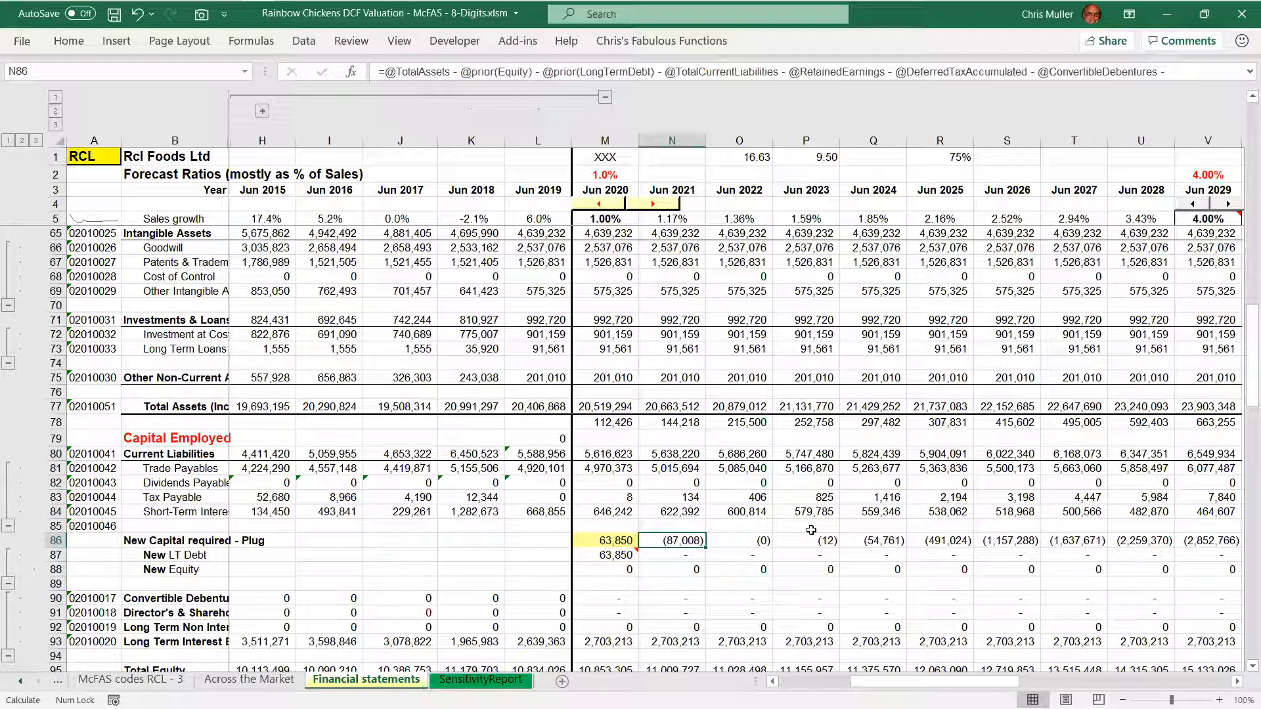
Restore the 2021 Ordinary Dividend formula by copying the 2022 Ordinary Dividend cell into it
key(Page_Up)
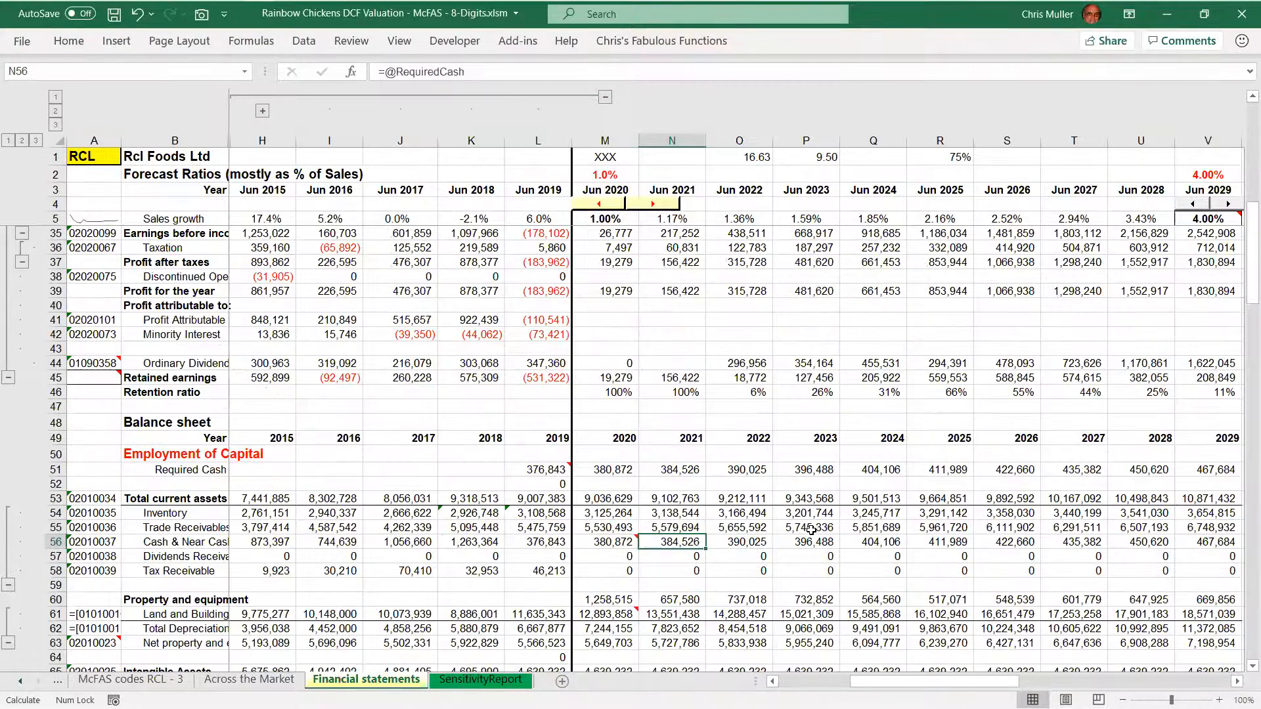
key(Up)
key(Up)
key(Up)
key(Up)
key(Up)
key(Up)
key(Up)
key(Up)
key(Up)
key(Up)
key(Up)
key(Up)
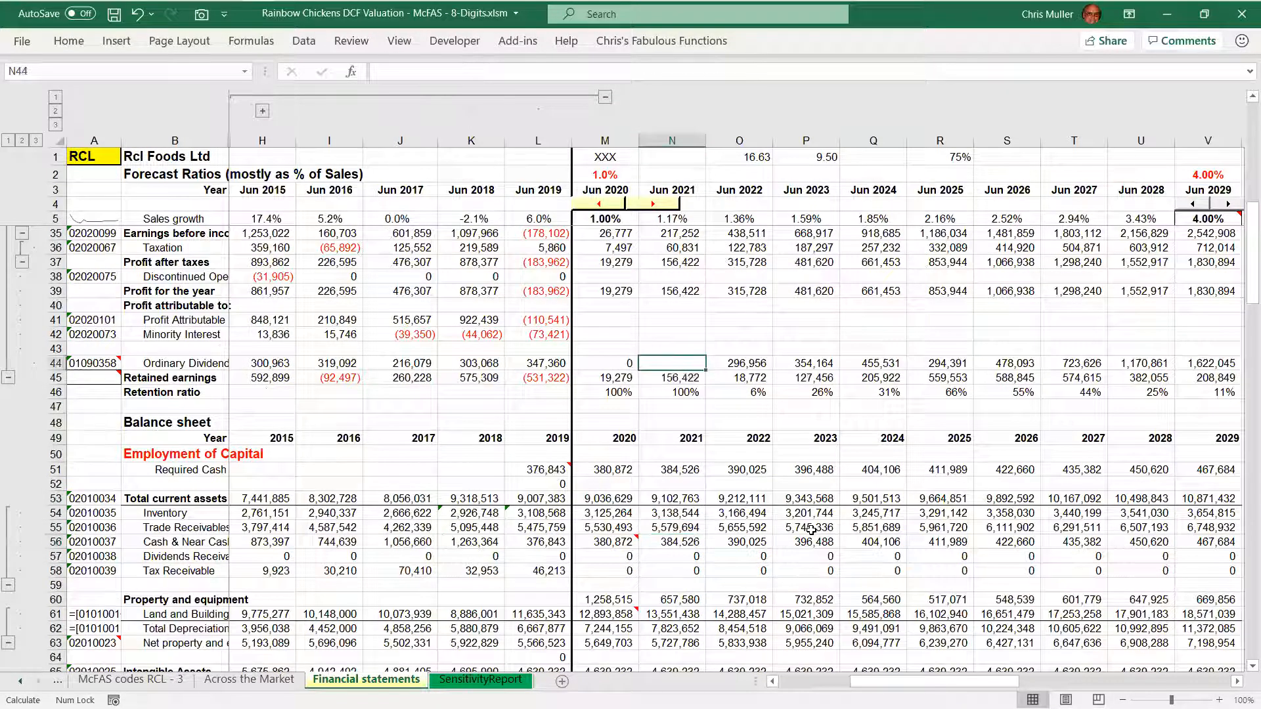
key(Right)
key(ctrl+c)
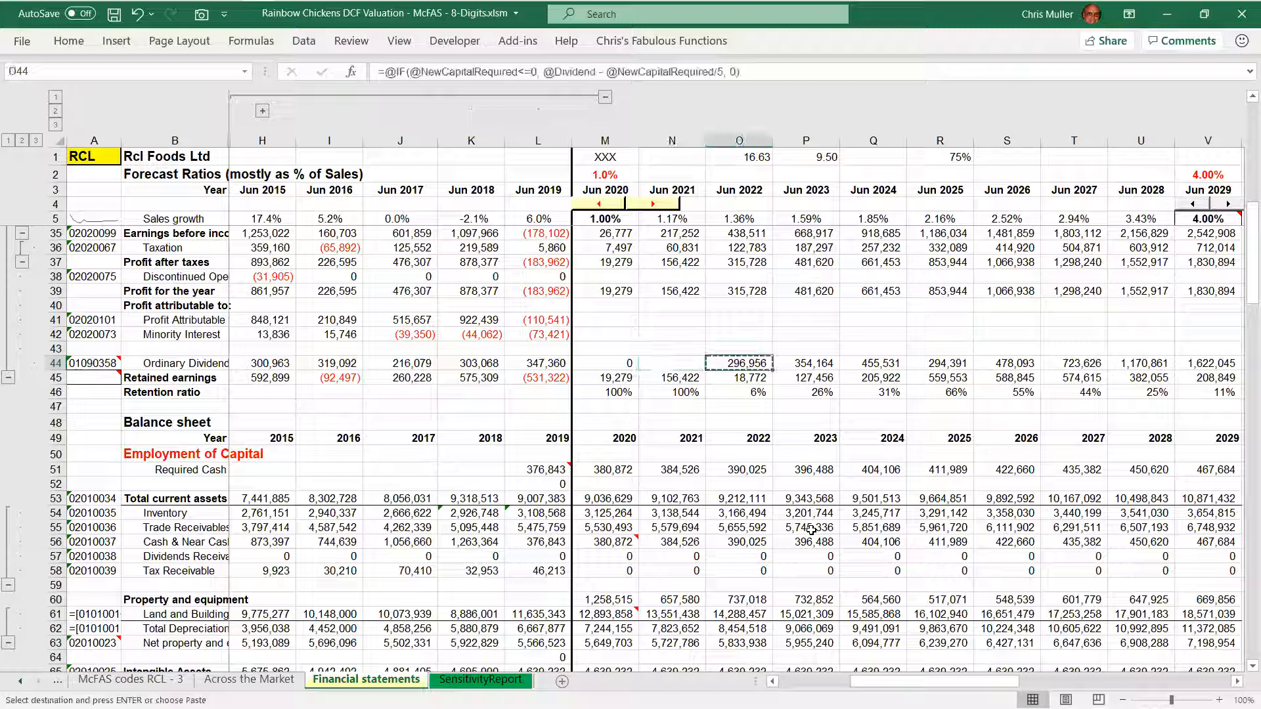
key(Left)
key(ctrl+v)
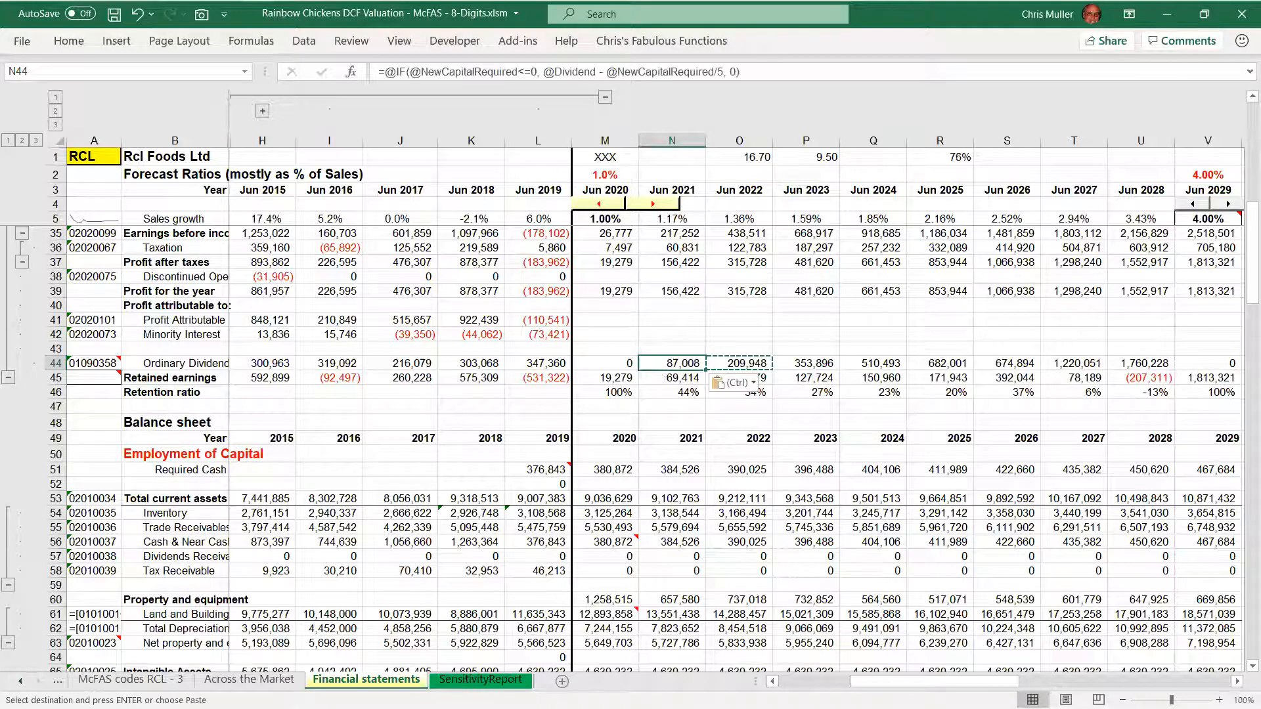
click(668, 348)
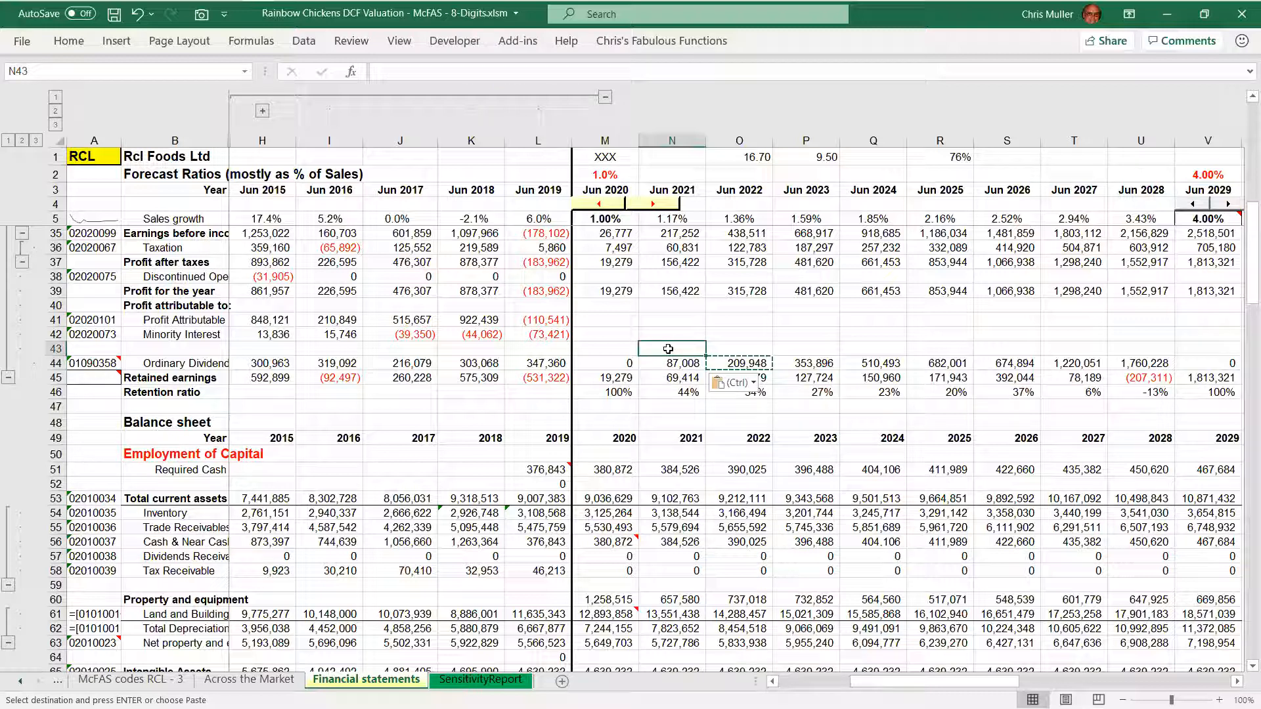
key(Escape)
key(Down)
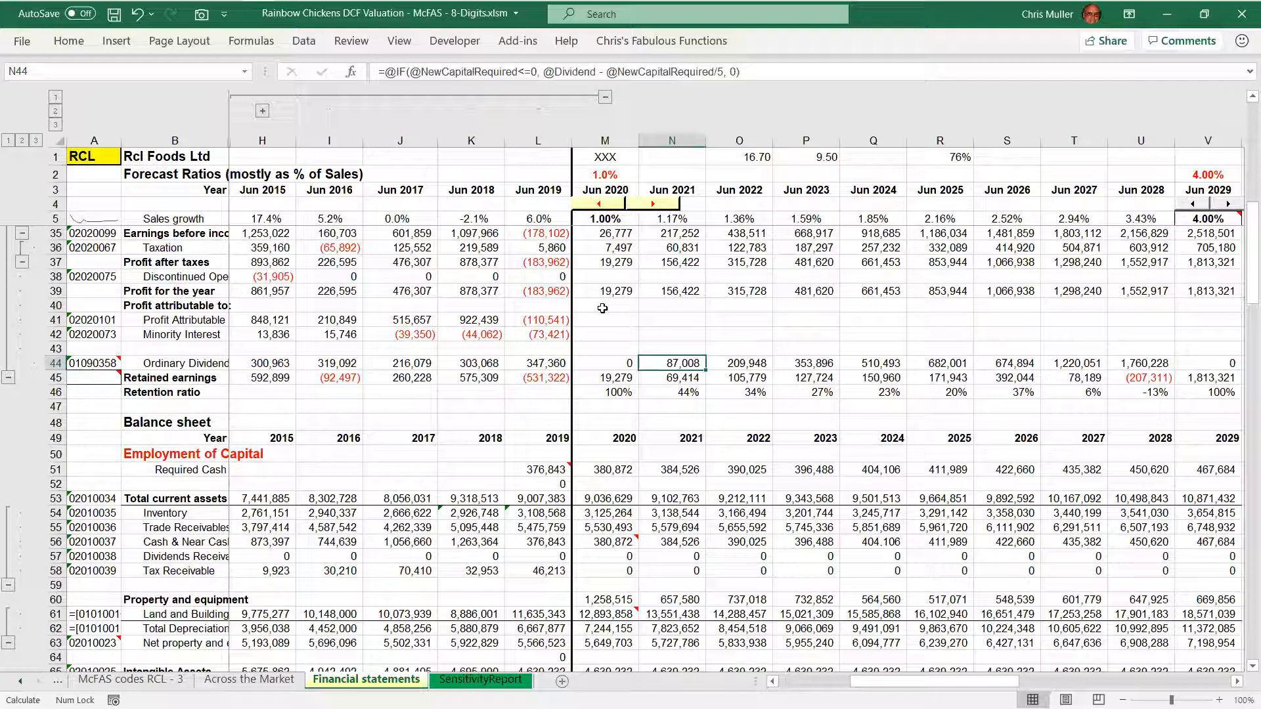
key(F2)
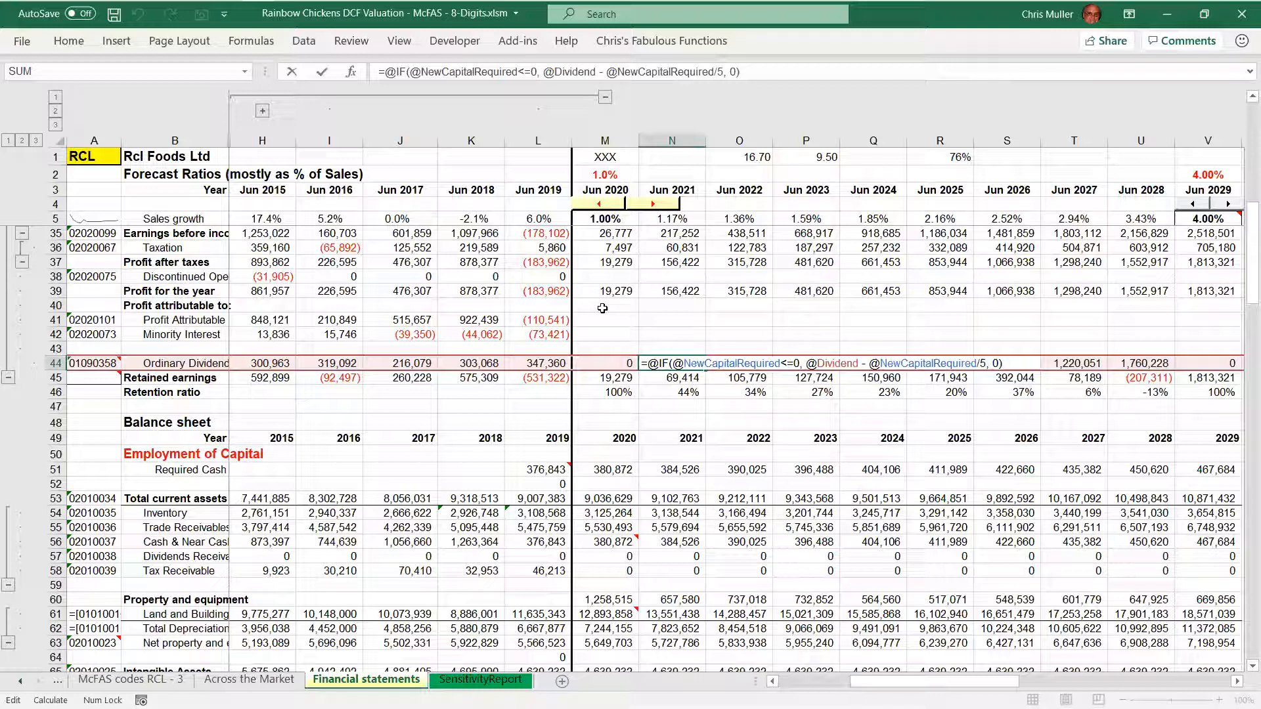
key(shift+Right)
key(shift+Right)
key(shift+Right)
key(shift+Right)
key(shift+Right)
key(shift+Right)
key(shift+Right)
key(shift+Right)
key(shift+Right)
key(shift+Right)
key(shift+Right)
key(shift+Right)
key(shift+Right)
key(shift+Right)
key(shift+Right)
key(shift+Right)
key(shift+Right)
key(shift+Right)
key(shift+Right)
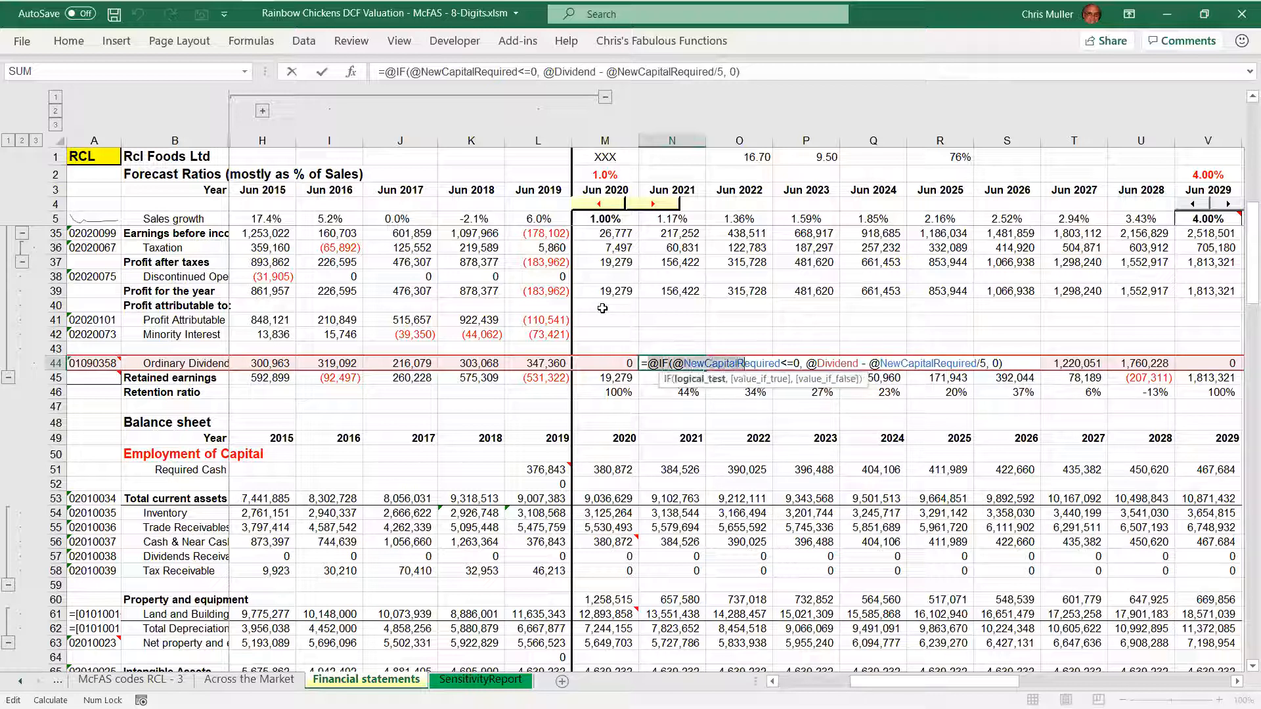
key(shift+Right)
key(shift+Right)
key(shift+Right)
key(shift+Right)
key(shift+Right)
key(shift+Right)
key(shift+Right)
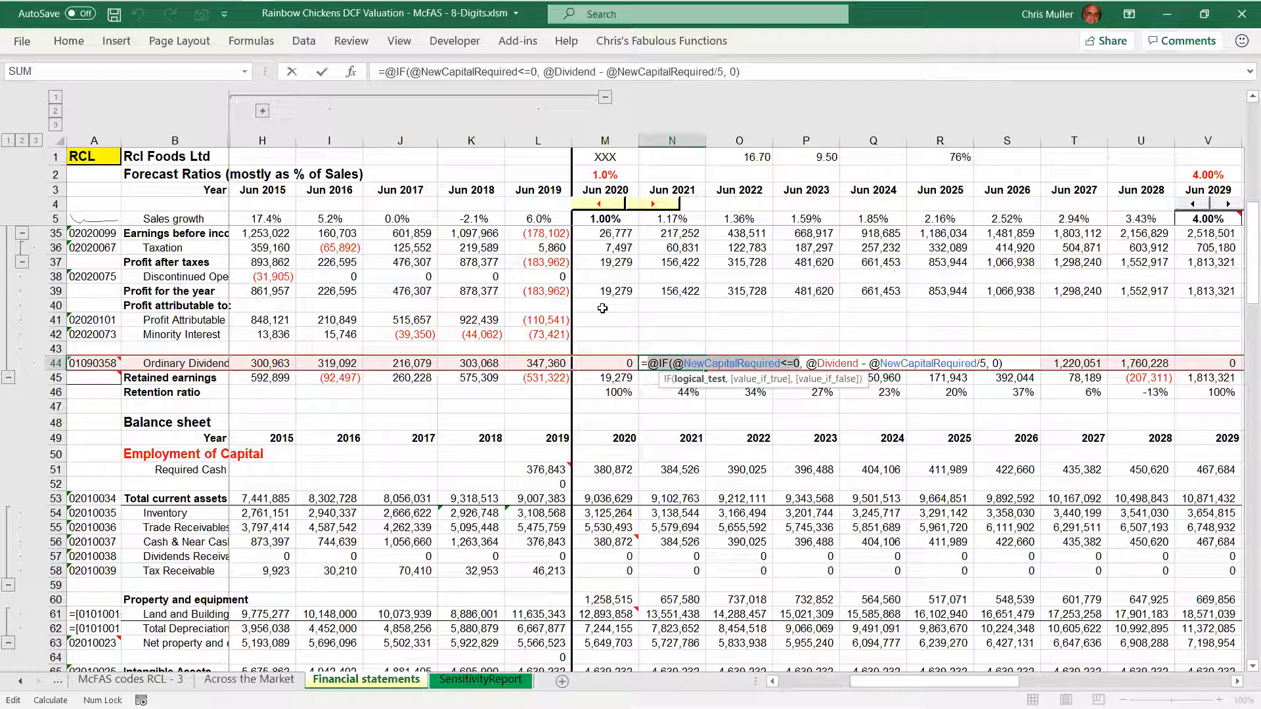
key(Right)
key(Right)
key(Right)
key(shift+Right)
key(shift+Right)
key(shift+Right)
key(shift+Right)
key(shift+Right)
key(shift+Right)
key(shift+Right)
key(shift+Right)
key(shift+Right)
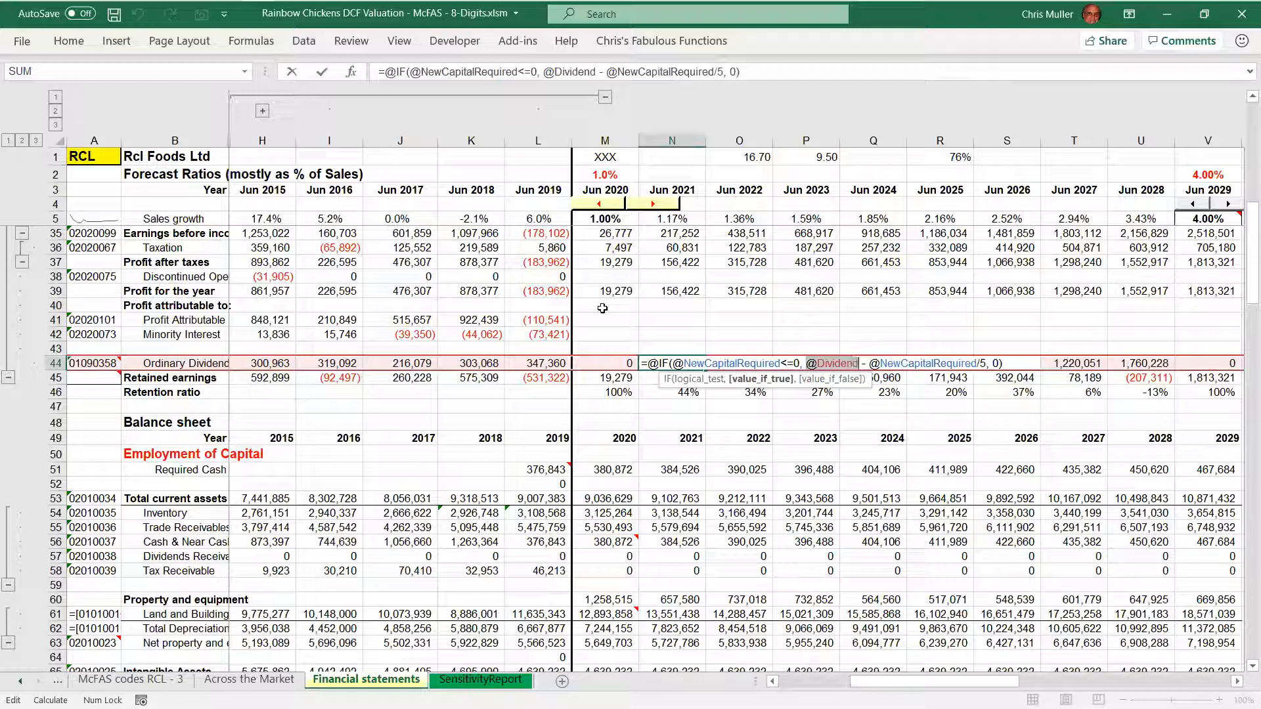
key(Right)
key(shift+Right)
key(shift+Right)
key(shift+Right)
key(shift+Right)
key(shift+Right)
key(shift+Right)
key(shift+Right)
key(shift+Right)
key(shift+Right)
key(shift+Right)
key(shift+Right)
key(shift+Right)
key(shift+Right)
key(shift+Right)
key(shift+Right)
key(shift+Right)
key(shift+Right)
key(shift+Right)
key(shift+Right)
key(shift+Right)
key(shift+Right)
key(shift+Right)
key(shift+Right)
key(shift+Right)
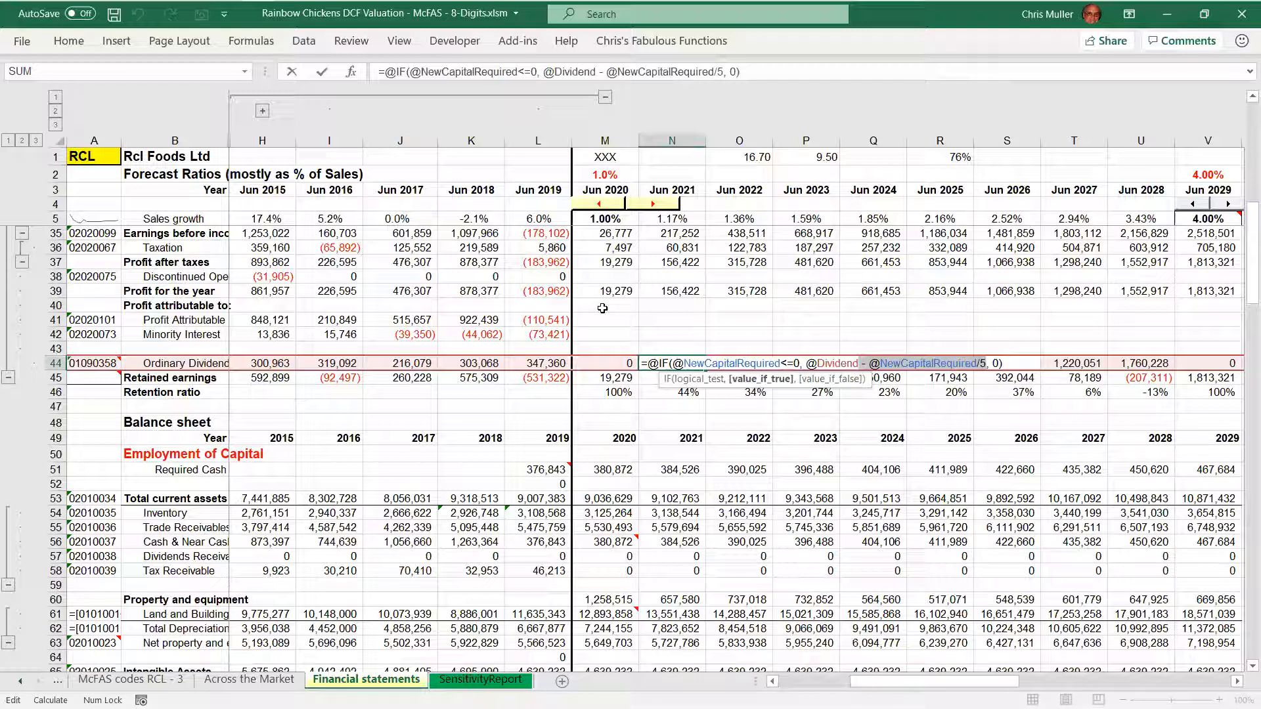
Highlight the /5 divisor in the 2021 Ordinary Dividend formula and close the formula without changing it
key(Right)
key(ctrl+shift+Left)
key(ctrl+shift+Left)
key(ctrl+shift+Left)
key(ctrl+shift+Left)
key(ctrl+shift+Left)
key(Right)
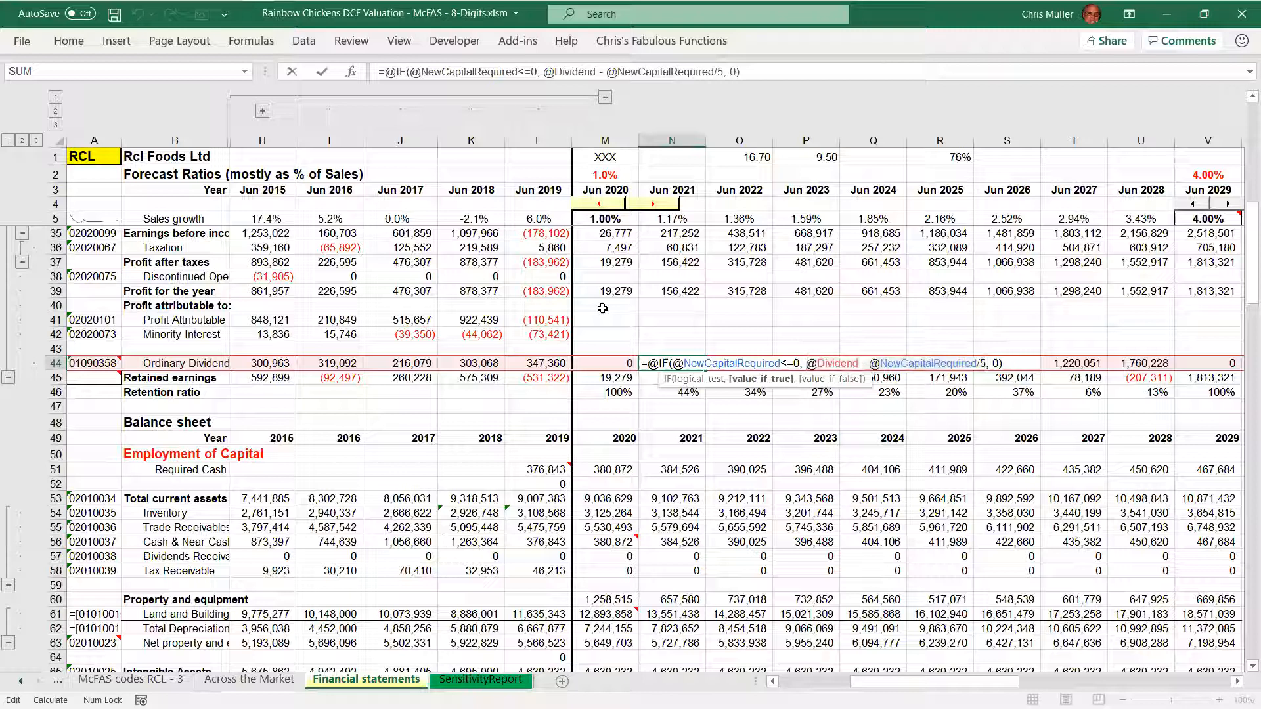
key(shift+Left)
key(shift+Left)
key(ctrl+Return)
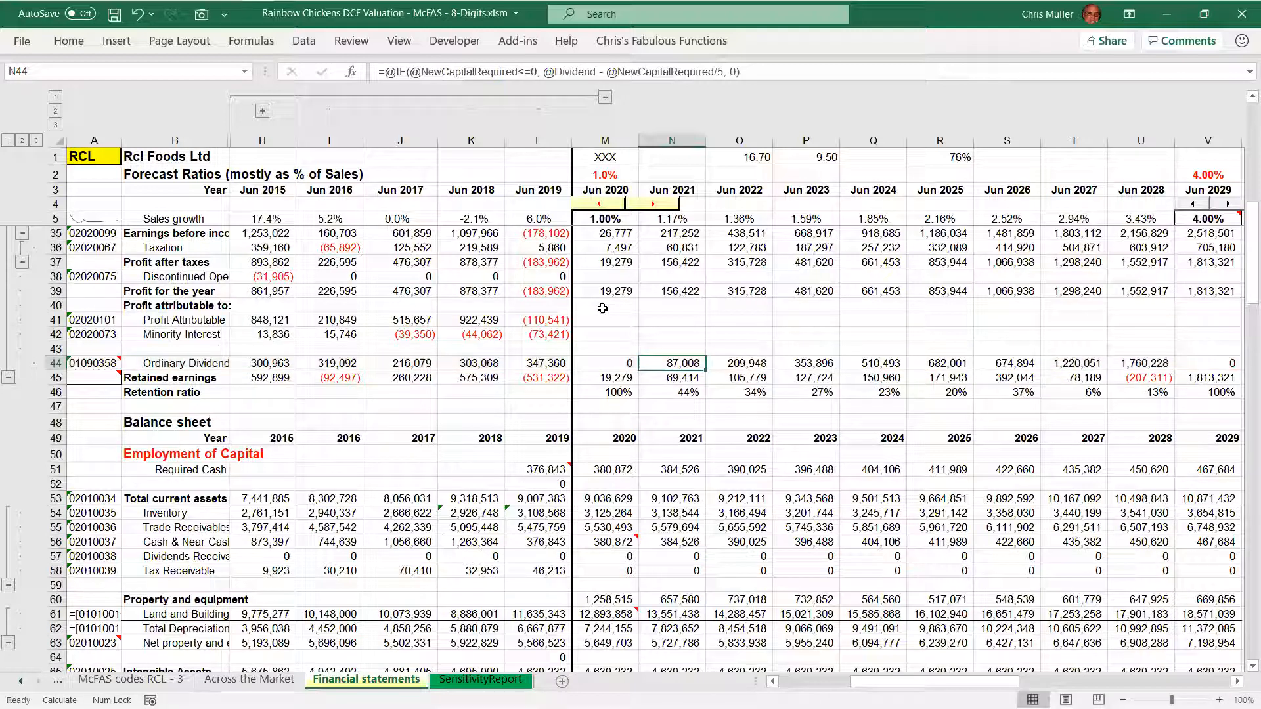
Inspect the 2021 Retained earnings formula and its source rows, and return to the Ordinary Dividend formula above it
key(Down)
key(F2)
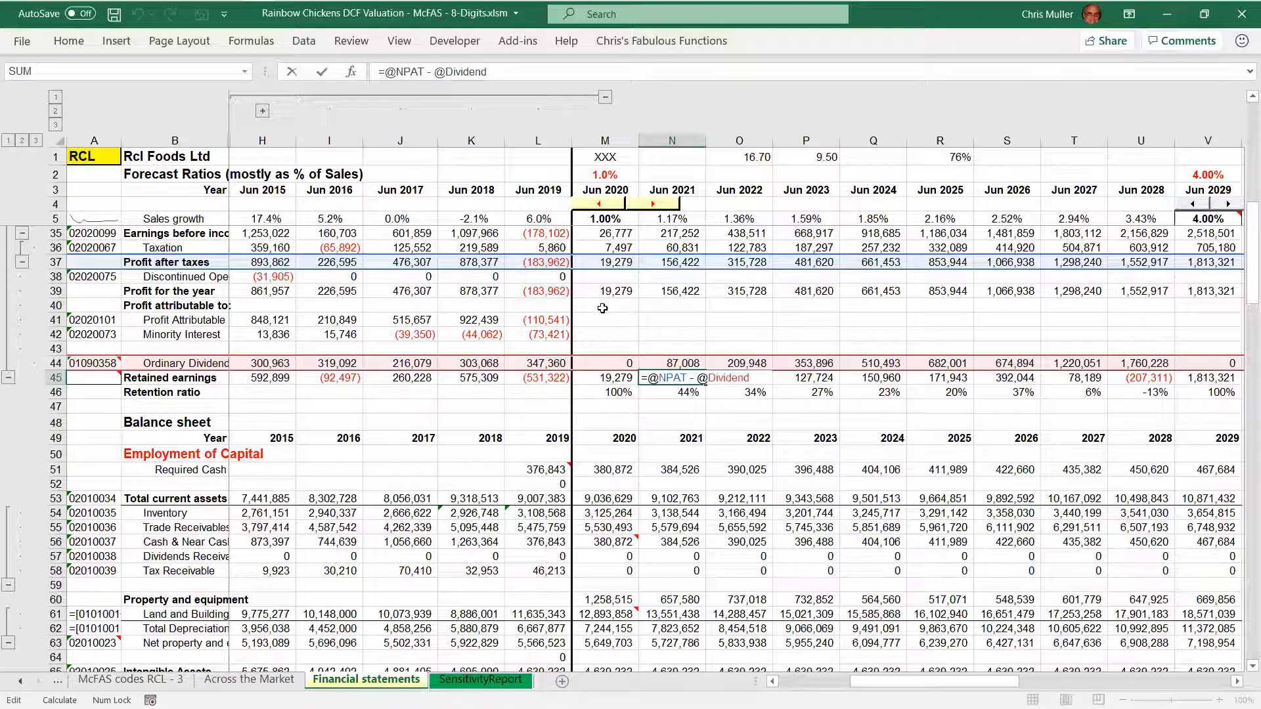
key(shift+Return)
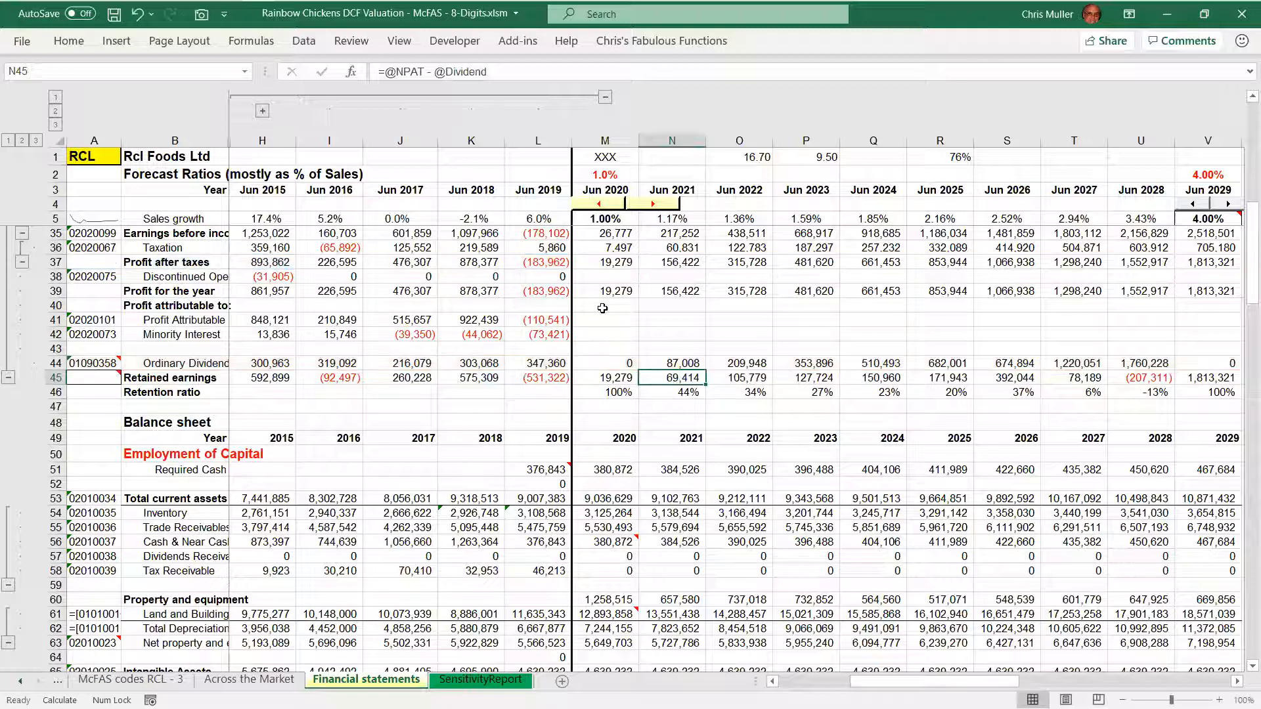
key(F2)
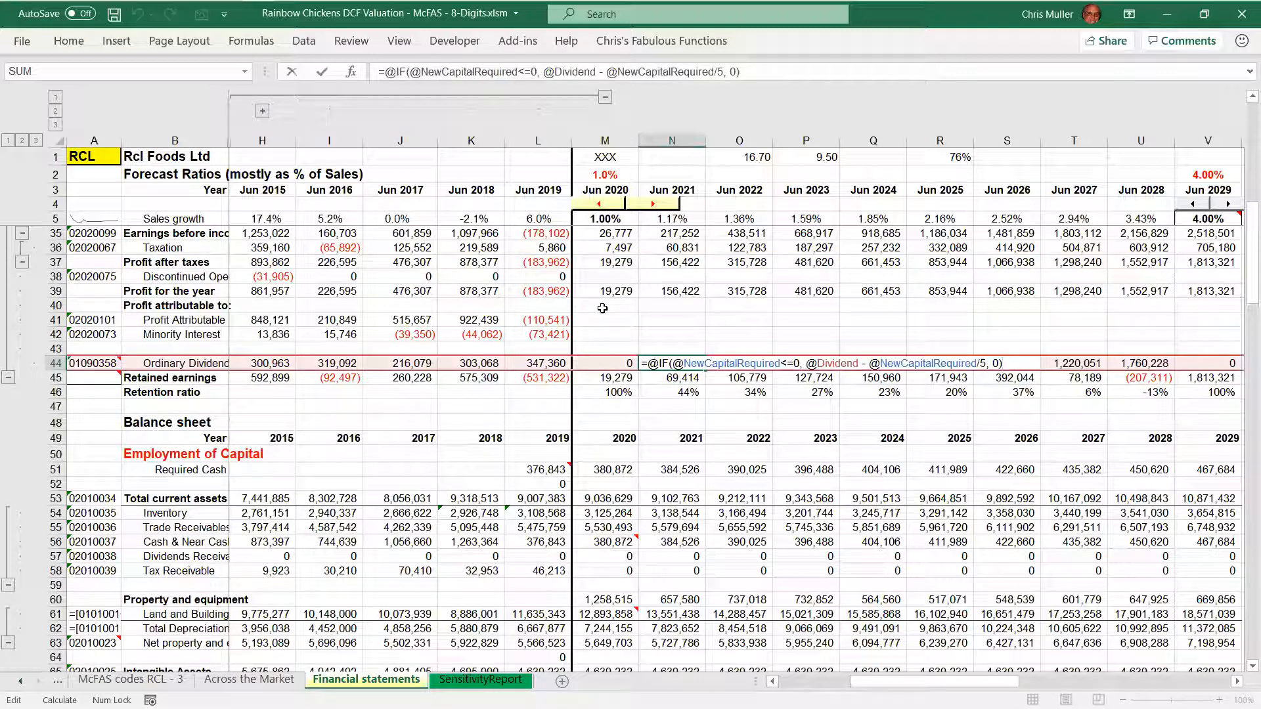
key(ctrl+Return)
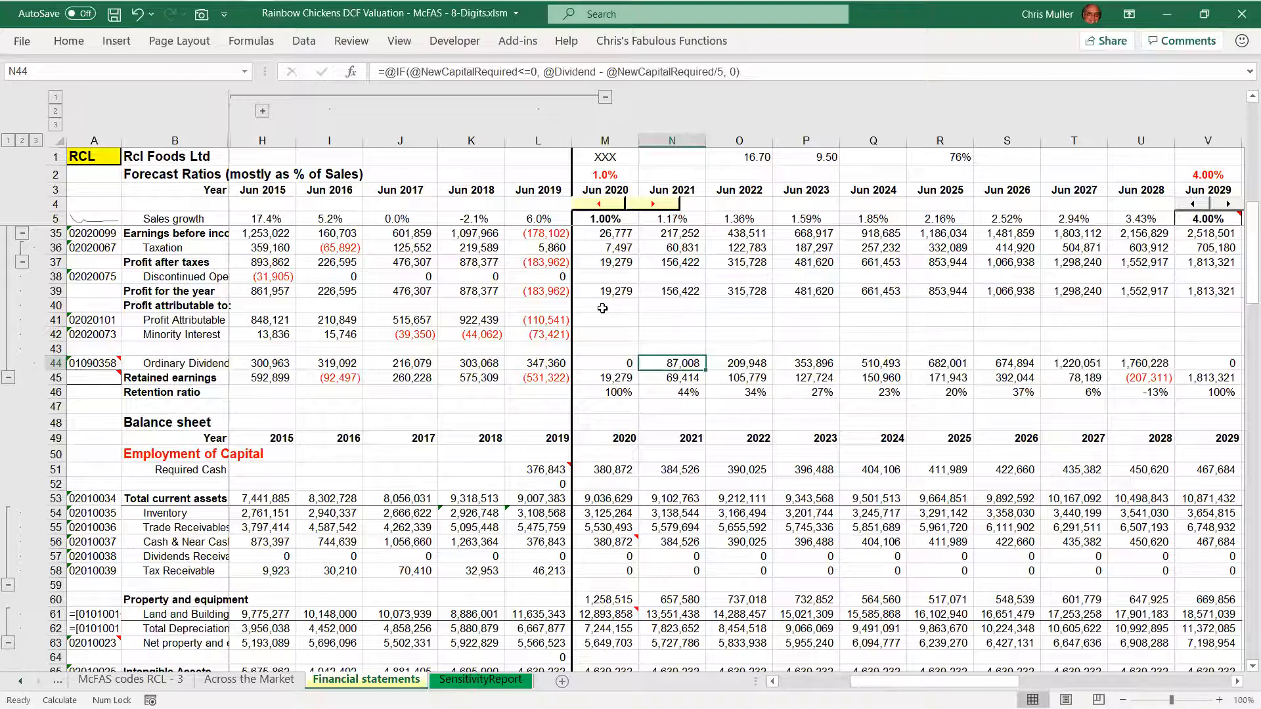
Go to the 2021 New Capital required - Plug cell and inspect its formula with the rows it references
key(Page_Down)
key(Down)
key(Down)
key(Down)
key(Down)
key(Down)
key(Down)
key(Down)
key(Down)
key(Down)
key(Down)
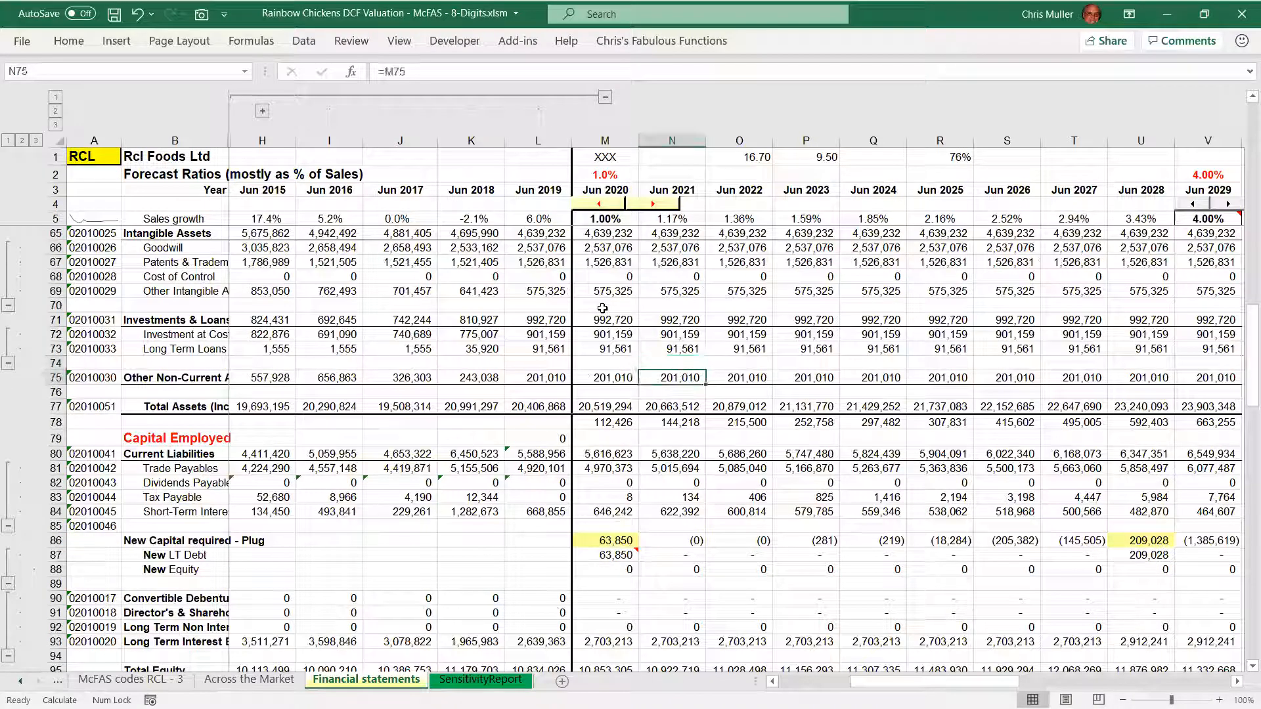
key(Down)
key(Down)
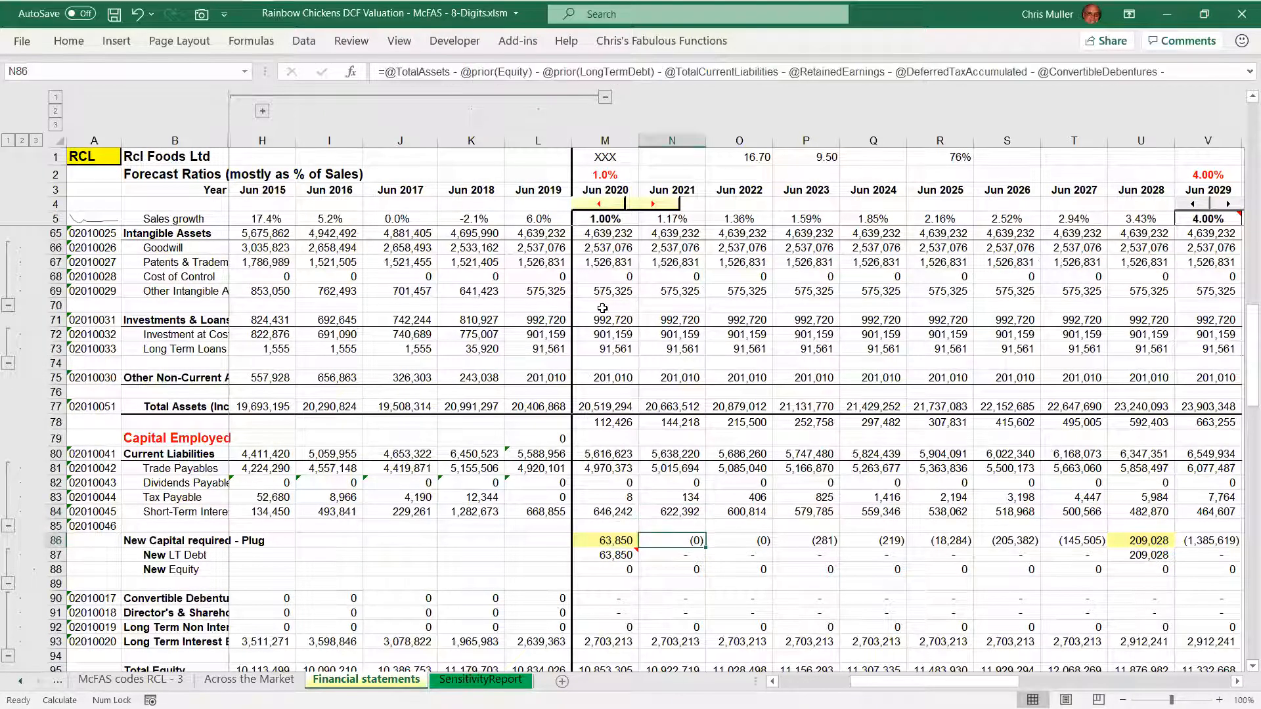
key(F2)
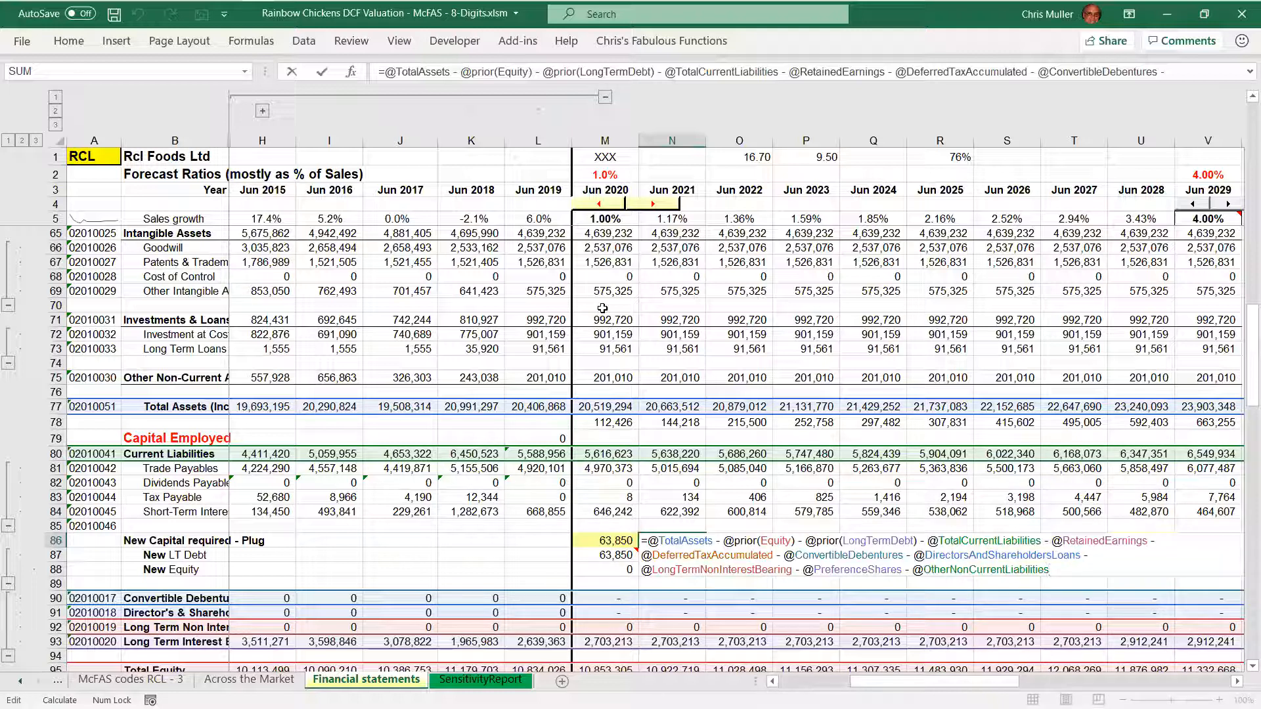
key(Return)
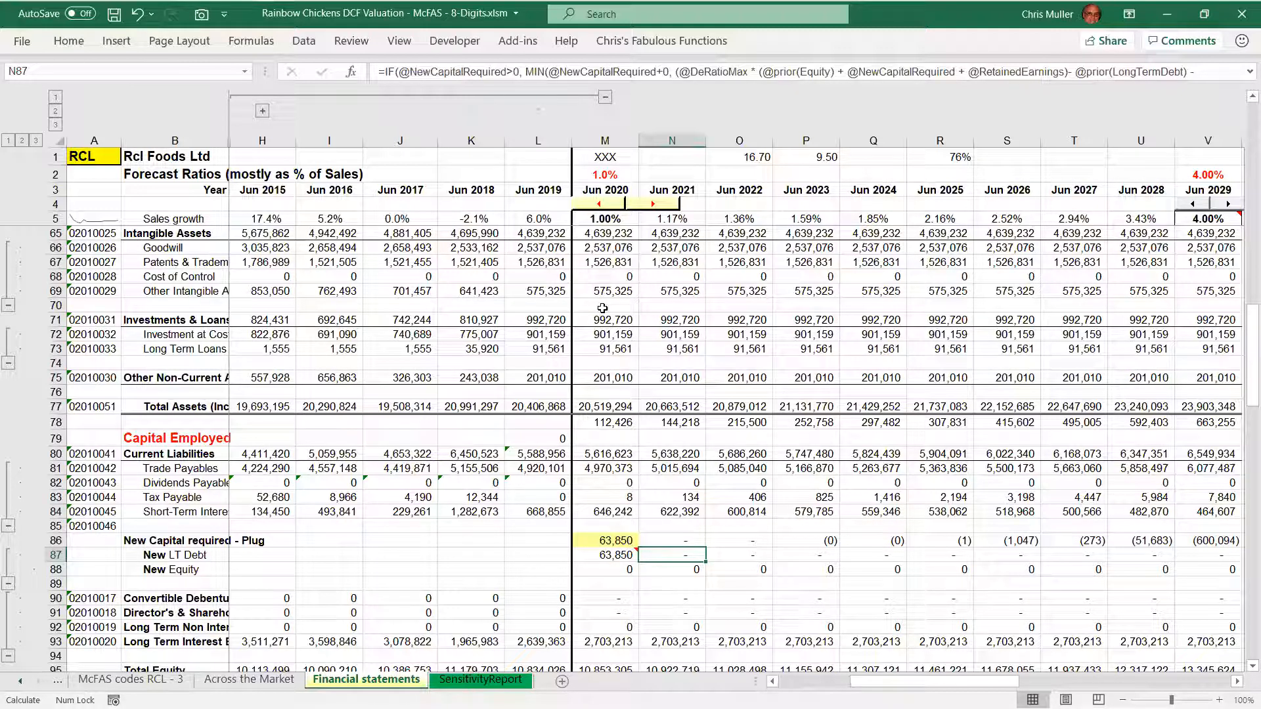
Highlight the 2020 New LT Debt and New Equity cells together, and return to the 2021 New Capital required - Plug cell
key(Up)
key(Left)
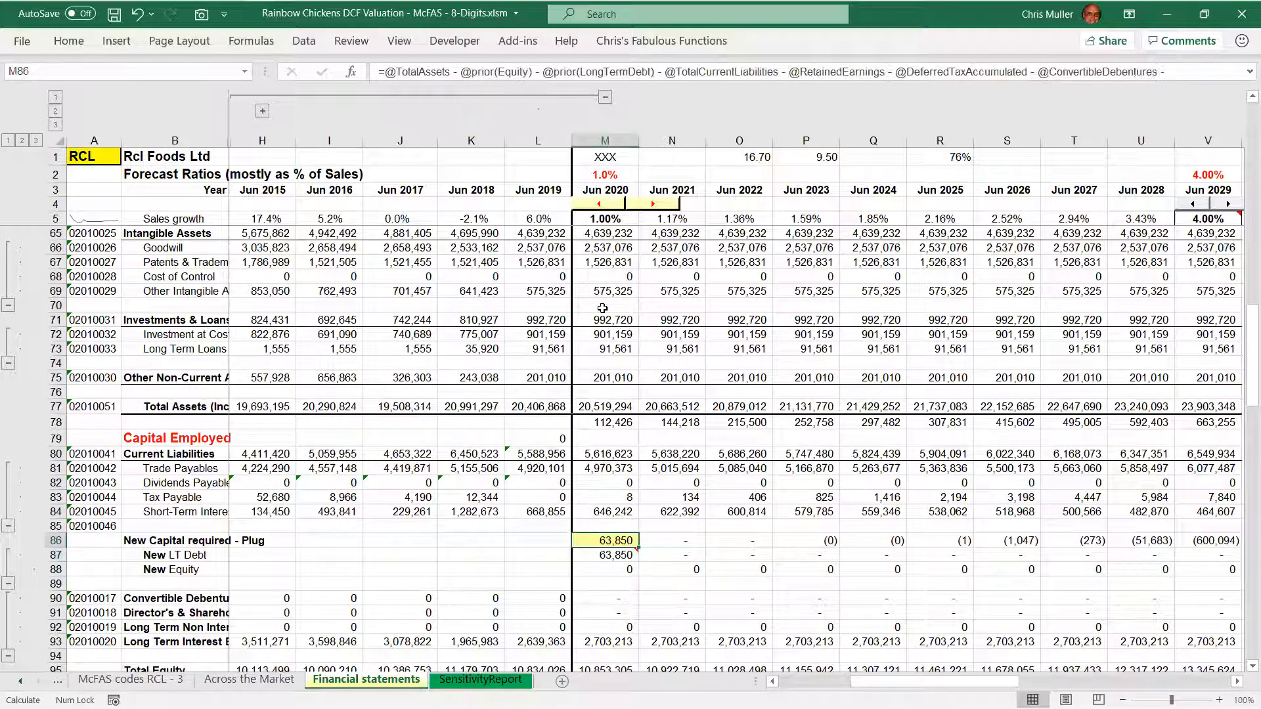
key(Down)
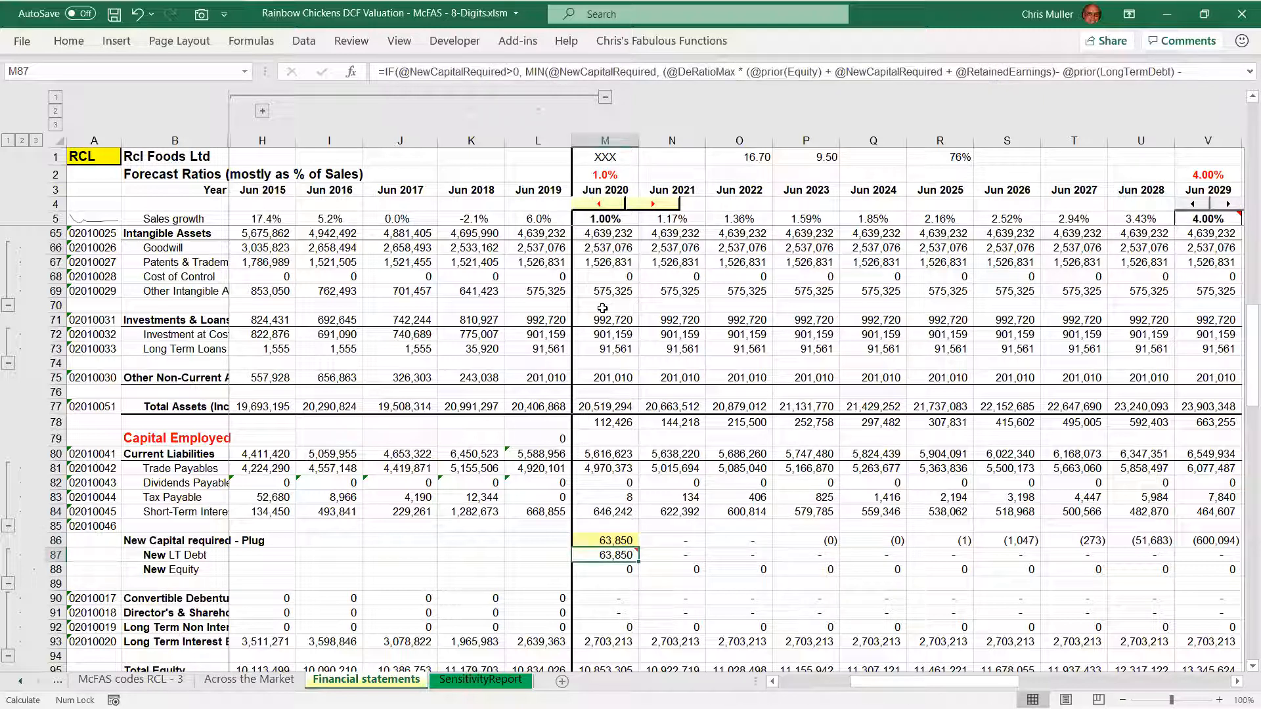
key(shift+Down)
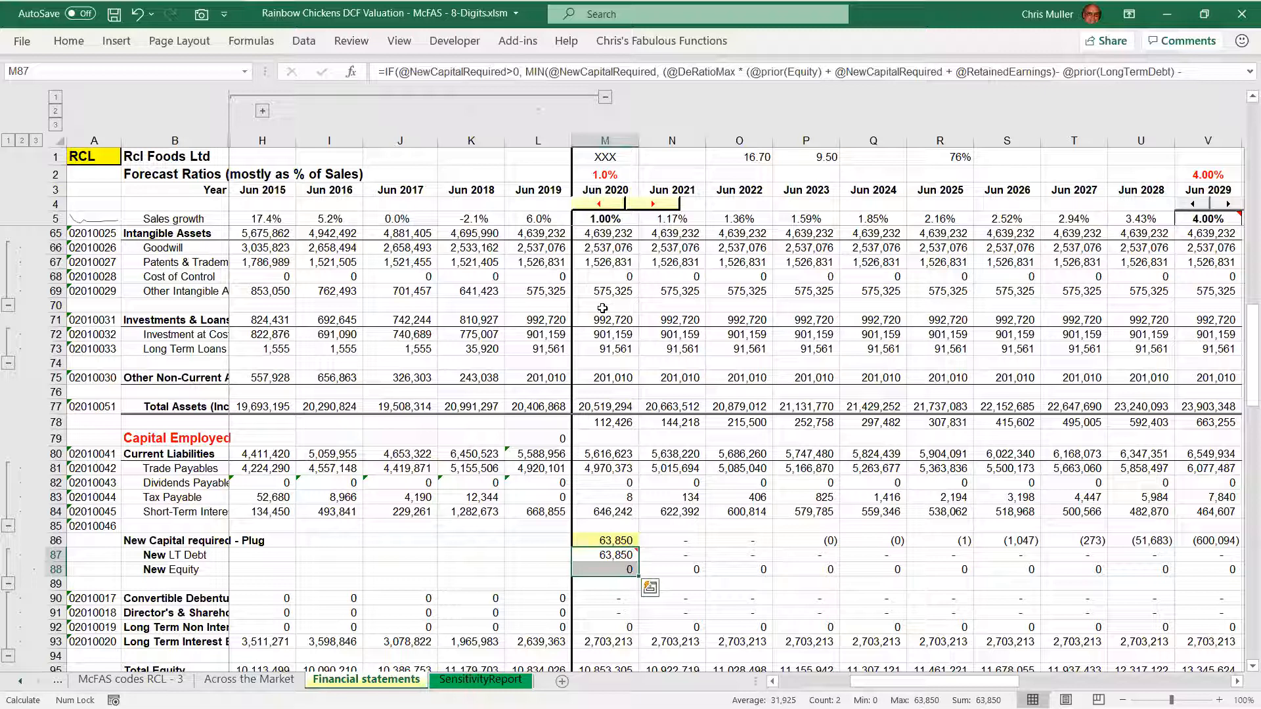
key(Right)
key(Up)
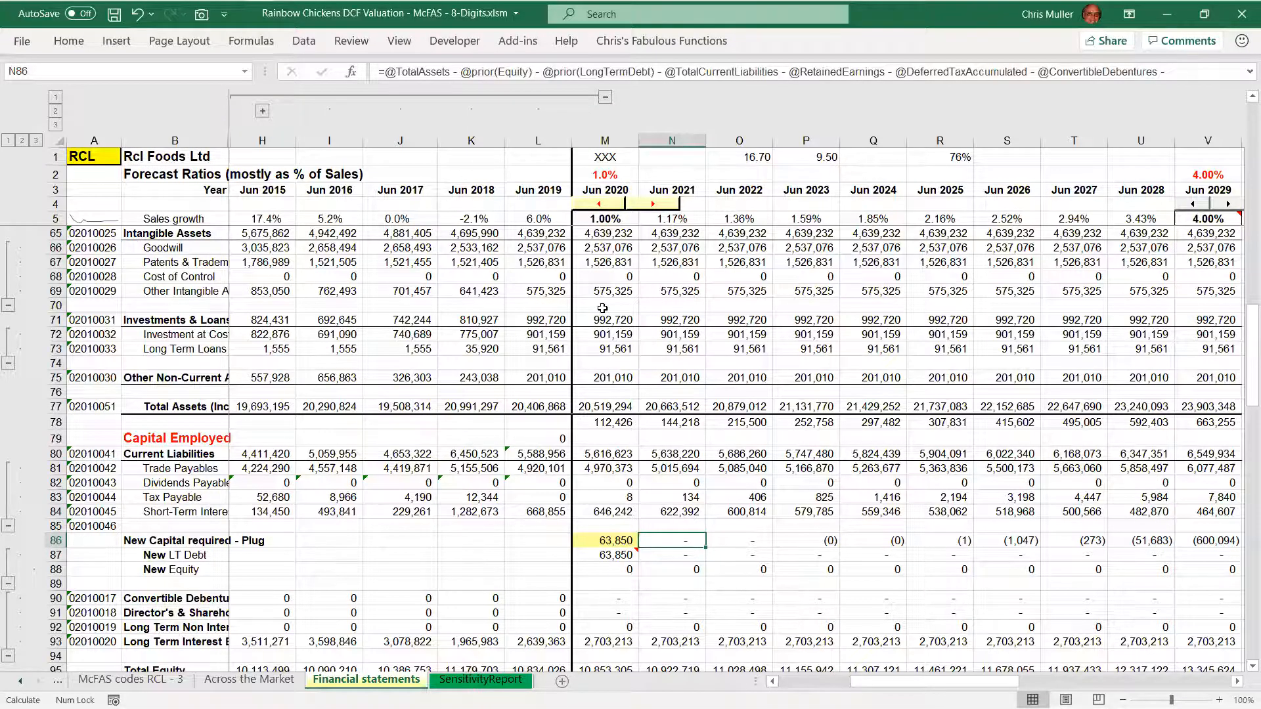
Return to the 2021 income statement cells around Ordinary Dividend and stop at the Retention ratio
key(Page_Up)
key(Up)
key(Up)
key(Up)
key(Up)
key(Up)
key(Up)
key(Up)
key(Up)
key(Up)
key(Up)
key(Up)
key(Up)
key(Up)
key(Down)
key(Down)
key(Down)
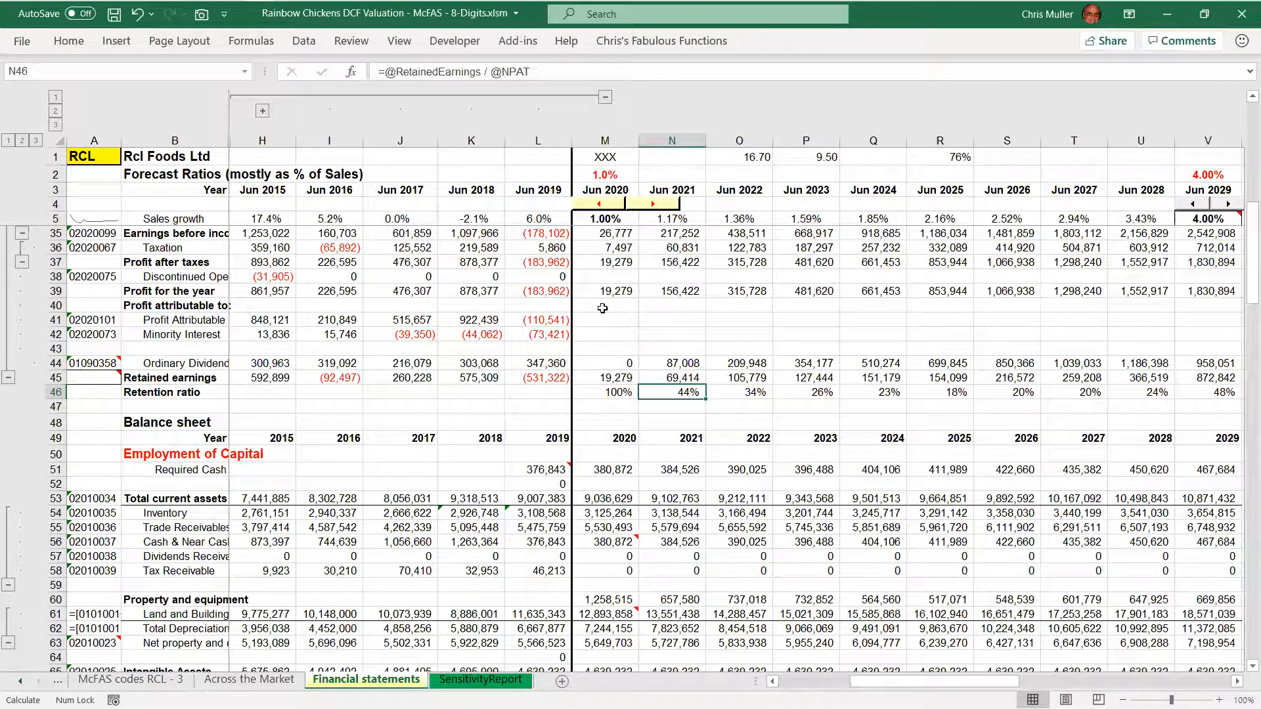
Switch to the SensitivityReport sheet and reset the Adjustment values to 0%
key(ctrl+Page_Down)
key(shift+Down)
key(shift+Down)
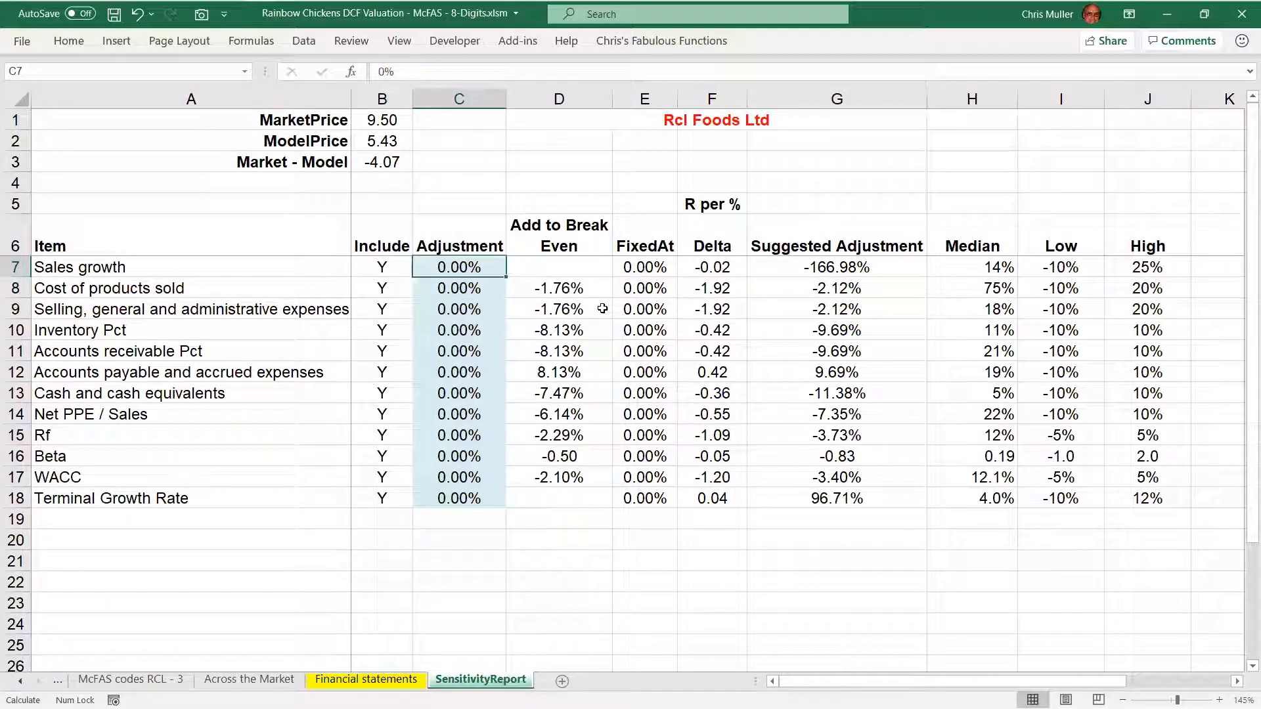
Return to the Financial statements sheet and examine the New Capital required - Plug row with zero adjustments
key(ctrl+Page_Up)
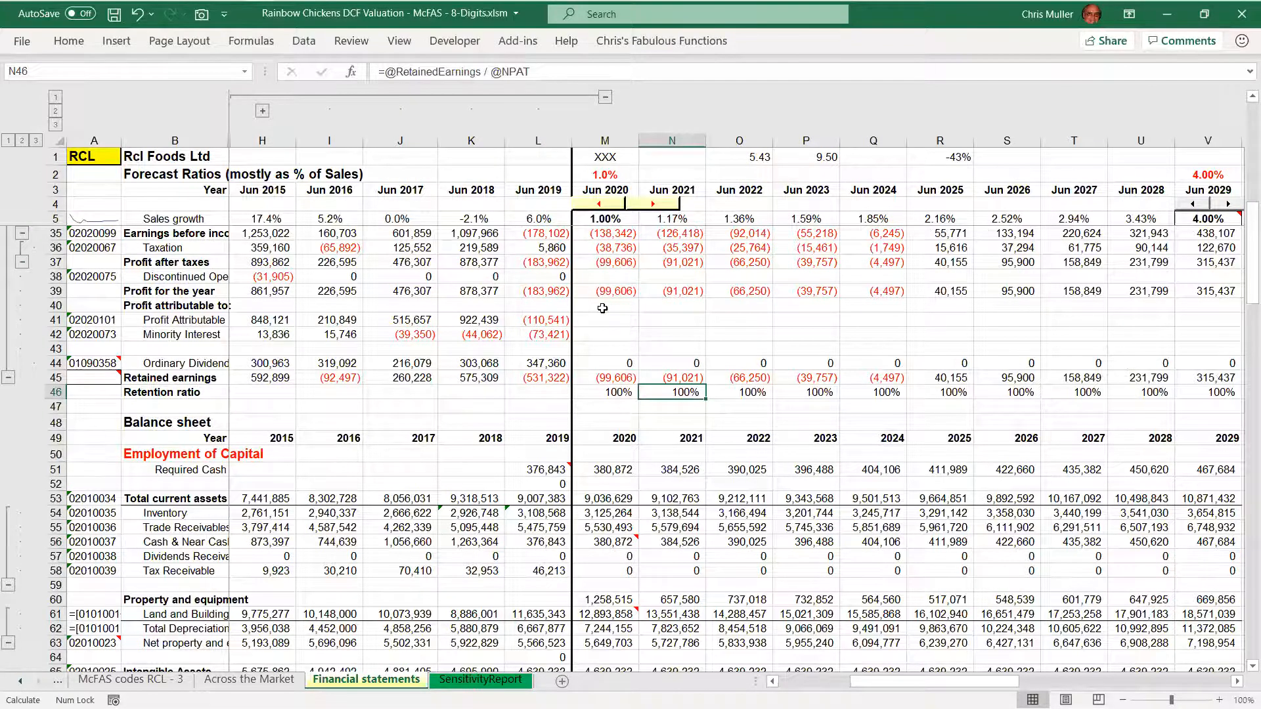
key(Page_Down)
key(Down)
key(Down)
key(Down)
key(Down)
key(Down)
key(Down)
key(Down)
key(Down)
key(Down)
key(Down)
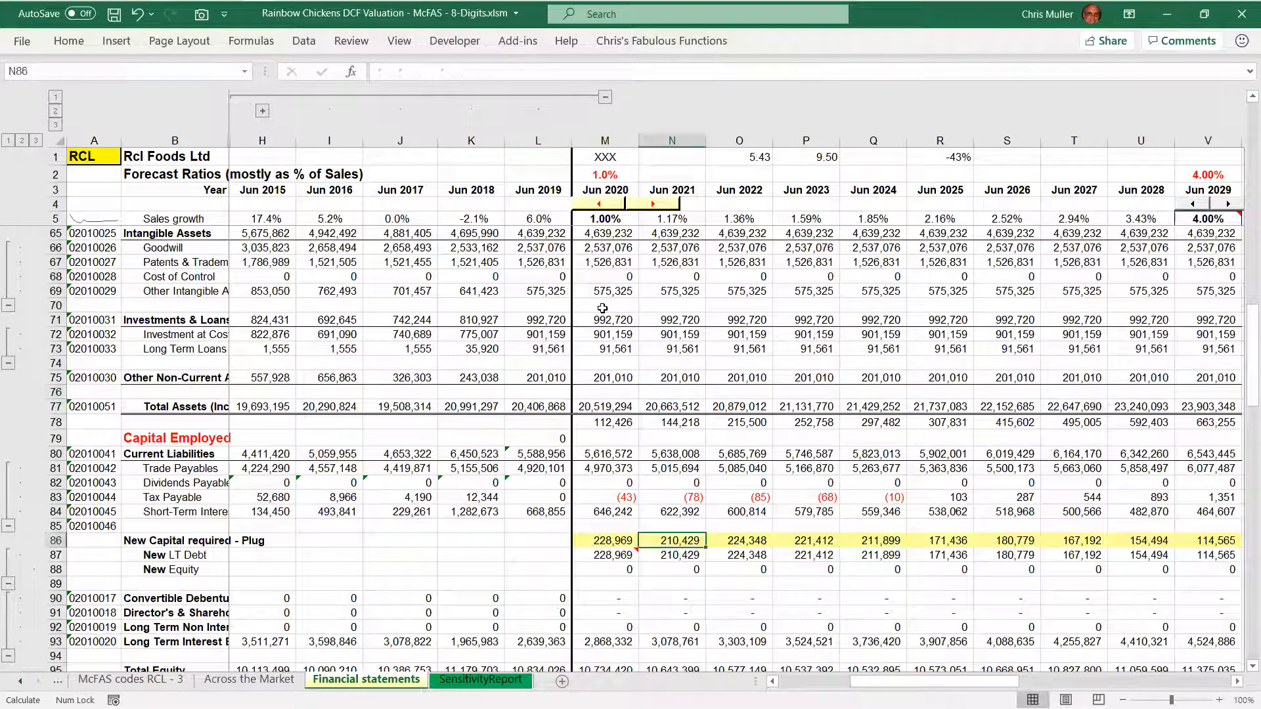
Follow the 2020 column from New Capital required through New LT Debt and New Equity to the D/E ratio
key(Left)
key(Down)
key(Down)
key(Down)
key(Down)
key(Down)
key(Down)
key(Down)
key(Down)
key(Down)
key(Down)
key(Down)
key(Down)
key(Down)
key(Down)
key(Down)
key(Down)
key(Down)
key(Down)
key(Down)
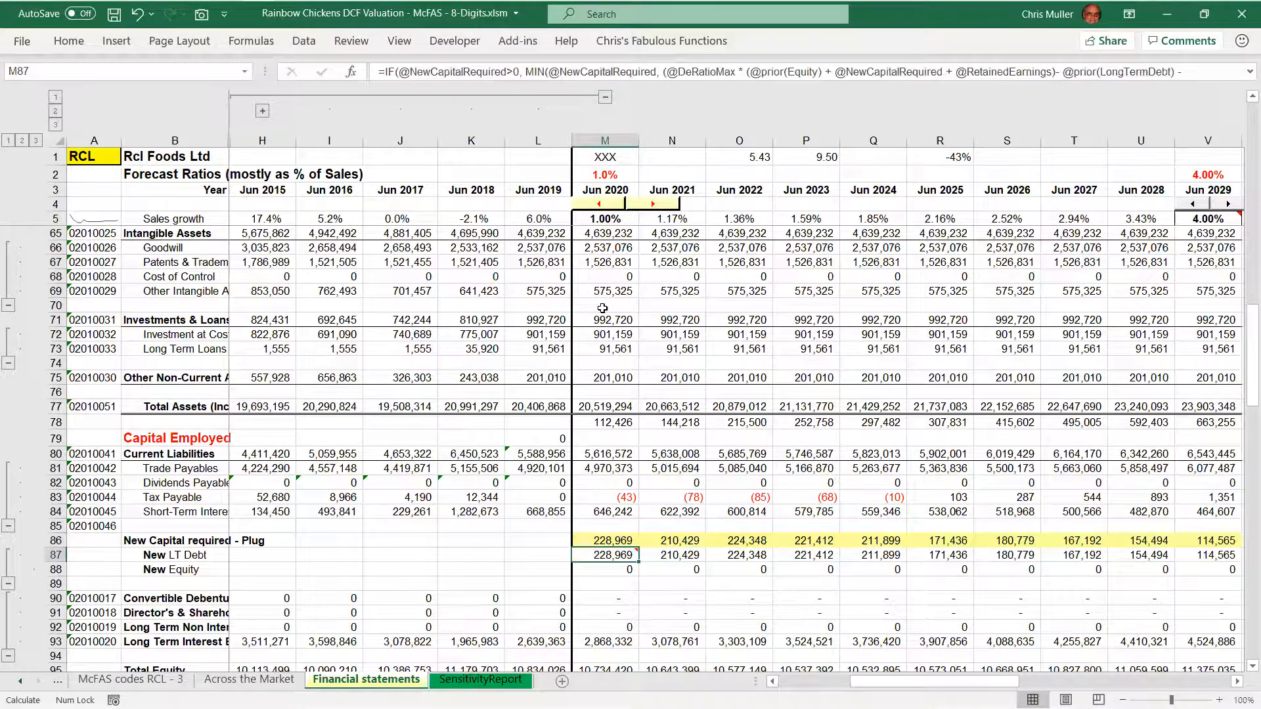
key(Down)
key(Down)
key(Down)
key(Down)
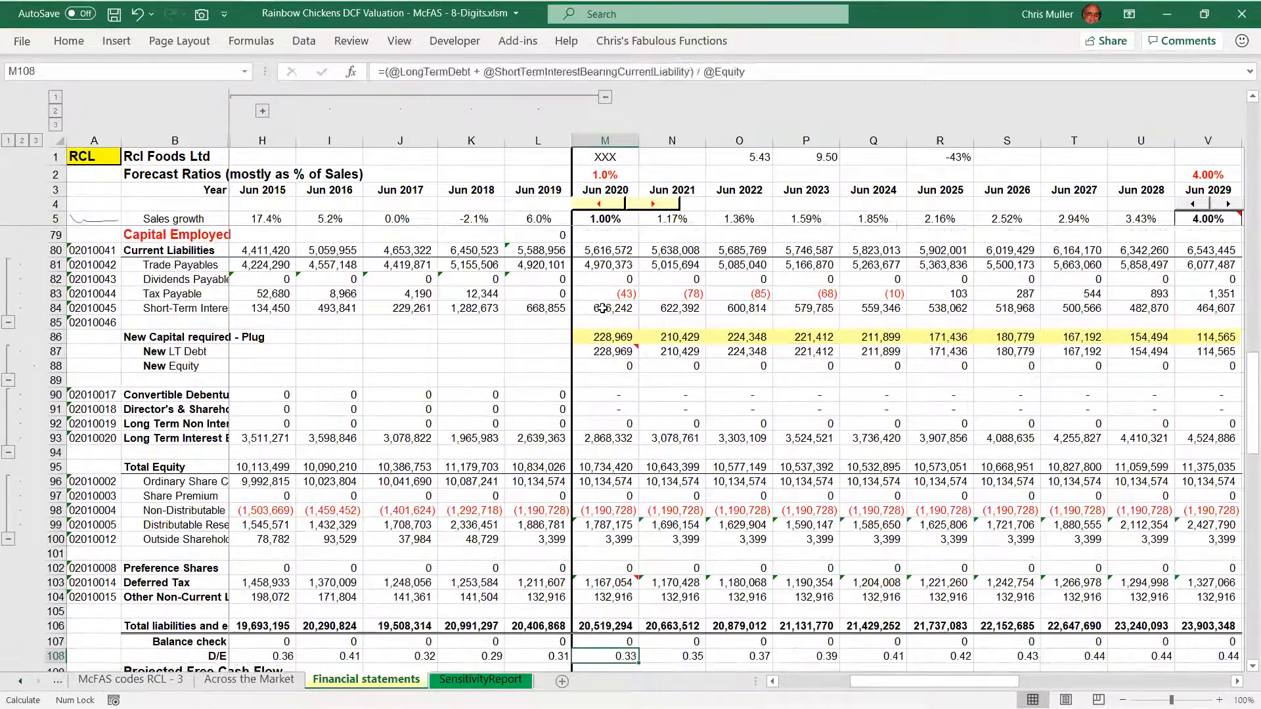
Display the 2020 Total liabilities and equity formula with its referenced rows and leave the cell unedited
key(Up)
key(Up)
key(Up)
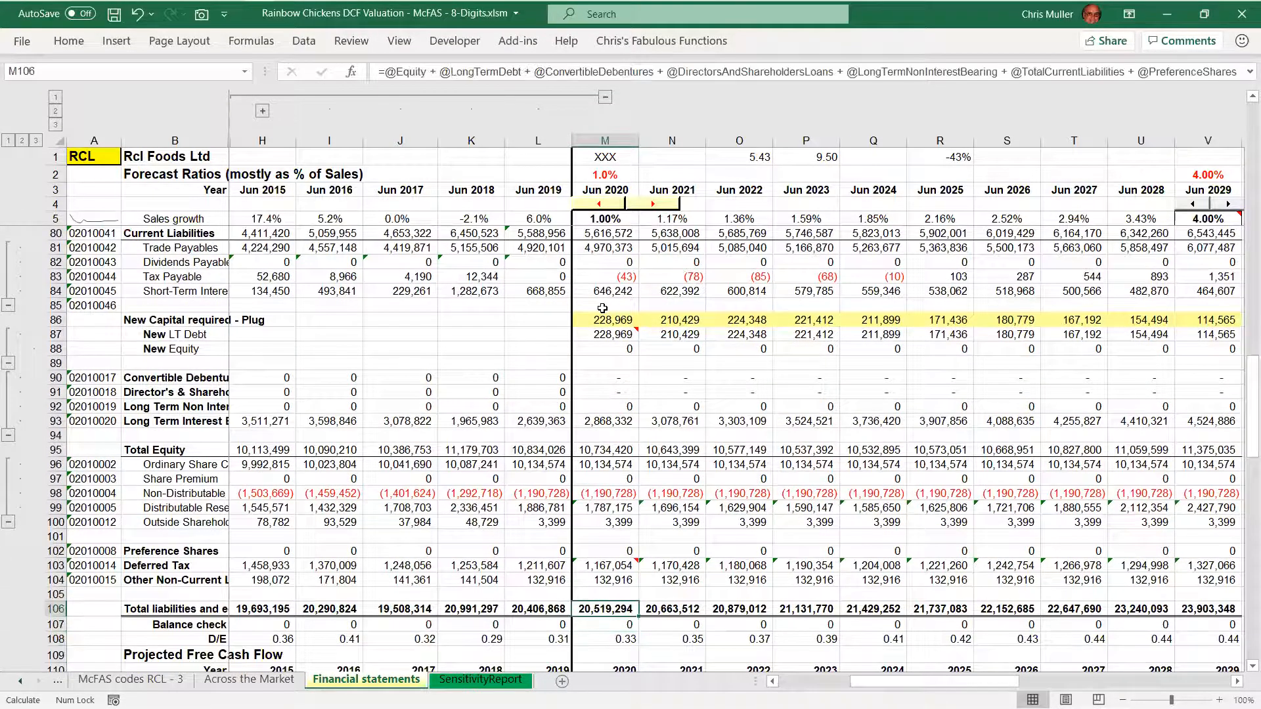
key(F2)
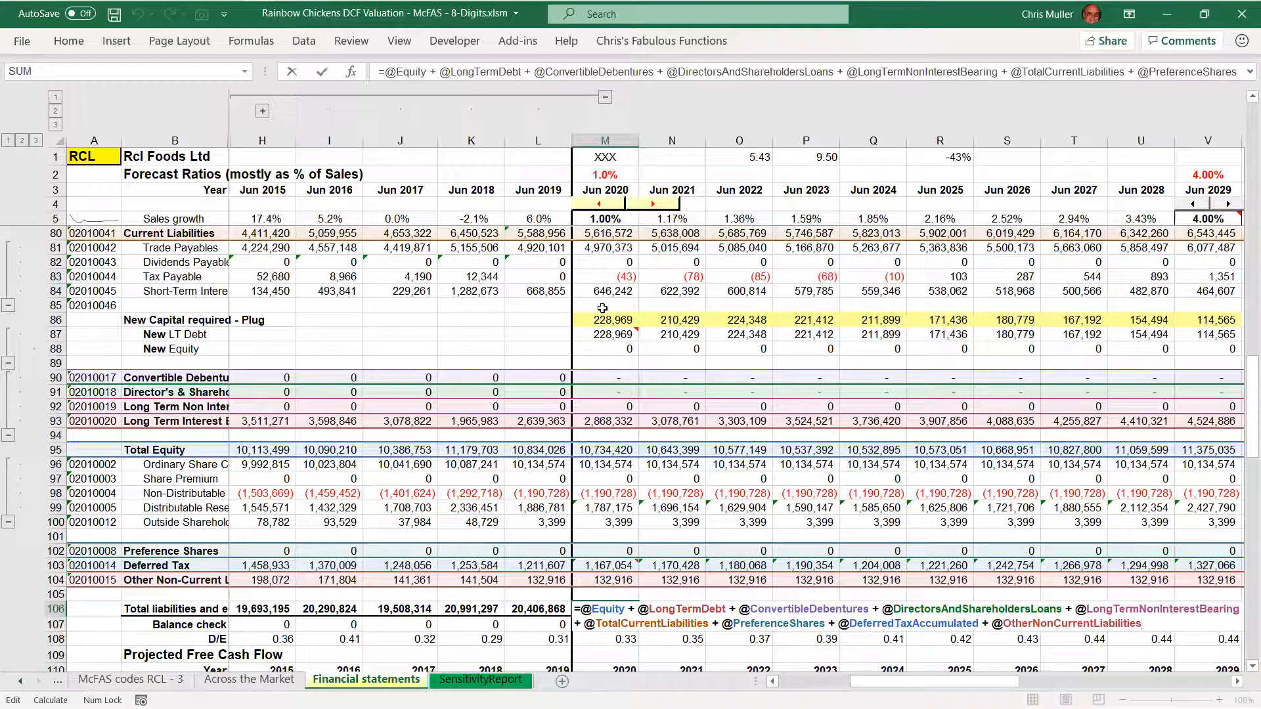
key(Escape)
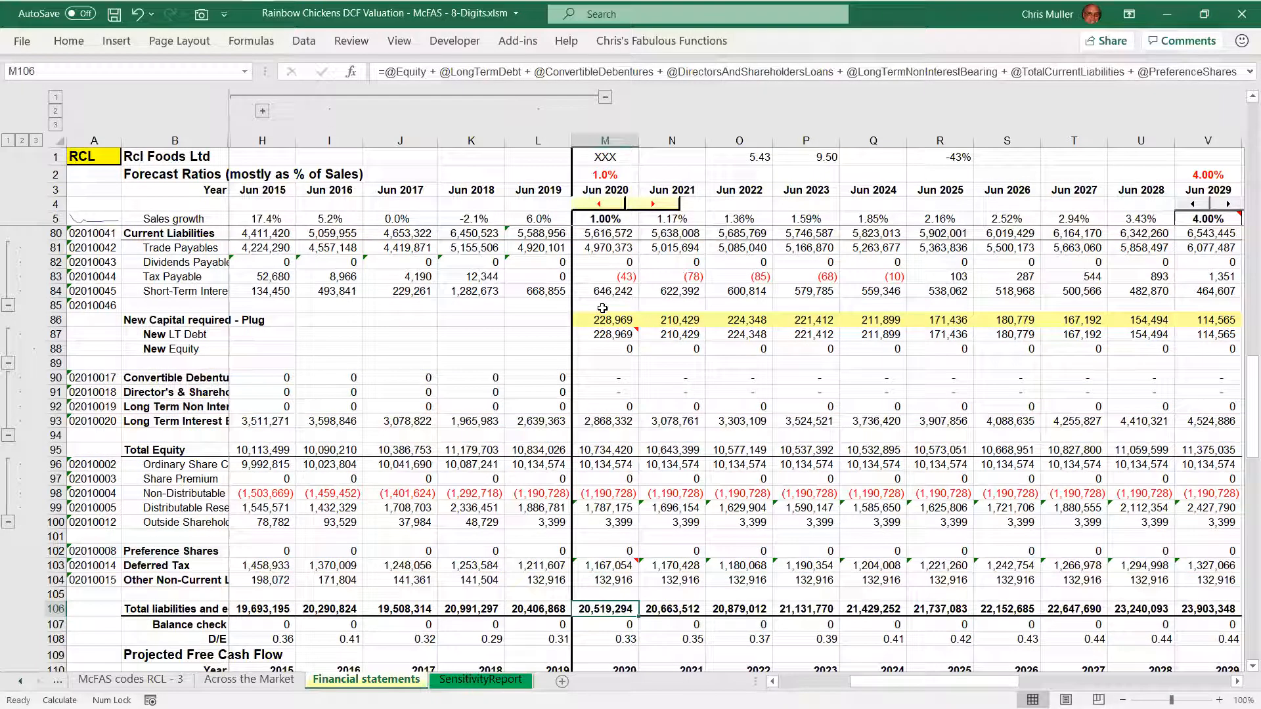
Examine the Balance check formula in the 2020 column and again in the 2022 column
key(Down)
key(F2)
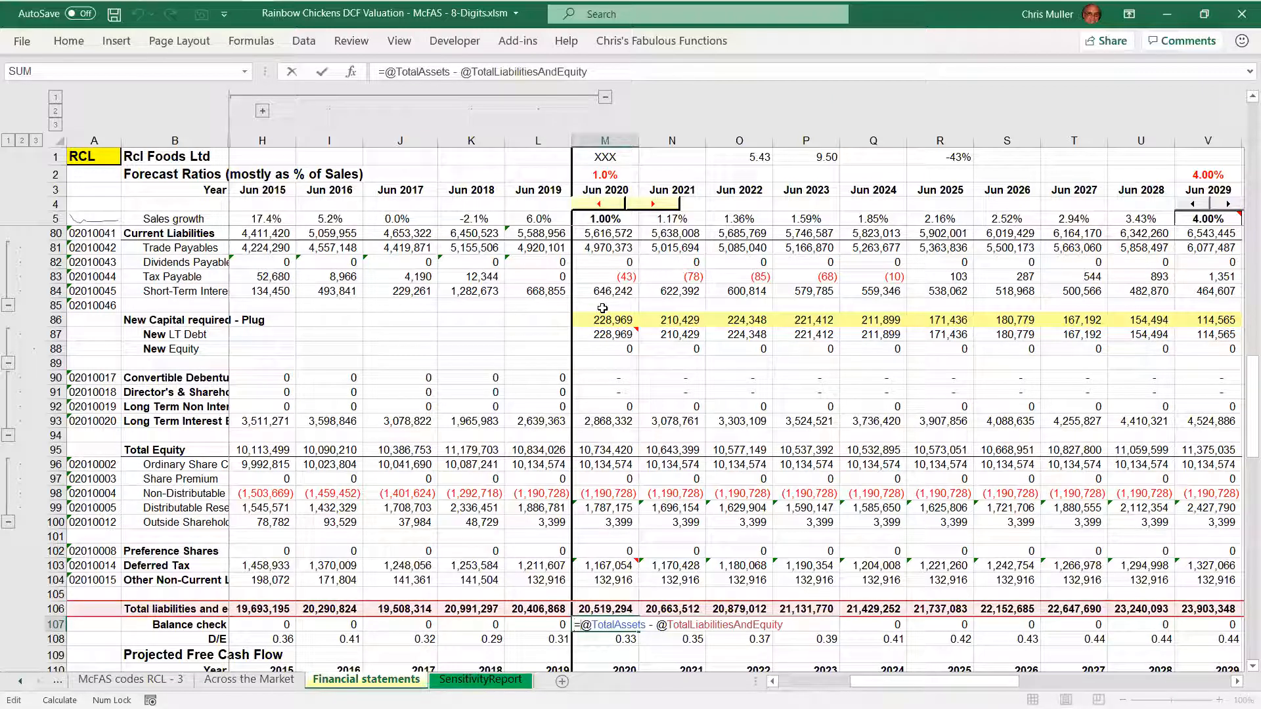
key(ctrl+shift+Left)
key(ctrl+shift+Left)
key(ctrl+shift+Left)
key(ctrl+shift+Left)
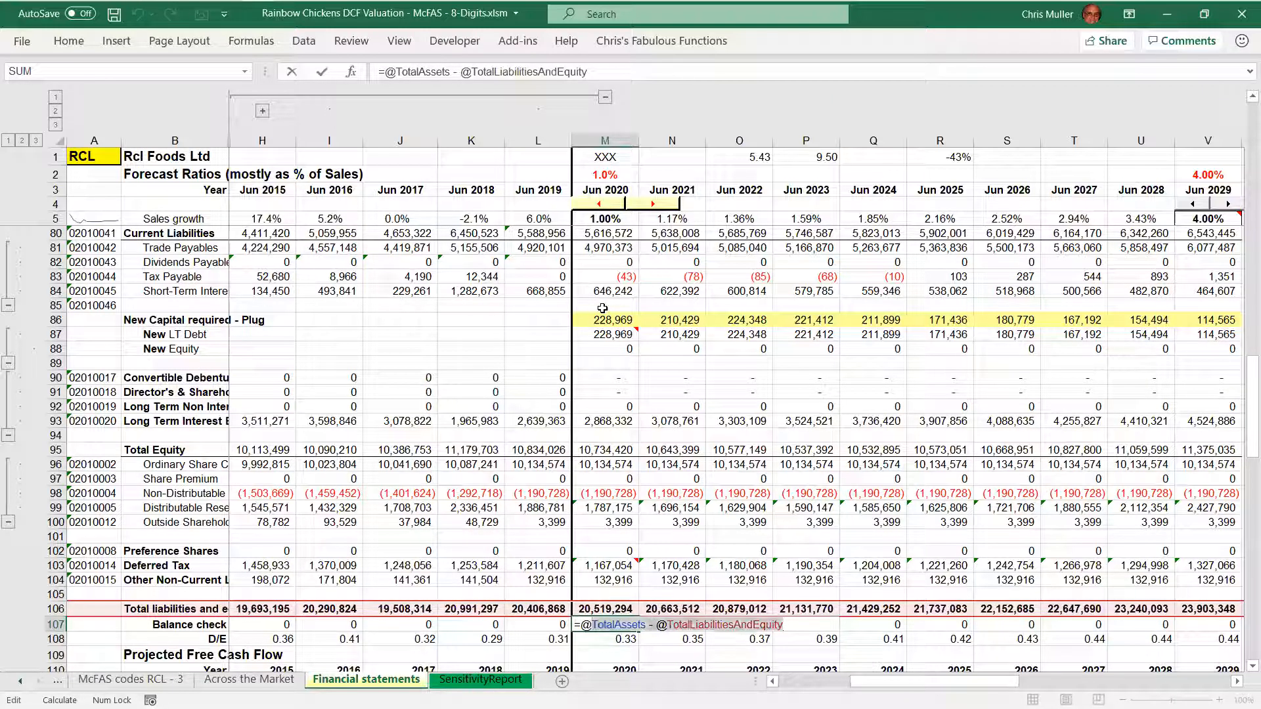
key(Escape)
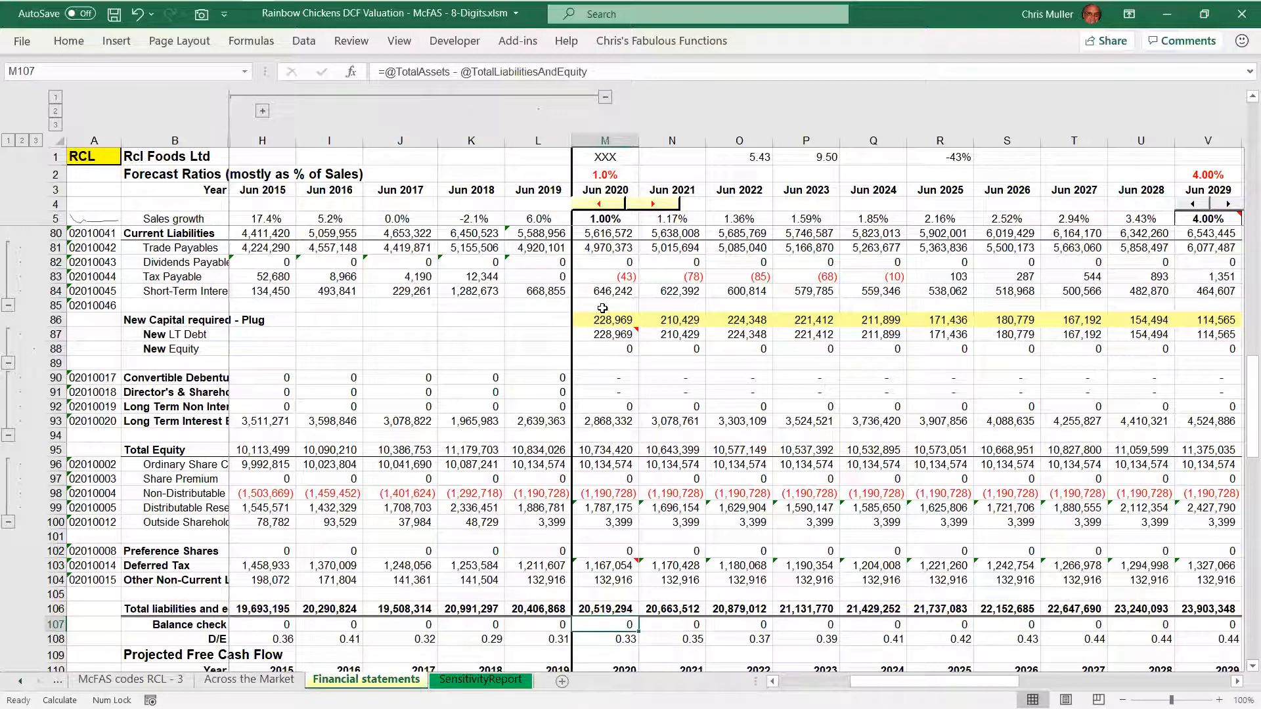
key(Right)
key(Right)
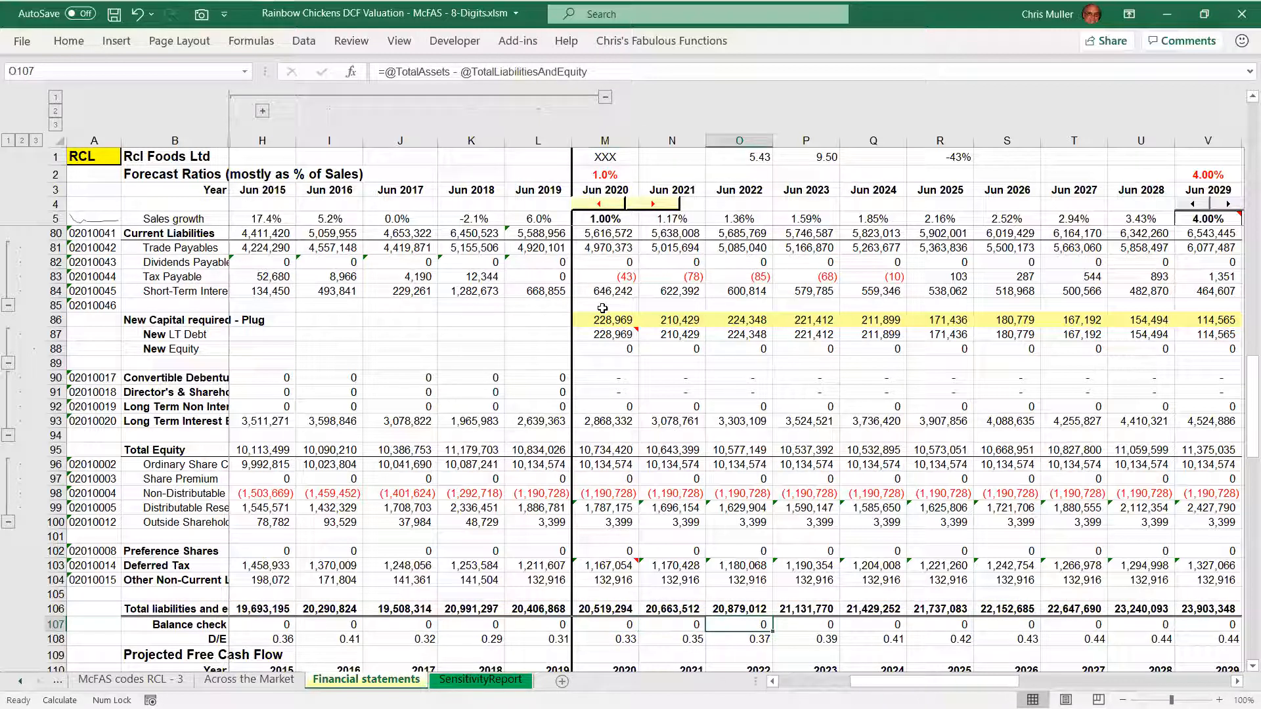
key(F2)
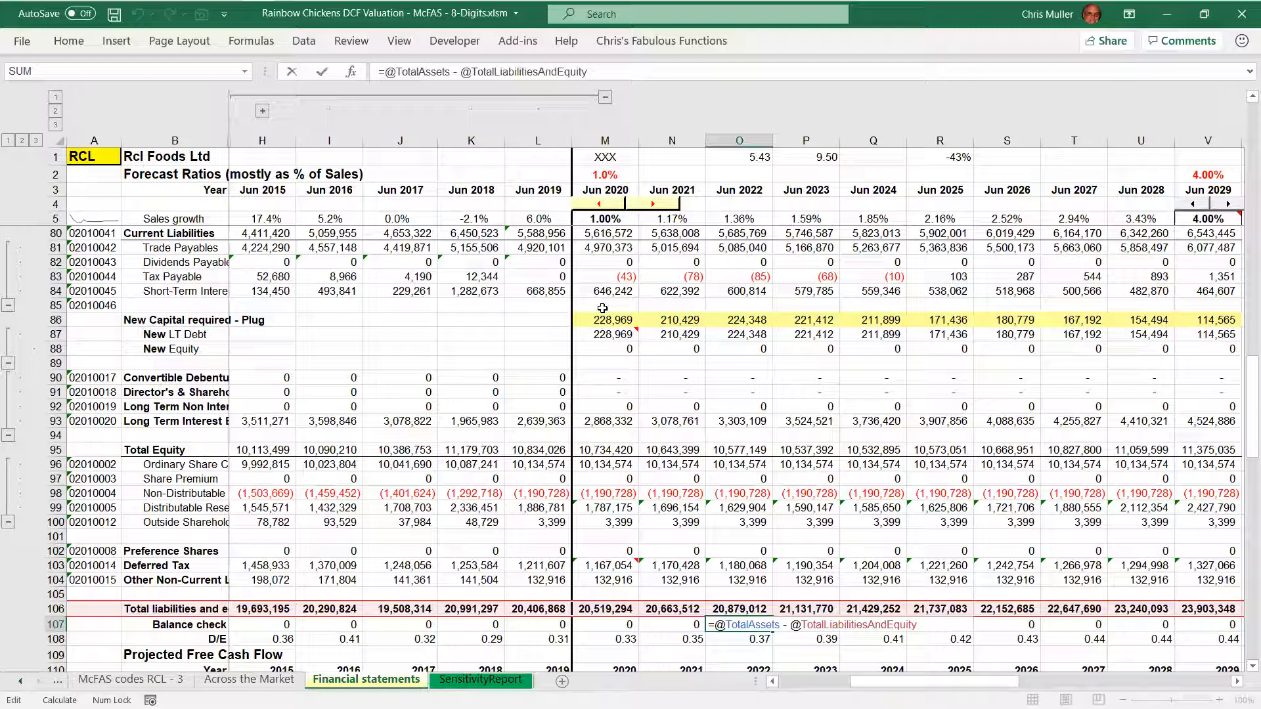
key(Escape)
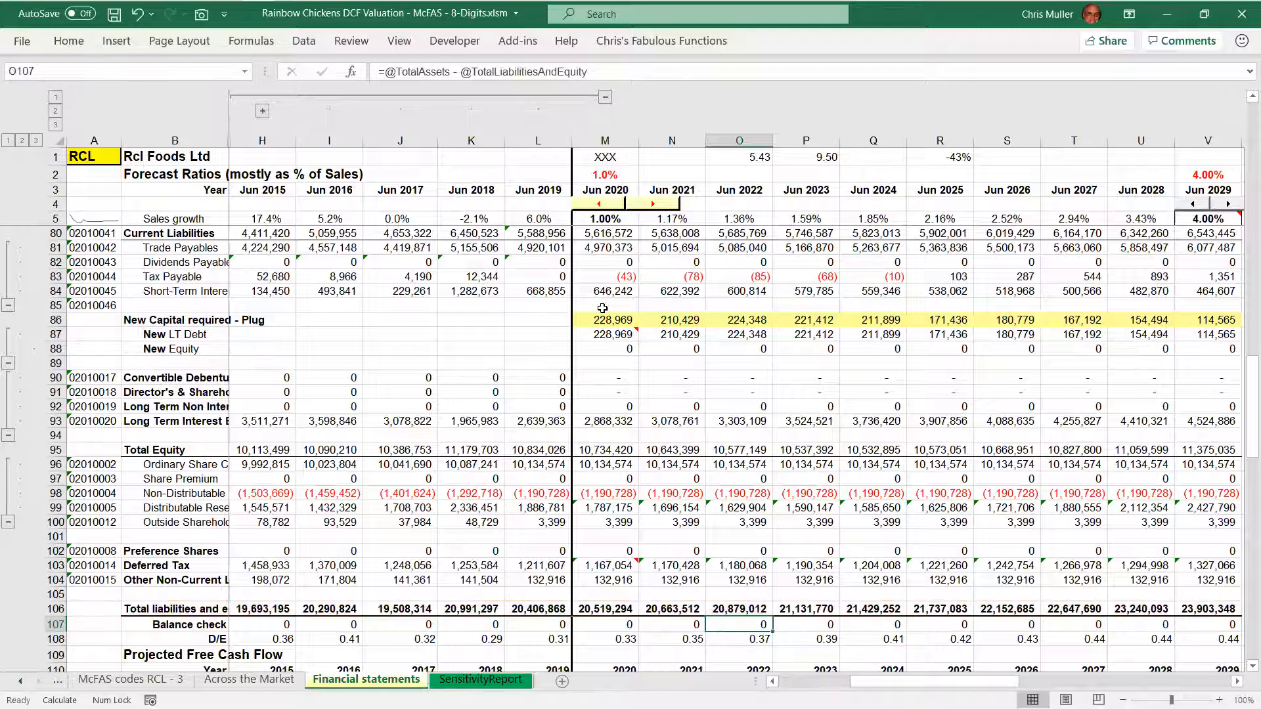
Examine the 2022 D/E formula, highlighting its long-term debt, short-term interest-bearing liability and equity terms
key(Down)
key(F2)
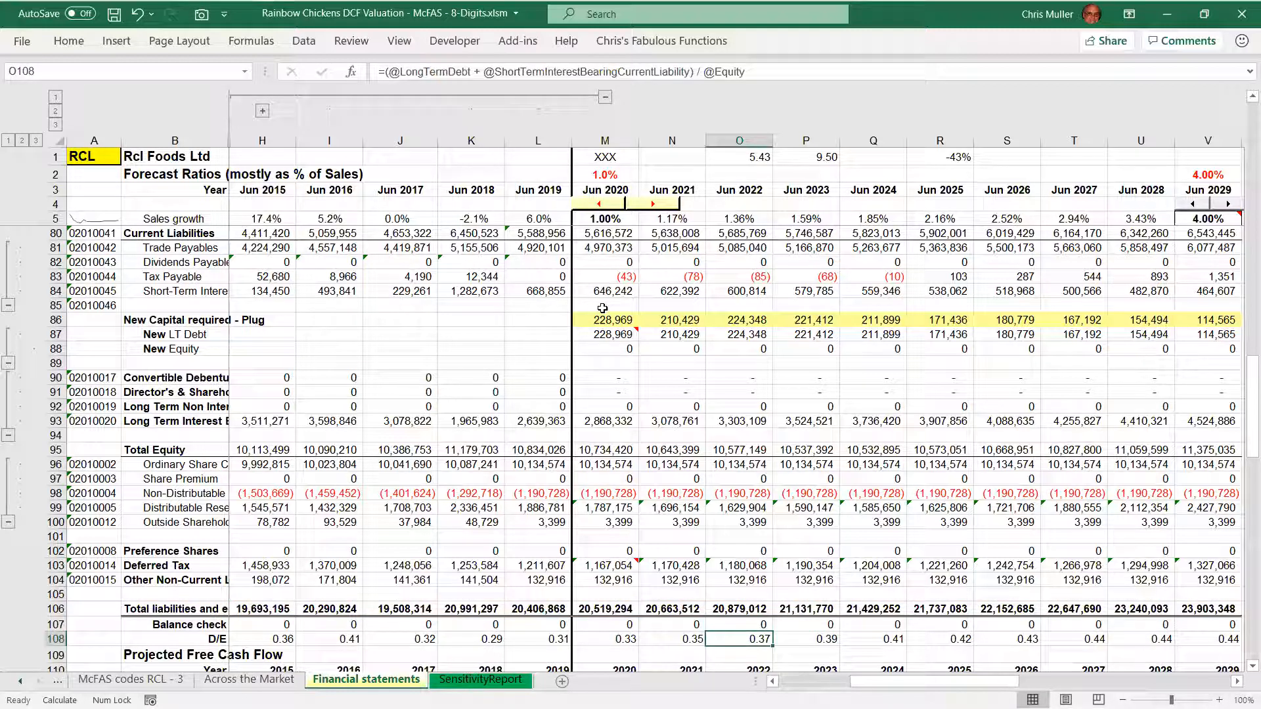
key(ctrl+shift+Right)
key(ctrl+shift+Right)
key(ctrl+shift+Right)
key(ctrl+shift+Right)
key(ctrl+shift+Right)
key(ctrl+shift+Right)
key(ctrl+shift+Right)
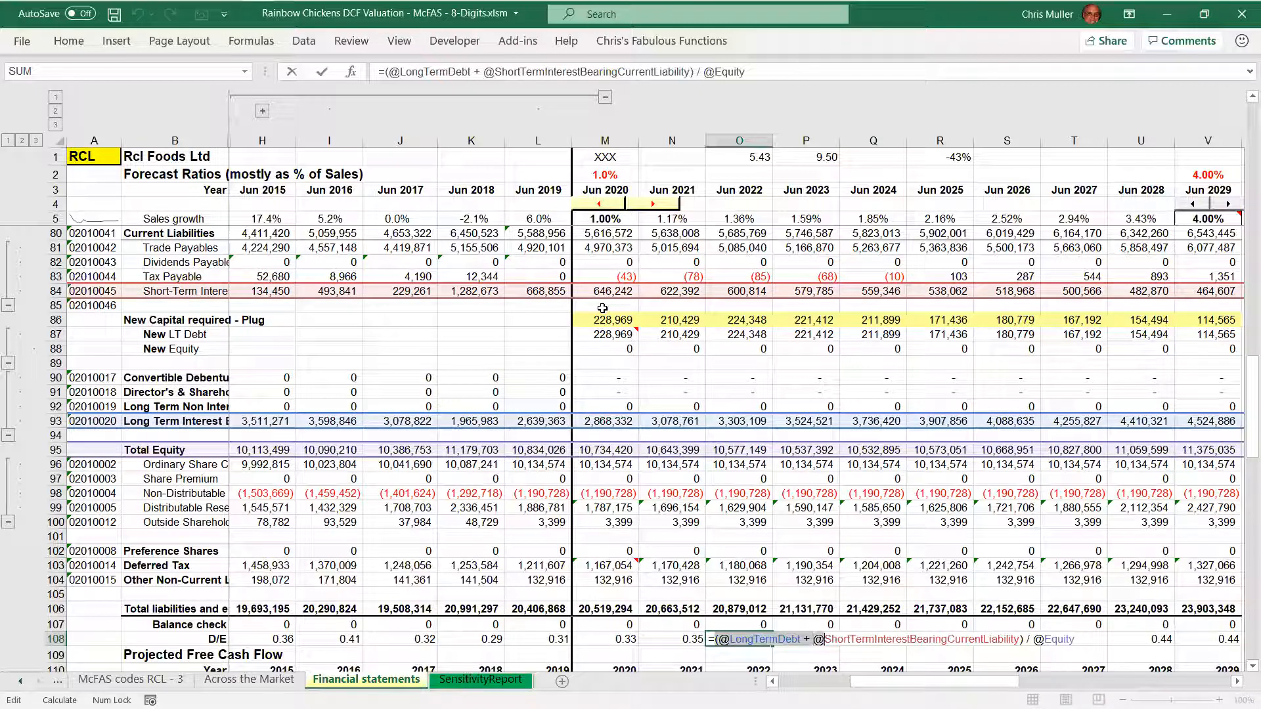
key(ctrl+shift+Right)
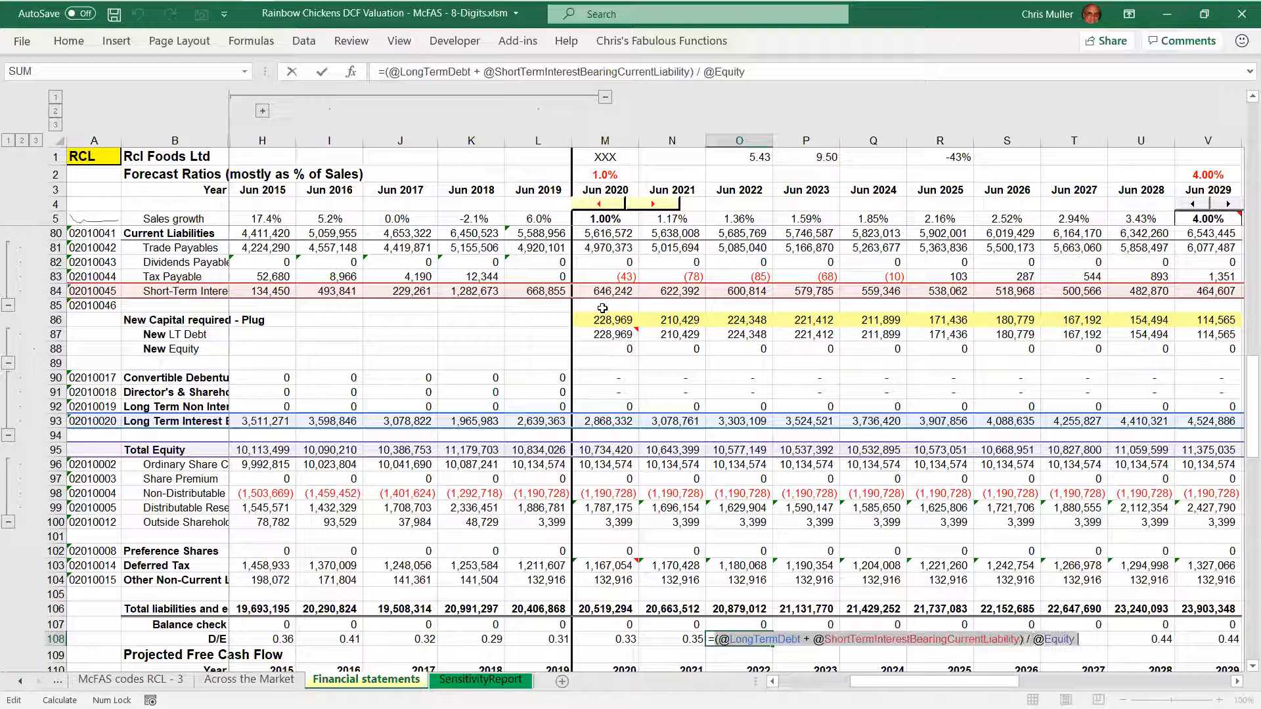
key(Escape)
key(Left)
key(Right)
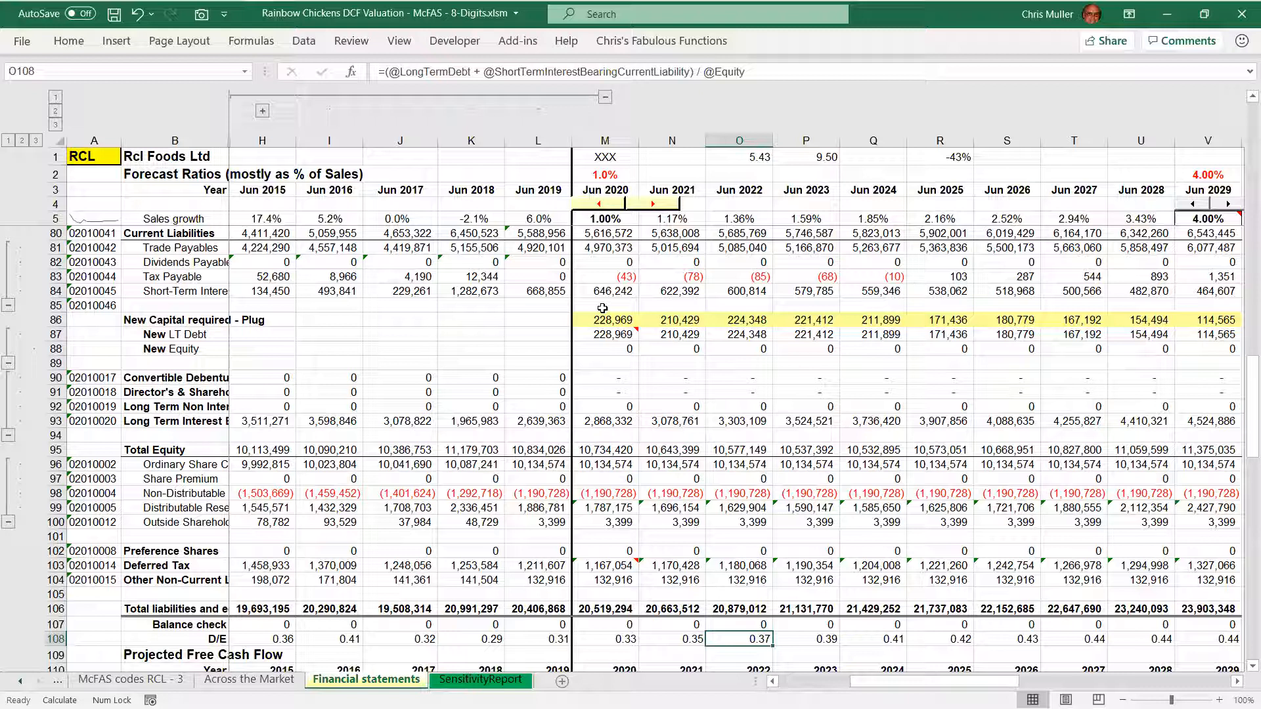
Go from the 2022 Total liabilities cell to the Projected Free Cash Flow section and select its heading row
key(Up)
key(Up)
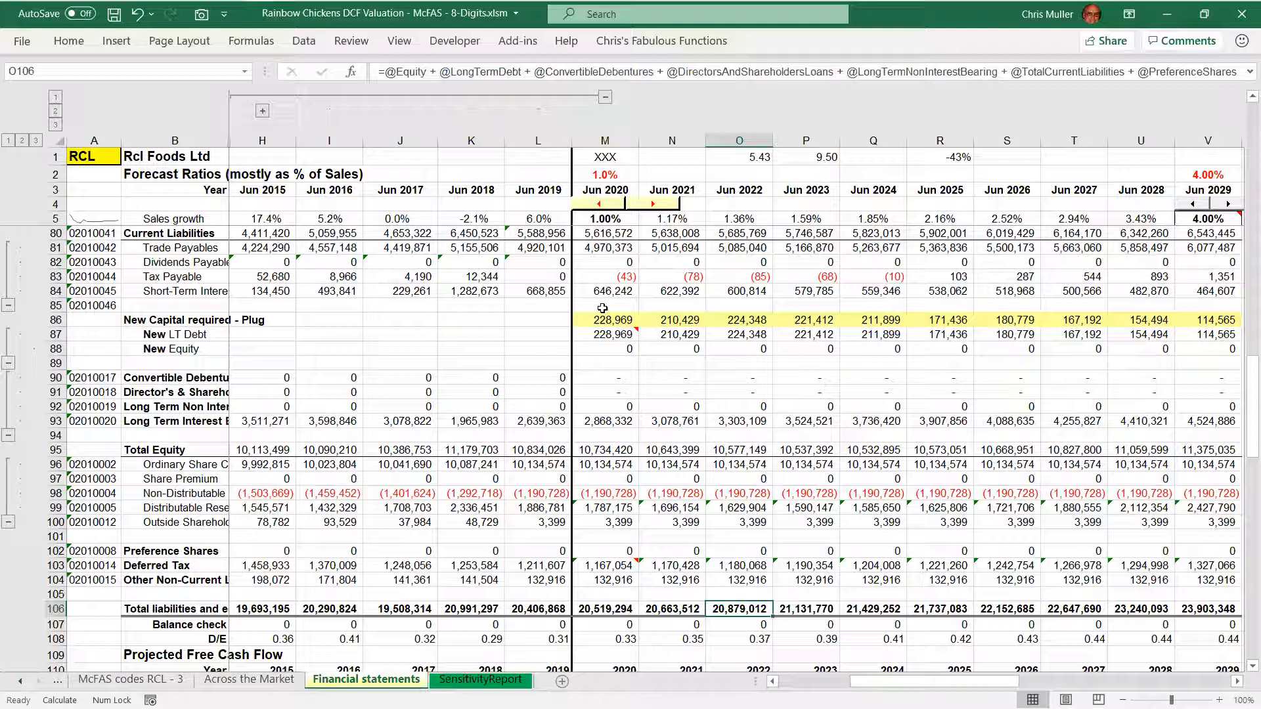
key(Down)
key(Down)
key(Down)
key(Down)
key(Down)
key(Down)
key(Down)
key(Down)
key(Down)
key(Down)
key(Down)
key(Down)
key(Down)
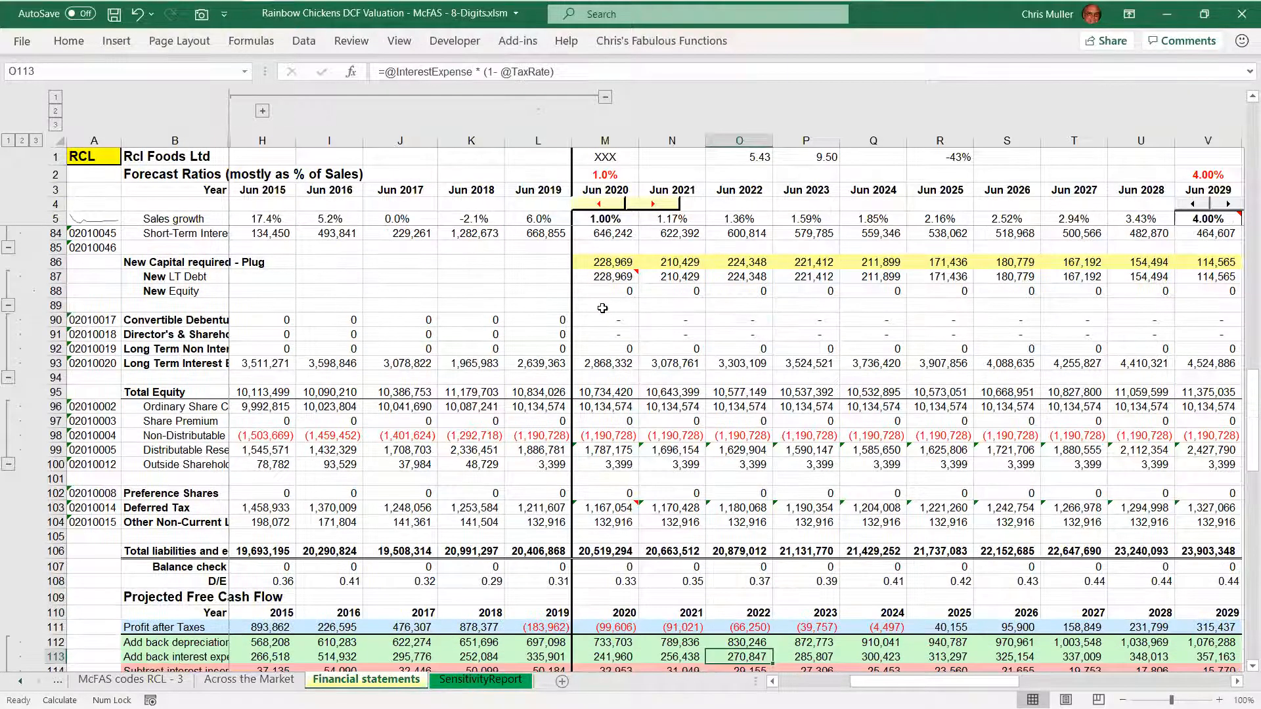
scroll(602, 307, down, 1)
key(Up)
key(Up)
key(Up)
key(Up)
key(Up)
key(Up)
key(Up)
key(Up)
key(Up)
key(Up)
key(shift+space)
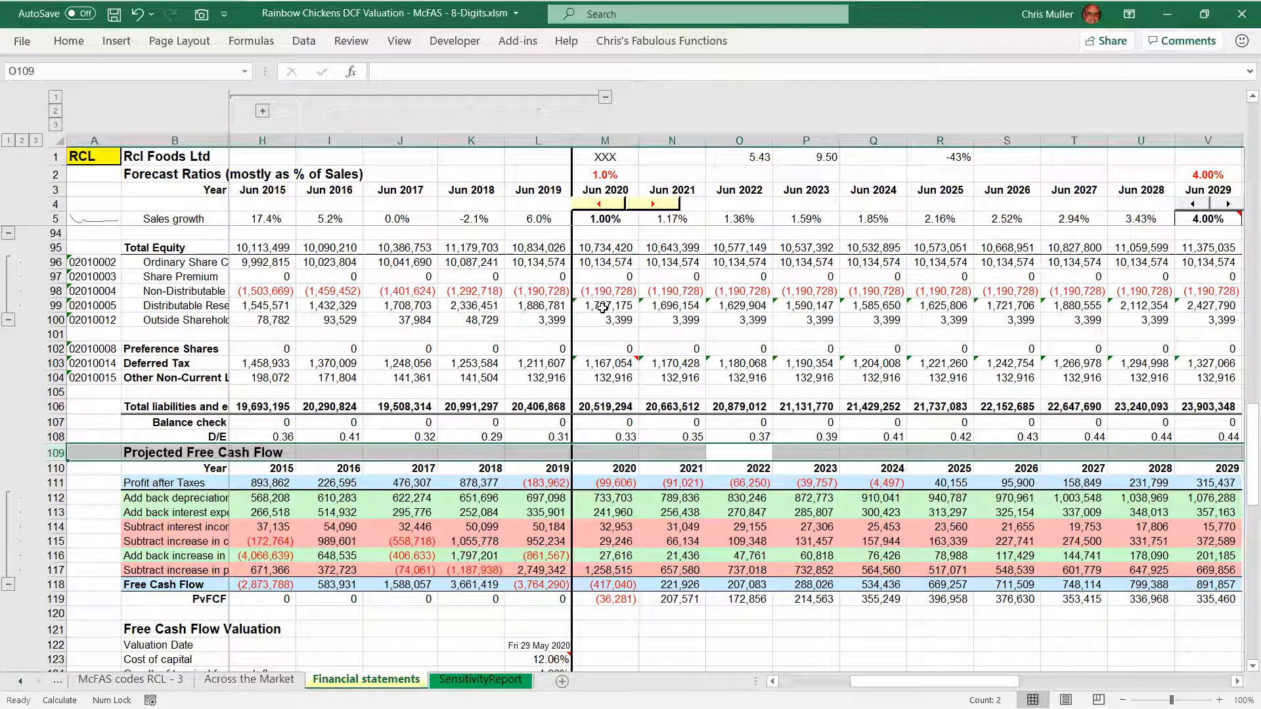
Select the Profit after Taxes row of the free cash flow section and inspect the 2022 cell's formula
key(Down)
key(Down)
key(shift+space)
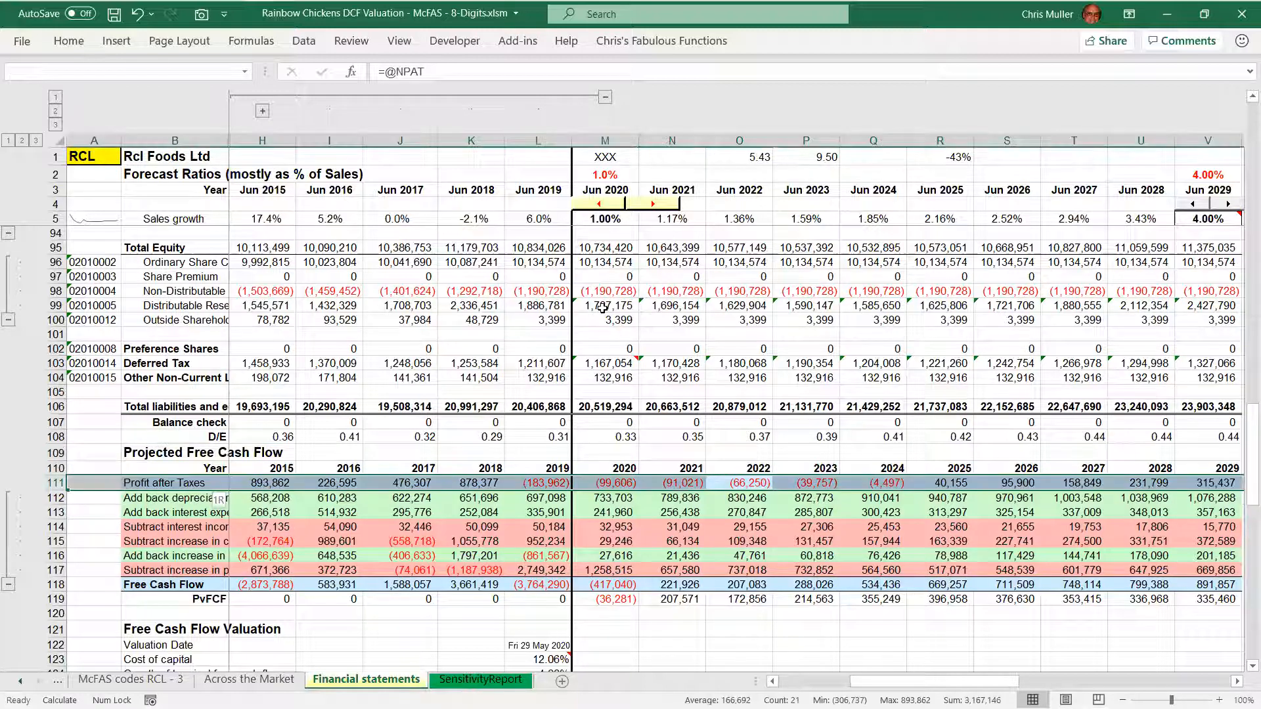
key(Down)
key(Up)
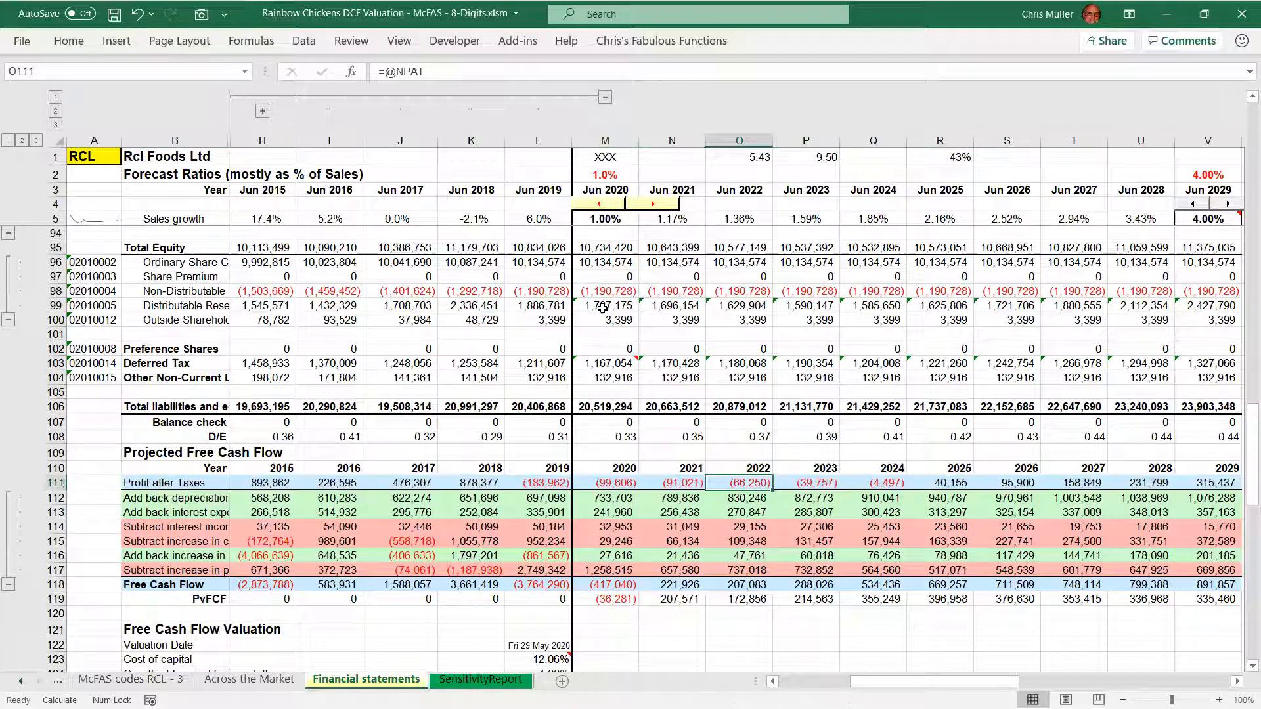
key(F2)
key(shift+Left)
key(shift+Left)
key(shift+Left)
key(shift+Left)
key(shift+Left)
key(shift+Left)
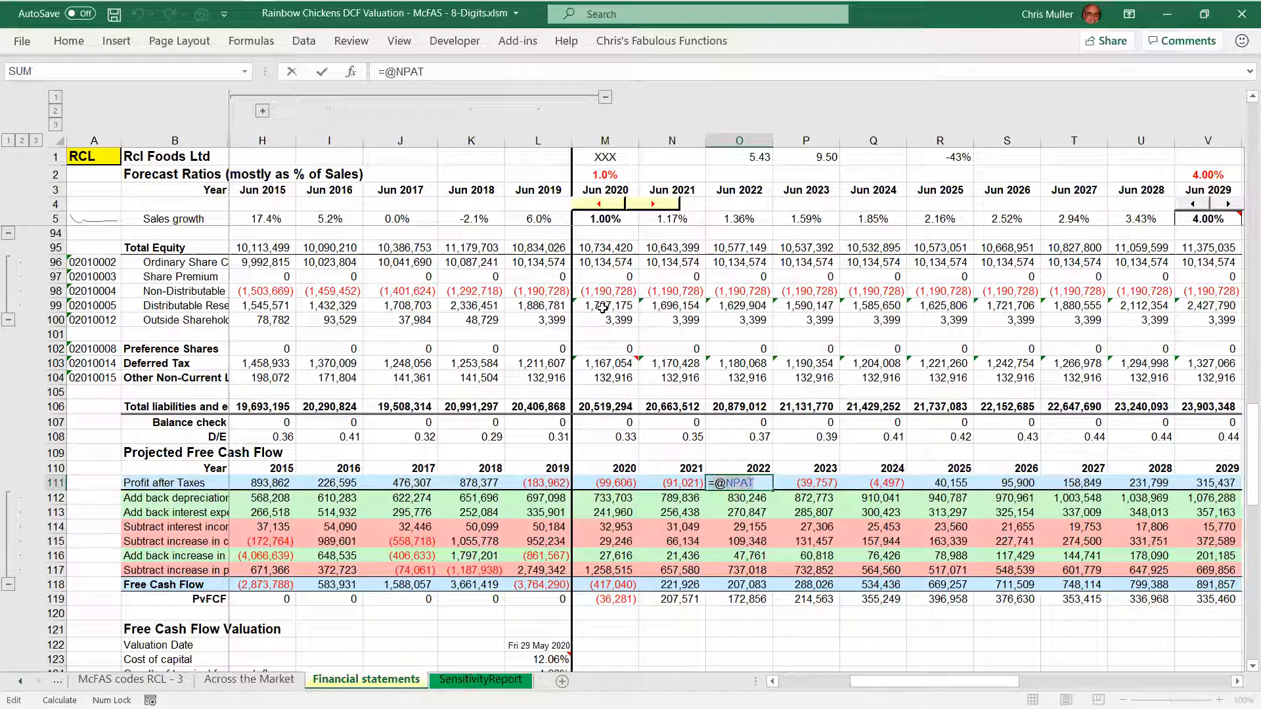
key(Escape)
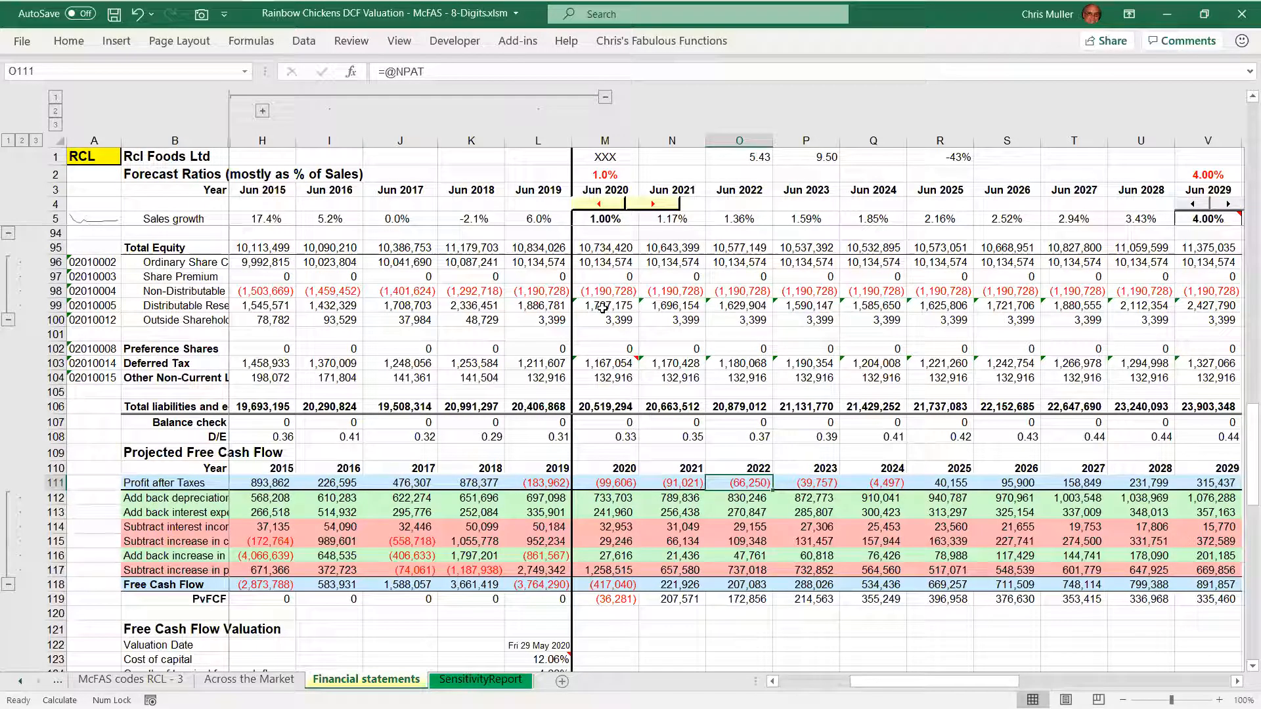
Trace the 2022 Profit after Taxes cell to its source row in the income statement, select that row, and return to O111
key(ctrl+bracketleft)
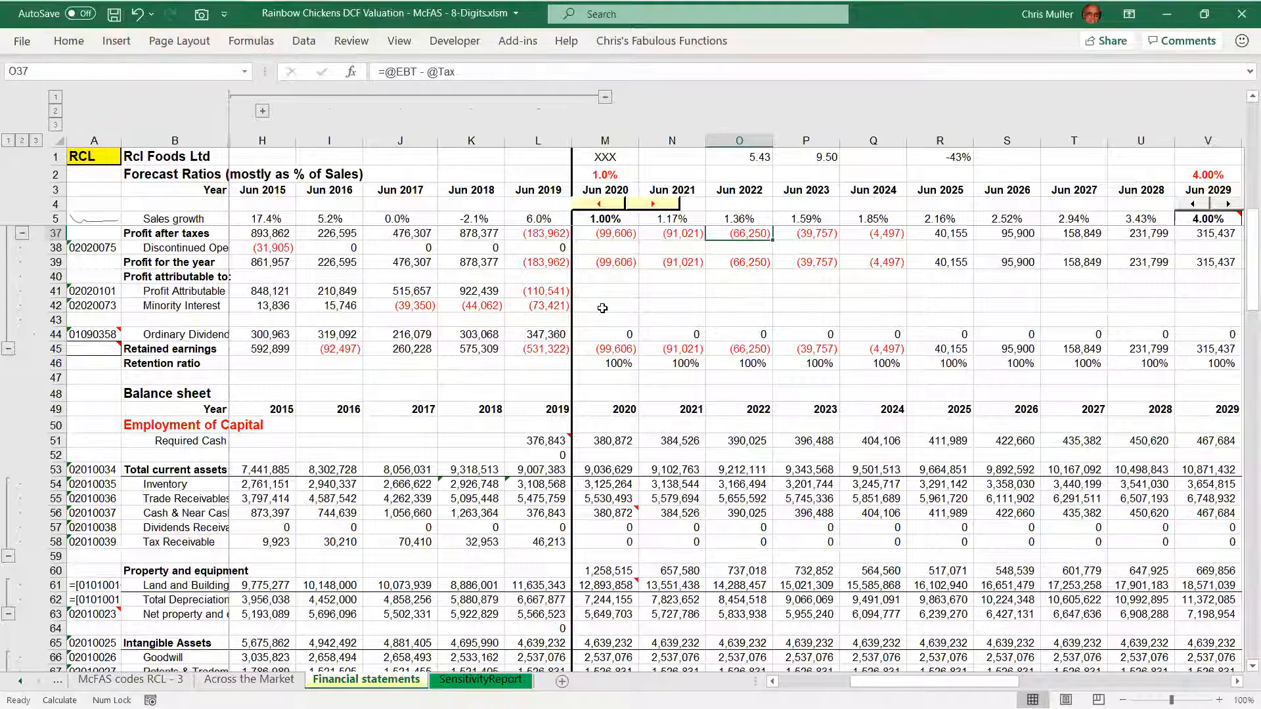
key(shift+space)
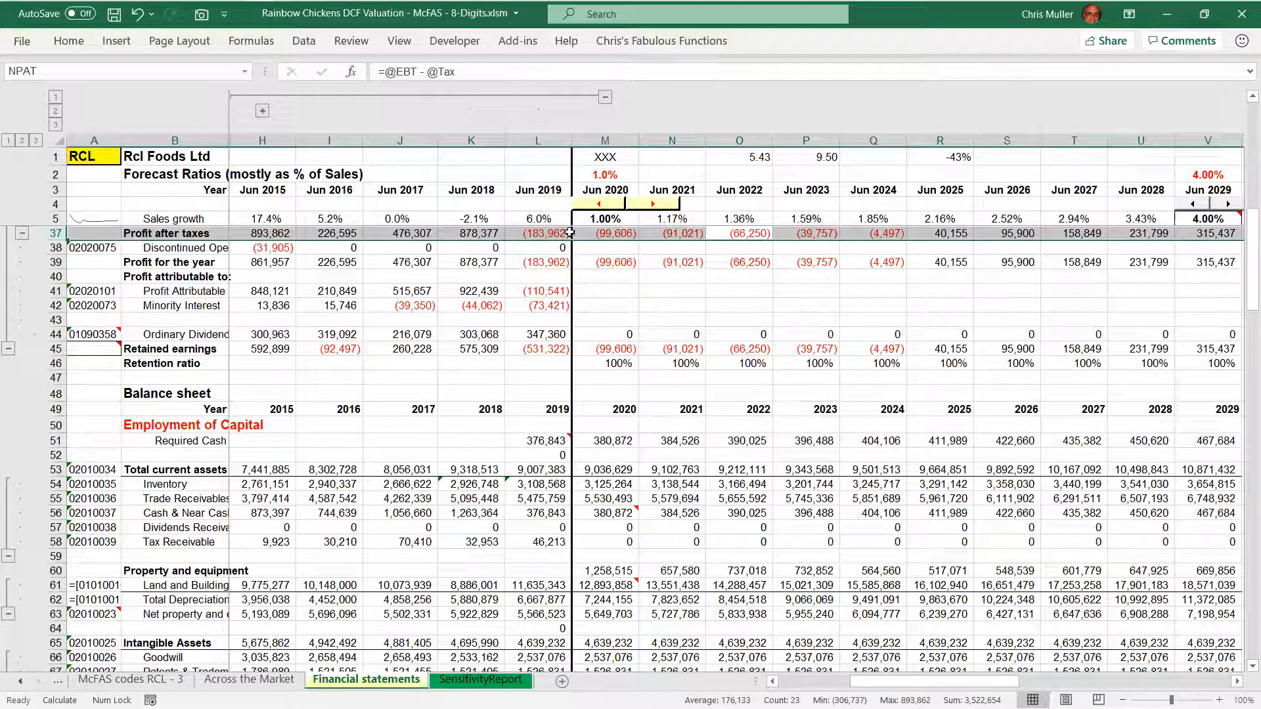
key(F5)
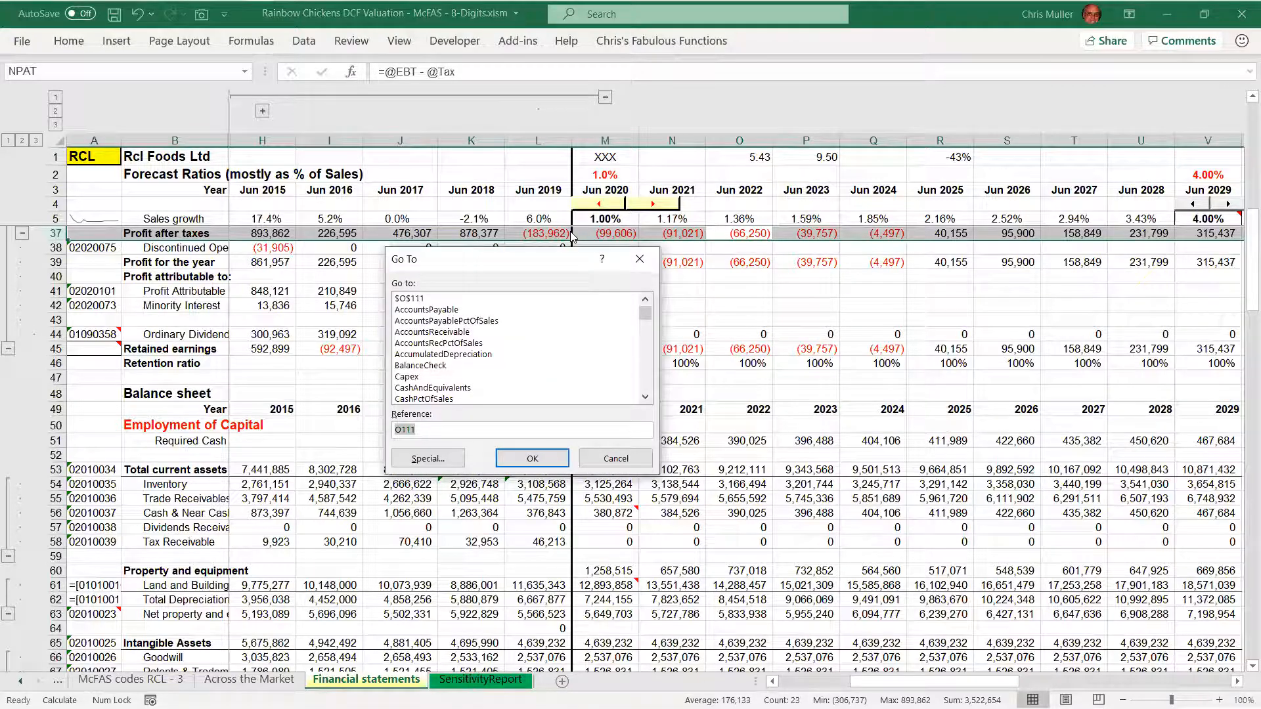
key(Return)
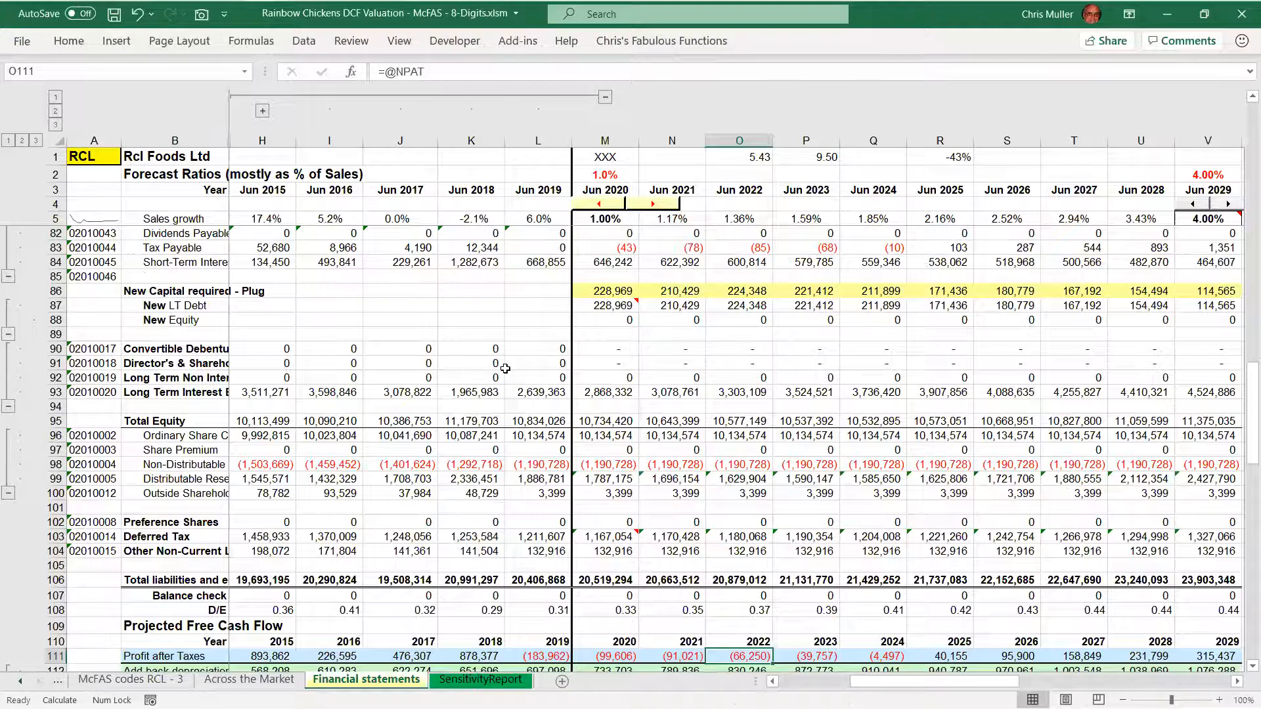
Select the projected free cash flow rows from Profit after Taxes through Free Cash Flow
scroll(505, 368, down, 5)
key(Left)
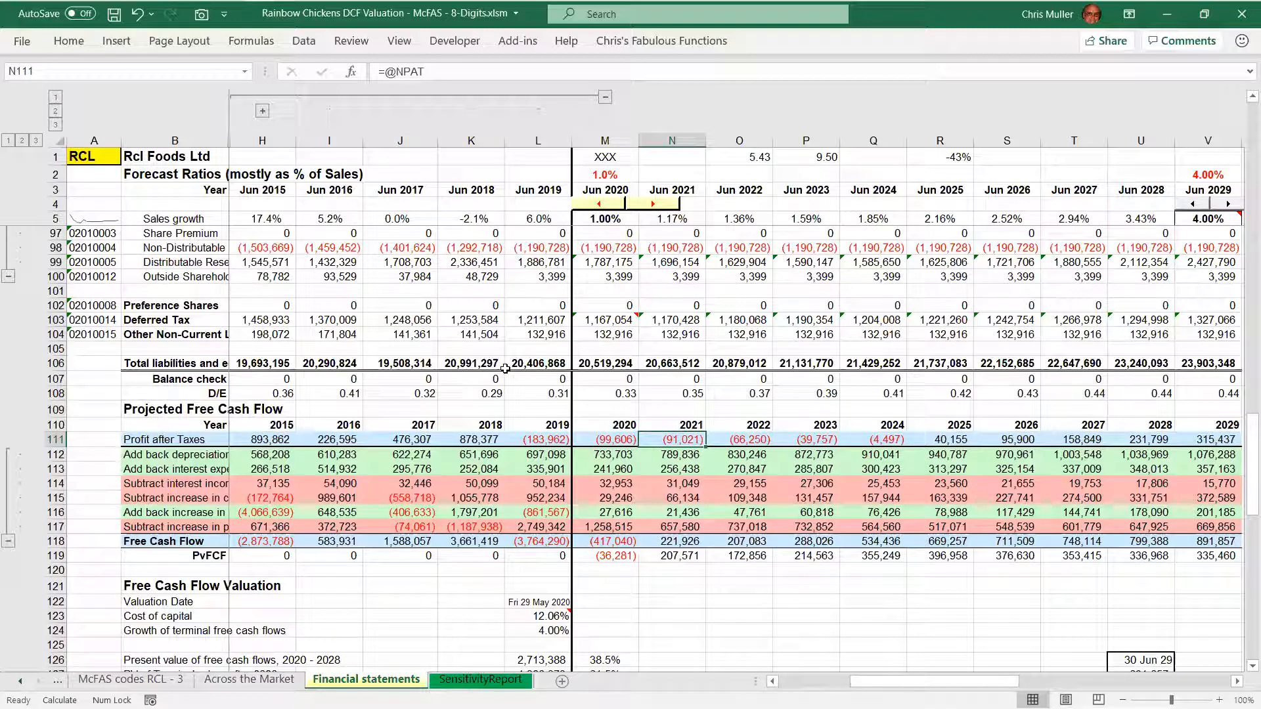
key(shift+space)
key(shift+Down)
key(shift+Down)
key(shift+Down)
key(shift+Down)
key(shift+Down)
key(shift+Down)
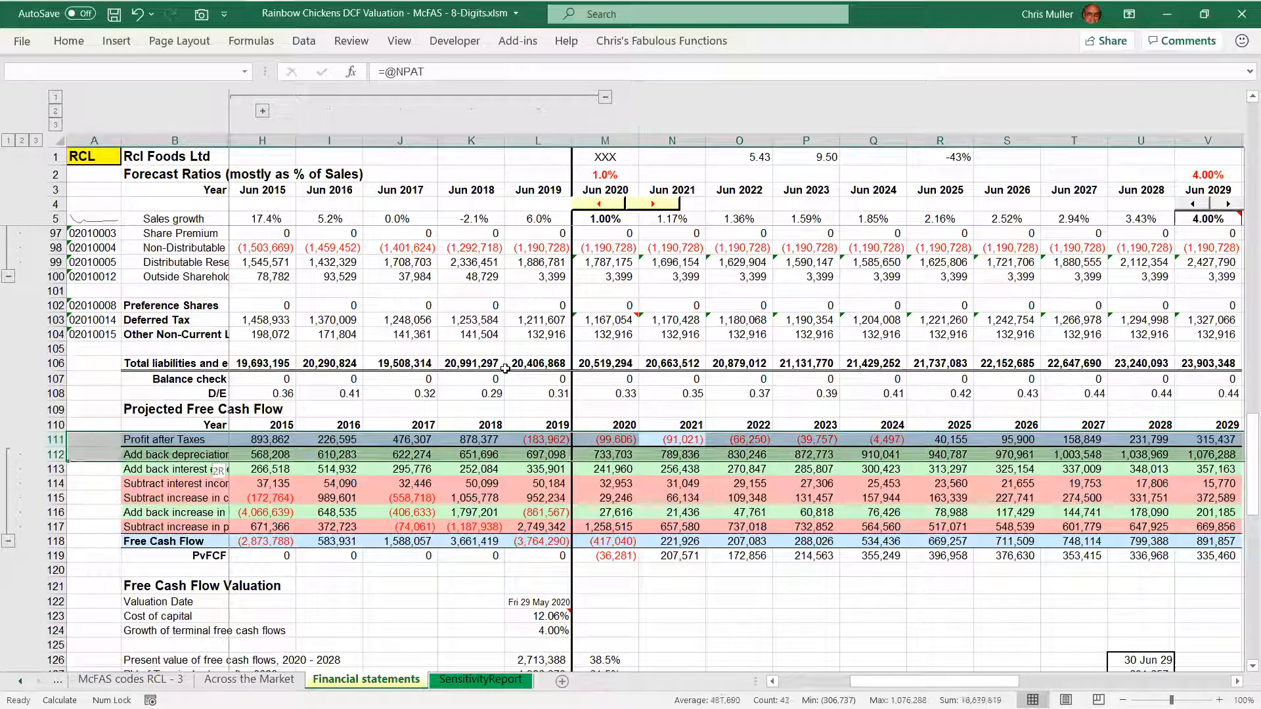
key(shift+Down)
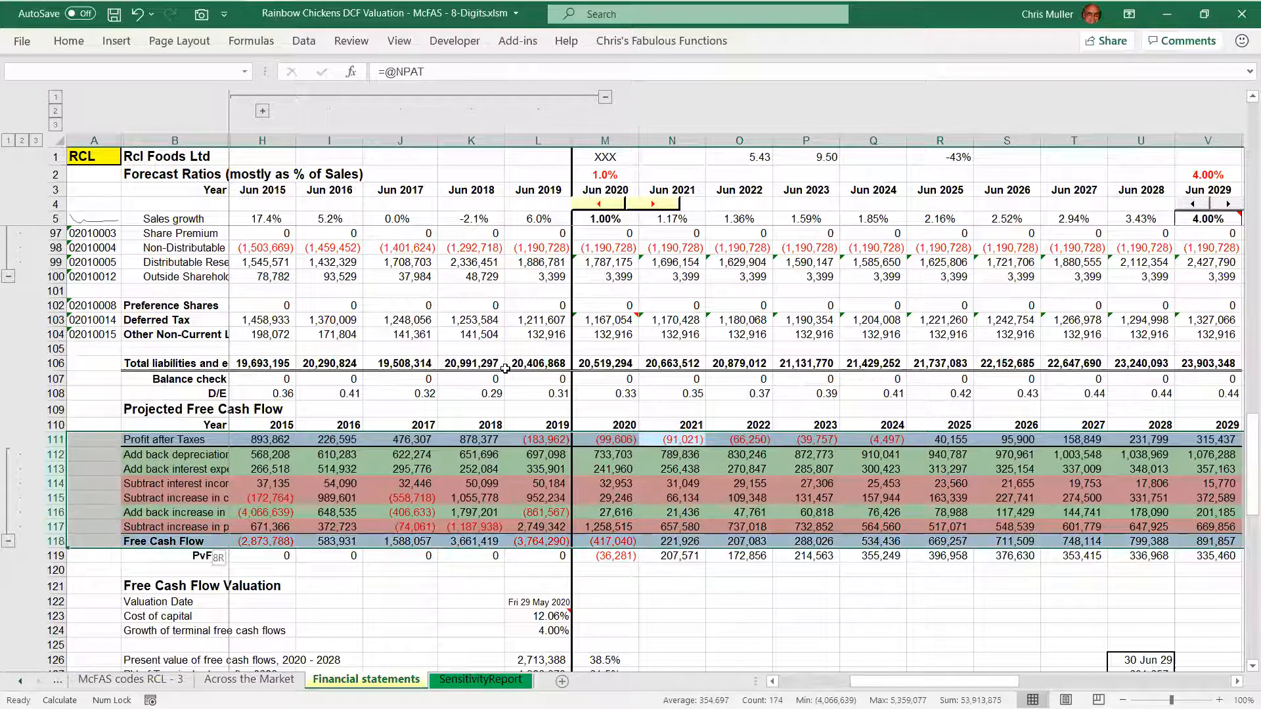
Go through the Free Cash Flow Valuation section to the model's Share price cell, L134
key(Down)
key(Down)
key(Down)
key(Down)
key(Down)
key(Down)
key(Down)
key(Down)
key(Down)
key(Down)
key(Down)
key(Down)
key(Down)
key(Down)
key(Down)
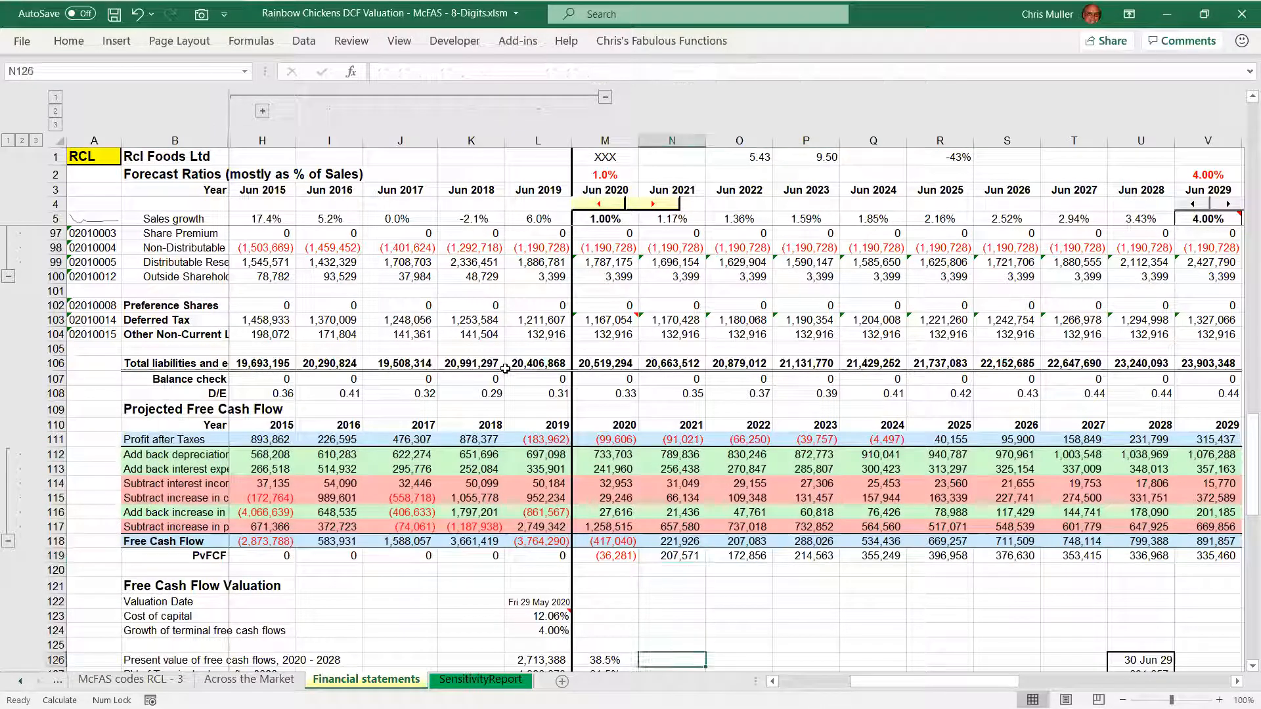
key(Down)
key(Down)
key(Down)
key(Down)
key(Down)
key(Down)
key(Down)
key(Down)
key(Down)
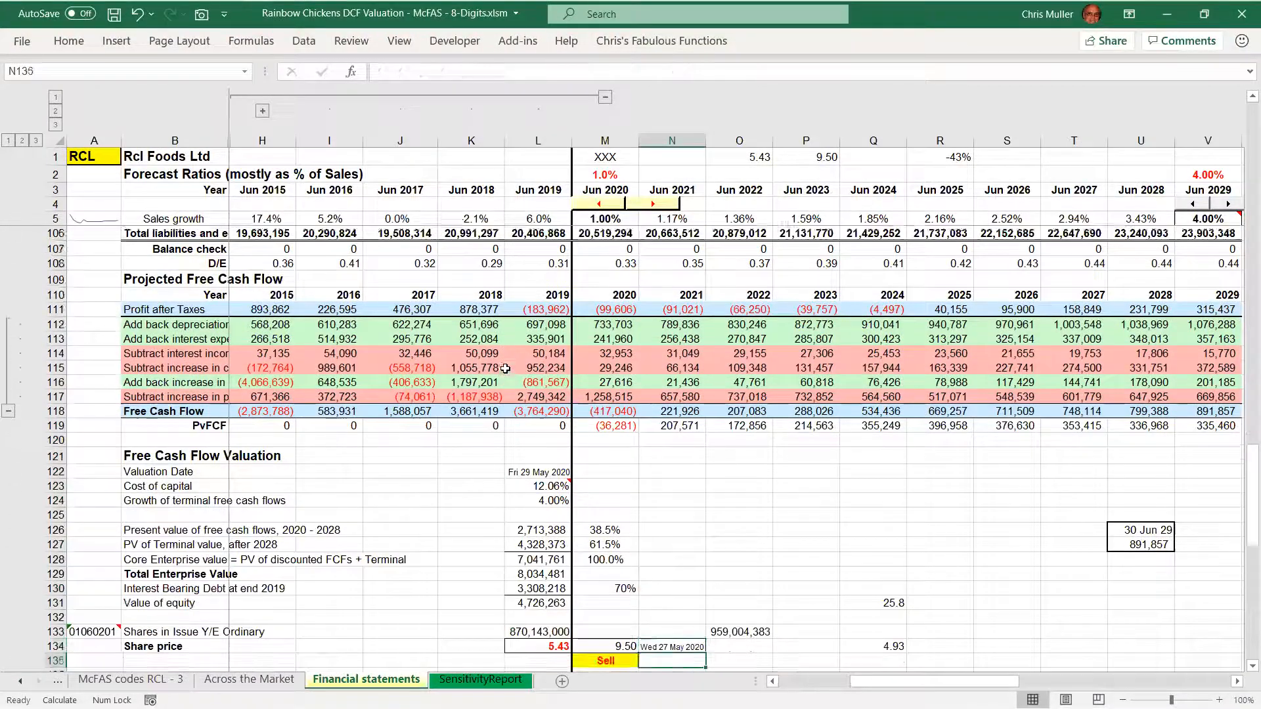
key(Down)
key(Up)
key(Up)
key(Left)
key(Left)
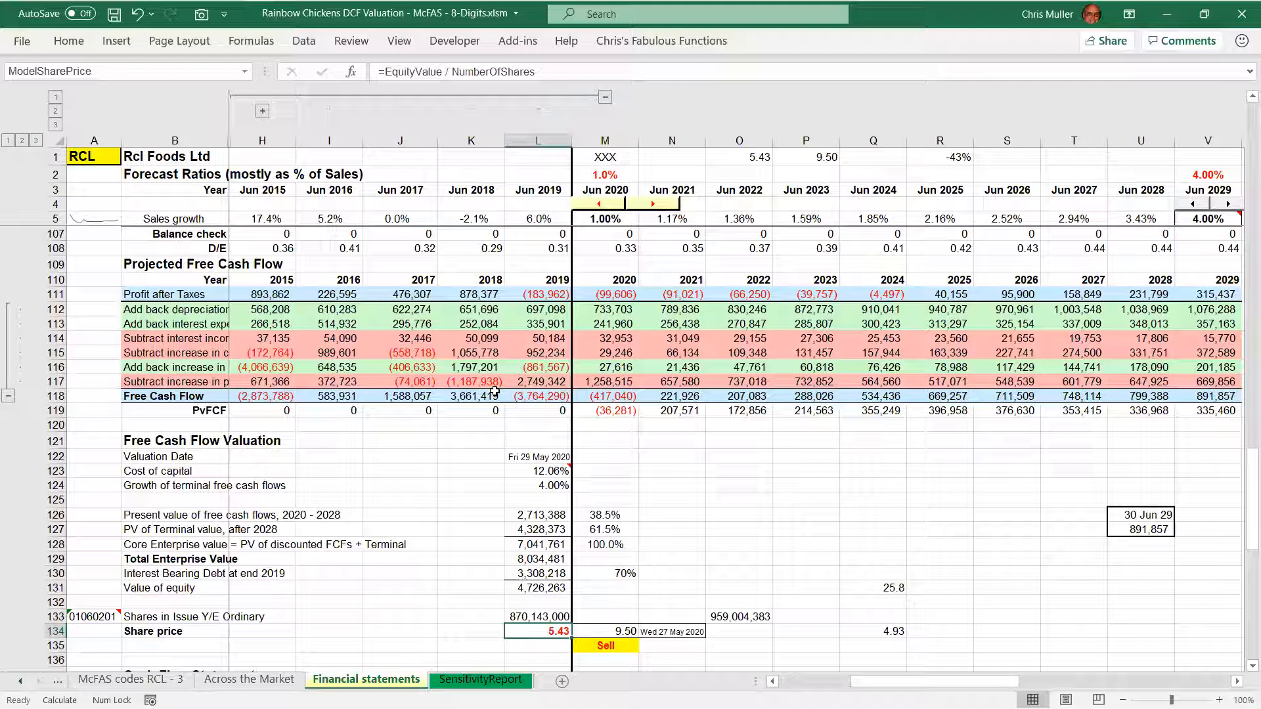
mouse_move(737, 29)
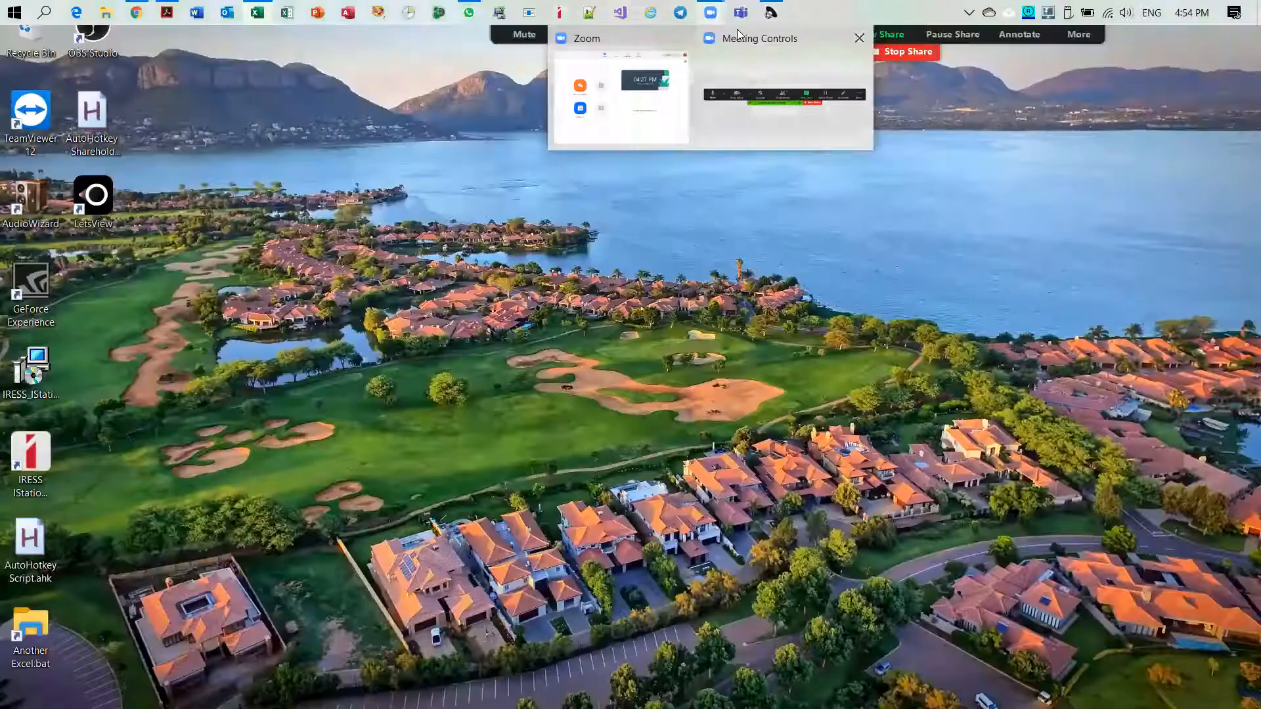